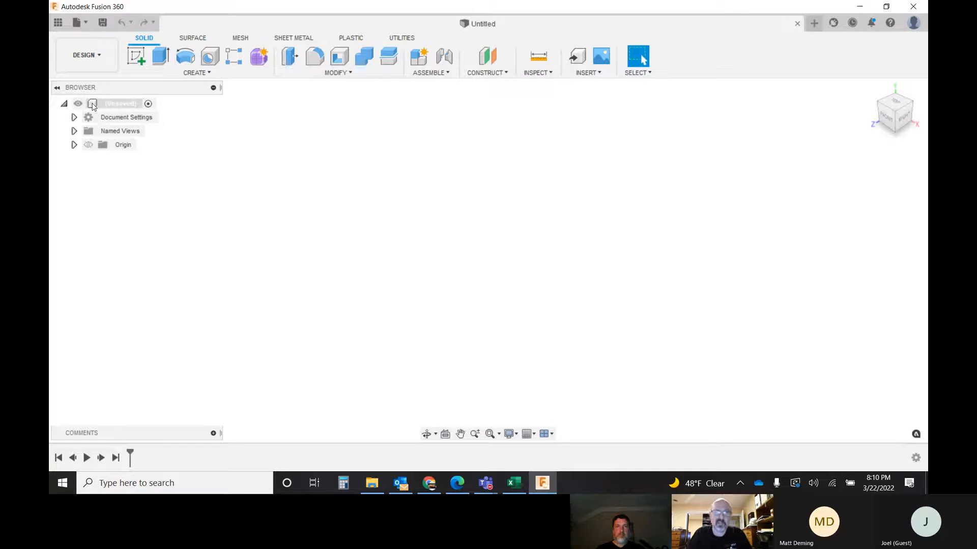
# Step: Start a new sketch on the horizontal origin plane
pyautogui.click(93, 104)
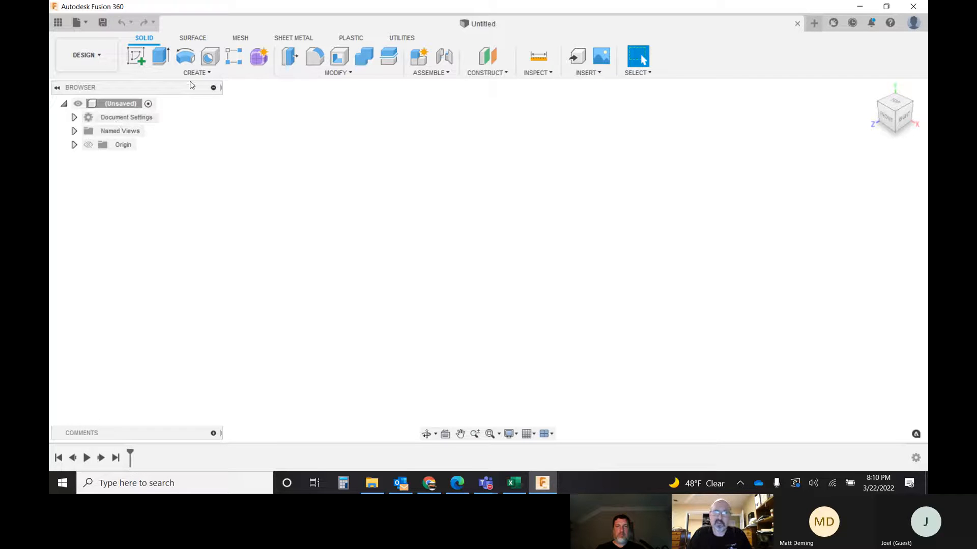
pyautogui.click(135, 56)
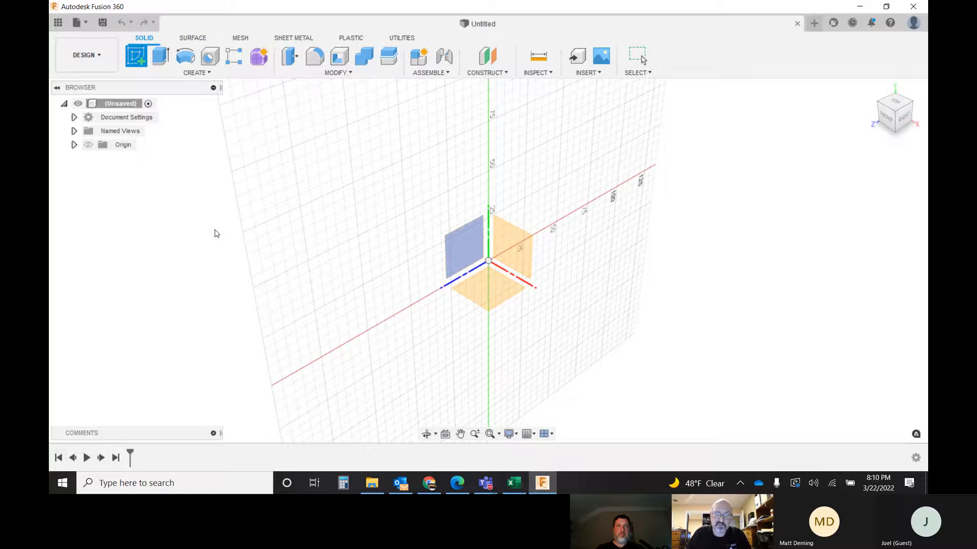
pyautogui.press('F6')
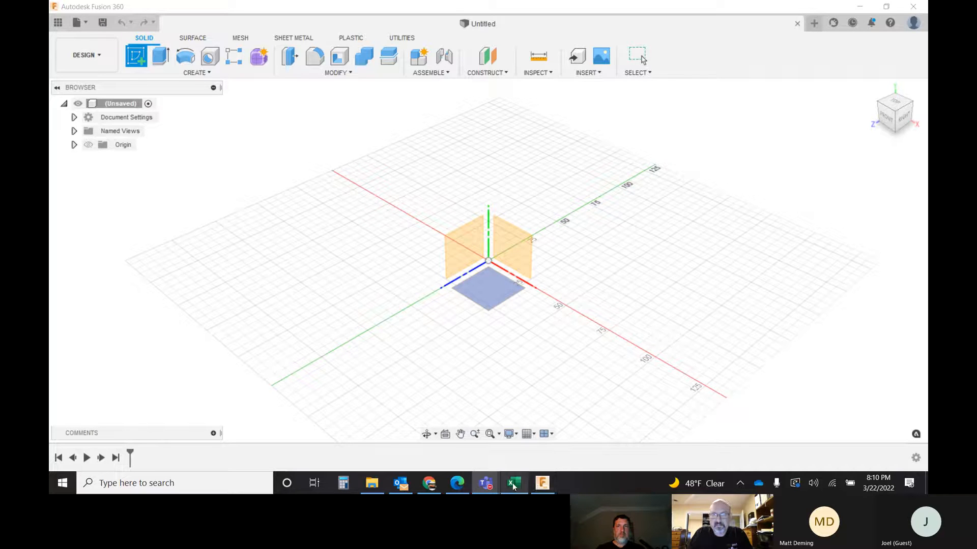
pyautogui.moveTo(486, 483)
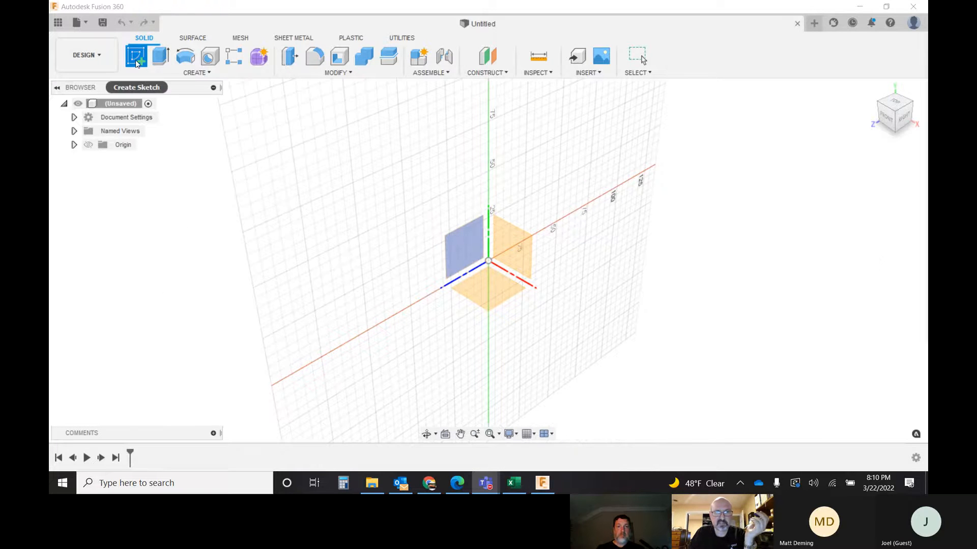
pyautogui.click(499, 294)
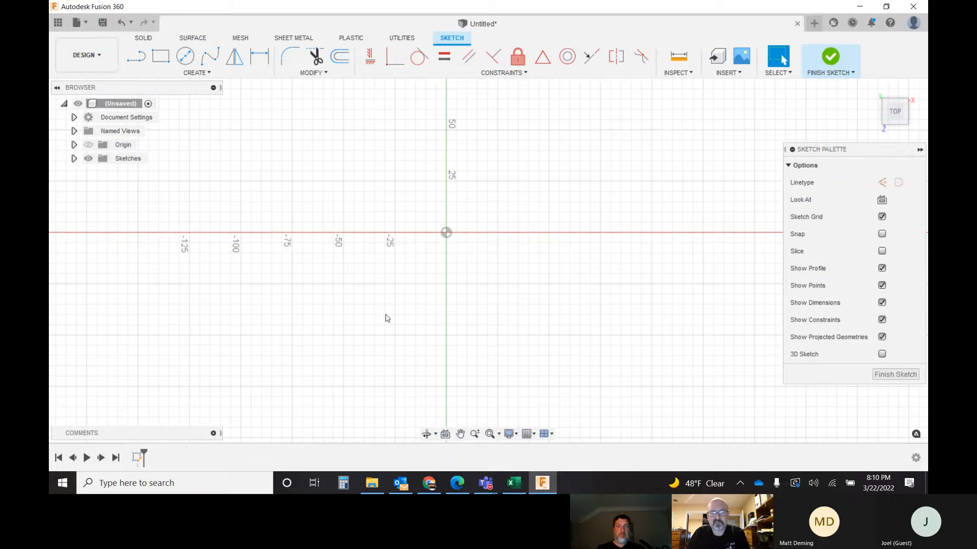
# Step: Sketch a circle centred on the origin and dimension its diameter to 35 mm
pyautogui.click(185, 56)
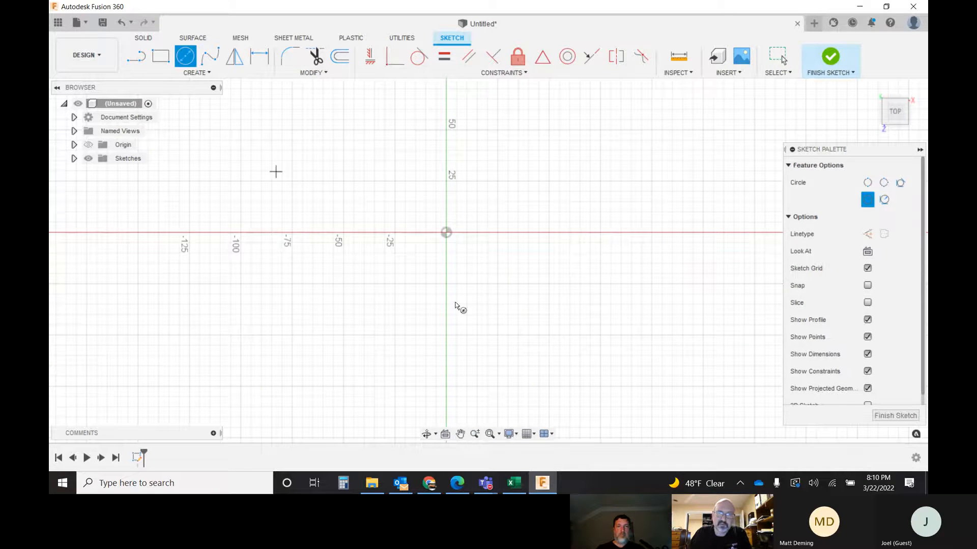
pyautogui.click(446, 233)
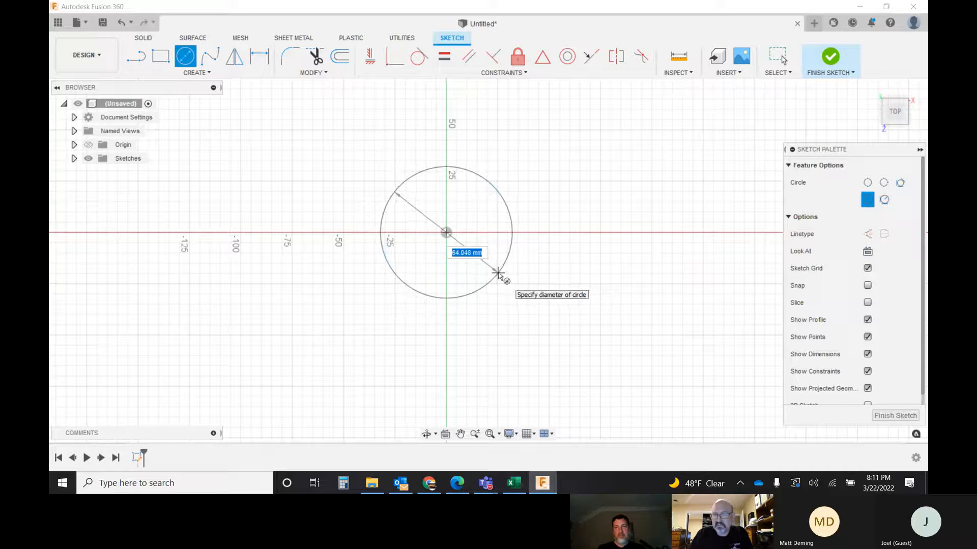
pyautogui.click(501, 274)
pyautogui.press('d')
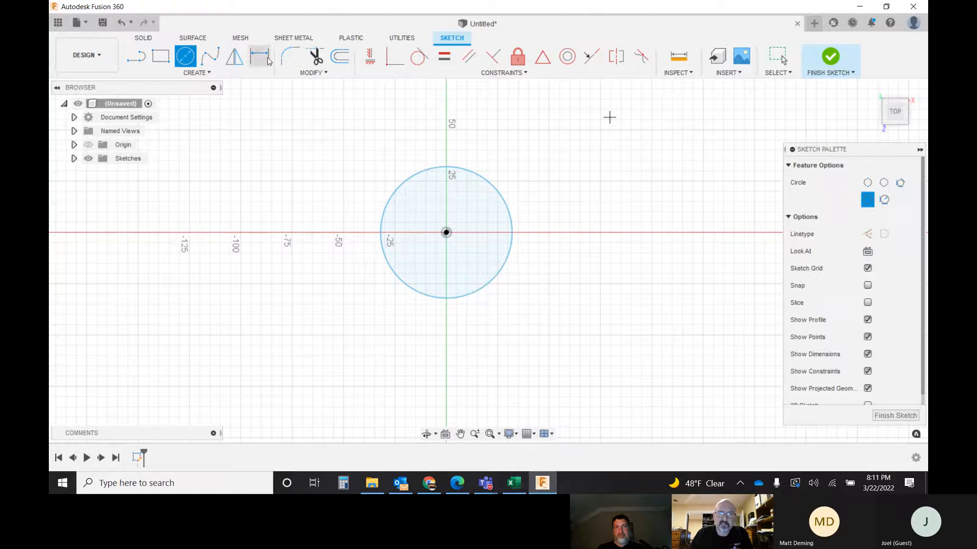
pyautogui.click(506, 204)
pyautogui.click(558, 164)
pyautogui.write('35')
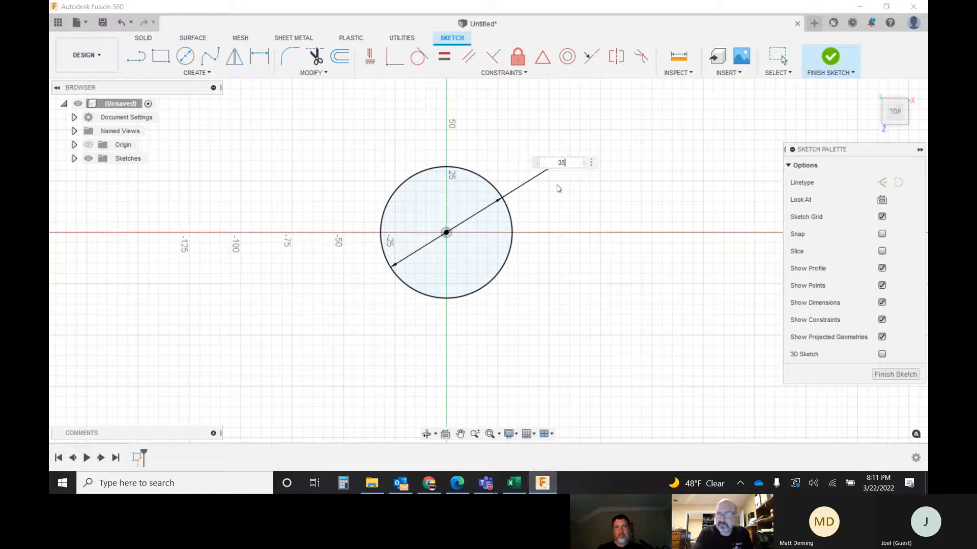
pyautogui.press('Return')
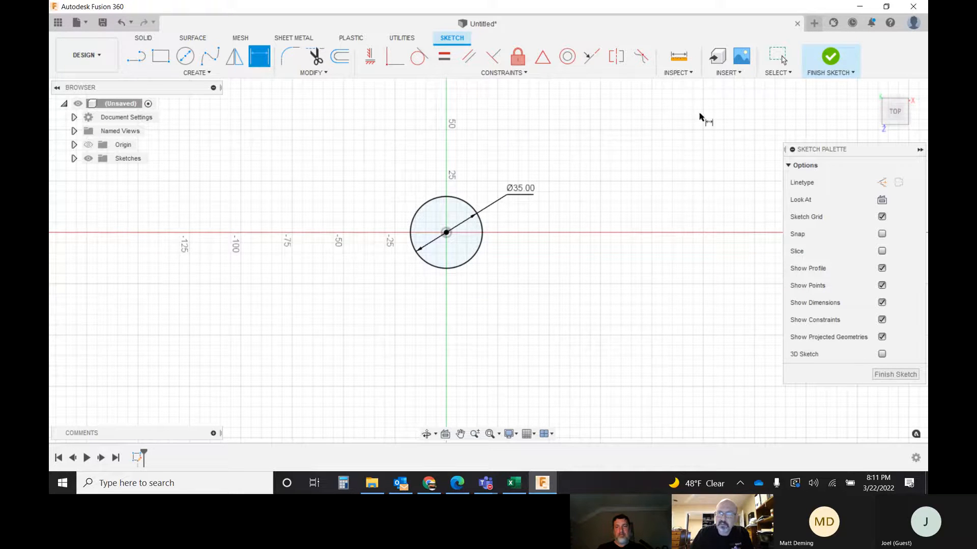
# Step: Delete the circle together with its diameter dimension
pyautogui.click(777, 56)
pyautogui.moveTo(363, 134); pyautogui.dragTo(583, 344)
pyautogui.press('Delete')
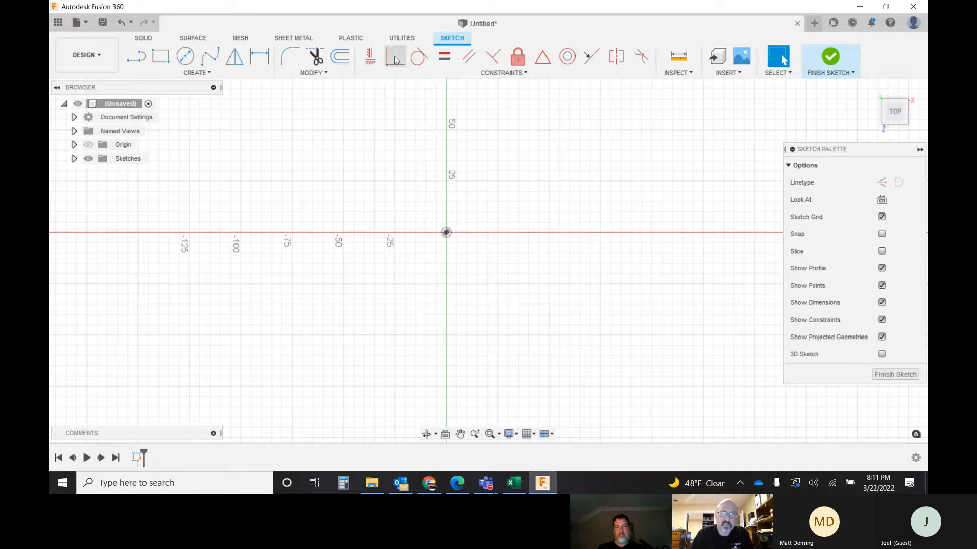
# Step: Sketch a 35 mm diameter circle centred on the origin and move its dimension label outside the circle
pyautogui.click(182, 58)
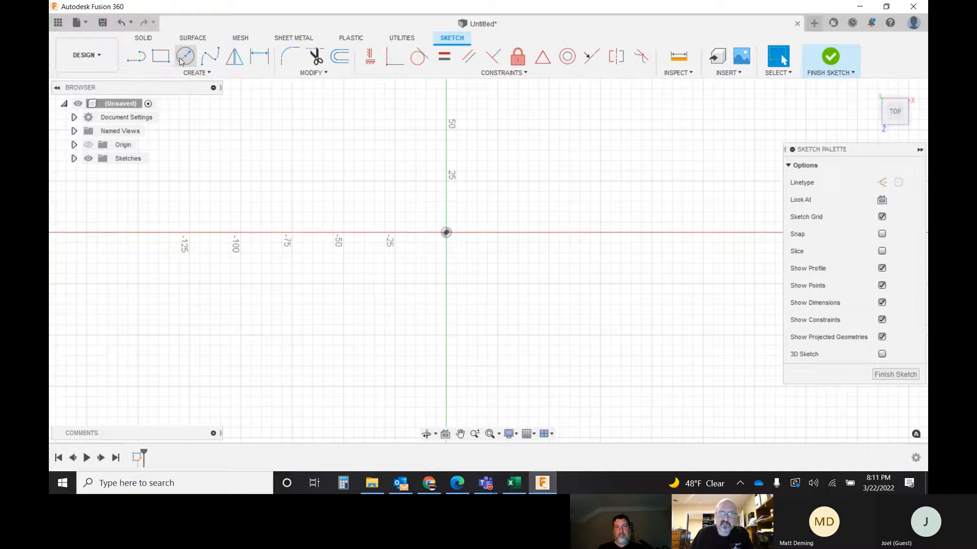
pyautogui.click(446, 232)
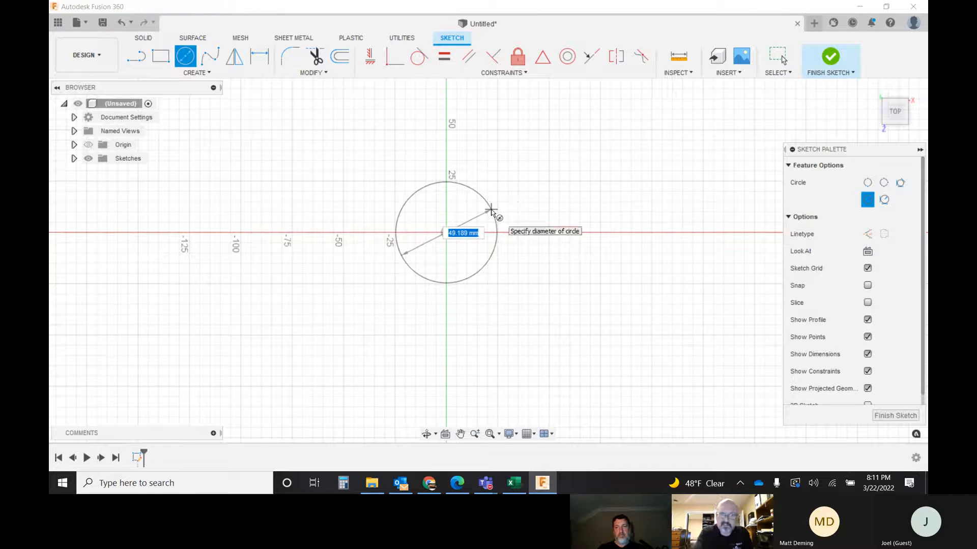
pyautogui.write('35')
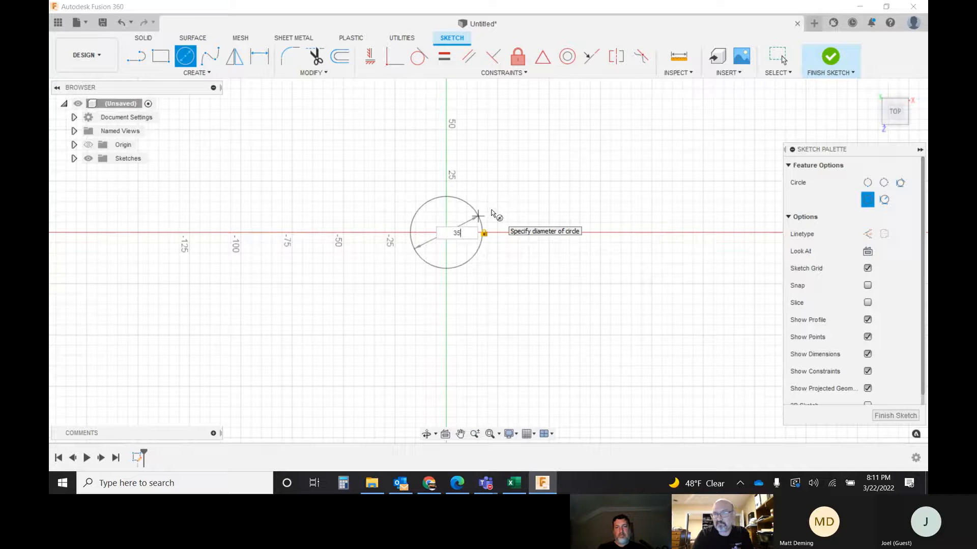
pyautogui.press('Return')
pyautogui.press('Escape')
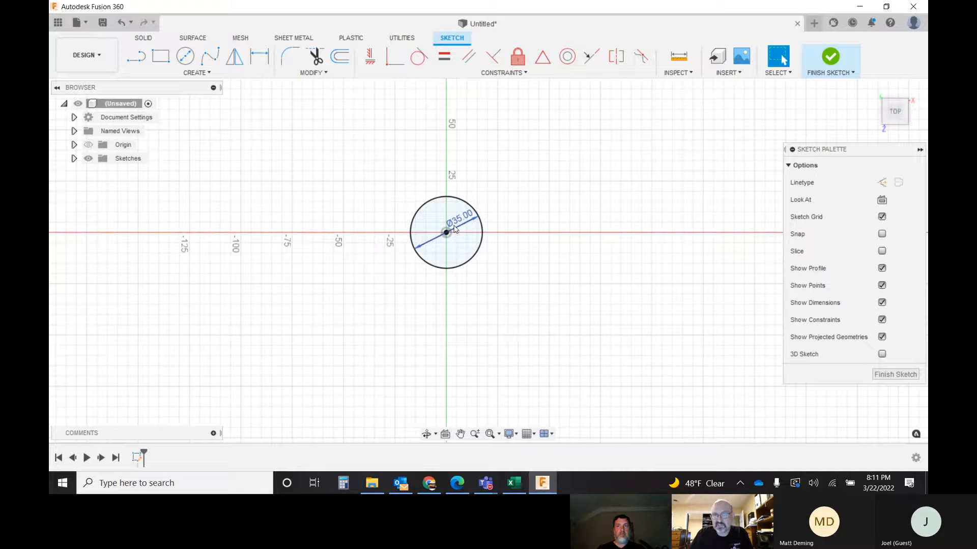
pyautogui.moveTo(458, 224); pyautogui.dragTo(523, 175)
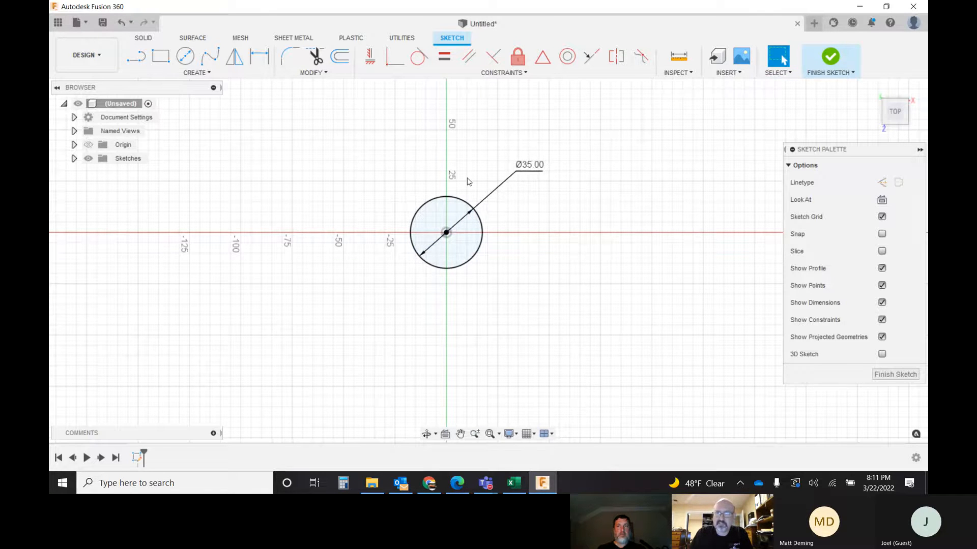
# Step: Sketch a 12 mm diameter circle on the vertical axis at the upper edge of the 35 mm circle, and shift it slightly off the axis
pyautogui.scroll(-2, 462, 193)
pyautogui.scroll(-1, 462, 193)
pyautogui.scroll(5, 465, 197)
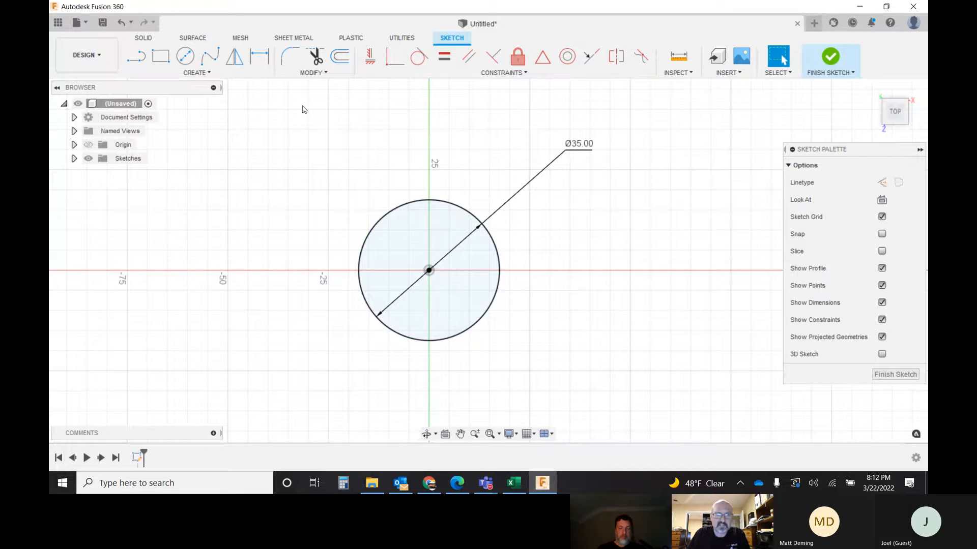
pyautogui.scroll(1, 484, 211)
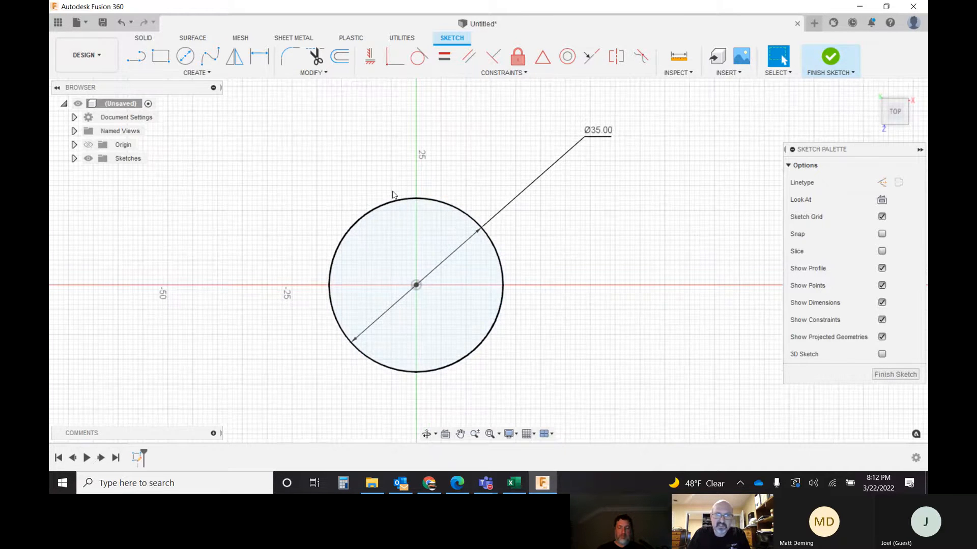
pyautogui.click(185, 56)
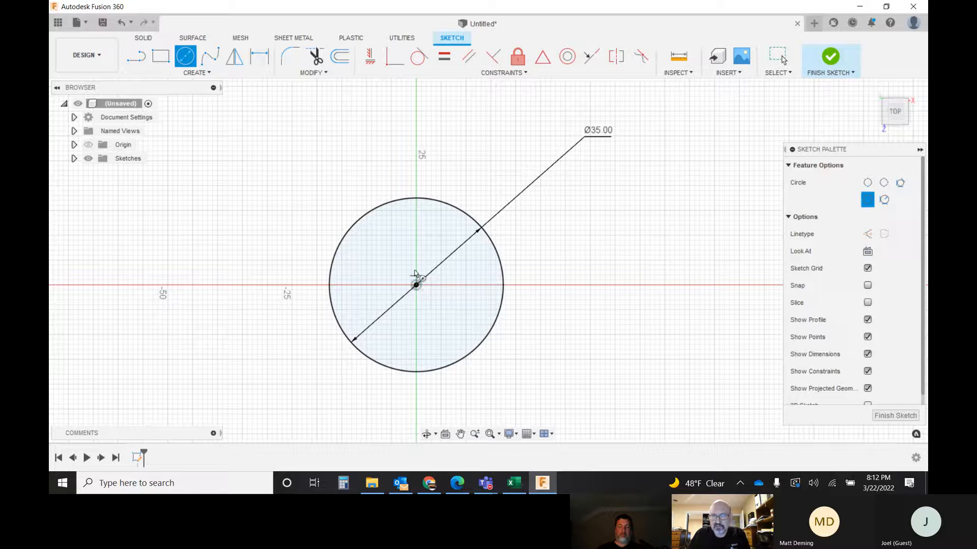
pyautogui.click(416, 173)
pyautogui.write('12')
pyautogui.press('Return')
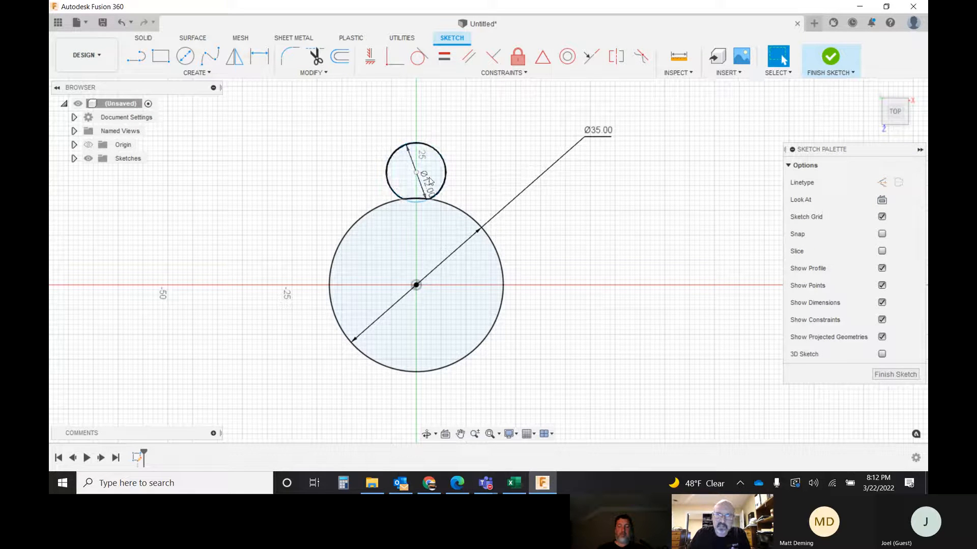
pyautogui.moveTo(417, 174)
pyautogui.mouseDown()
pyautogui.moveTo(418, 183)
pyautogui.moveTo(439, 157)
pyautogui.moveTo(420, 153)
pyautogui.moveTo(439, 161)
pyautogui.moveTo(422, 183)
pyautogui.mouseUp()
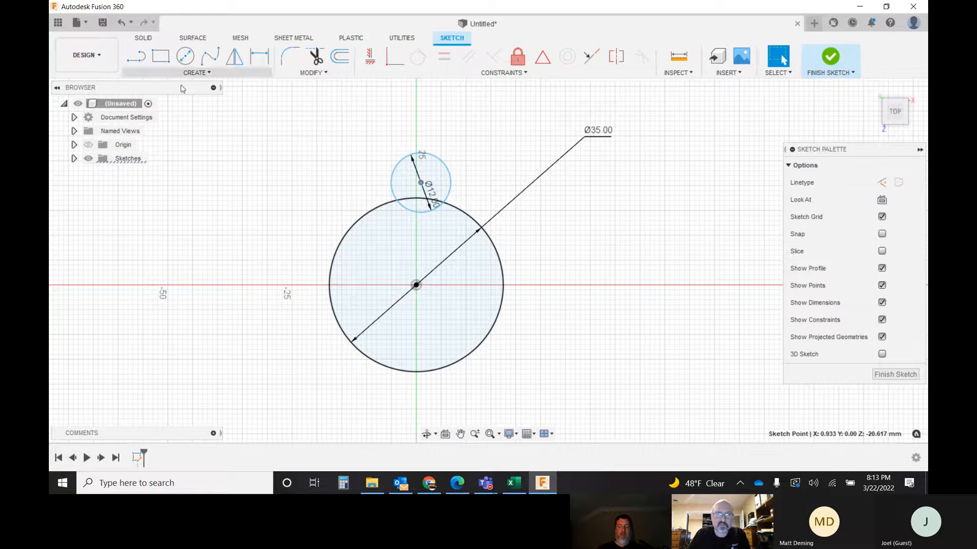
# Step: Sketch a vertical line about 34 mm long from the origin up past the 12 mm circle and convert it to construction
pyautogui.click(137, 58)
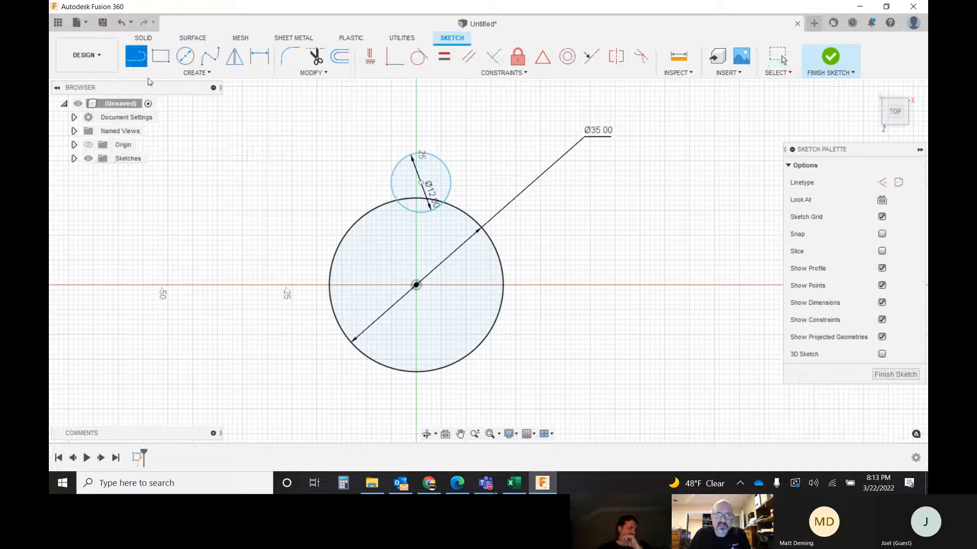
pyautogui.click(416, 286)
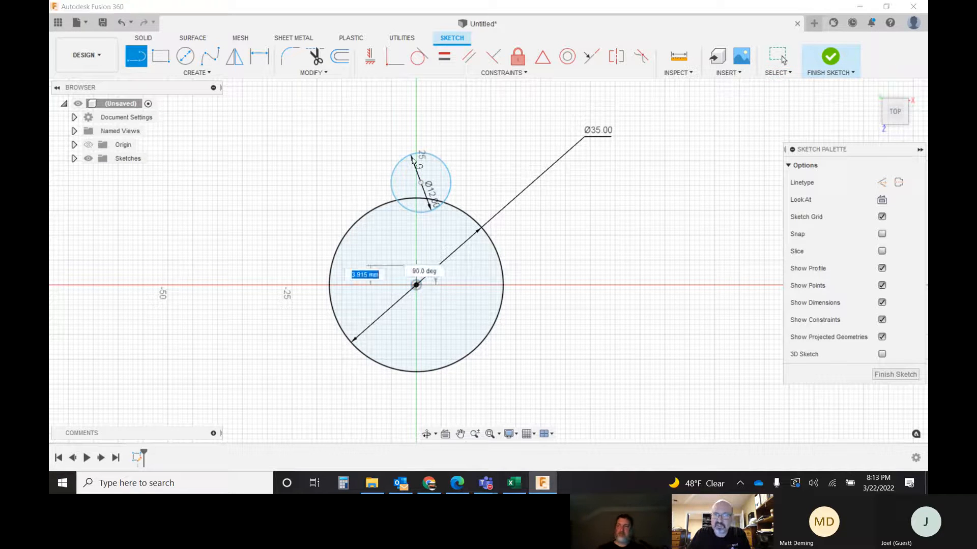
pyautogui.click(417, 115)
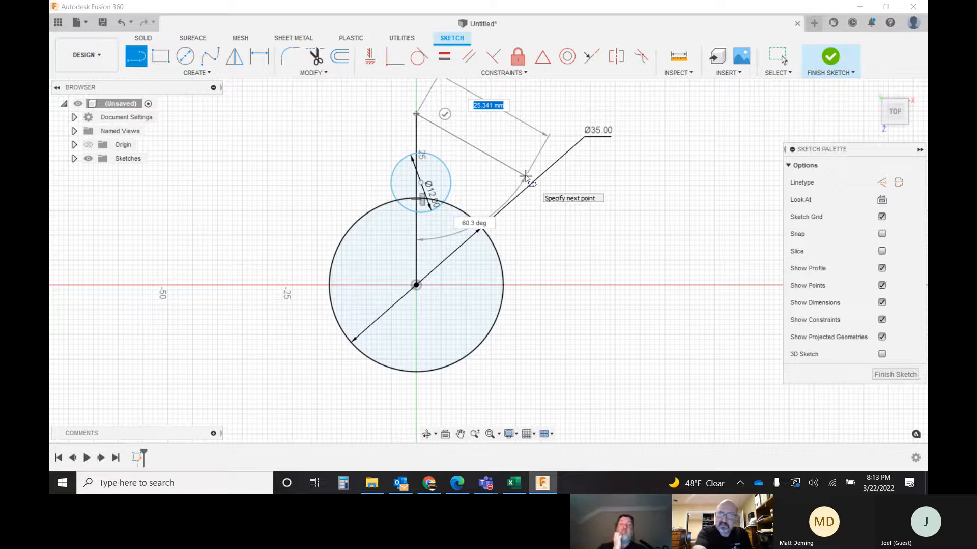
pyautogui.press('Escape')
pyautogui.press('Escape')
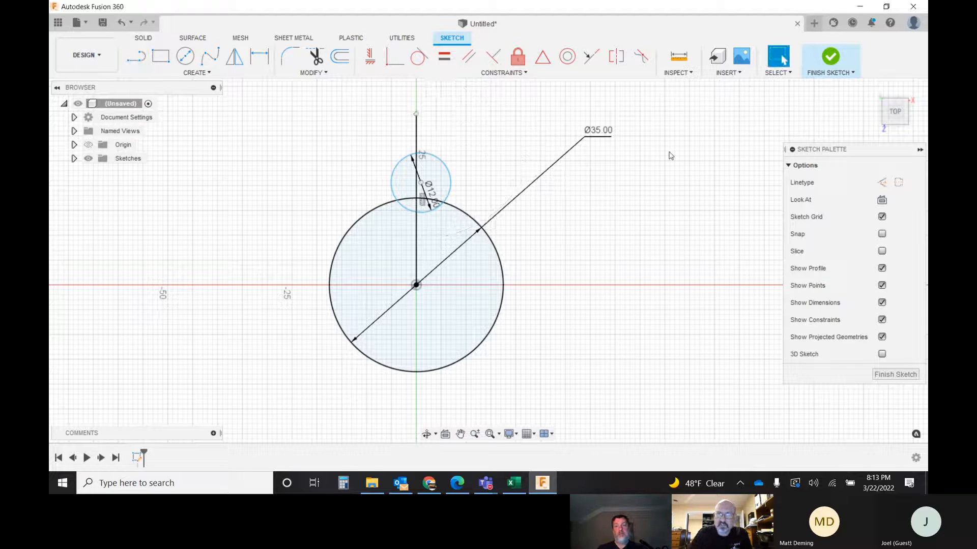
pyautogui.click(417, 133)
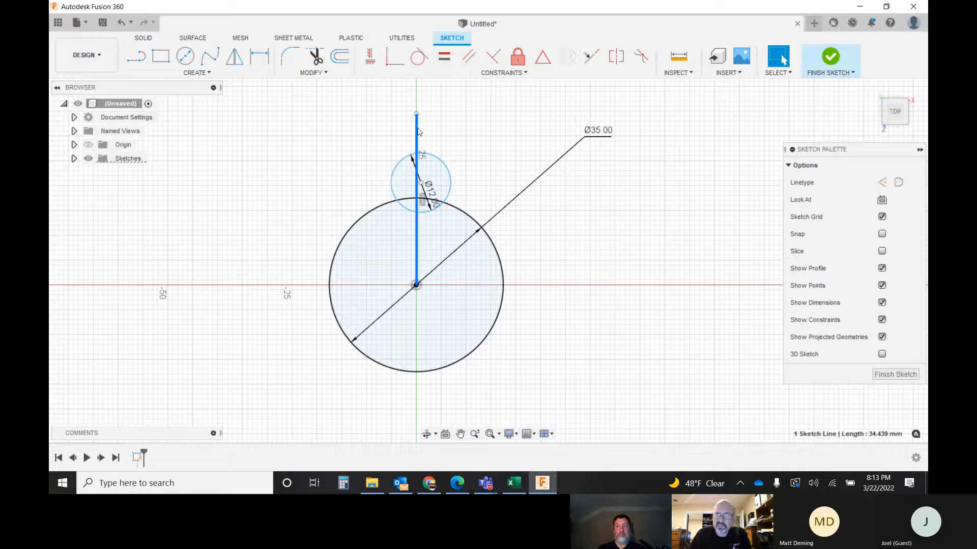
pyautogui.click(882, 183)
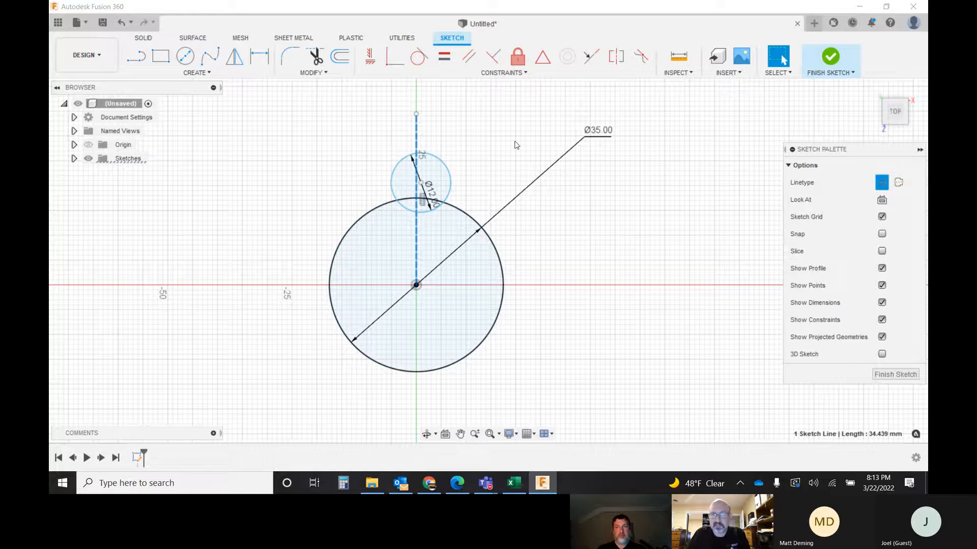
# Step: Constrain the 12 mm circle's centre coincident with the construction line and slide the circle slightly along it toward the large circle
pyautogui.scroll(2, 432, 206)
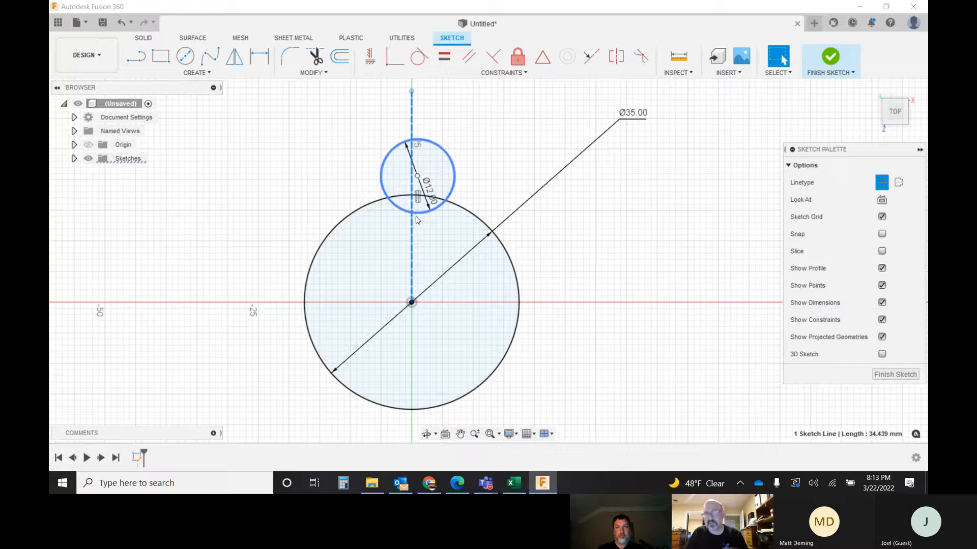
pyautogui.click(422, 196)
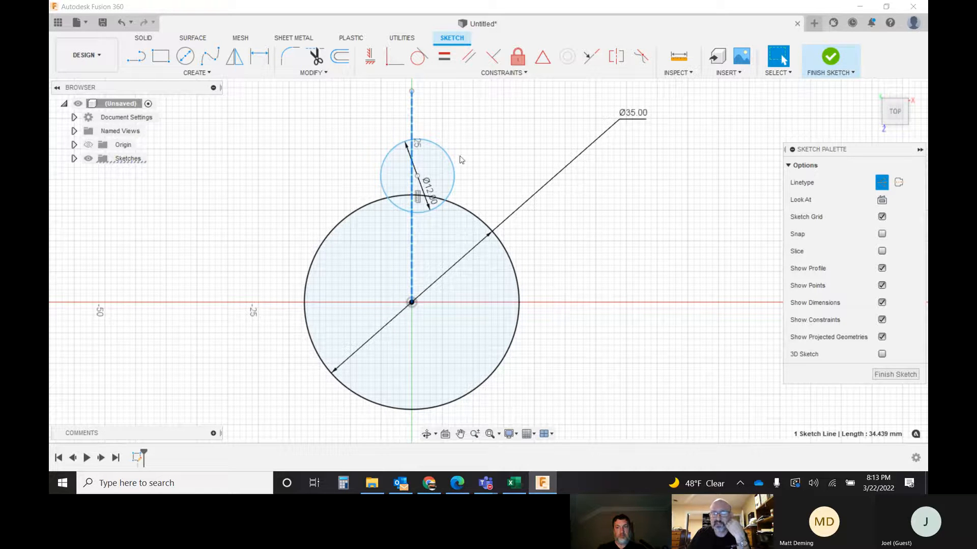
pyautogui.click(394, 57)
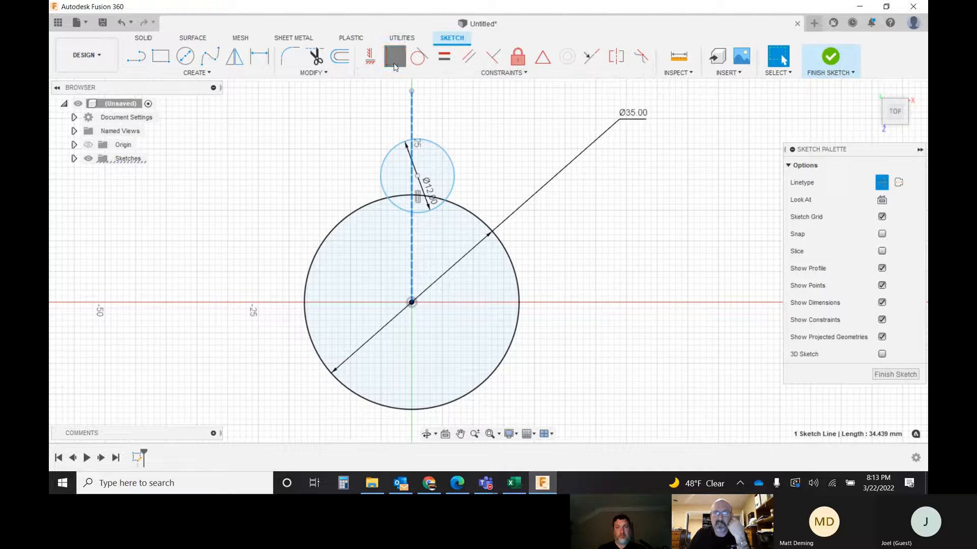
pyautogui.click(417, 178)
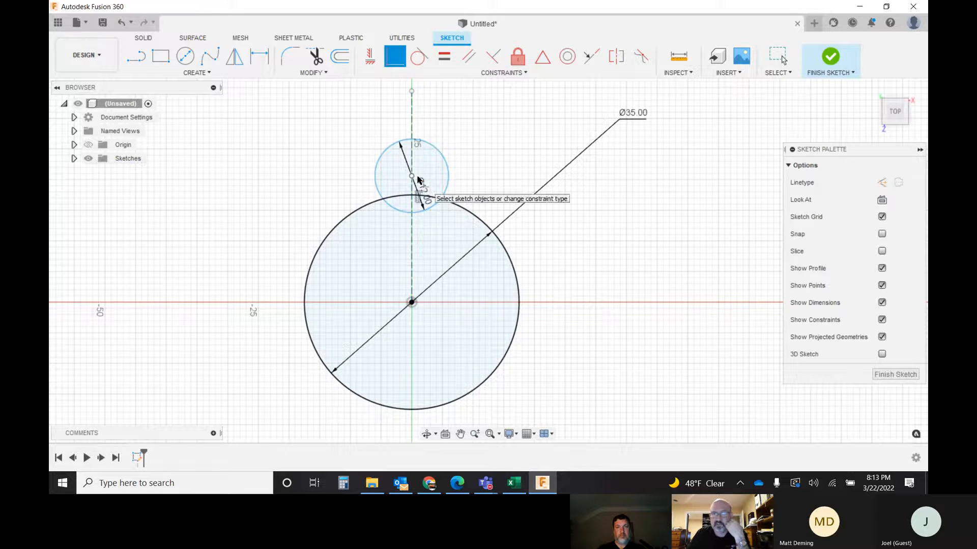
pyautogui.click(414, 188)
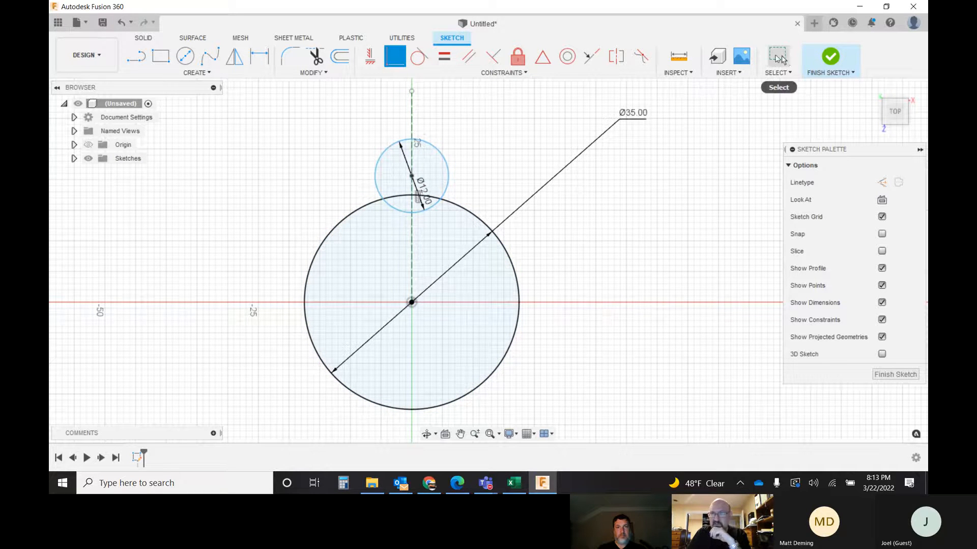
pyautogui.click(778, 57)
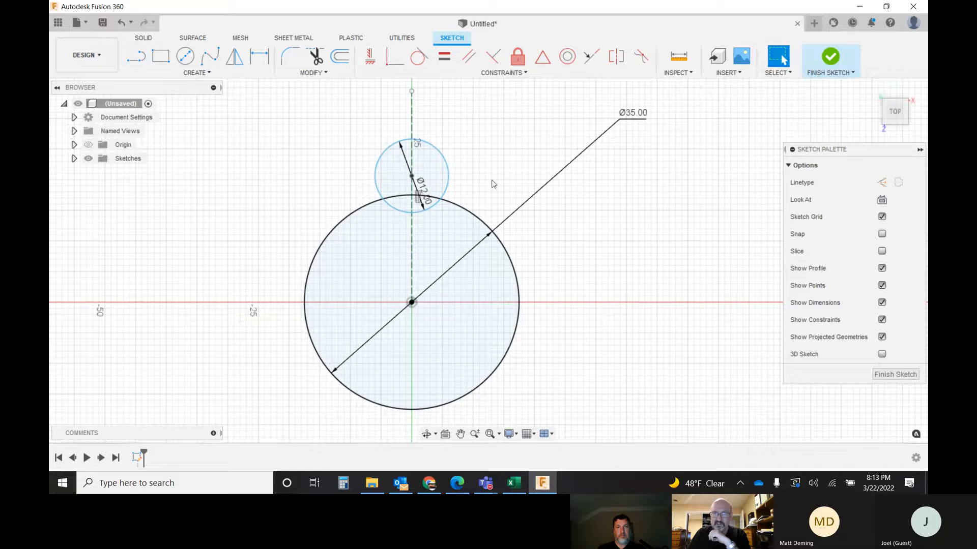
pyautogui.click(412, 179)
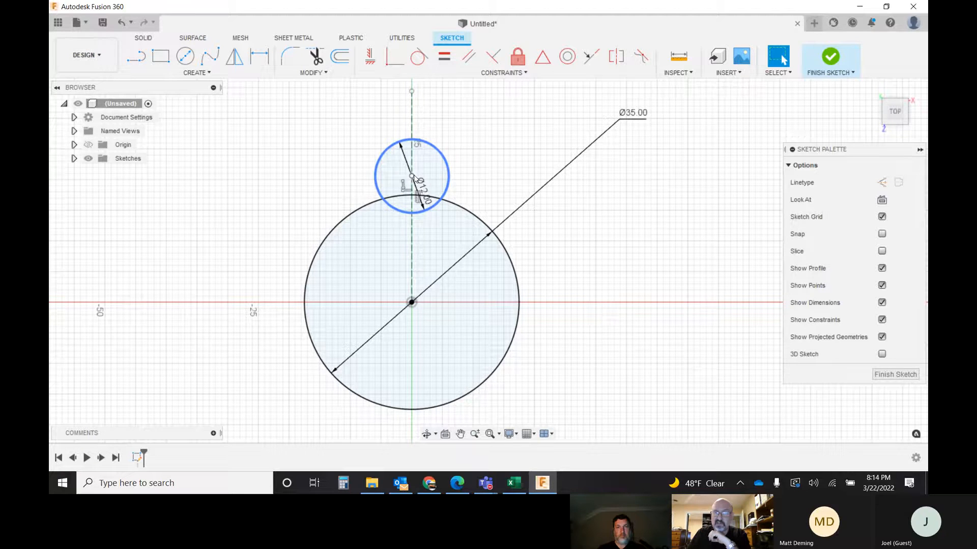
pyautogui.moveTo(435, 142)
pyautogui.mouseDown()
pyautogui.moveTo(432, 169)
pyautogui.moveTo(518, 161)
pyautogui.moveTo(420, 168)
pyautogui.mouseUp()
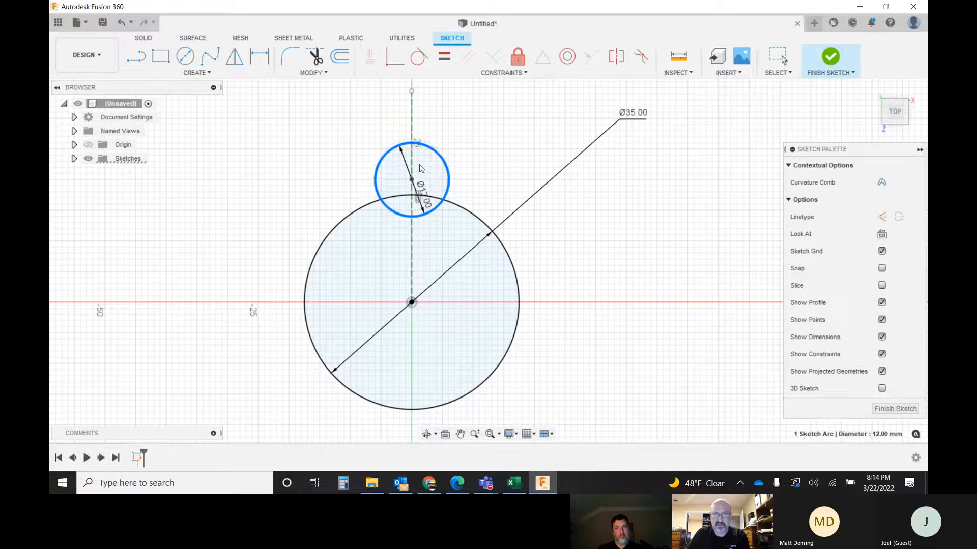
# Step: Dimension the vertical distance from the origin to the 12 mm circle's centre as 20 mm
pyautogui.click(524, 136)
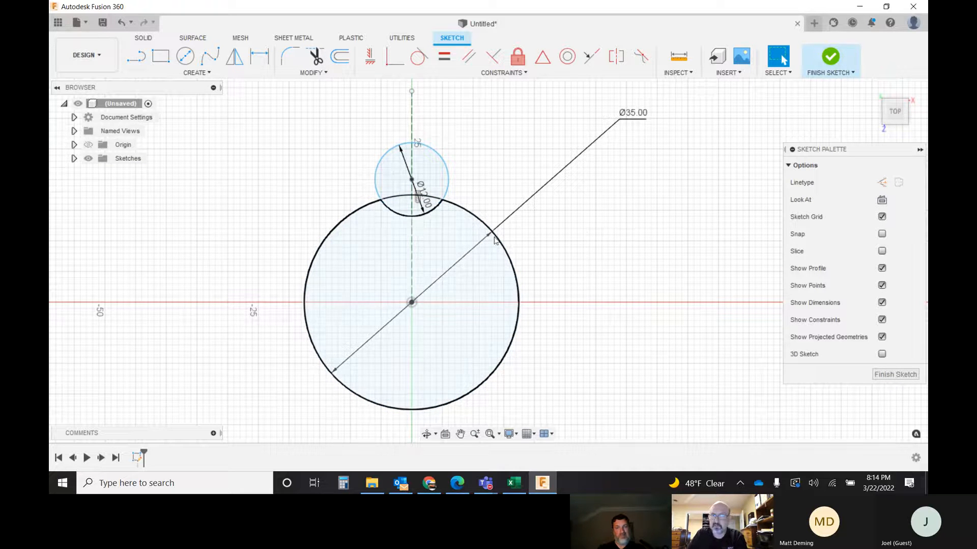
pyautogui.click(260, 56)
pyautogui.click(412, 302)
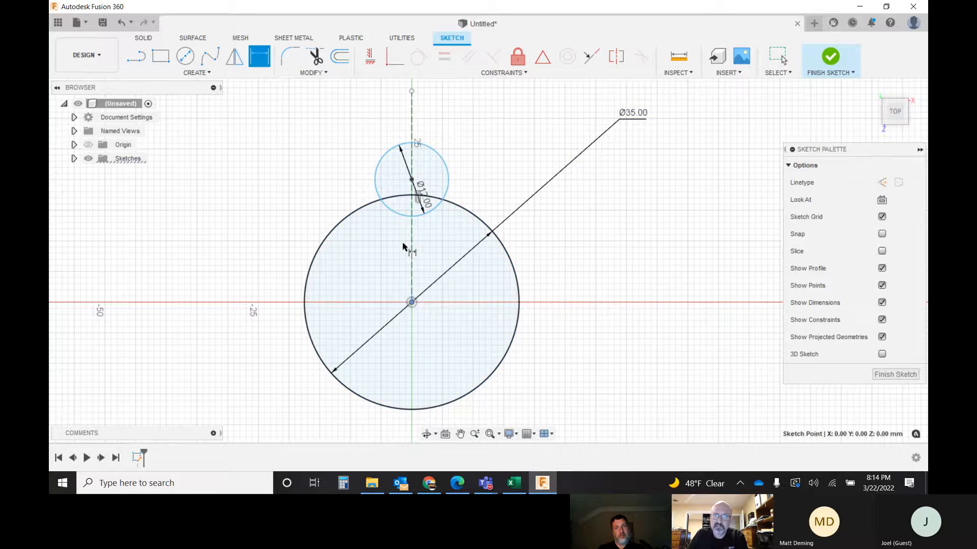
pyautogui.click(396, 188)
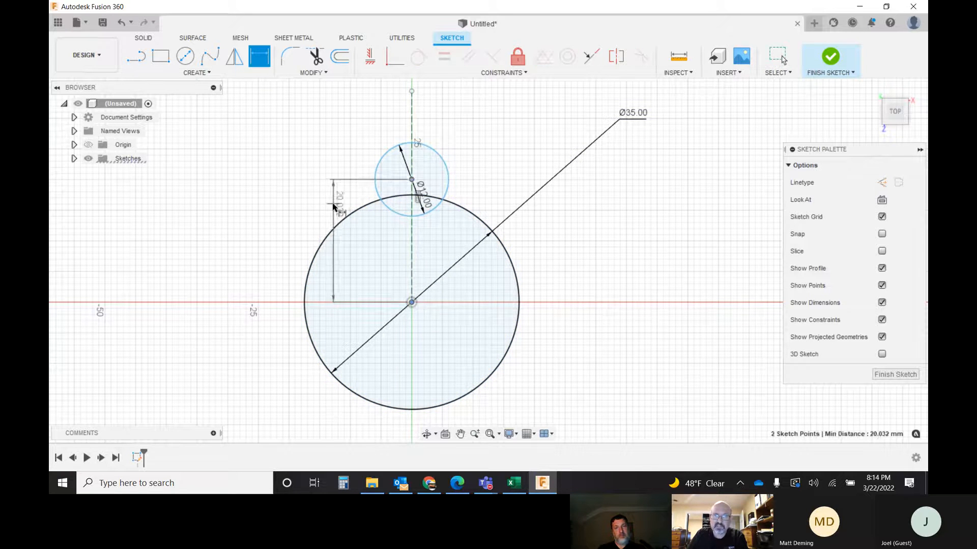
pyautogui.click(327, 214)
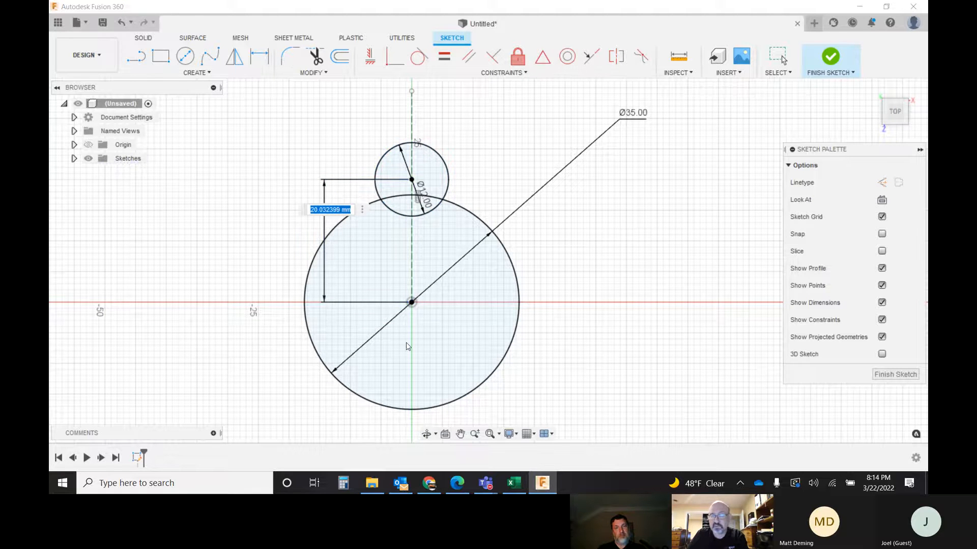
pyautogui.write('20')
pyautogui.press('Return')
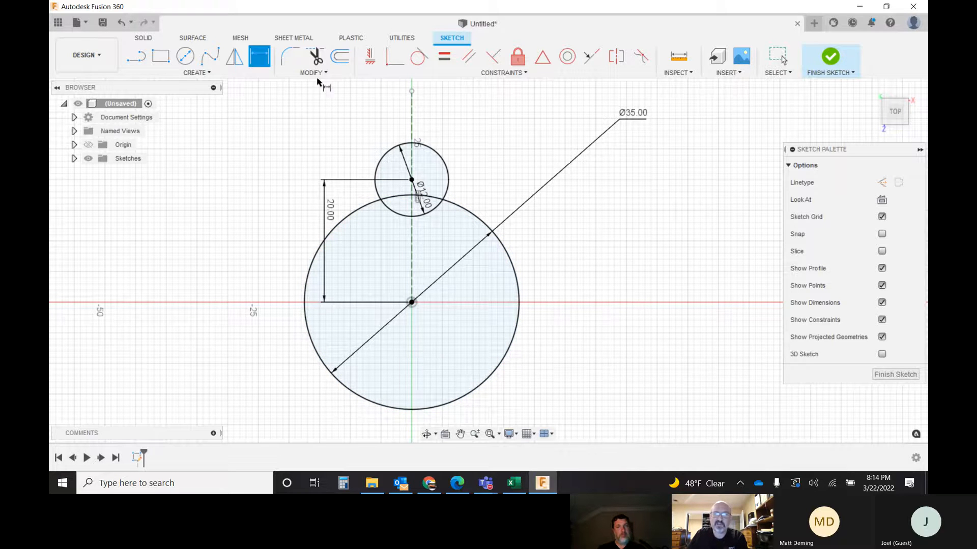
# Step: Trim the 12 mm circle outside the 35 mm circle and the large circle's arc inside it, leaving a concave notch
pyautogui.click(316, 59)
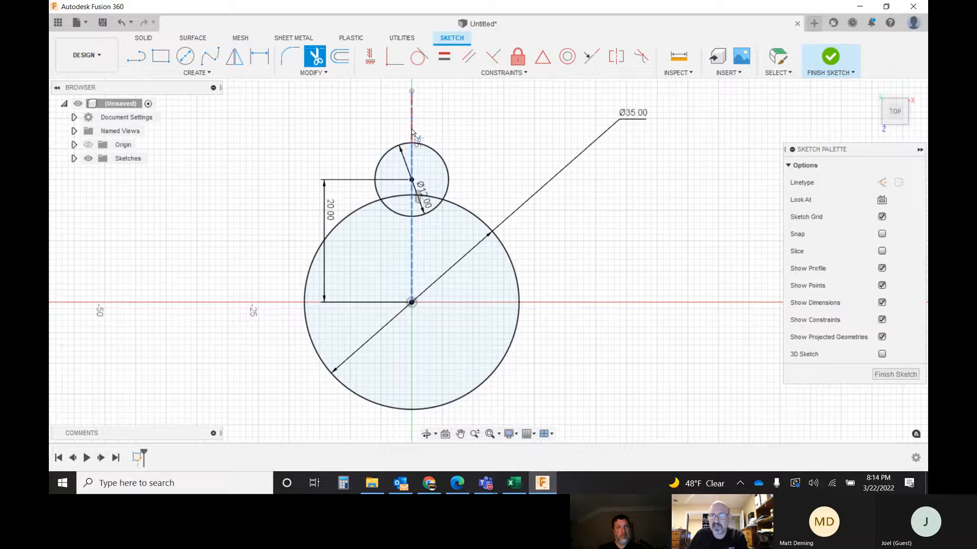
pyautogui.click(449, 180)
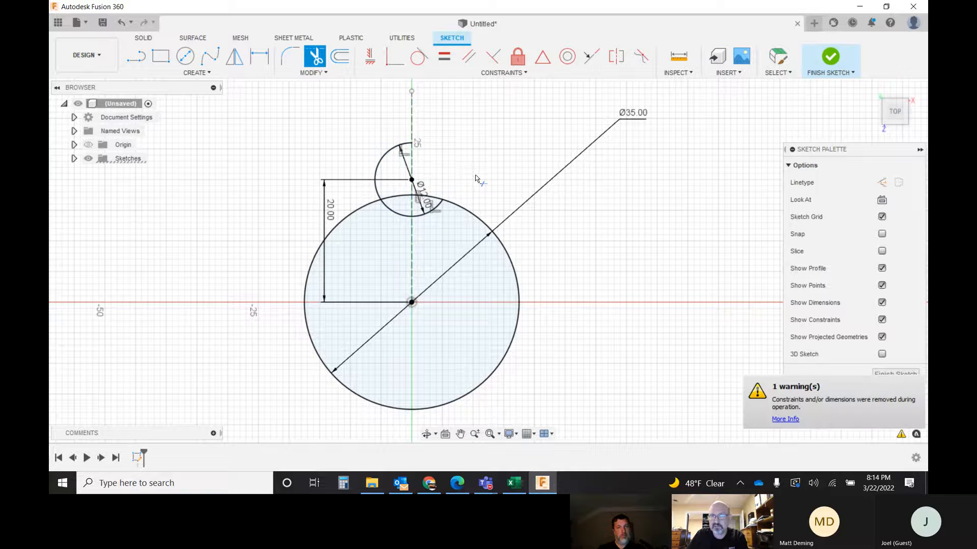
pyautogui.click(397, 145)
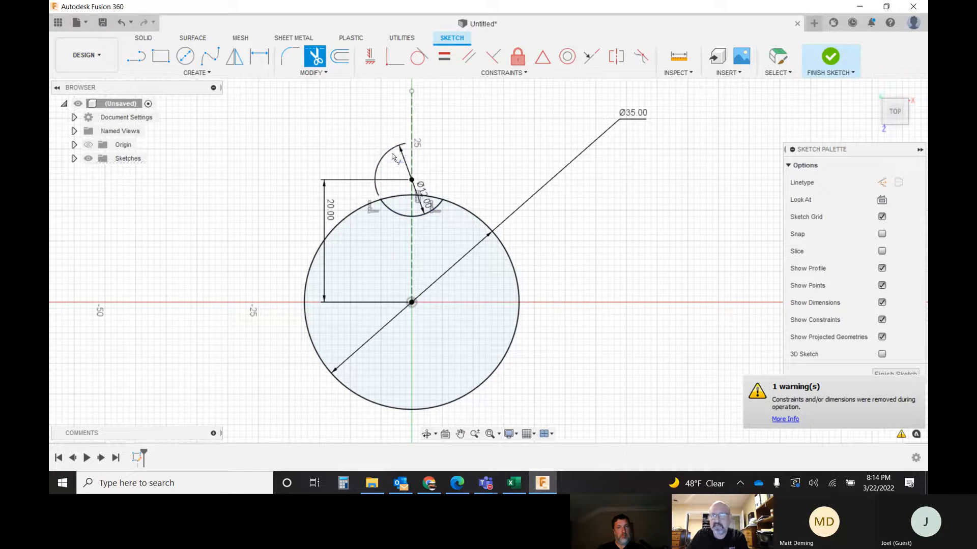
pyautogui.click(430, 199)
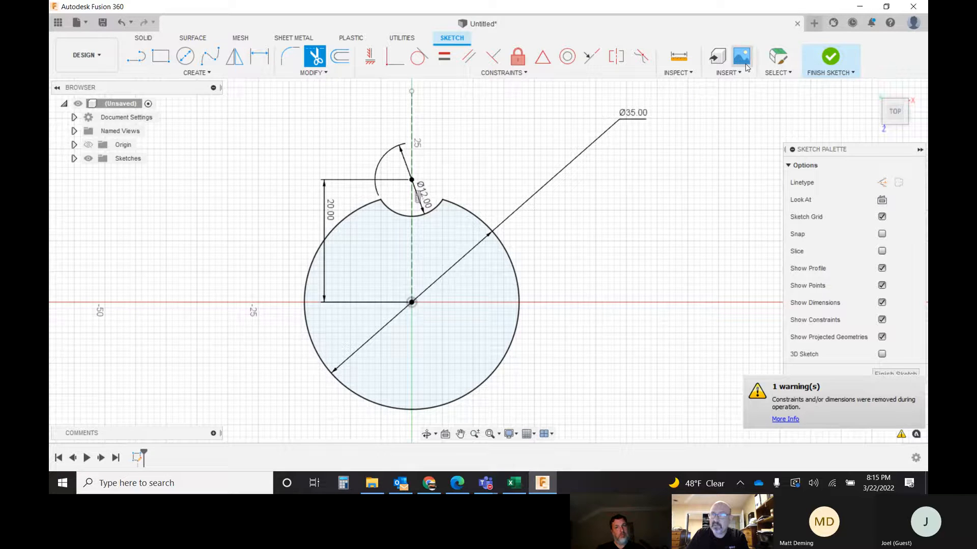
# Step: Set up a circular sketch pattern of the notch arc around the origin with Full angular spacing and a quantity of 8
pyautogui.click(202, 73)
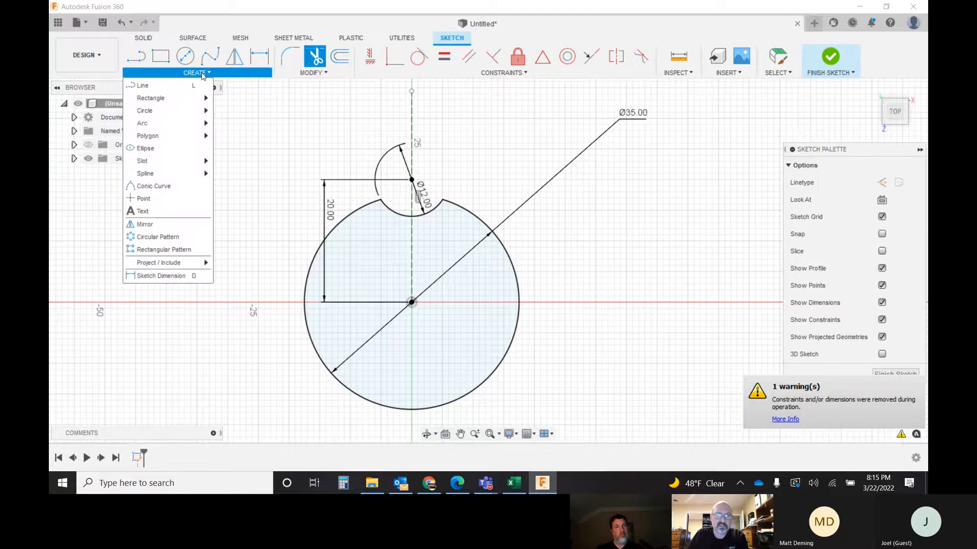
pyautogui.click(157, 237)
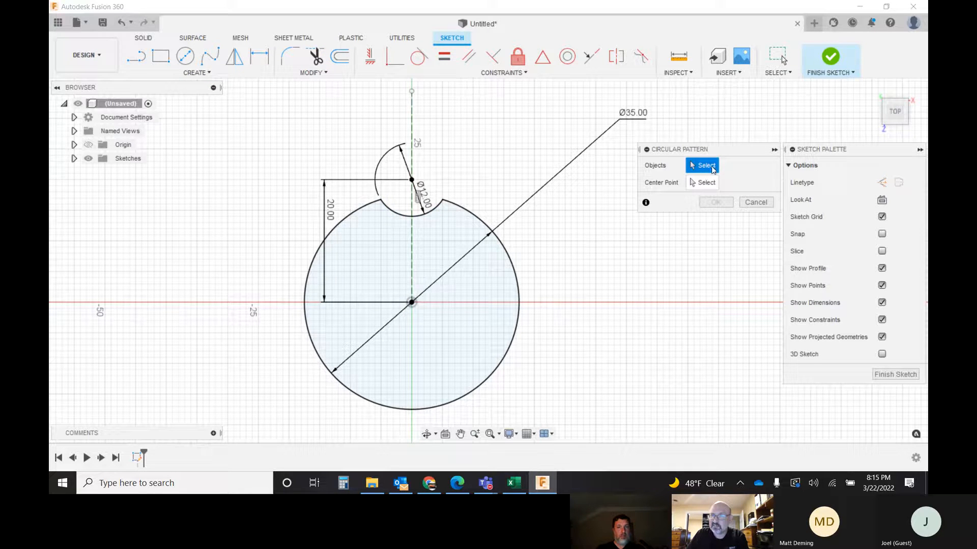
pyautogui.click(420, 217)
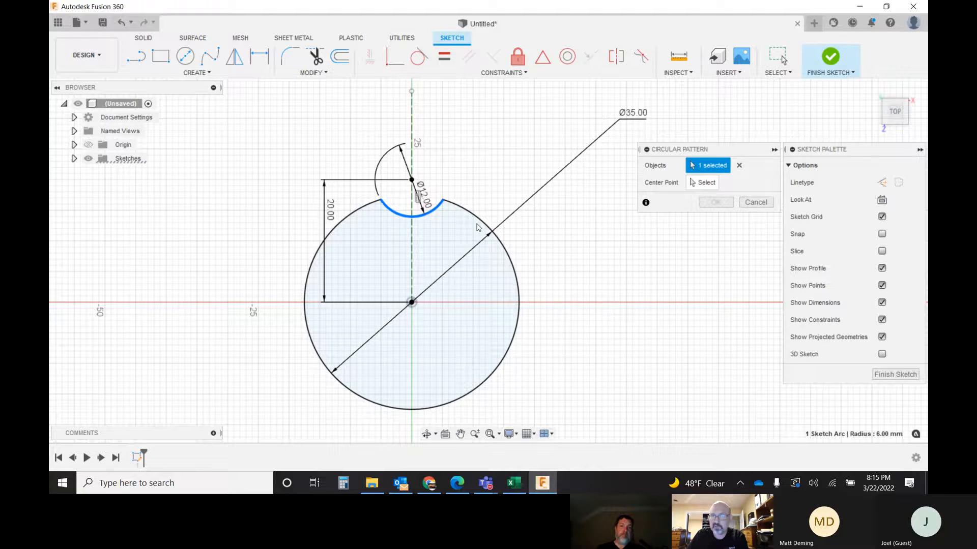
pyautogui.click(706, 188)
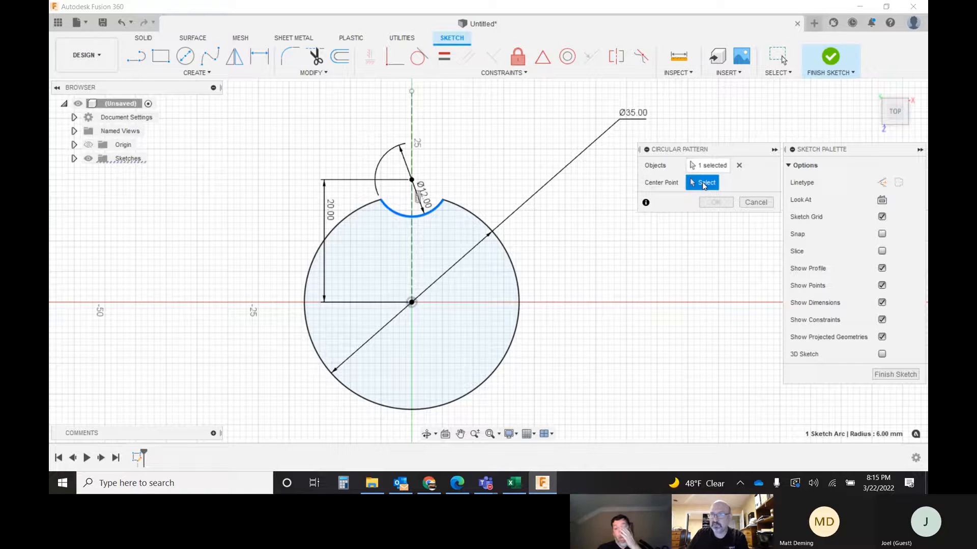
pyautogui.click(412, 303)
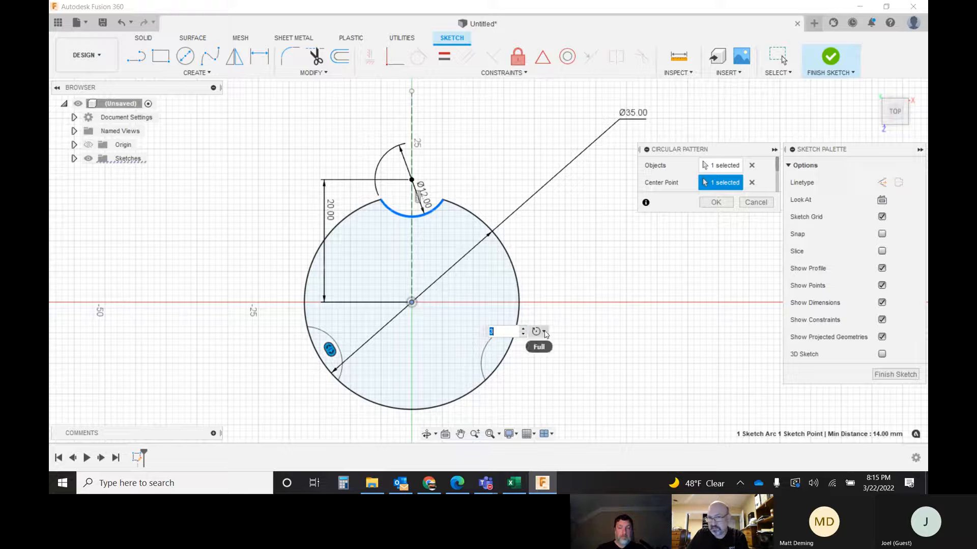
pyautogui.click(523, 328)
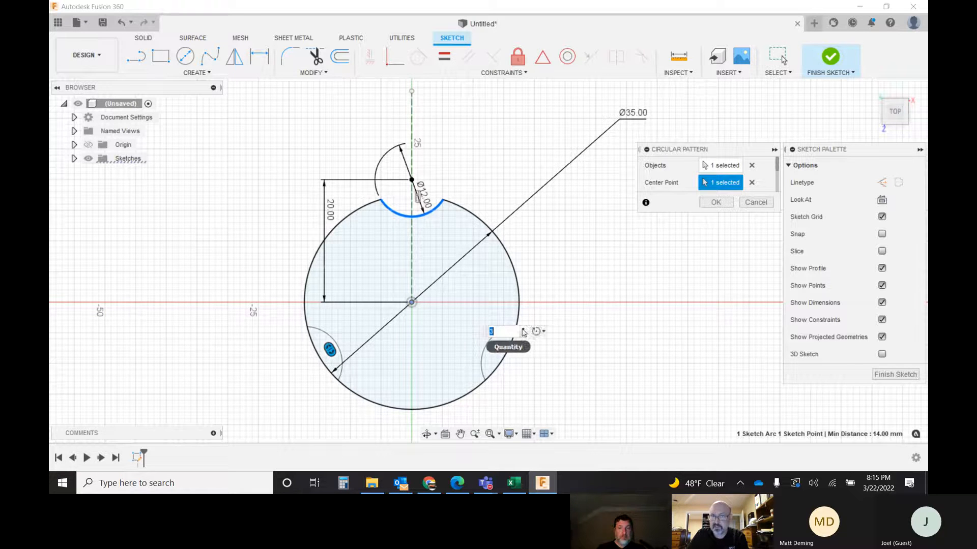
pyautogui.click(523, 329)
pyautogui.click(522, 328)
pyautogui.click(522, 328)
pyautogui.click(523, 329)
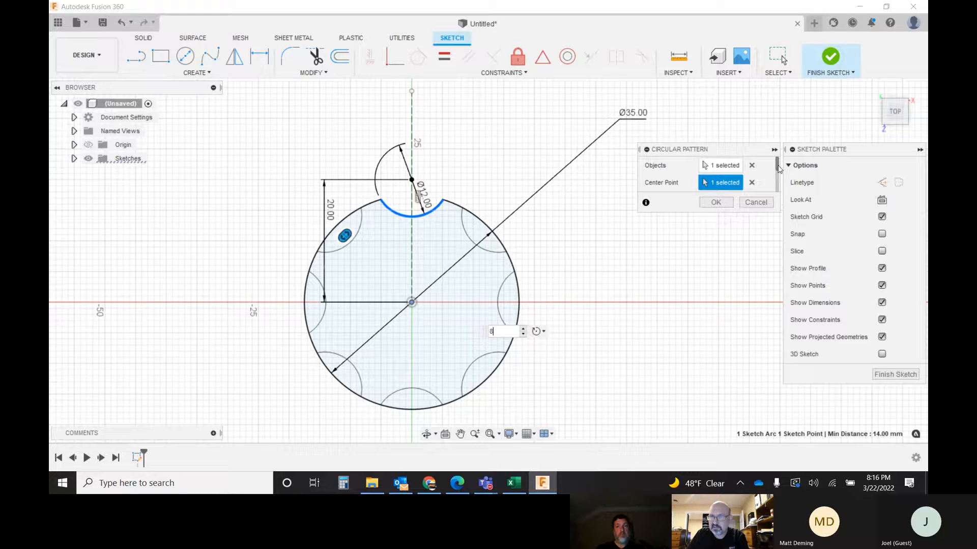
# Step: Try Angle spacing with a total angle of 20 degrees for the circular pattern, and switch the angular spacing back to Full
pyautogui.scroll(-2, 773, 184)
pyautogui.scroll(2, 776, 187)
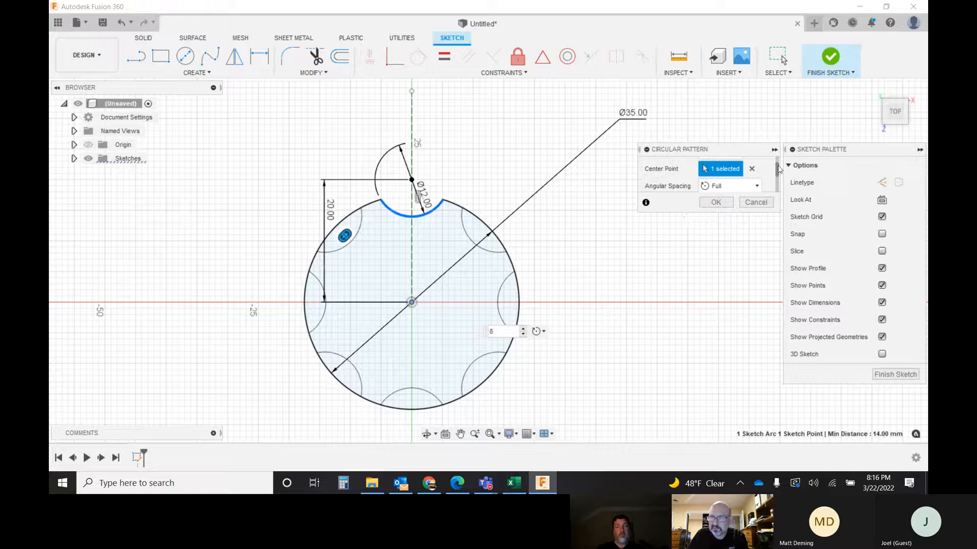
pyautogui.moveTo(778, 174); pyautogui.dragTo(779, 198)
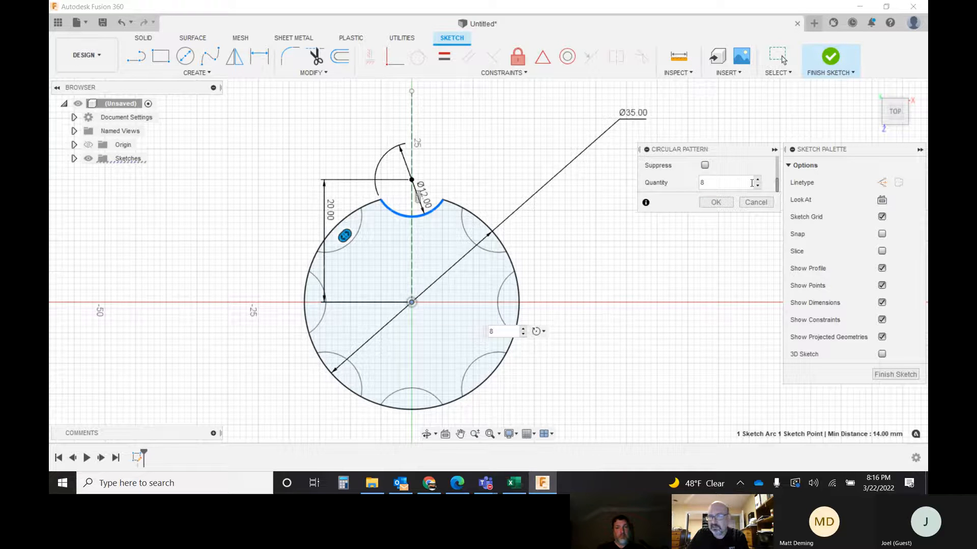
pyautogui.moveTo(777, 187); pyautogui.dragTo(777, 178)
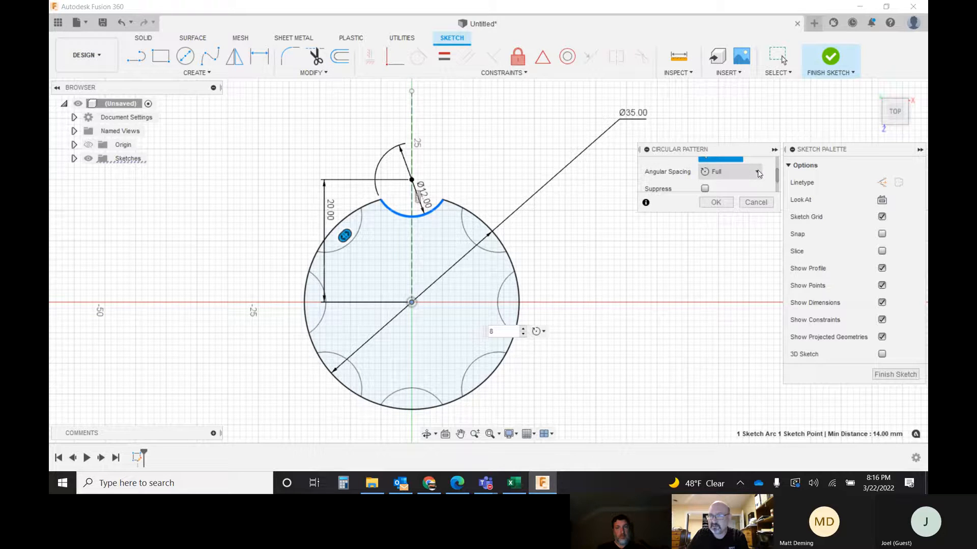
pyautogui.click(751, 175)
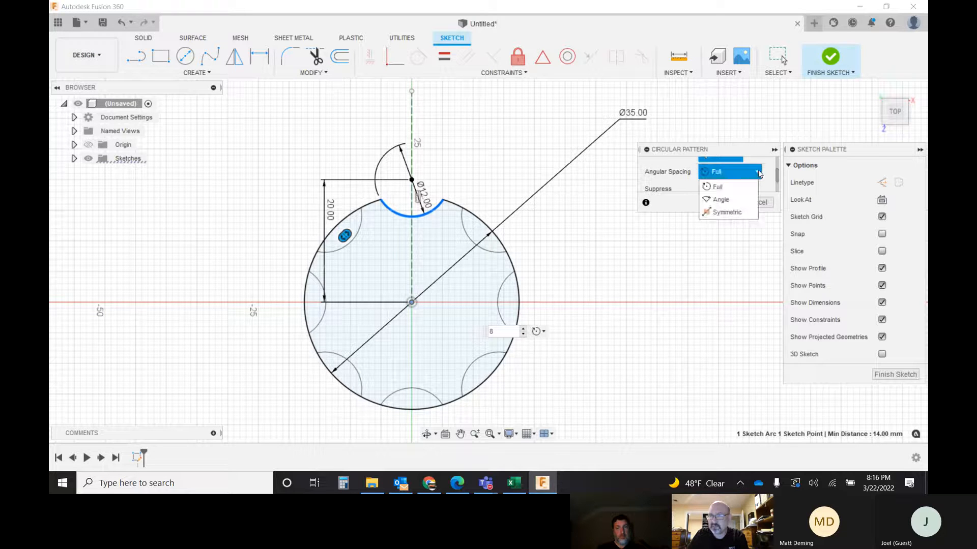
pyautogui.click(735, 203)
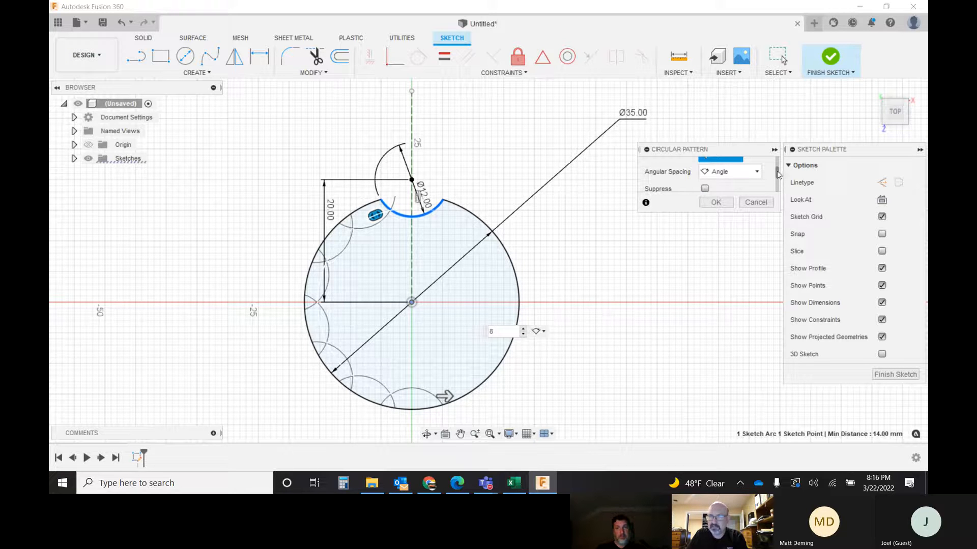
pyautogui.moveTo(777, 171)
pyautogui.mouseDown()
pyautogui.moveTo(777, 160)
pyautogui.moveTo(779, 184)
pyautogui.mouseUp()
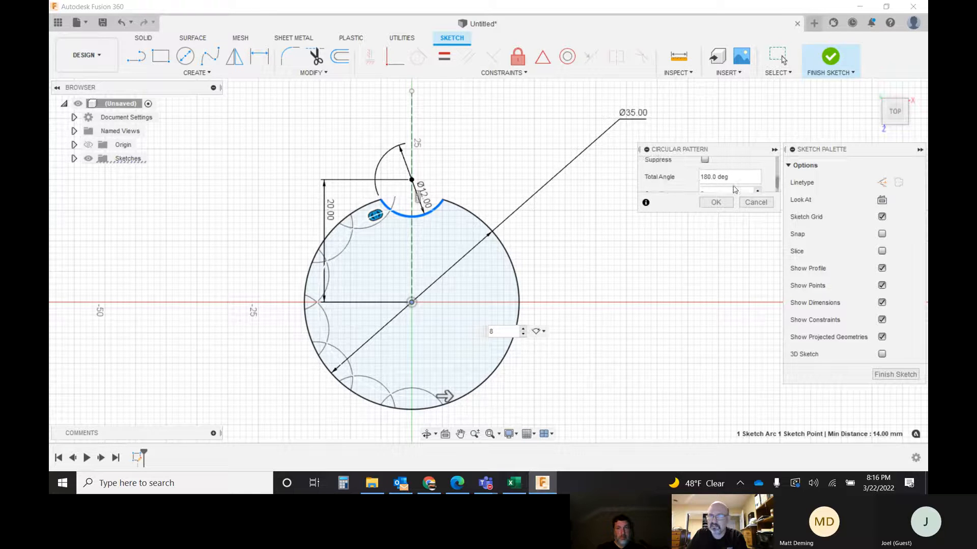
pyautogui.tripleClick(717, 177)
pyautogui.write('20')
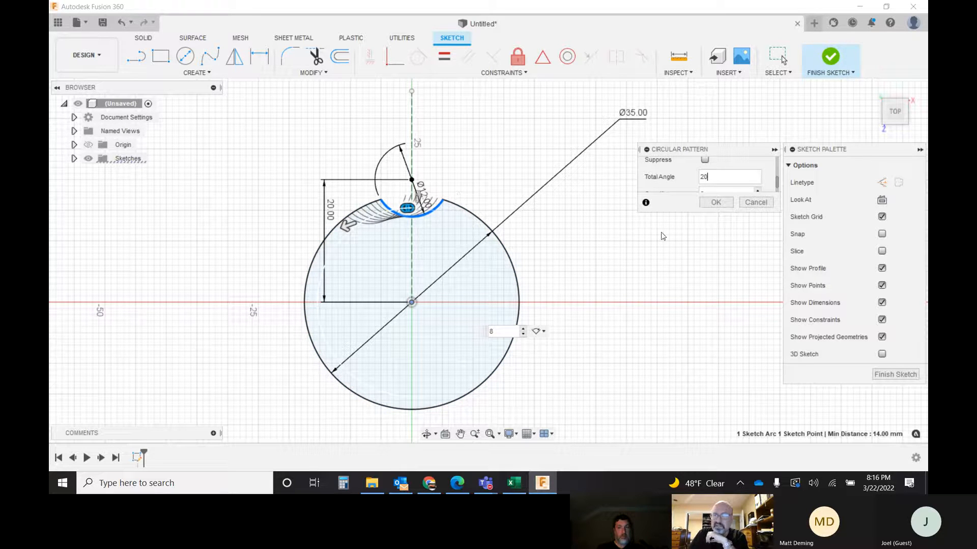
pyautogui.scroll(3, 778, 183)
pyautogui.click(757, 173)
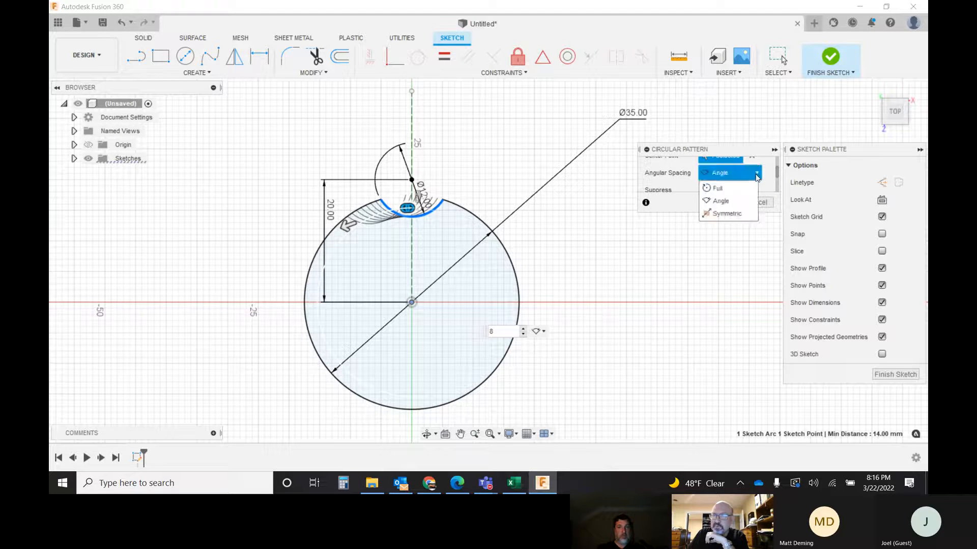
pyautogui.click(726, 189)
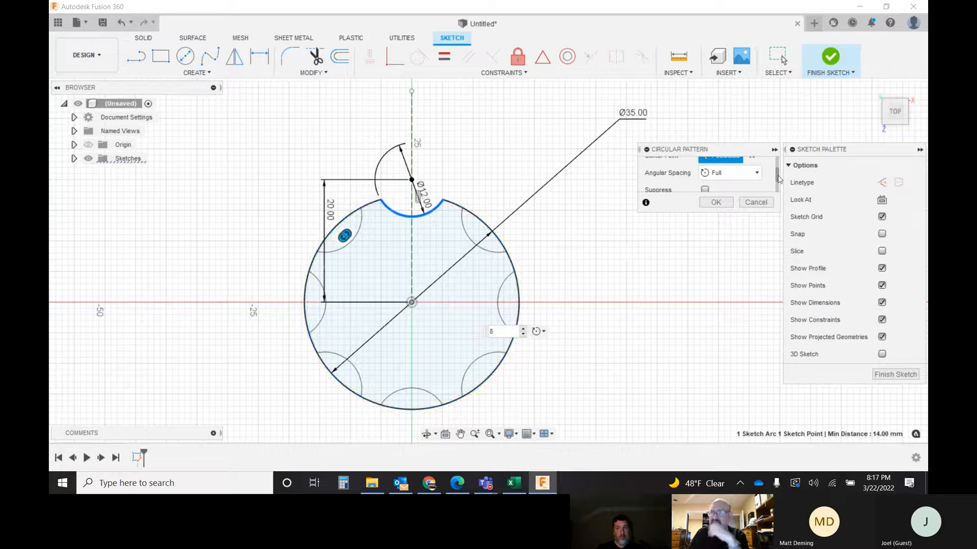
# Step: Enable Suppress, exclude and re-include the upper-right notch instance, and complete the circular pattern with all 8 instances
pyautogui.moveTo(779, 179); pyautogui.dragTo(777, 189)
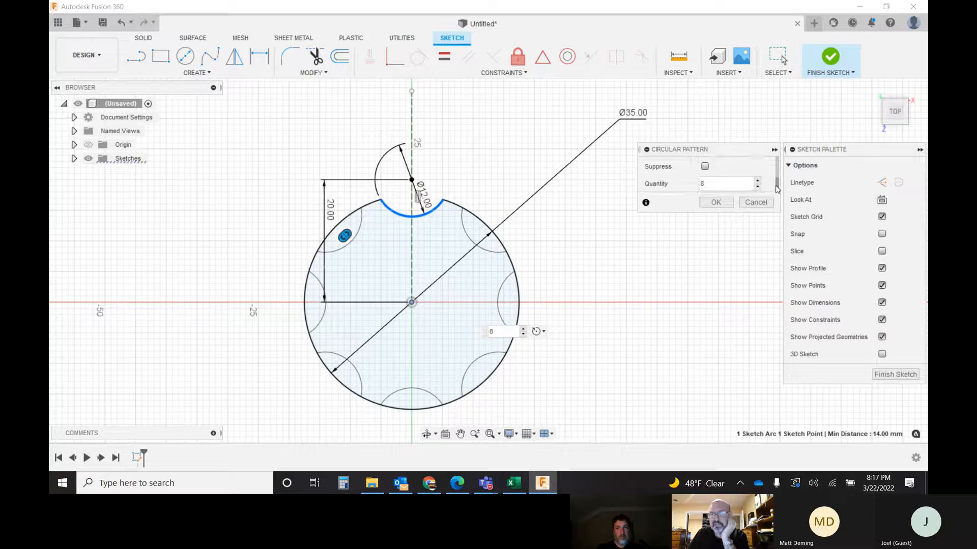
pyautogui.click(705, 167)
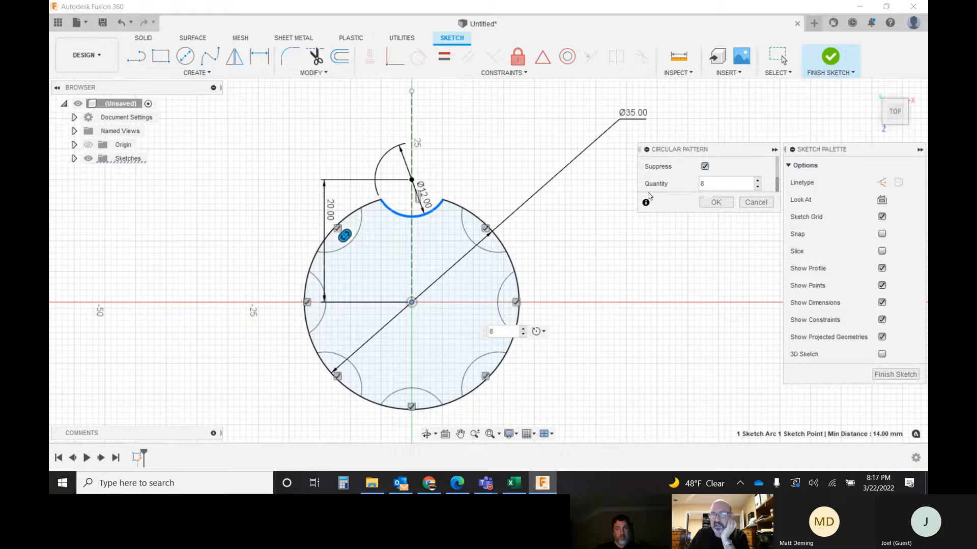
pyautogui.click(486, 230)
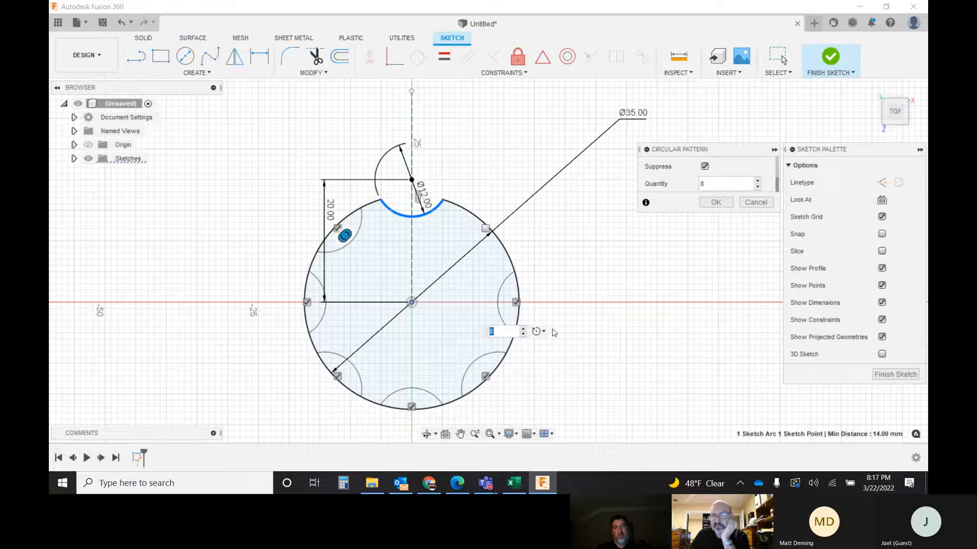
pyautogui.click(485, 227)
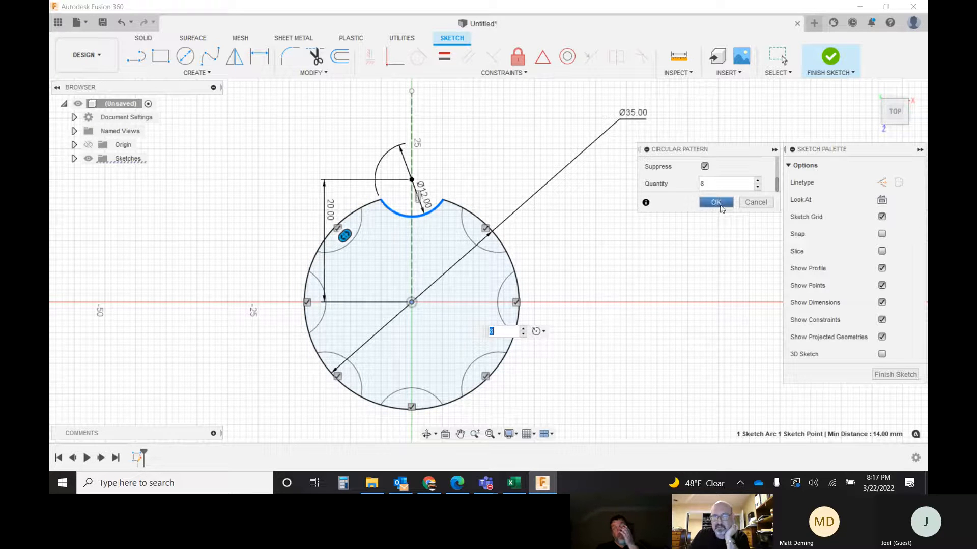
pyautogui.click(719, 206)
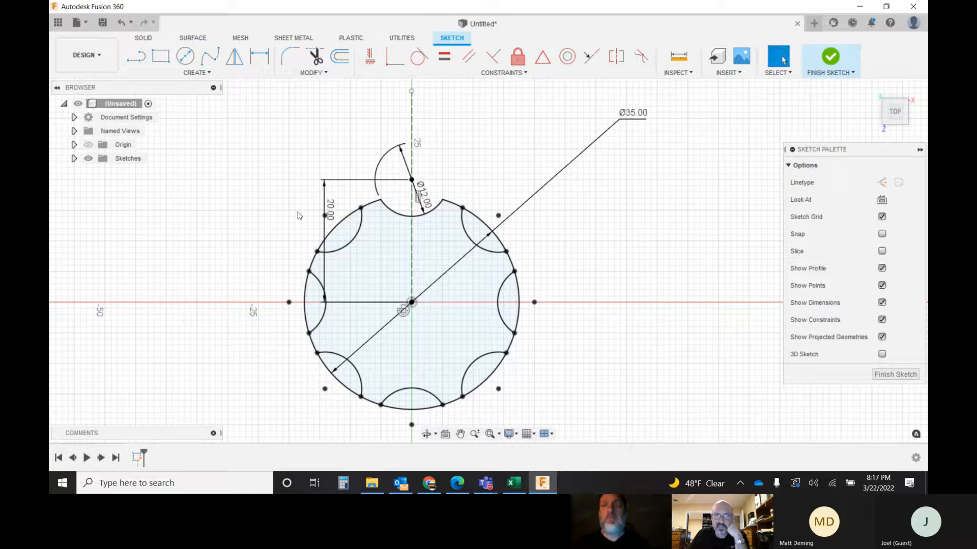
# Step: Move the notch centre's vertical distance dimension outside the large circle and set it to 22 mm
pyautogui.moveTo(331, 209); pyautogui.dragTo(262, 198)
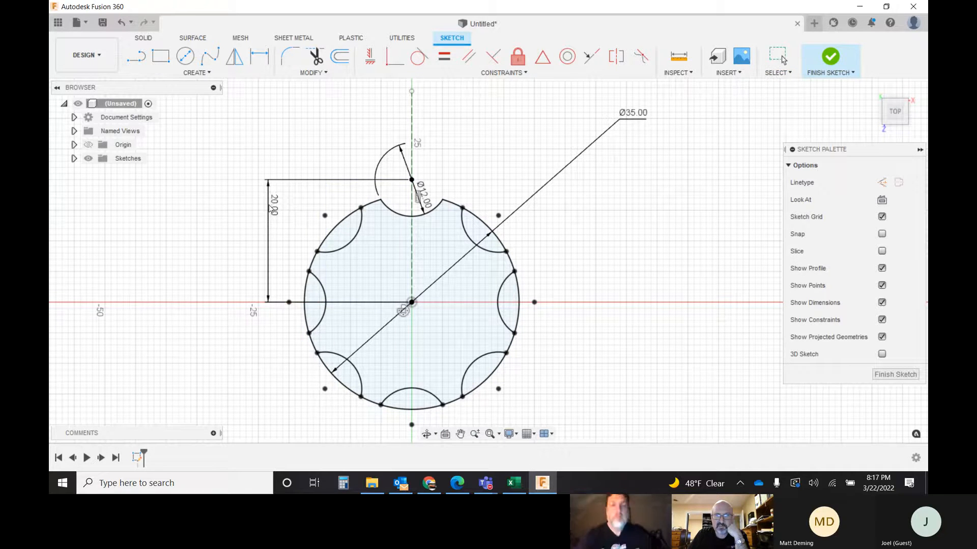
pyautogui.doubleClick(273, 203)
pyautogui.write('22')
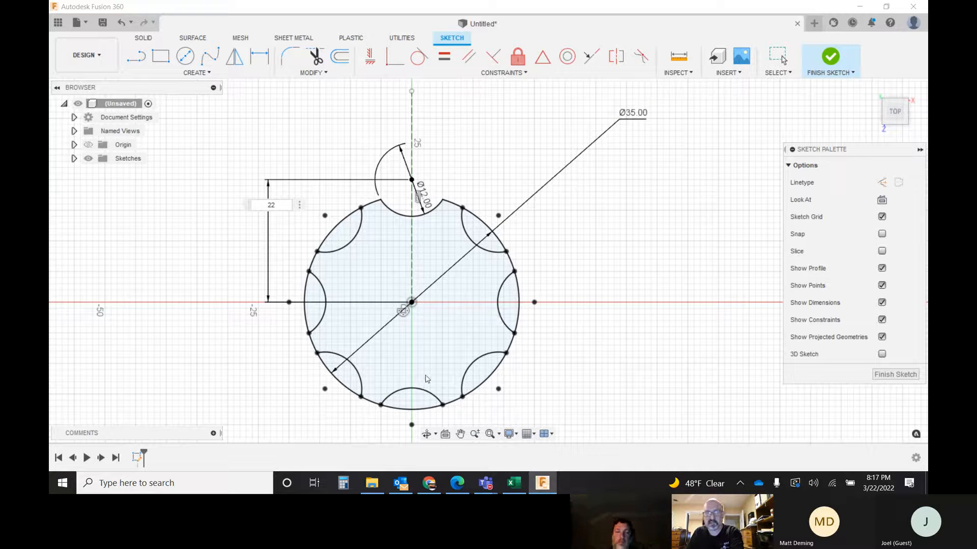
pyautogui.press('Return')
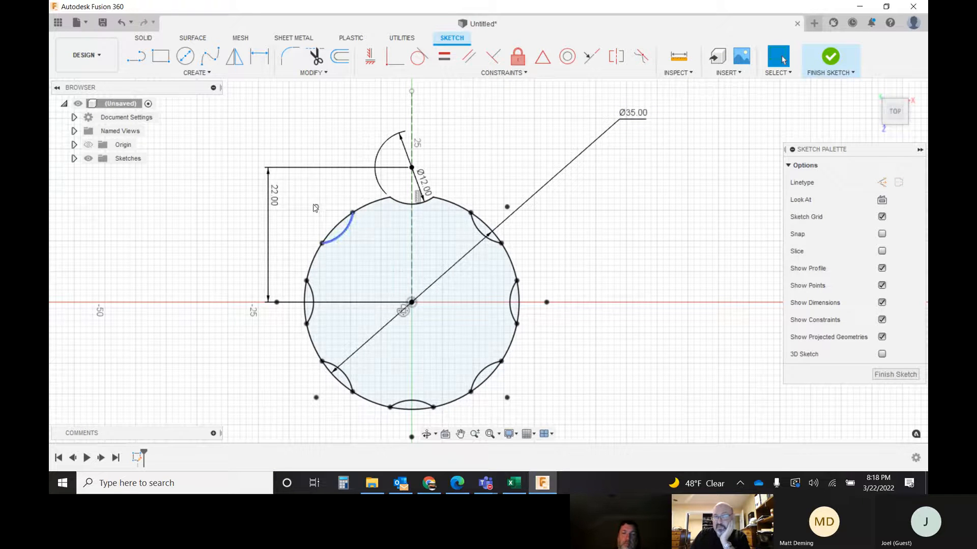
# Step: Set the notch centre's vertical distance to 21 mm, and refine it to 20.5 mm to deepen the notches
pyautogui.doubleClick(276, 196)
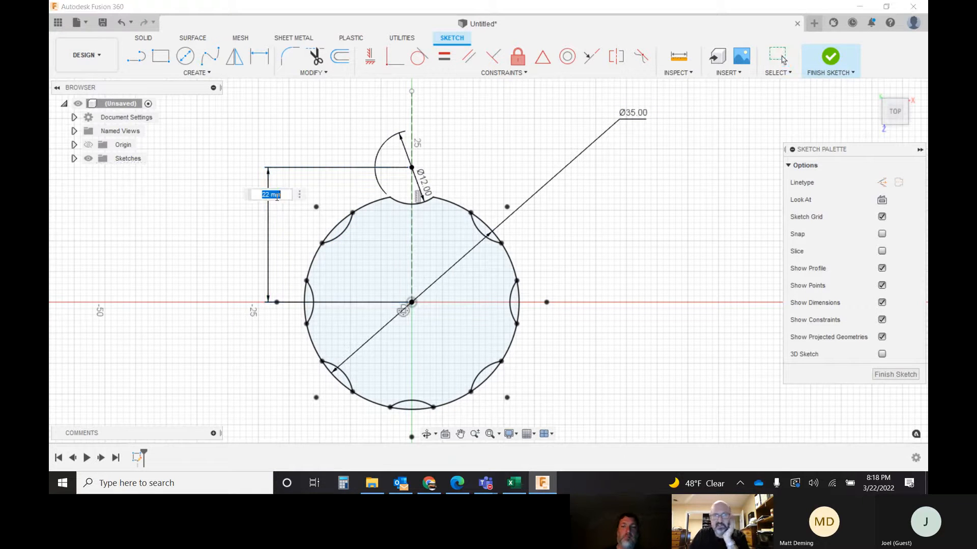
pyautogui.write('2')
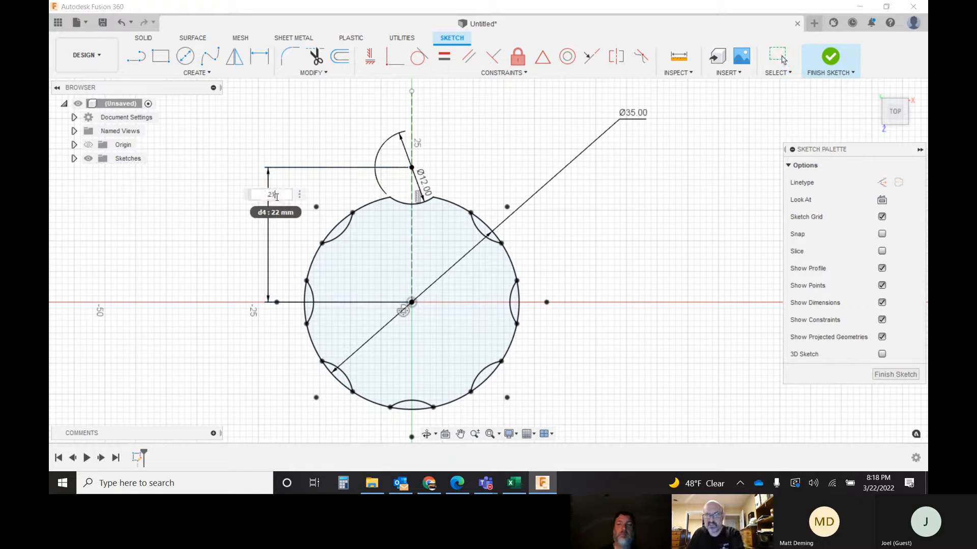
pyautogui.write('1')
pyautogui.press('Return')
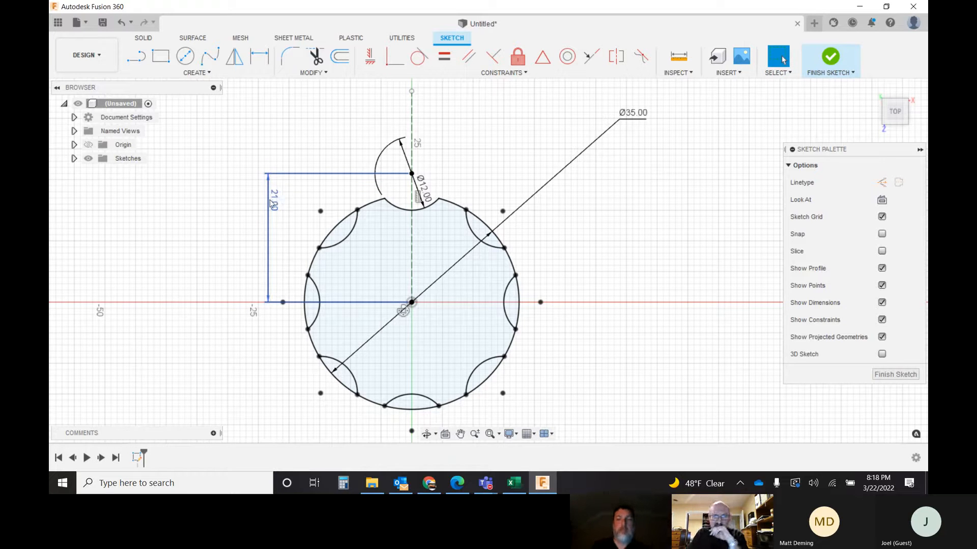
pyautogui.doubleClick(273, 202)
pyautogui.write('20.5')
pyautogui.press('Return')
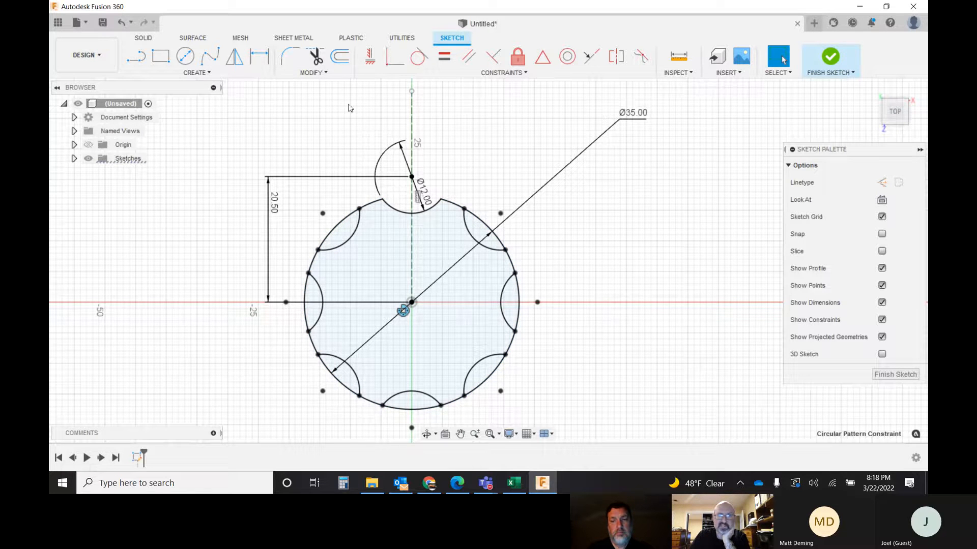
# Step: Trim the large circle's segments across the seven remaining notches and dismiss the warning about removed constraints
pyautogui.click(315, 56)
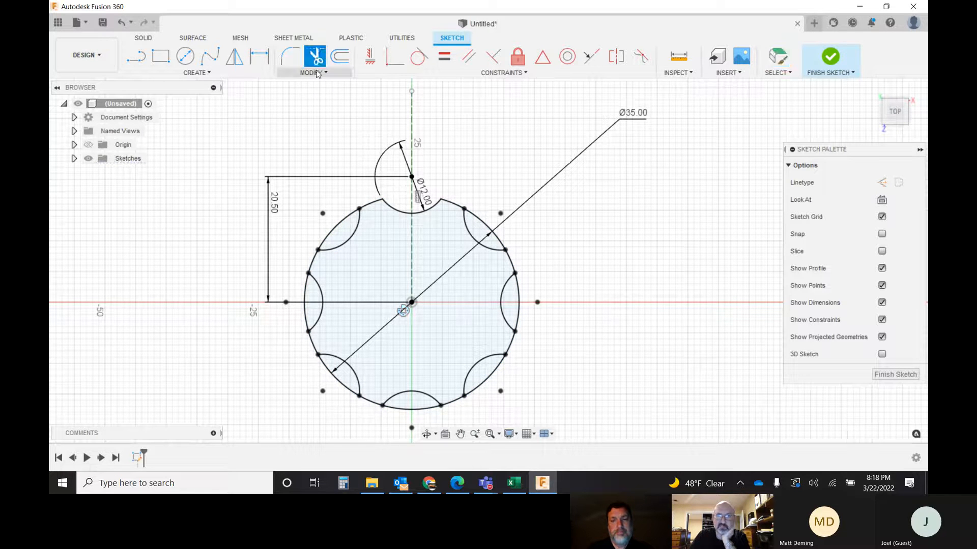
pyautogui.click(338, 221)
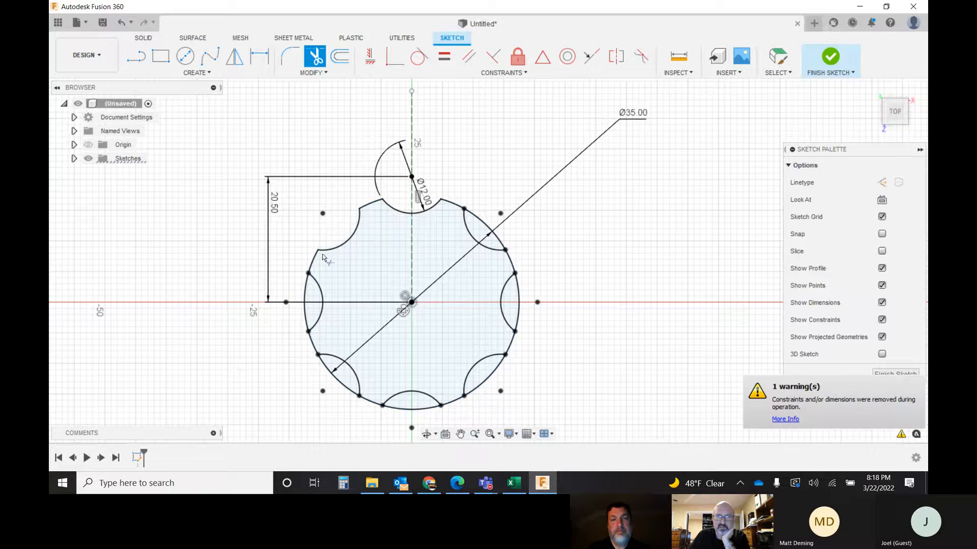
pyautogui.click(305, 294)
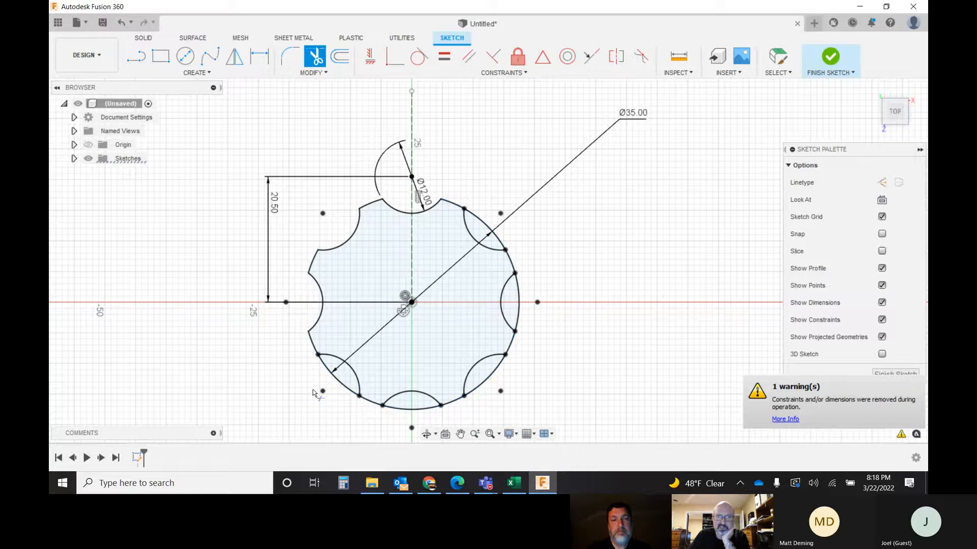
pyautogui.click(333, 378)
pyautogui.click(407, 410)
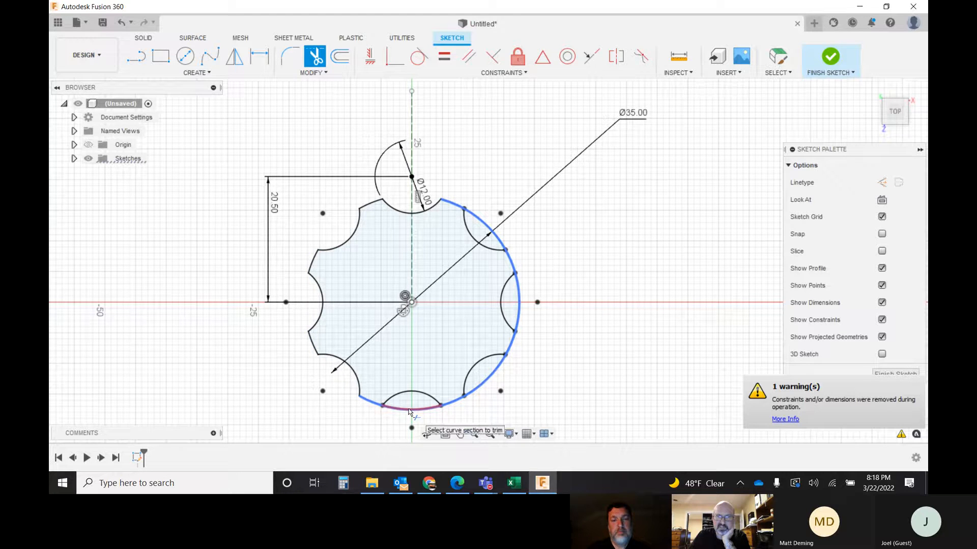
pyautogui.click(497, 376)
pyautogui.click(512, 343)
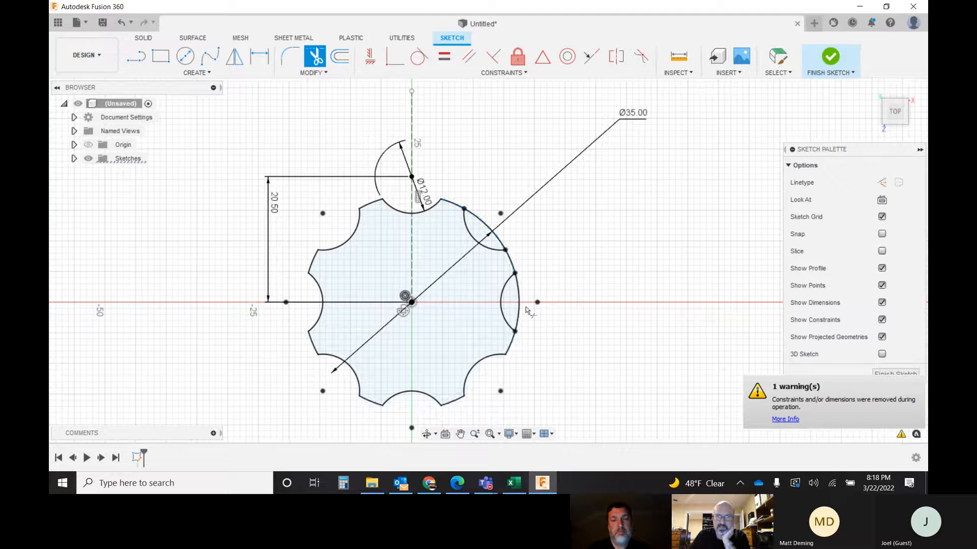
pyautogui.click(518, 305)
pyautogui.click(490, 232)
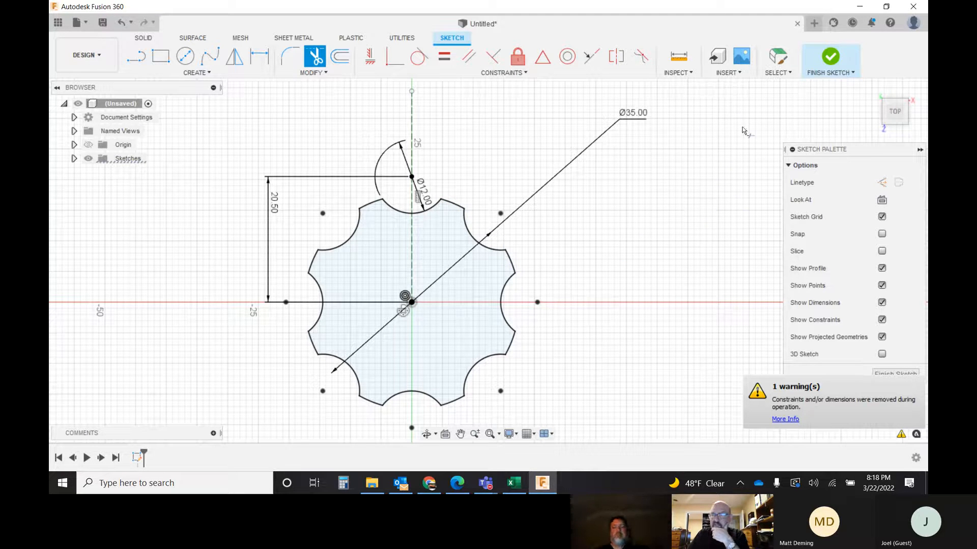
pyautogui.click(823, 384)
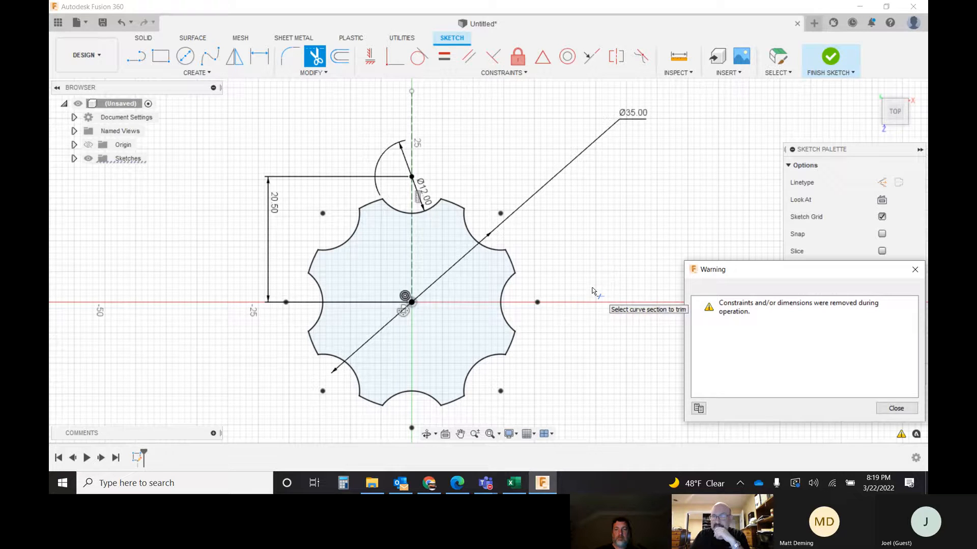
pyautogui.click(894, 408)
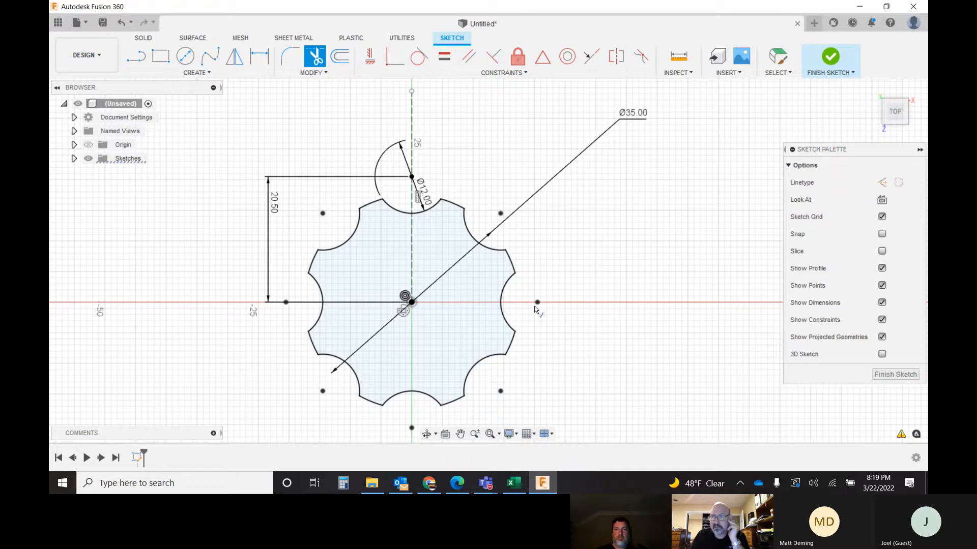
# Step: Finish the sketch and extrude the notched knob profile 9.5 mm upward as a new body
pyautogui.click(894, 375)
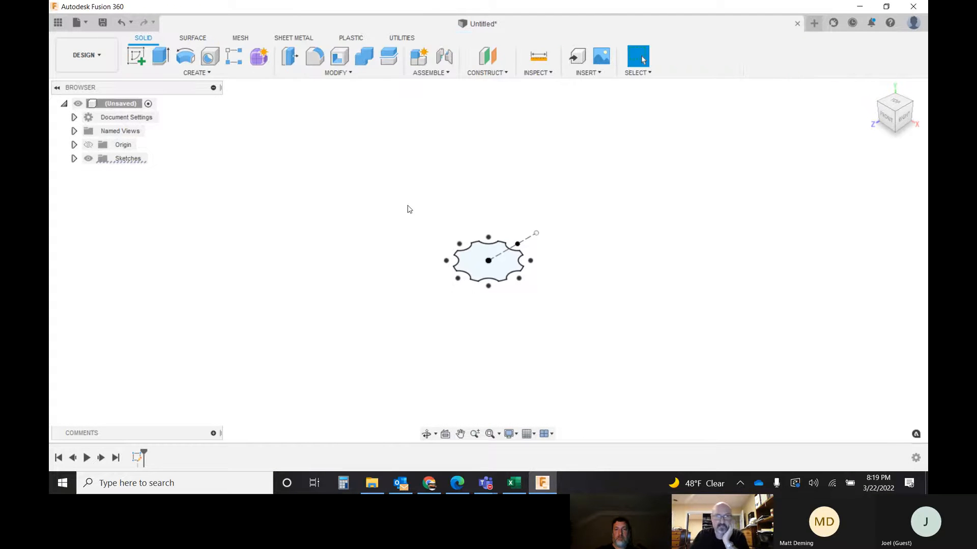
pyautogui.click(161, 57)
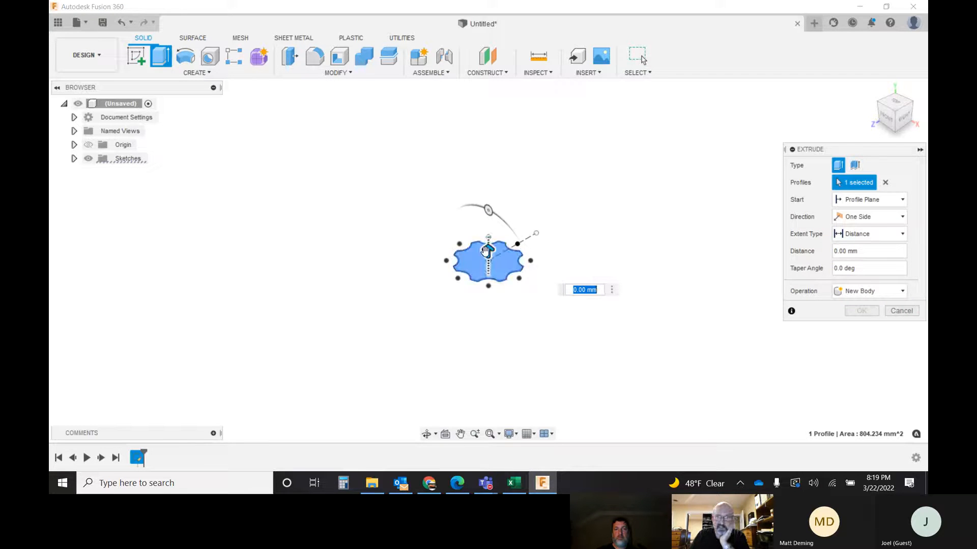
pyautogui.moveTo(487, 250); pyautogui.dragTo(557, 292)
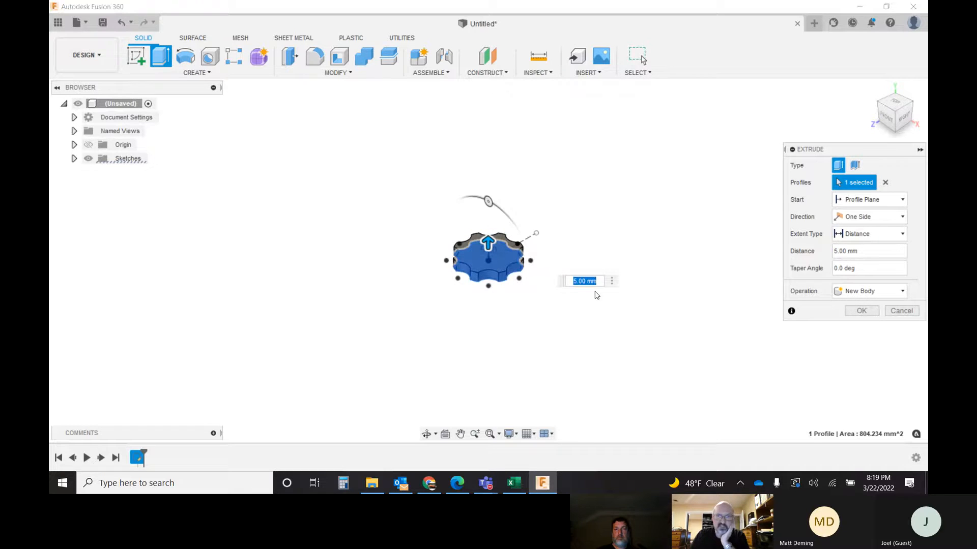
pyautogui.write('9.5')
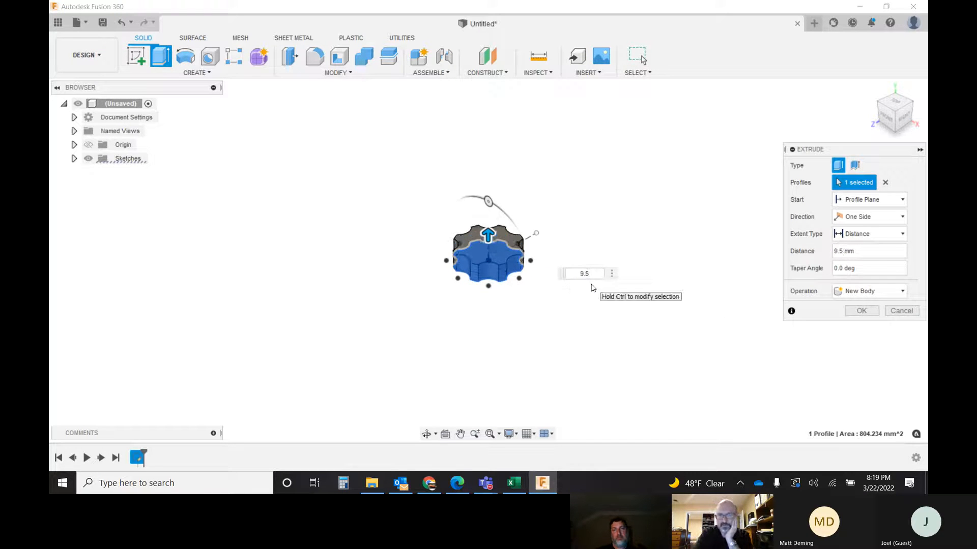
pyautogui.press('Return')
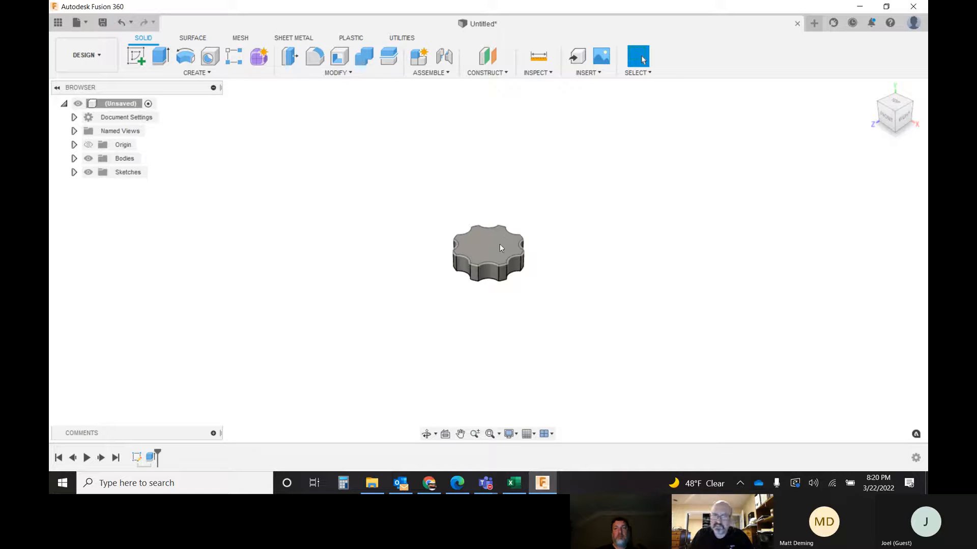
# Step: Start a sketch on the knob's top face and draw a 16 mm diameter circle centred on the origin
pyautogui.scroll(3, 500, 244)
pyautogui.scroll(2, 499, 247)
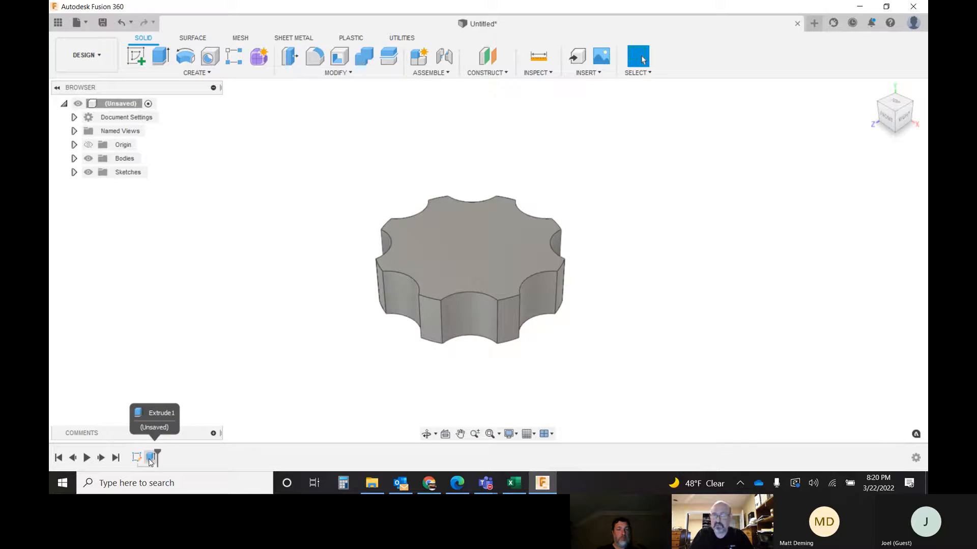
pyautogui.click(137, 56)
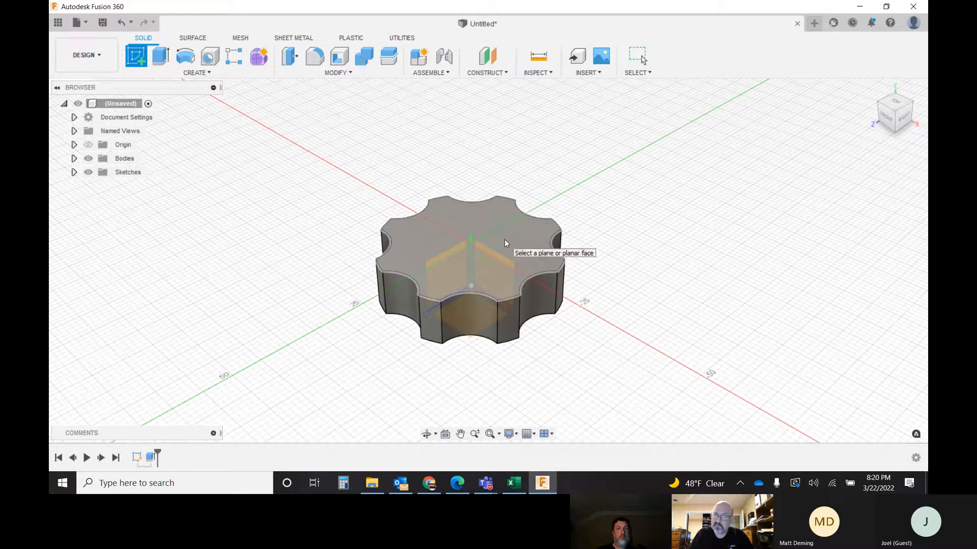
pyautogui.click(502, 244)
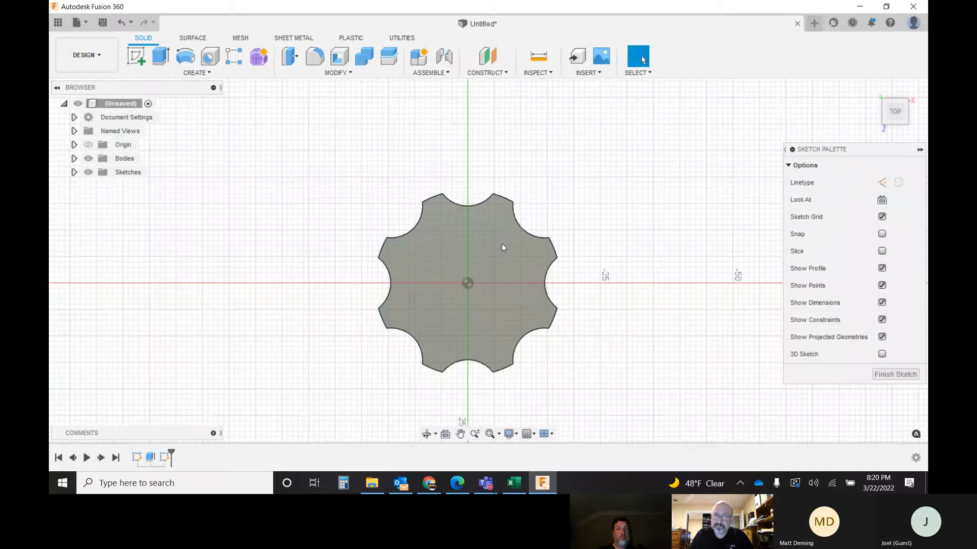
pyautogui.scroll(3, 499, 352)
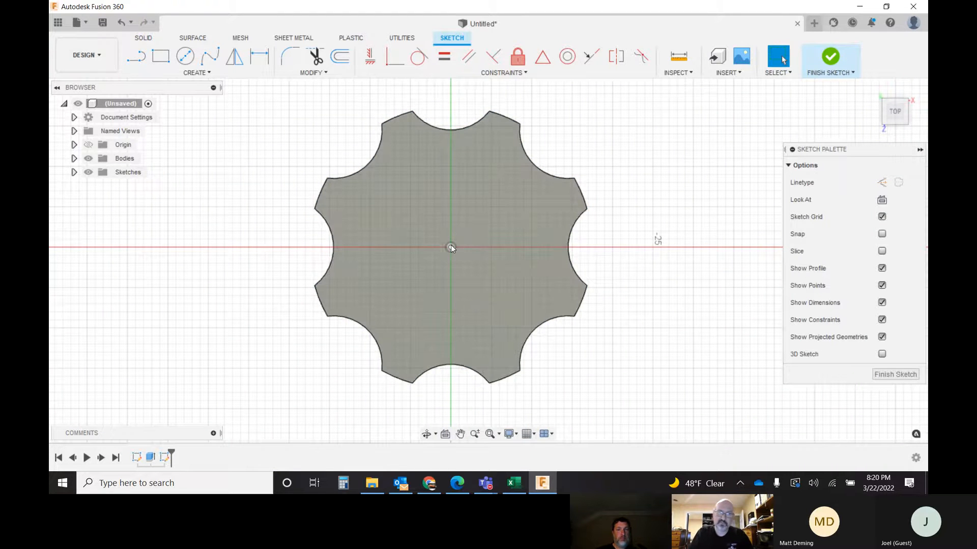
pyautogui.click(187, 58)
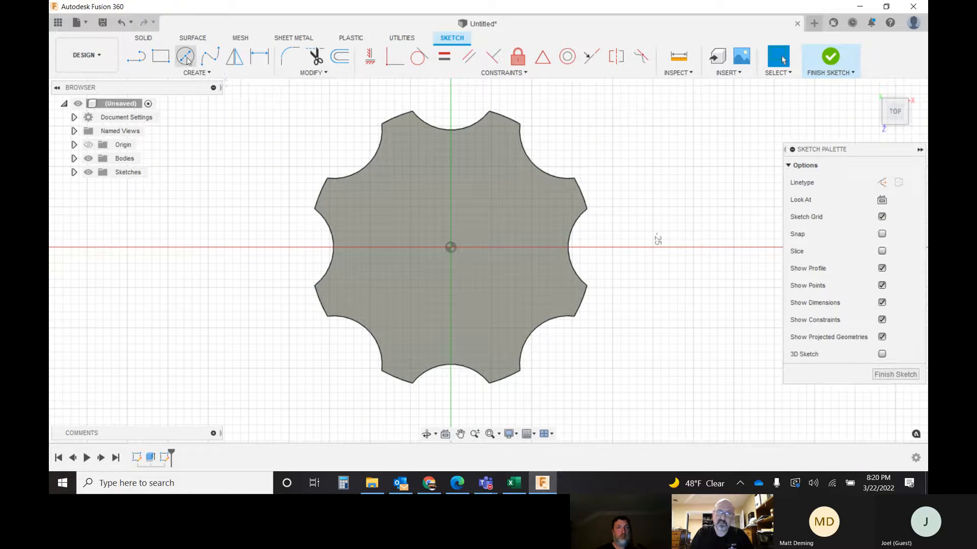
pyautogui.click(451, 248)
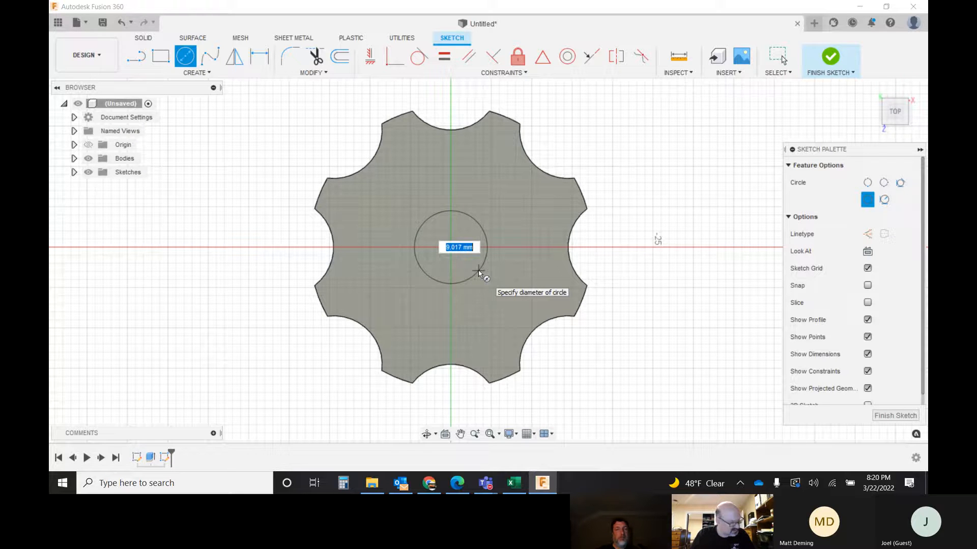
pyautogui.write('16')
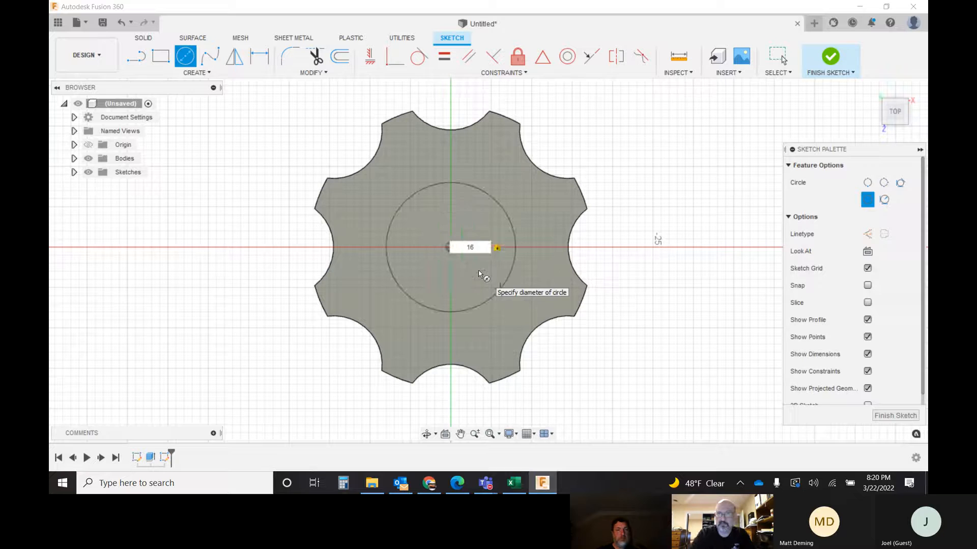
pyautogui.press('Return')
pyautogui.press('Escape')
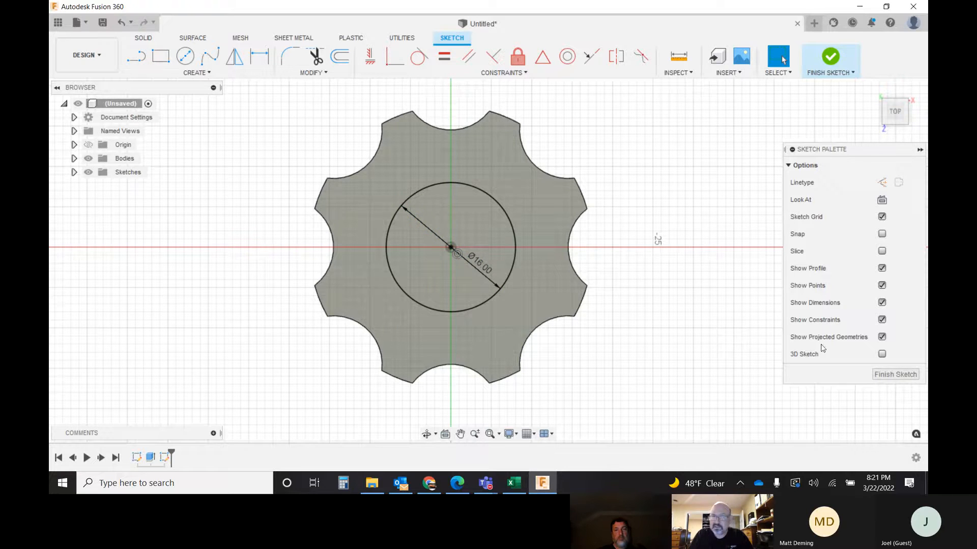
# Step: Finish the sketch and extrude the 16 mm circle 3.5 mm upward, joined to the knob body
pyautogui.click(894, 375)
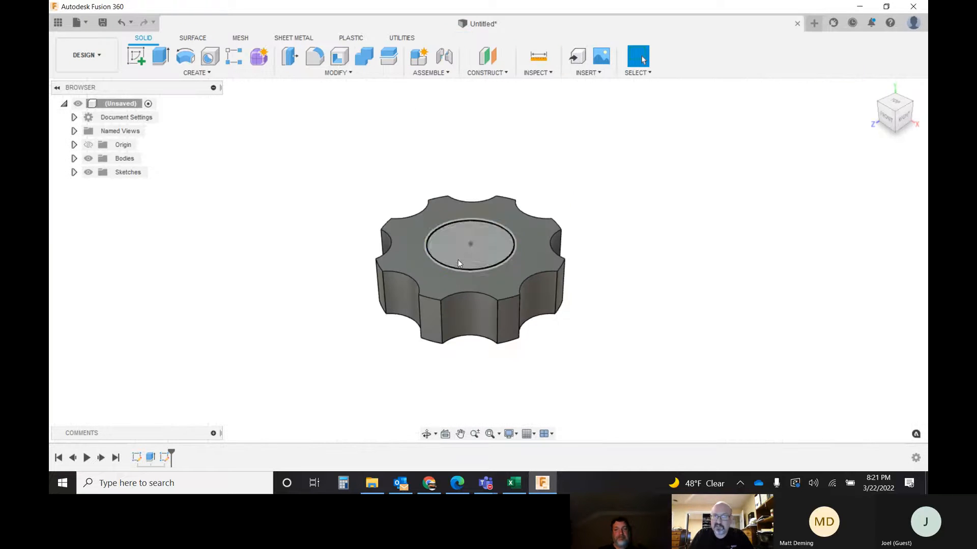
pyautogui.click(162, 57)
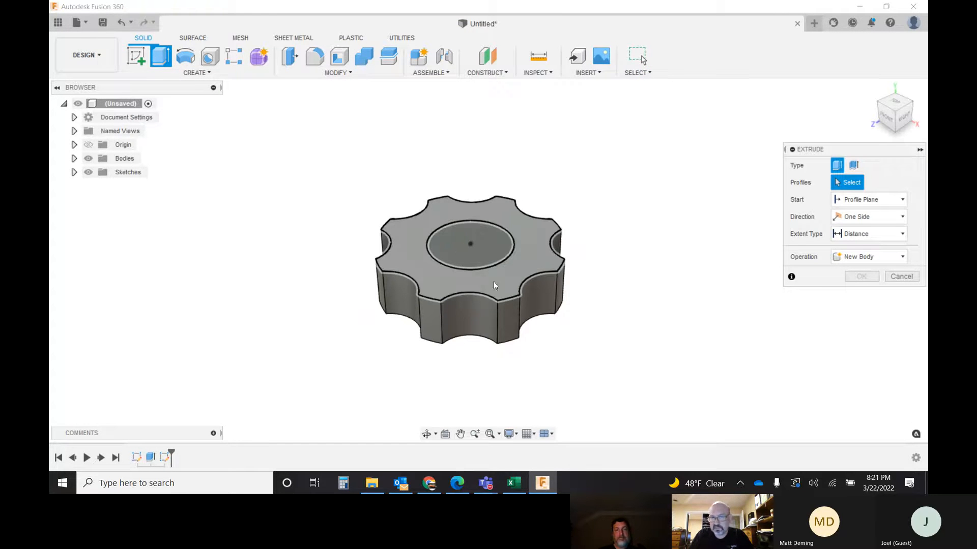
pyautogui.click(460, 257)
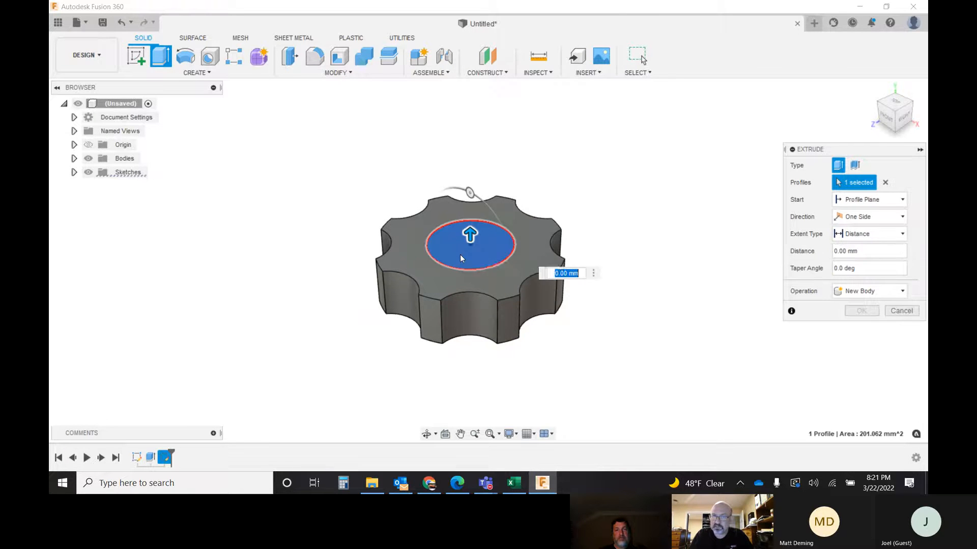
pyautogui.click(470, 233)
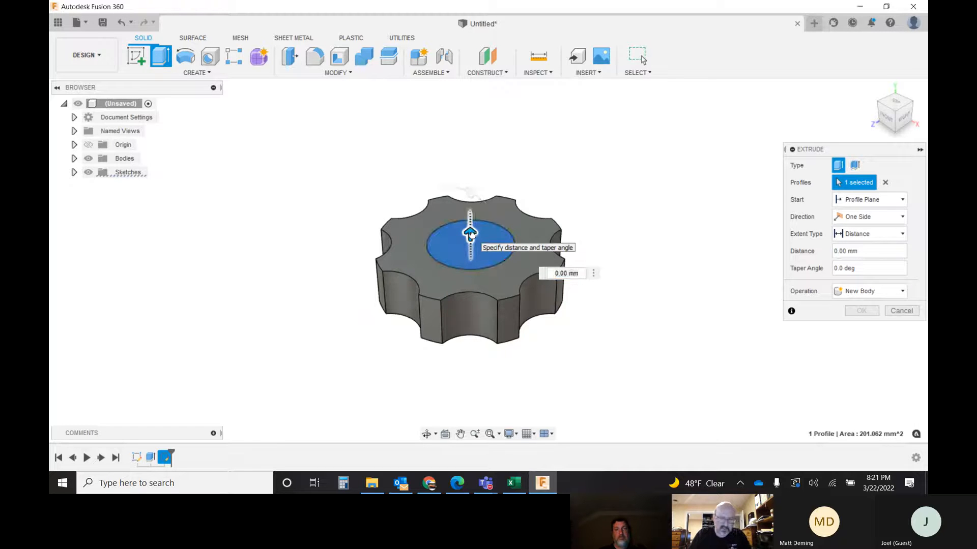
pyautogui.moveTo(470, 233); pyautogui.dragTo(472, 225)
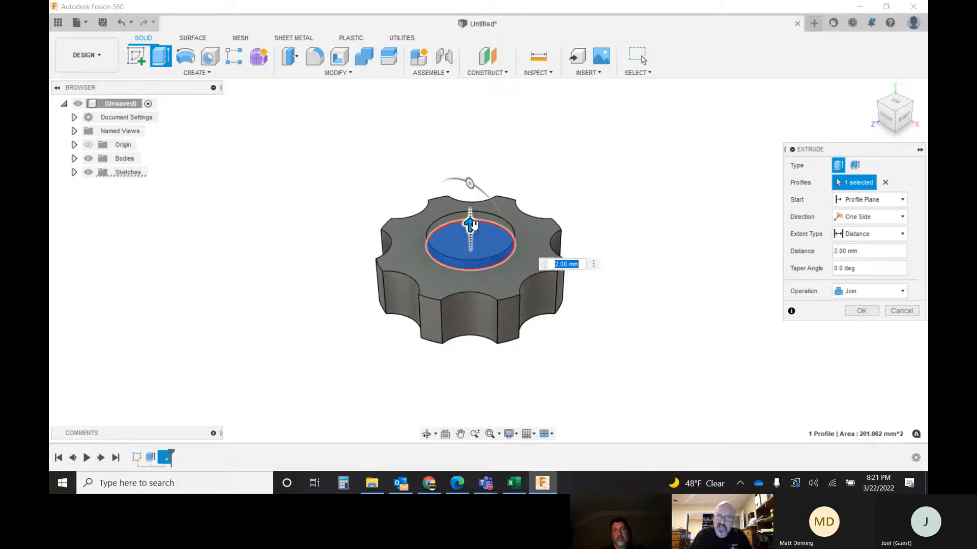
pyautogui.write('3.5')
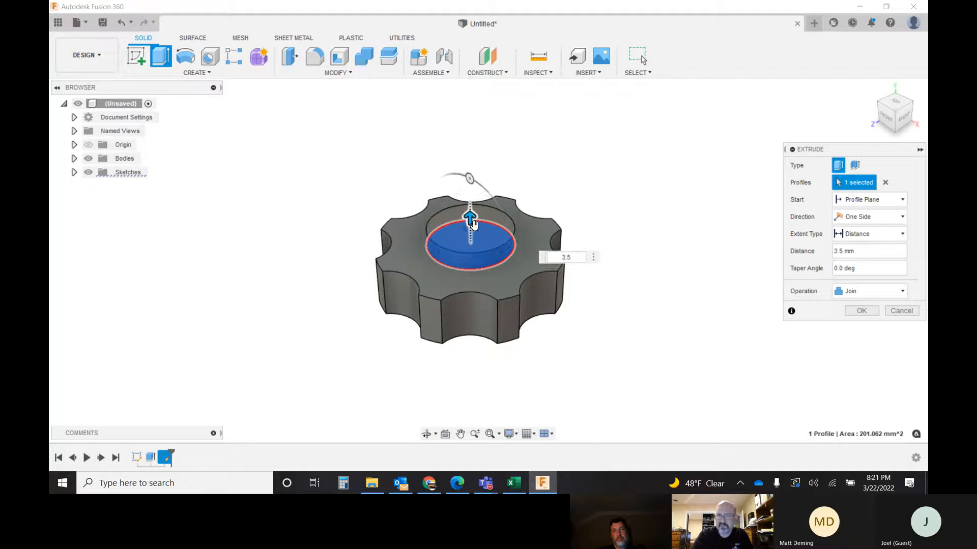
pyautogui.press('Return')
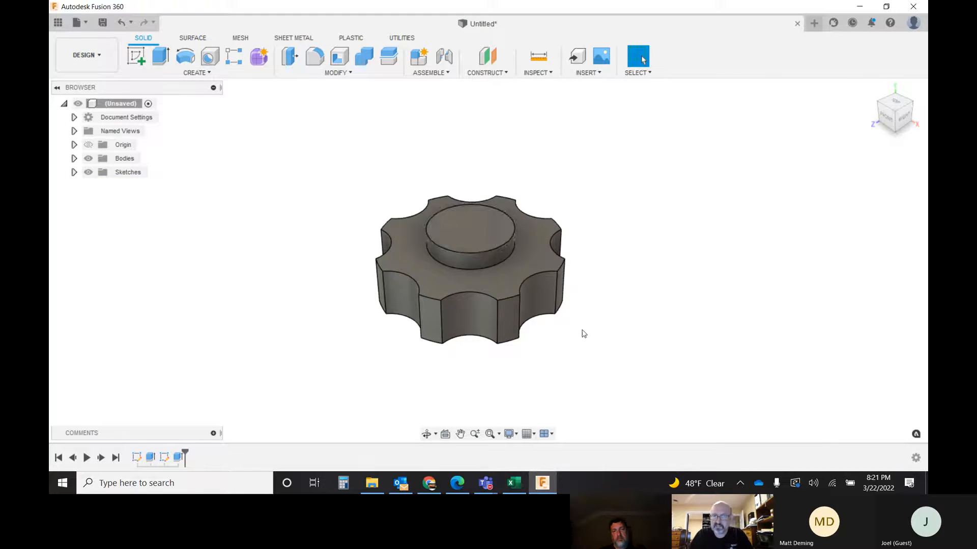
# Step: Reopen the boss extrusion and review its direction, extent type and operation options, leaving the settings as they are
pyautogui.scroll(1, 500, 277)
pyautogui.scroll(3, 500, 276)
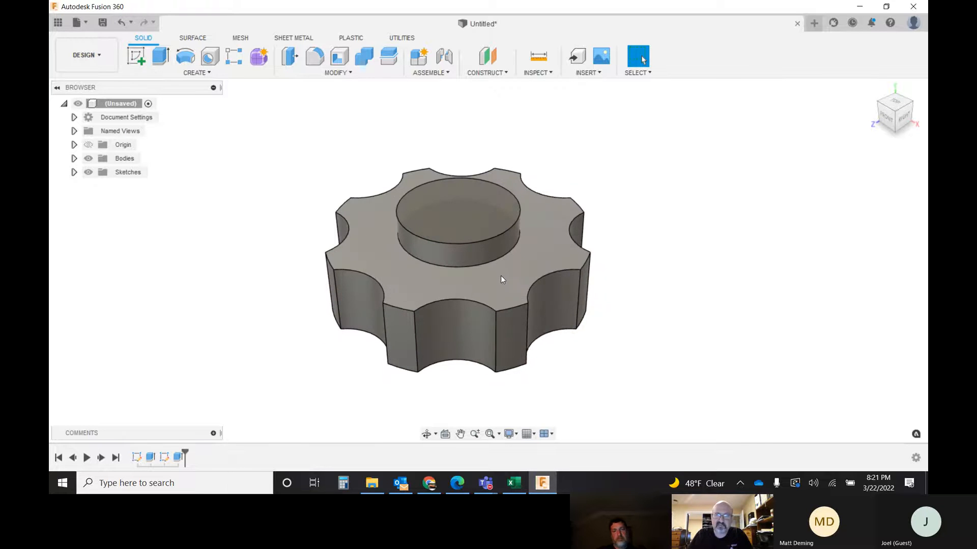
pyautogui.moveTo(895, 128)
pyautogui.mouseDown()
pyautogui.moveTo(893, 116)
pyautogui.moveTo(882, 134)
pyautogui.mouseUp()
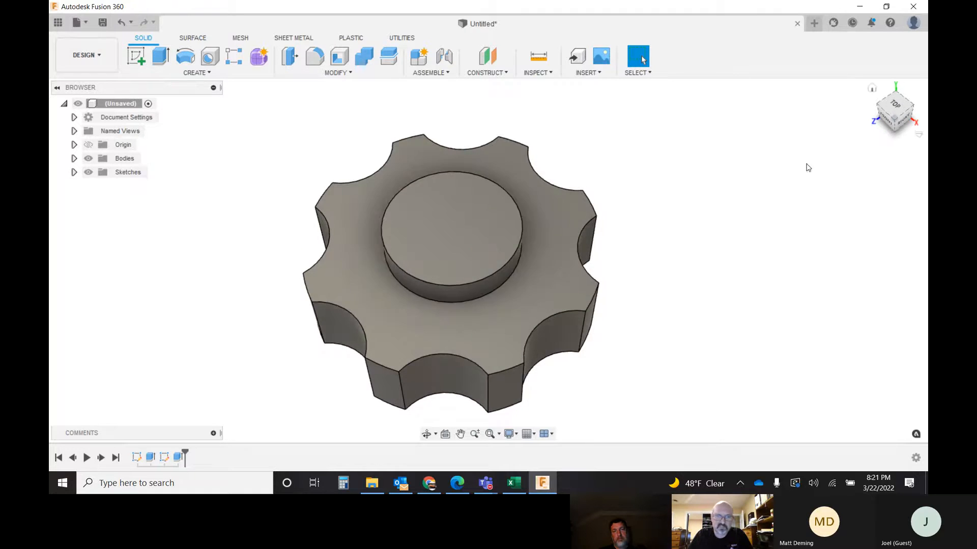
pyautogui.doubleClick(178, 458)
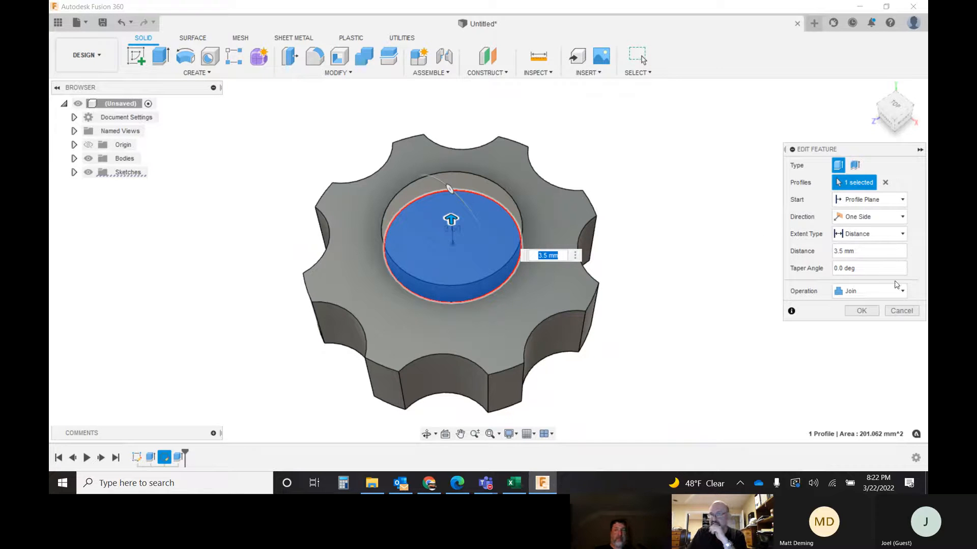
pyautogui.click(898, 223)
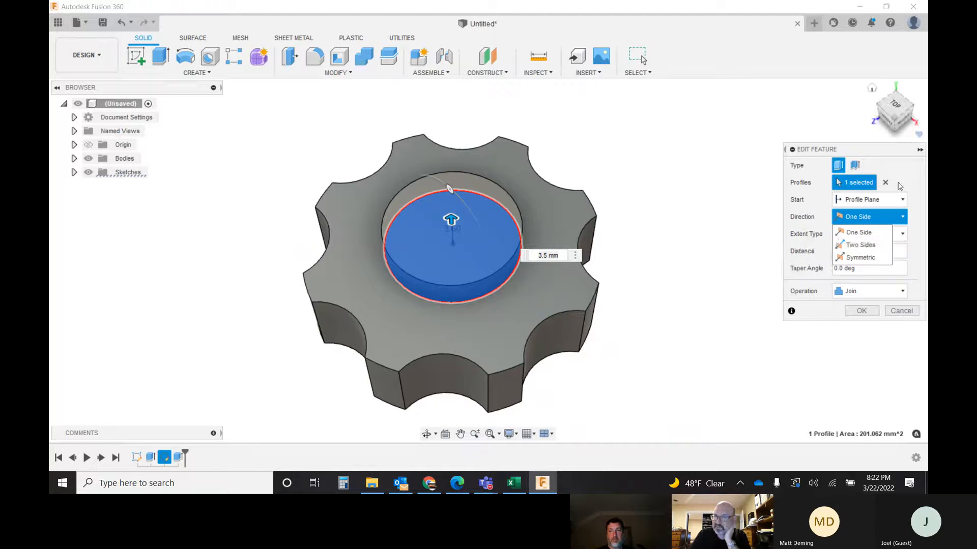
pyautogui.click(855, 237)
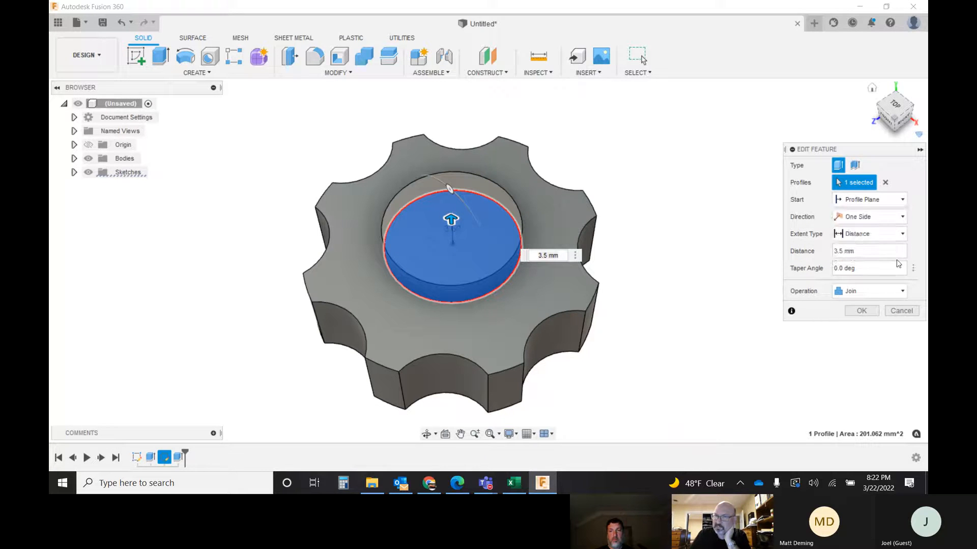
pyautogui.click(859, 237)
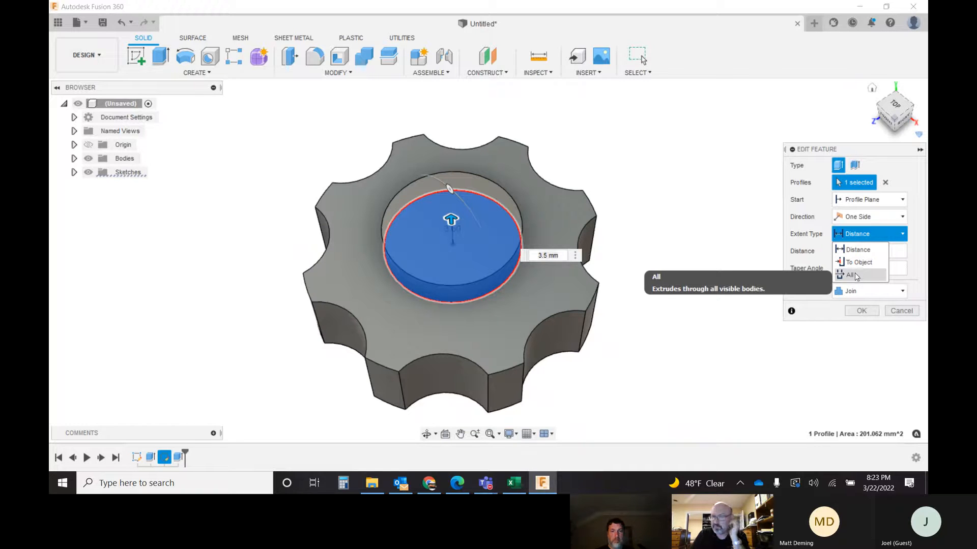
pyautogui.click(855, 233)
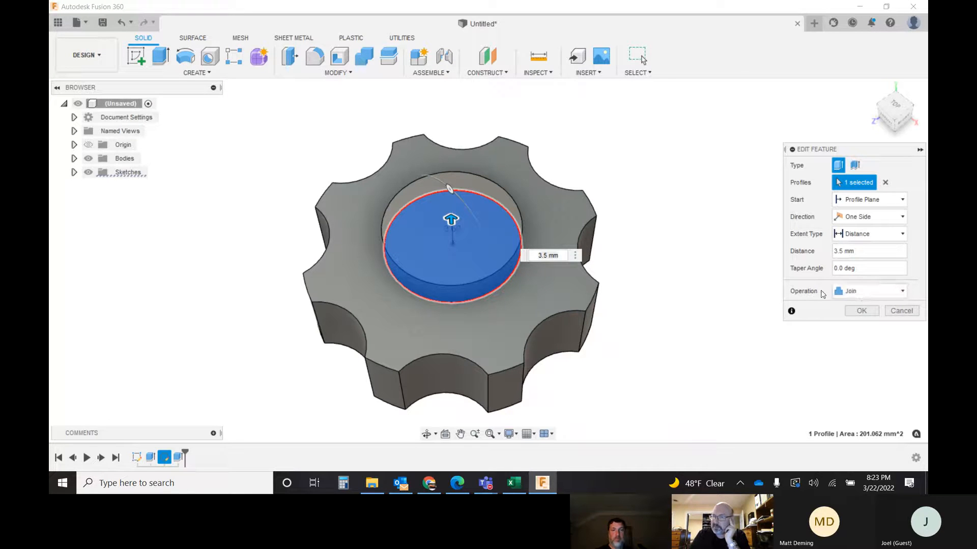
pyautogui.click(859, 292)
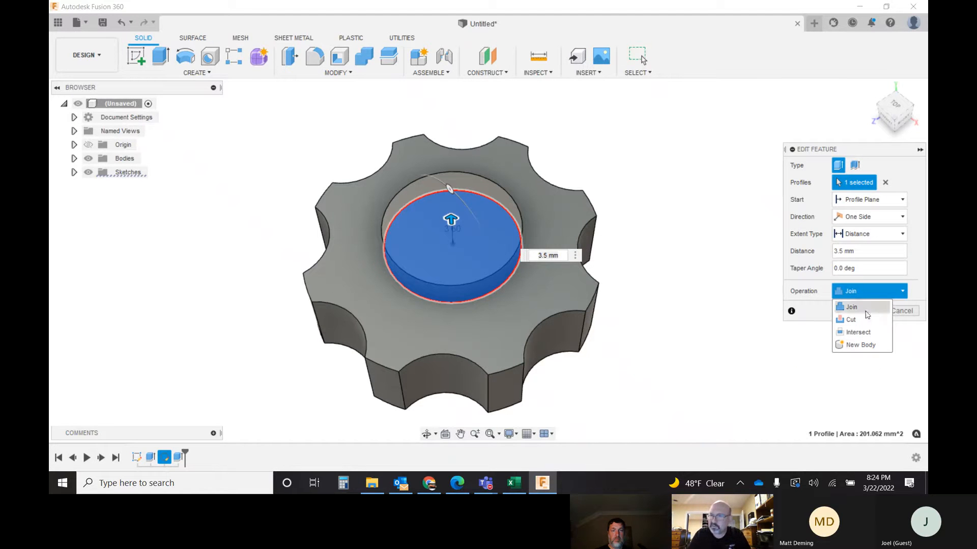
pyautogui.click(859, 294)
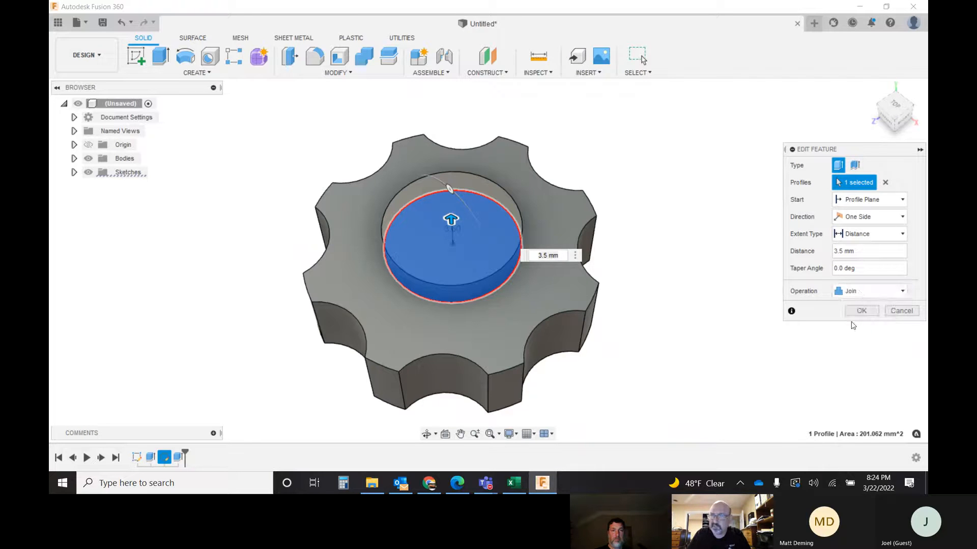
pyautogui.click(865, 311)
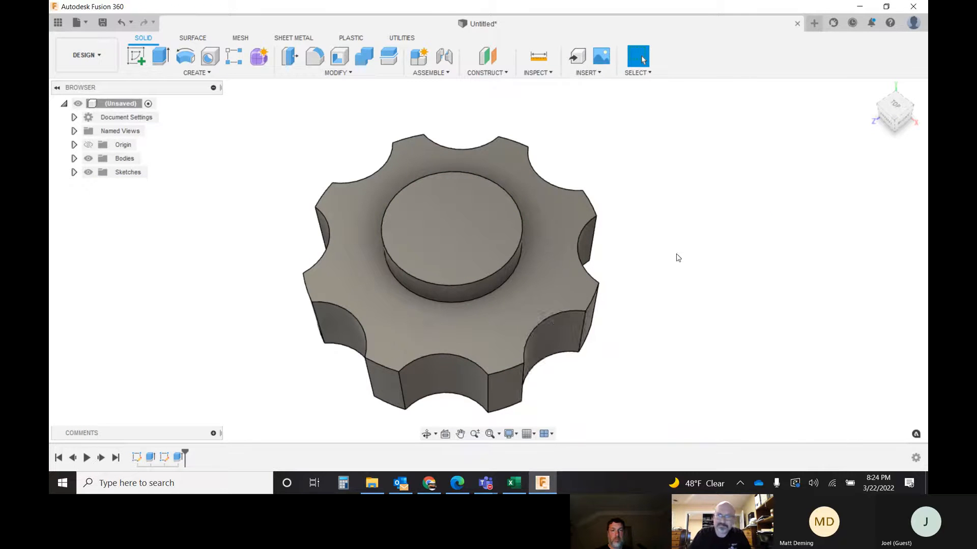
# Step: Edit the boss extrusion to a distance of -3.5 mm with the Cut operation to form a recess in the knob's top
pyautogui.moveTo(897, 122); pyautogui.dragTo(895, 107)
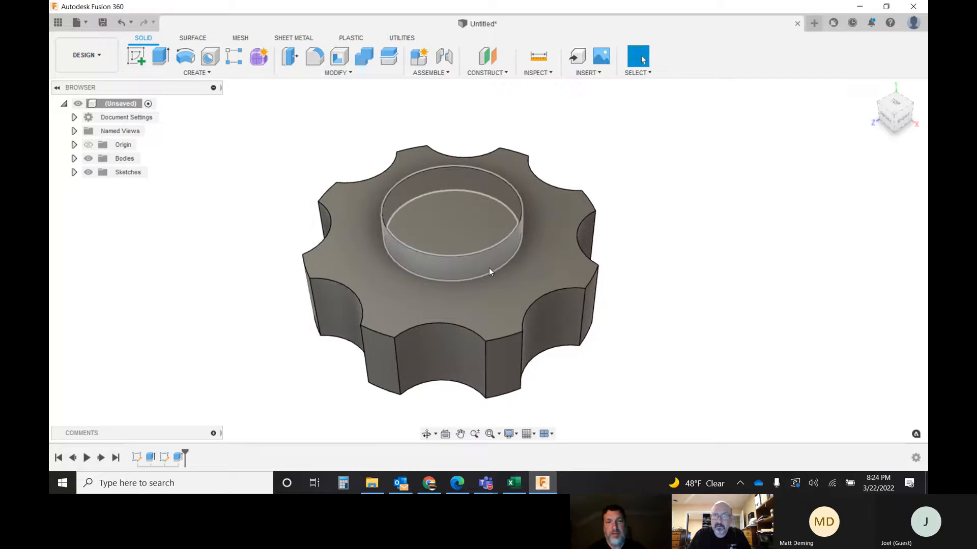
pyautogui.doubleClick(178, 457)
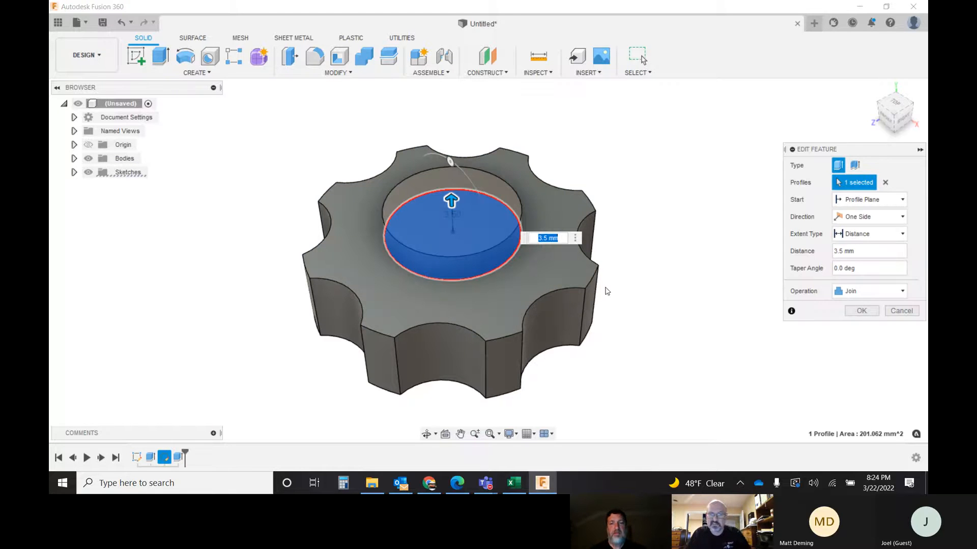
pyautogui.press('BackSpace')
pyautogui.write('-3')
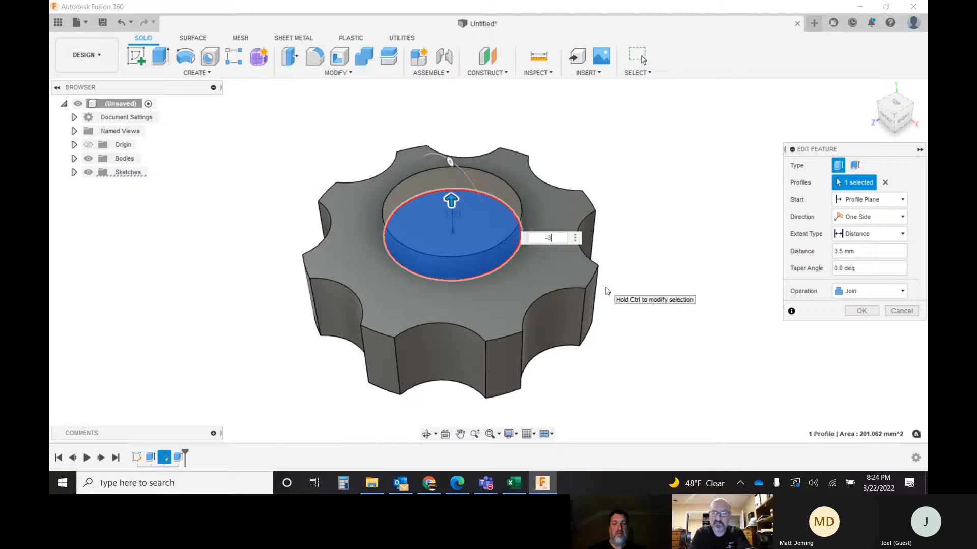
pyautogui.write('.5')
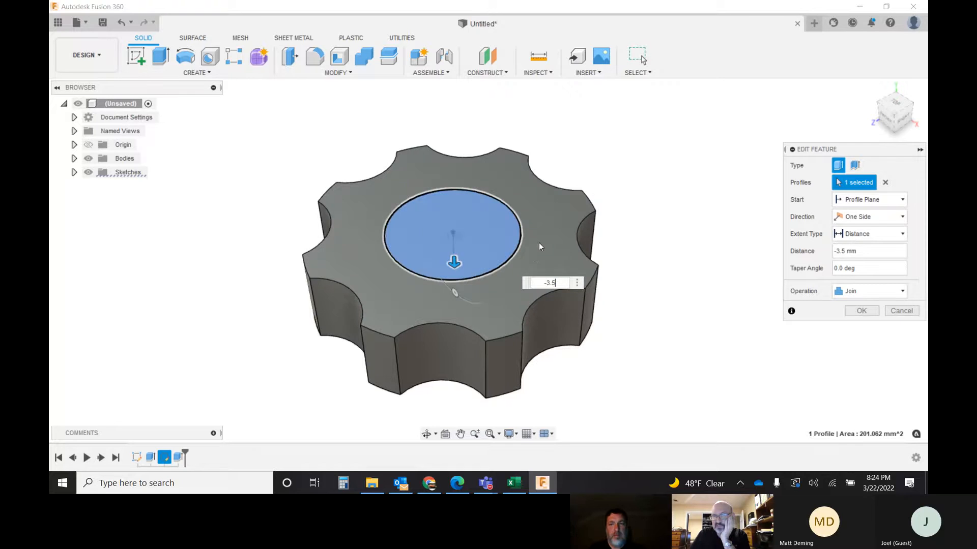
pyautogui.click(902, 291)
pyautogui.click(843, 319)
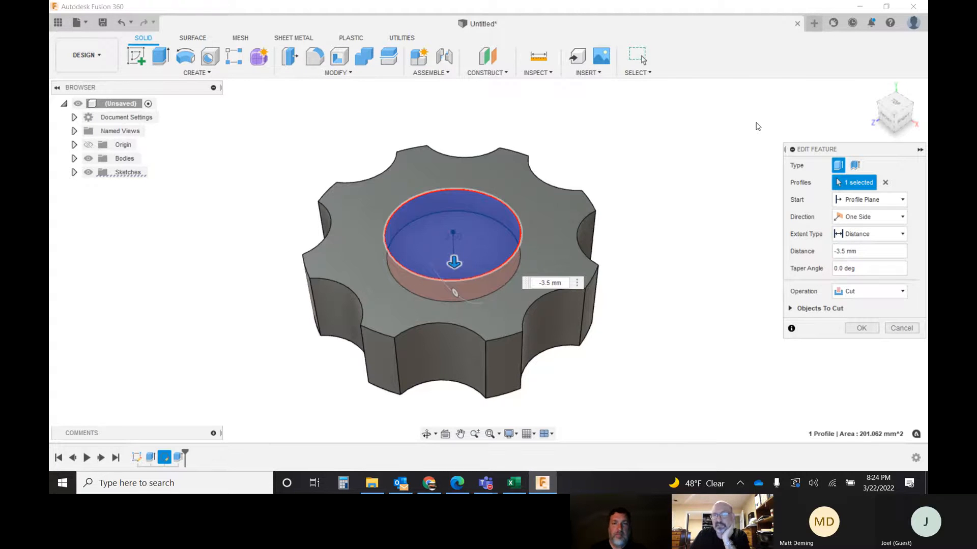
pyautogui.moveTo(478, 265)
pyautogui.keyDown('shift'); pyautogui.mouseDown(button='middle')
pyautogui.moveTo(489, 261)
pyautogui.moveTo(451, 264)
pyautogui.mouseUp(button='middle'); pyautogui.keyUp('shift')
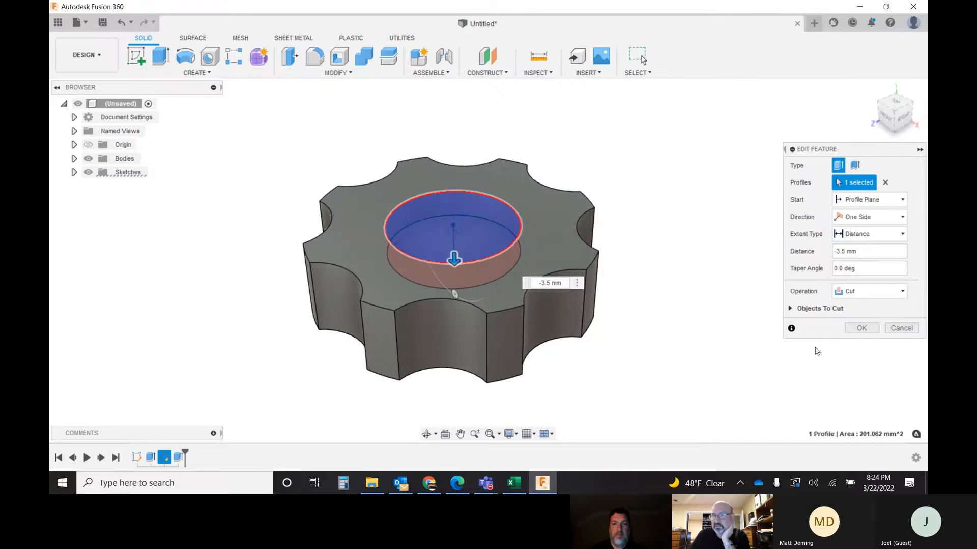
pyautogui.click(850, 327)
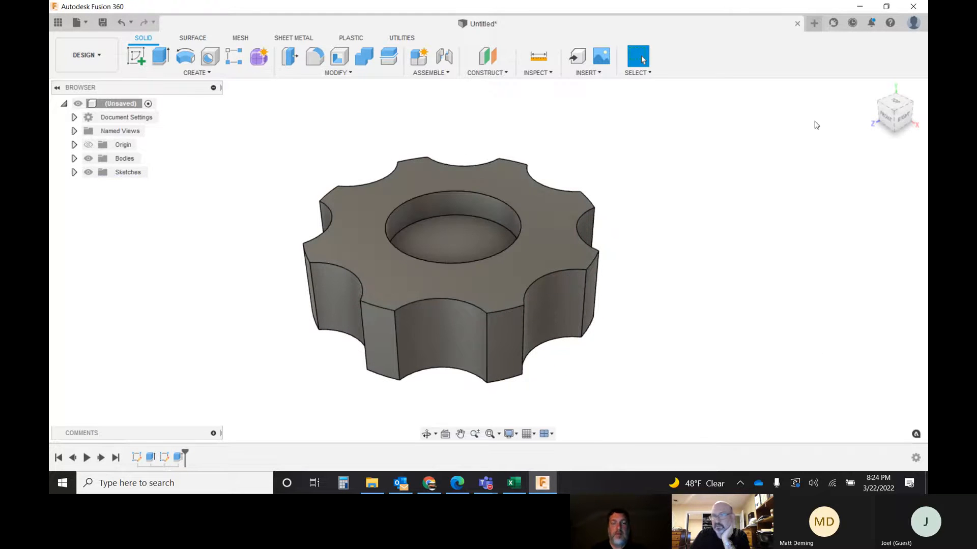
# Step: Reopen the central circle's extrusion and switch its operation to Intersect
pyautogui.moveTo(882, 127); pyautogui.dragTo(889, 124)
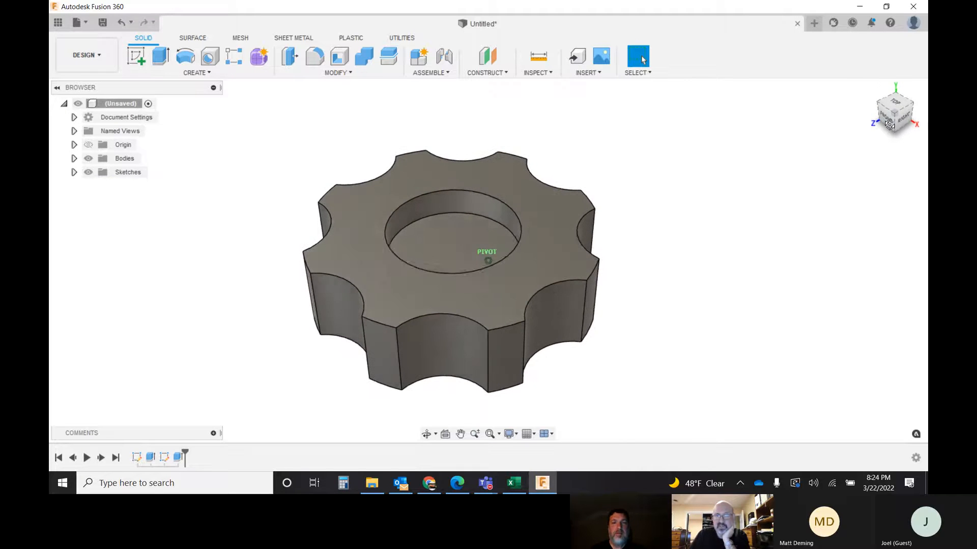
pyautogui.doubleClick(177, 459)
pyautogui.click(873, 294)
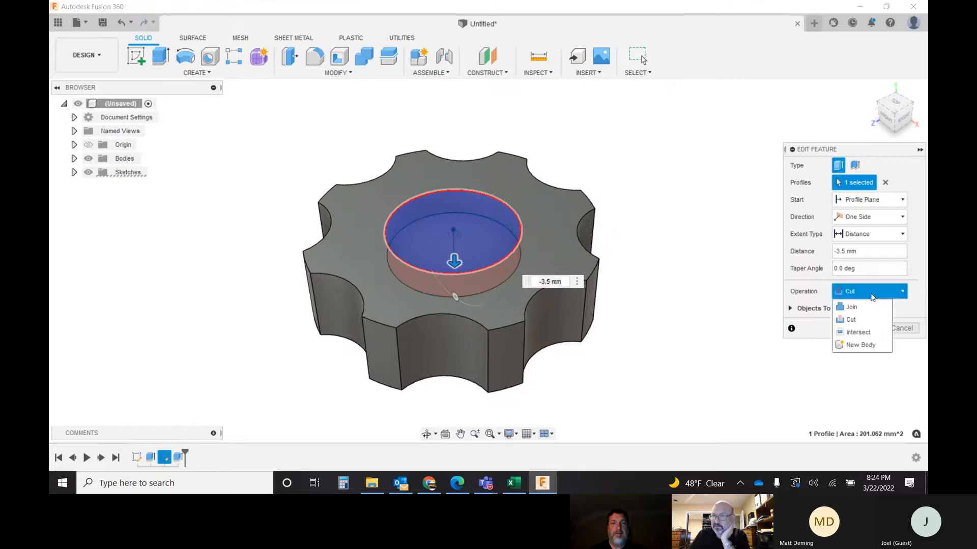
pyautogui.click(860, 326)
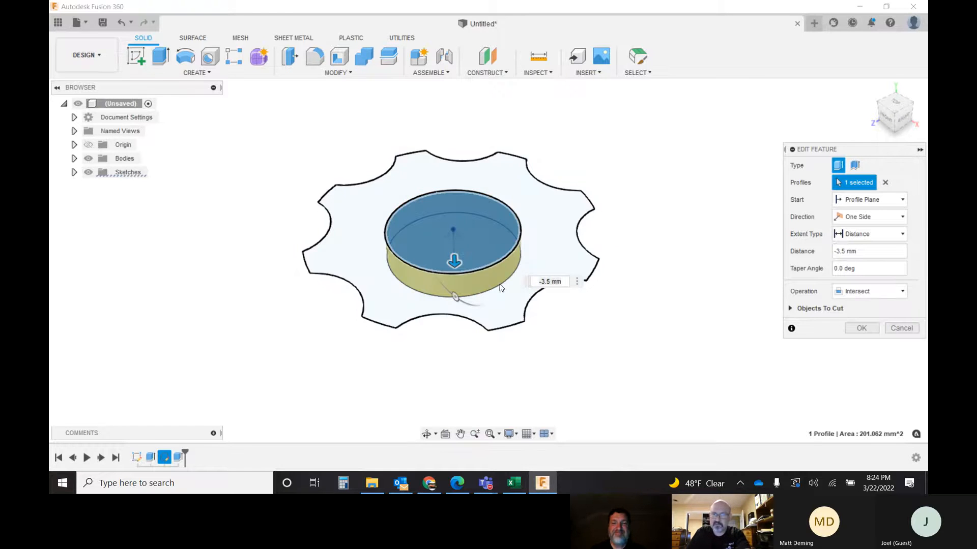
# Step: Set the extrusion distance to 3.5 mm with the Join operation and accept the edit to restore the raised boss
pyautogui.click(548, 281)
pyautogui.write('3.5')
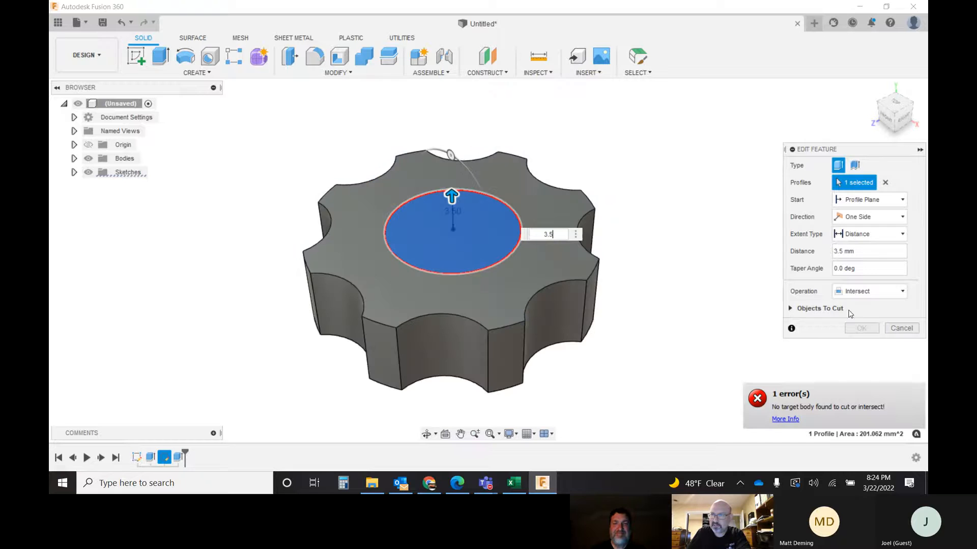
pyautogui.click(860, 292)
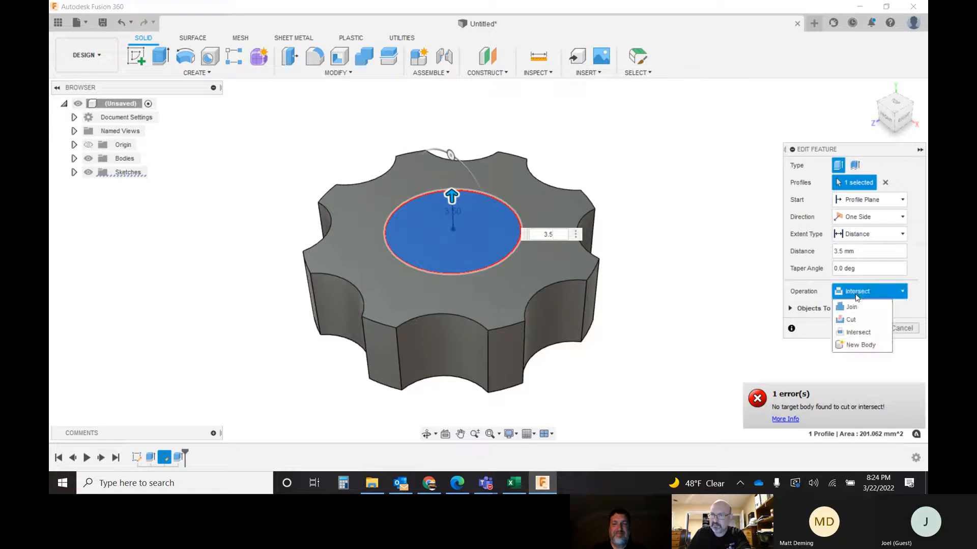
pyautogui.click(852, 305)
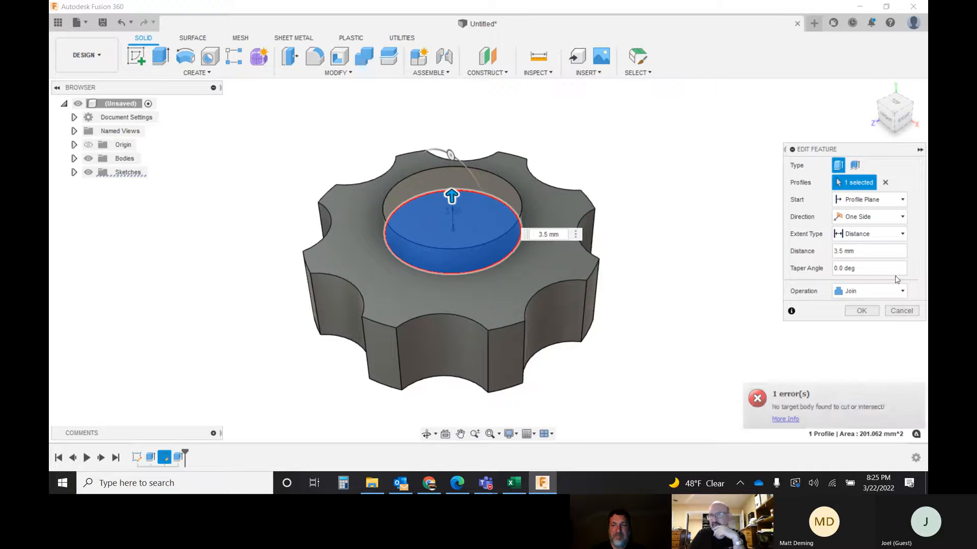
pyautogui.click(861, 311)
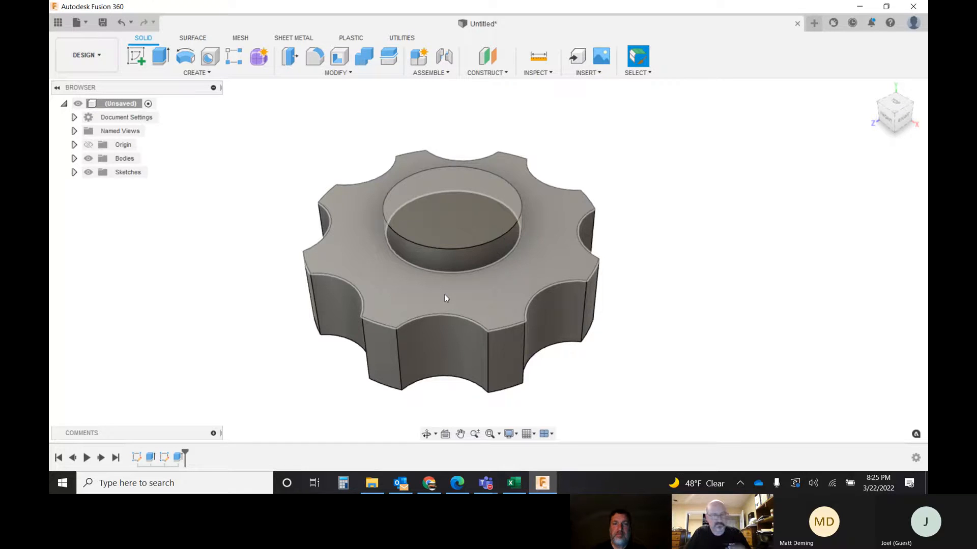
# Step: Start a sketch on the boss's top face and draw a 7 mm diameter circle centred on the origin
pyautogui.click(136, 56)
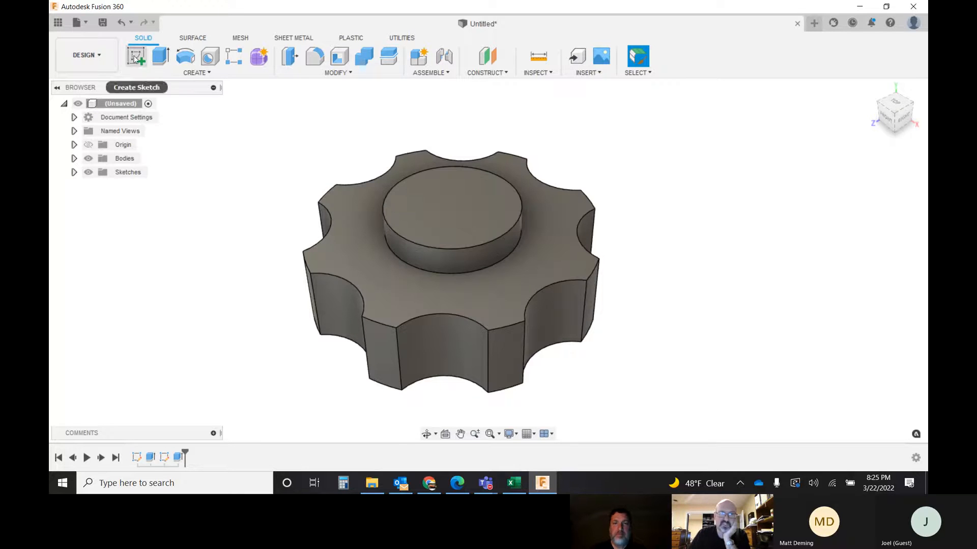
pyautogui.click(452, 228)
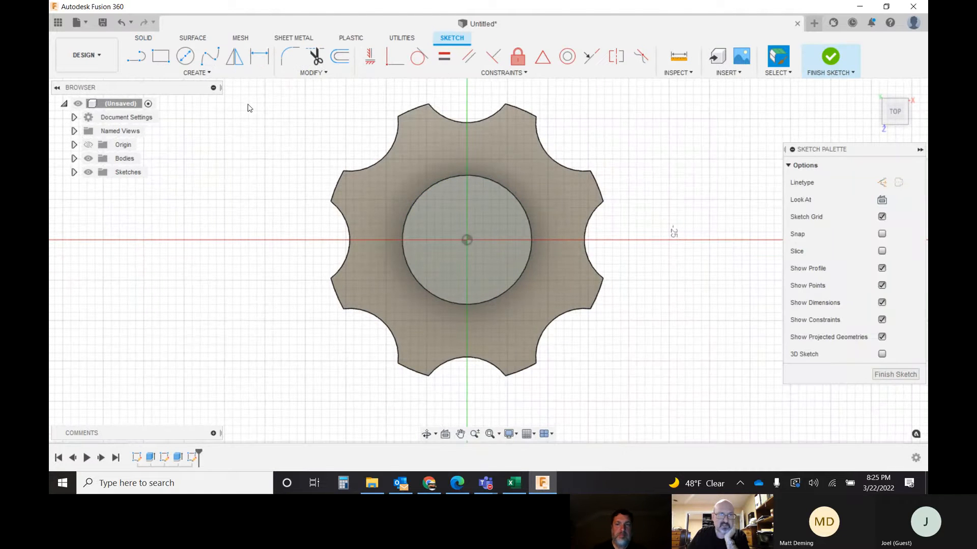
pyautogui.click(185, 56)
pyautogui.click(465, 241)
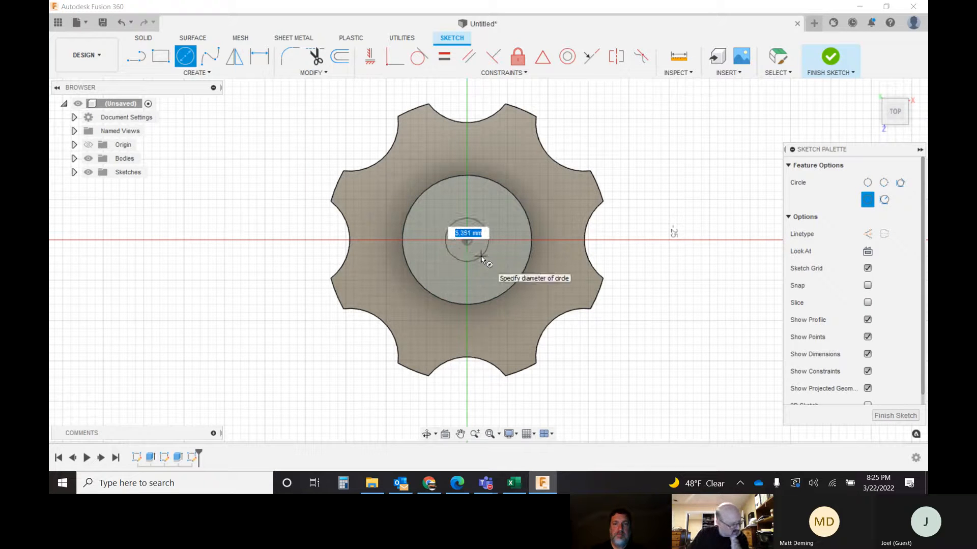
pyautogui.write('7')
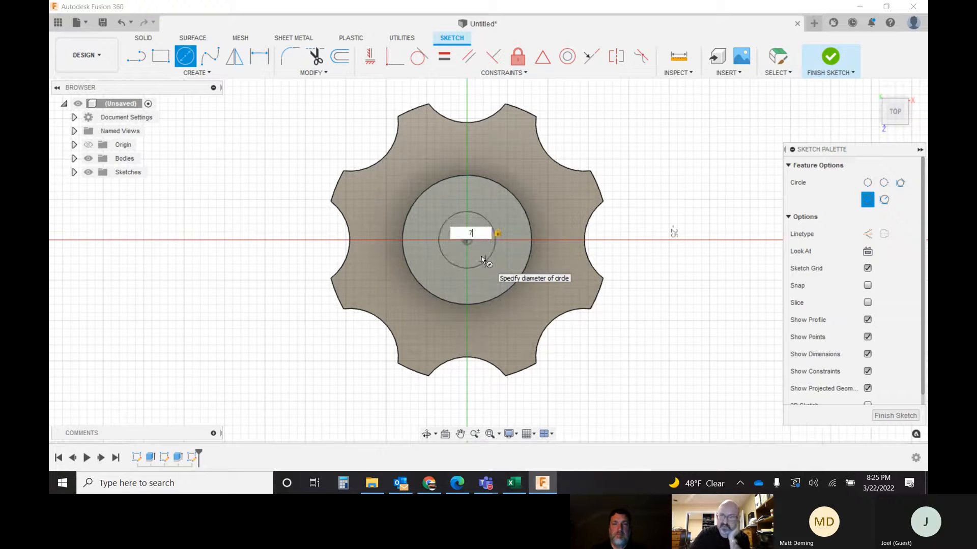
pyautogui.press('Return')
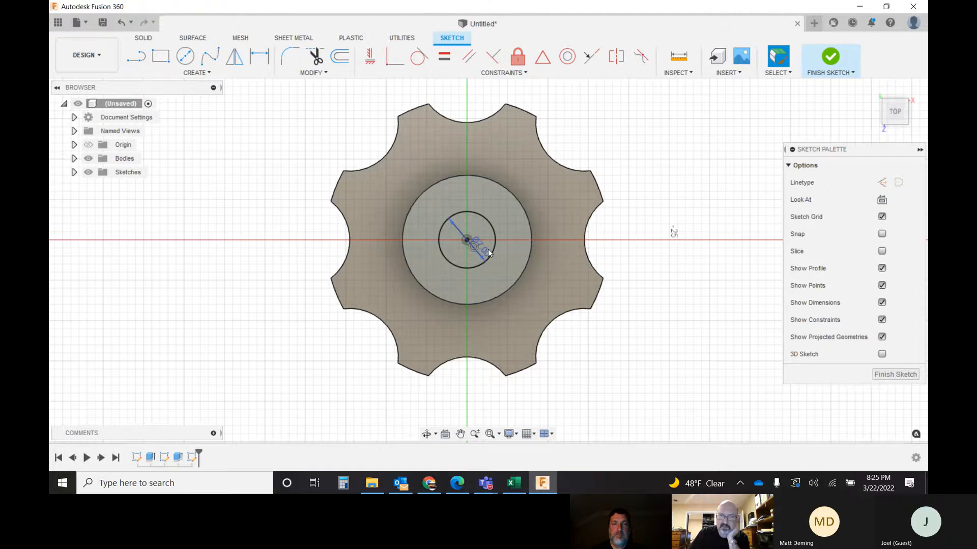
# Step: Draw two parallel horizontal lines, each about 5.6 mm long, across the 7 mm circle, one above and one below its centre
pyautogui.scroll(3, 487, 249)
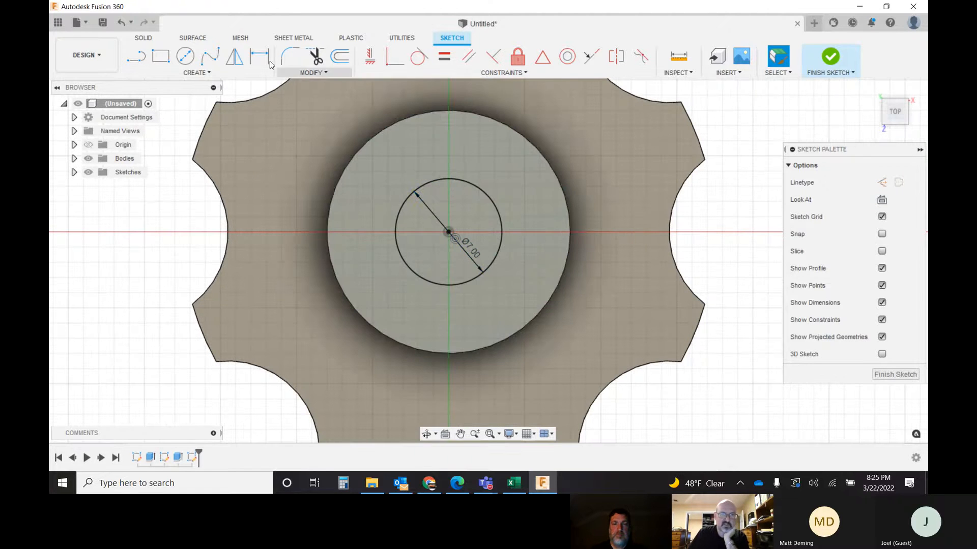
pyautogui.click(136, 60)
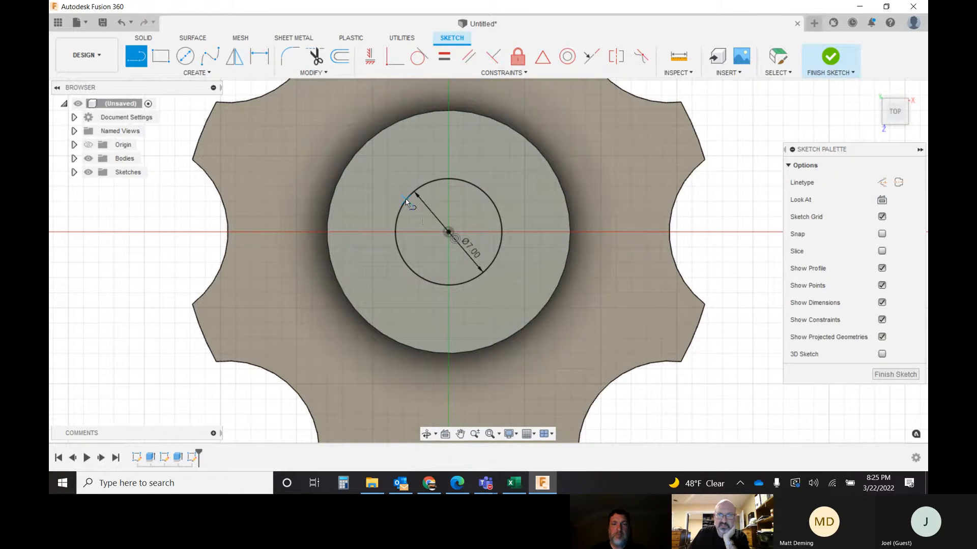
pyautogui.click(405, 200)
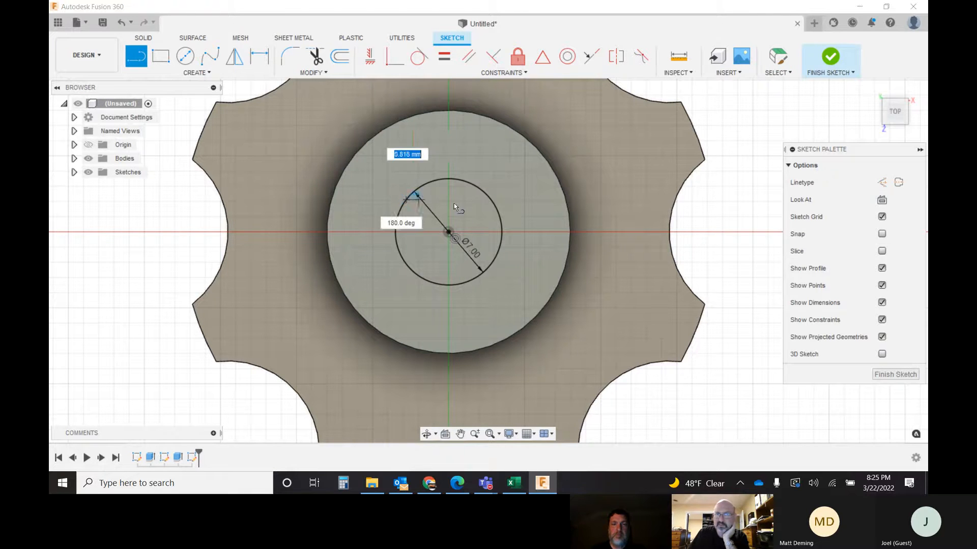
pyautogui.click(494, 202)
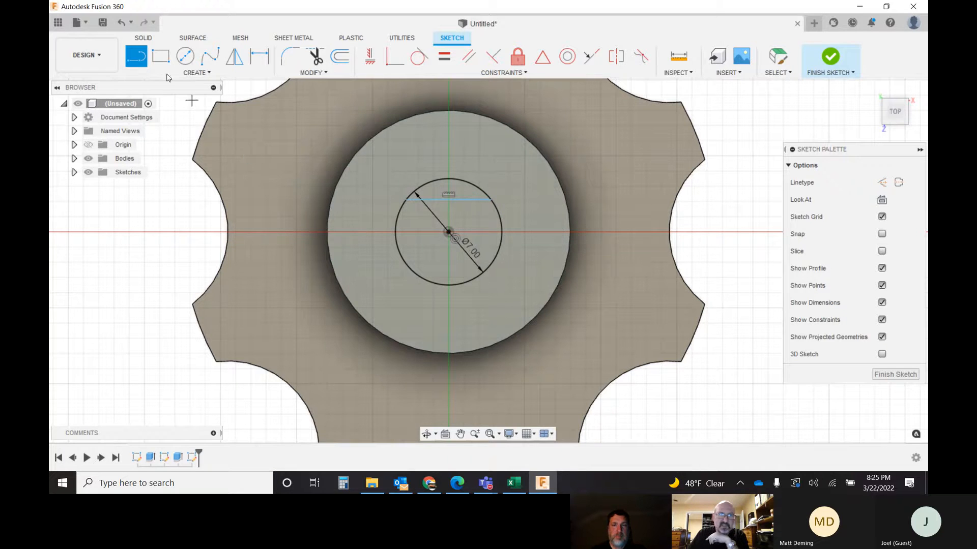
pyautogui.click(405, 264)
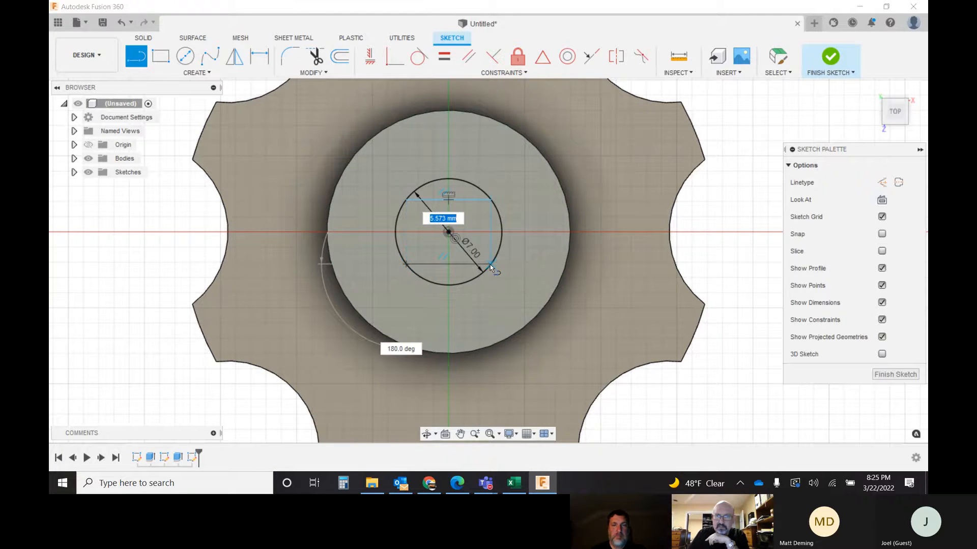
pyautogui.doubleClick(490, 263)
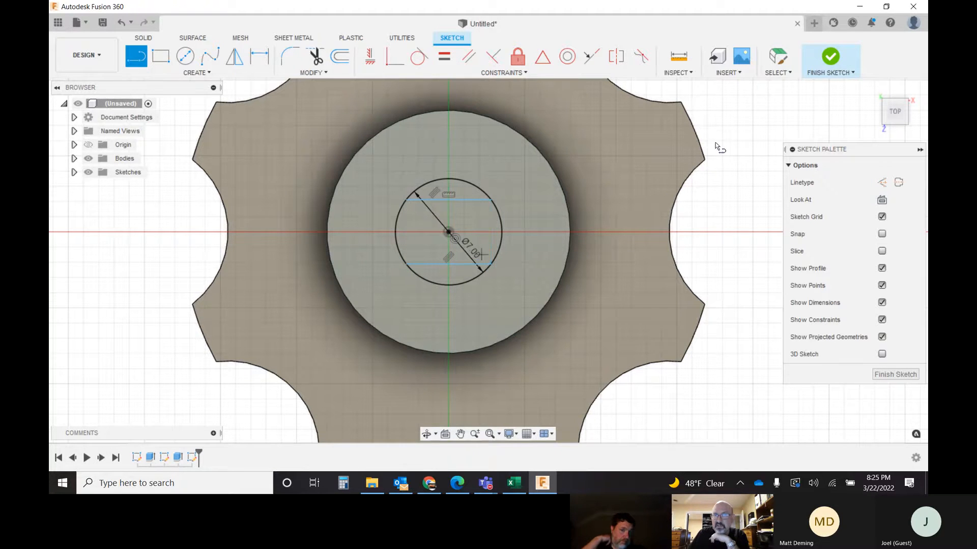
# Step: Move the circle's diameter dimension outside the knob outline and dimension the upper horizontal line 5.5/2 mm from the circle's centre
pyautogui.click(776, 58)
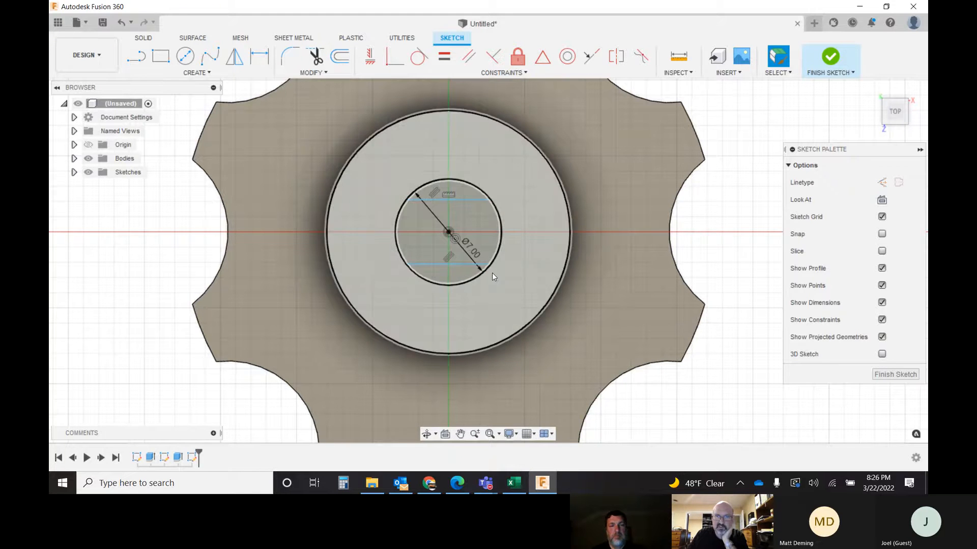
pyautogui.moveTo(474, 252); pyautogui.dragTo(719, 292)
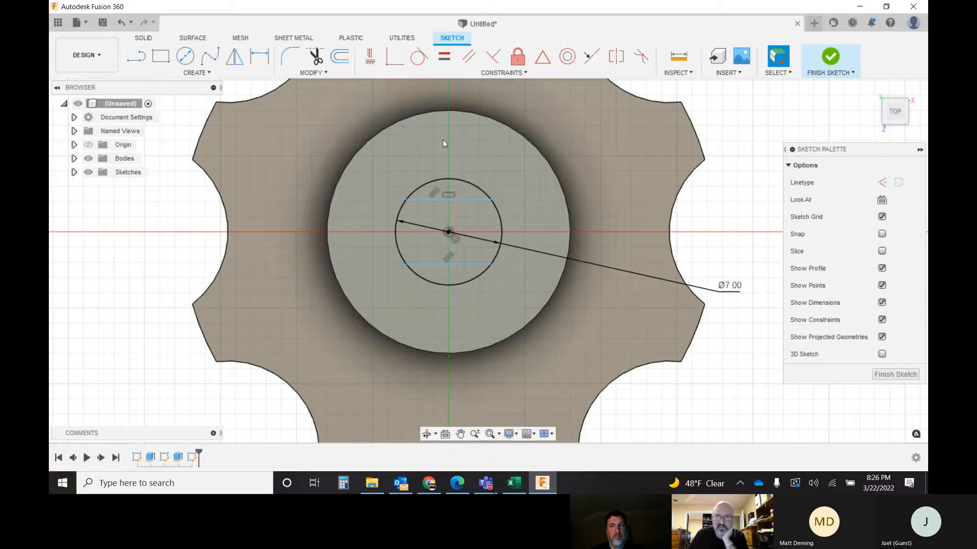
pyautogui.click(254, 57)
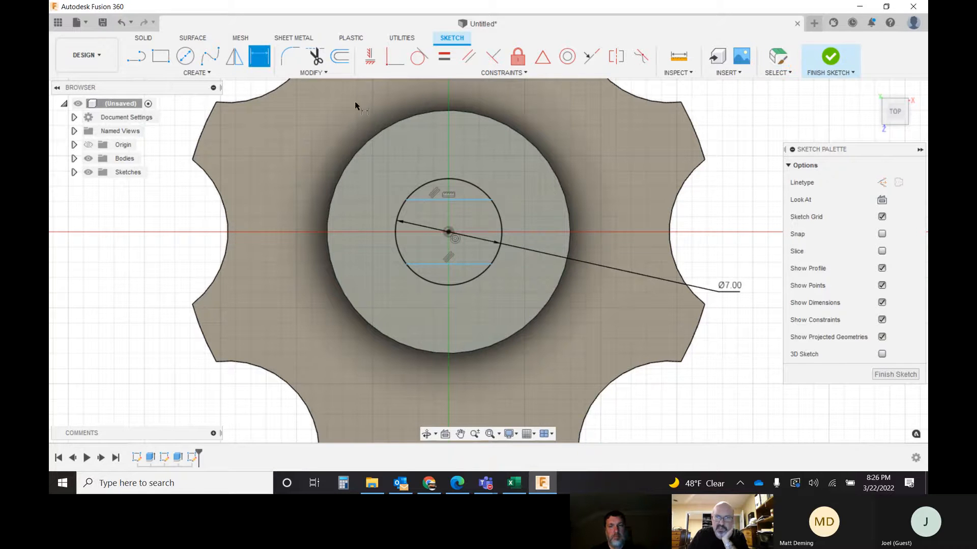
pyautogui.click(446, 201)
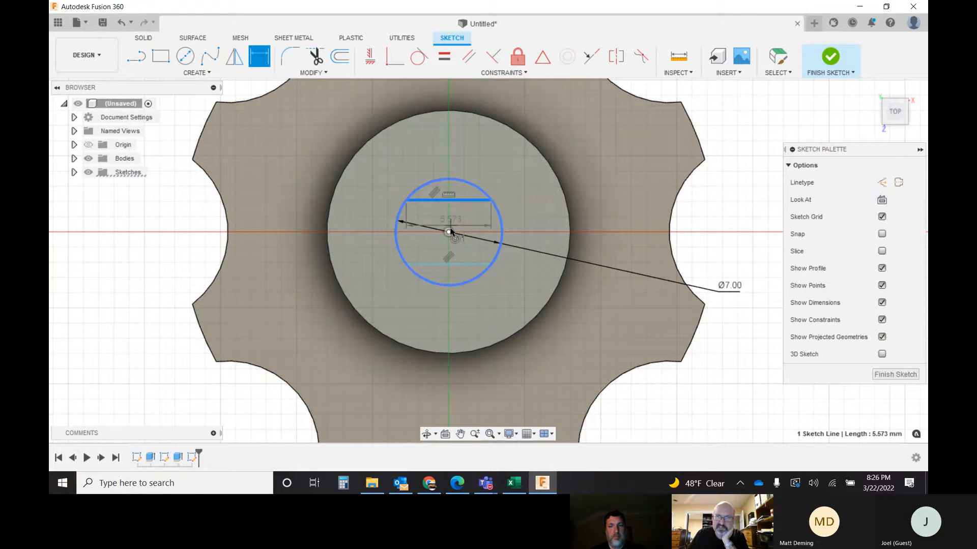
pyautogui.click(448, 232)
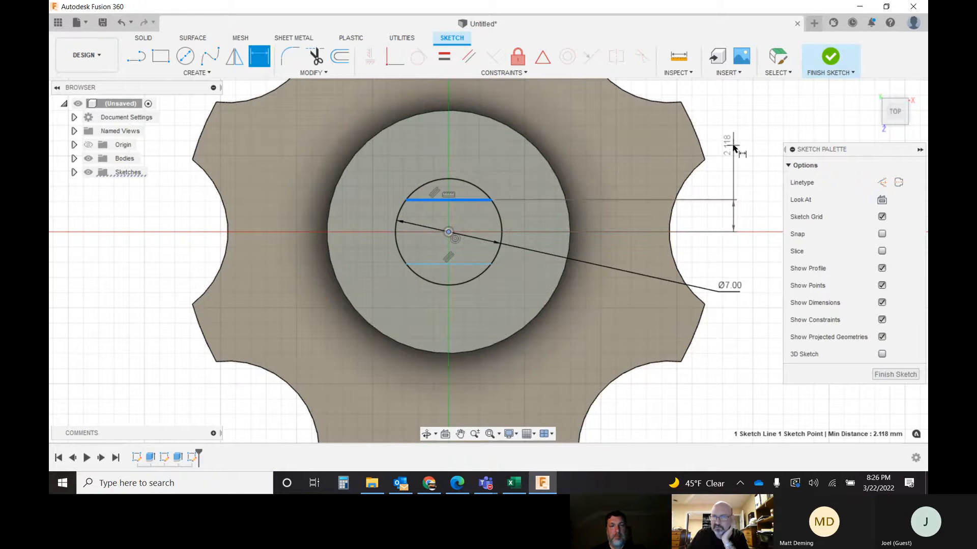
pyautogui.click(732, 146)
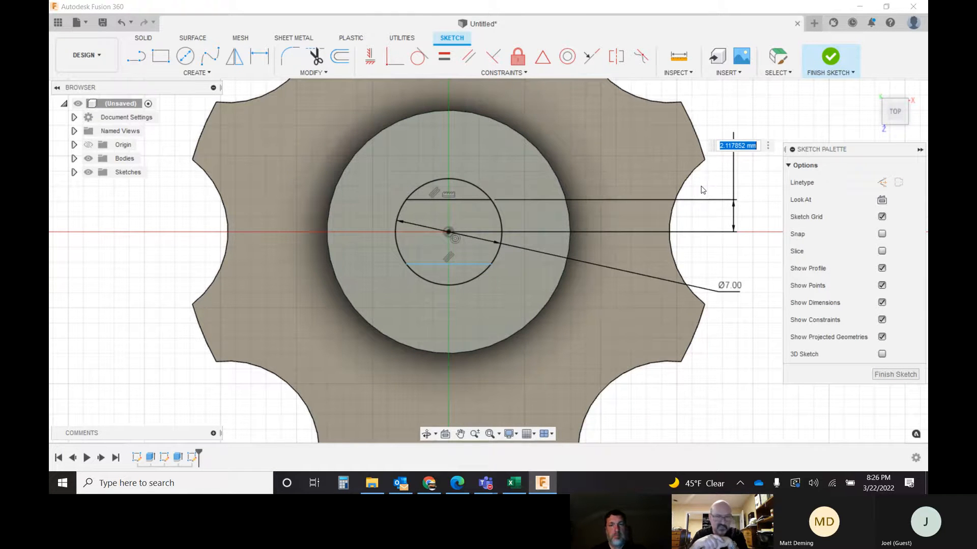
pyautogui.write('2')
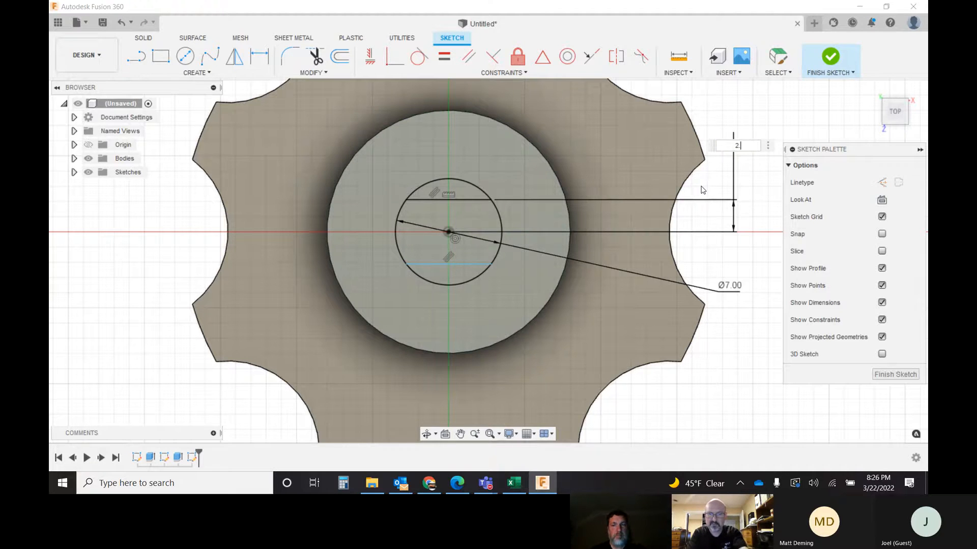
pyautogui.write('.75.5/')
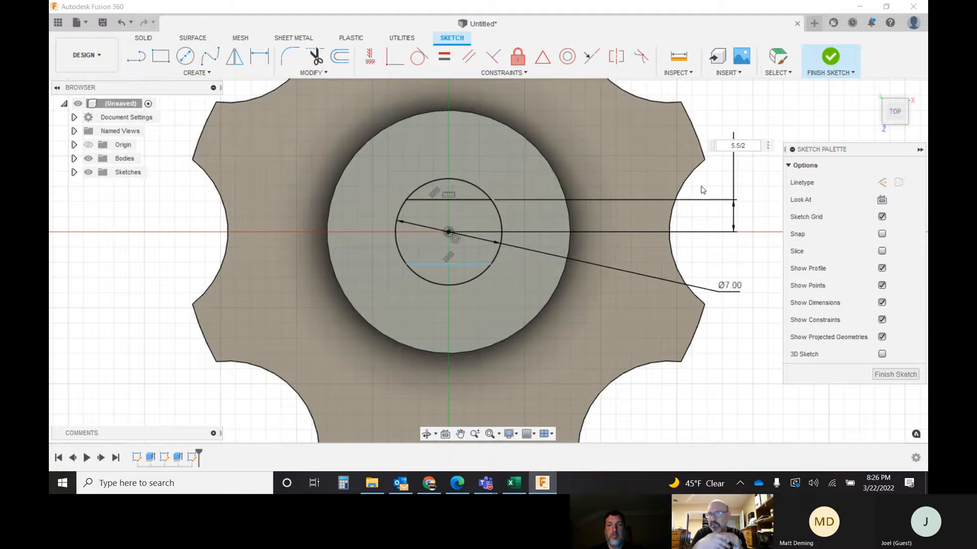
pyautogui.press('Return')
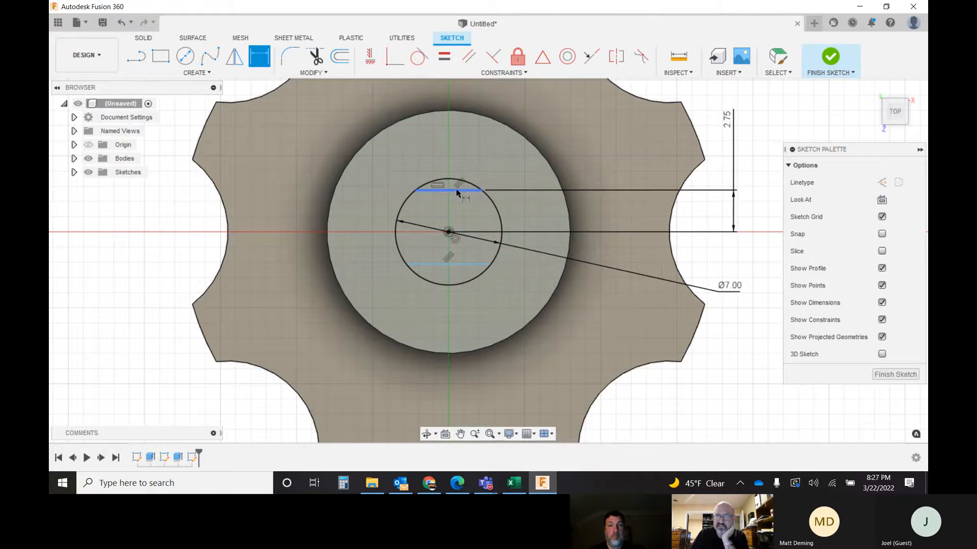
# Step: Dimension the lower horizontal line 2.75 mm from the circle's centre
pyautogui.click(471, 265)
pyautogui.click(448, 233)
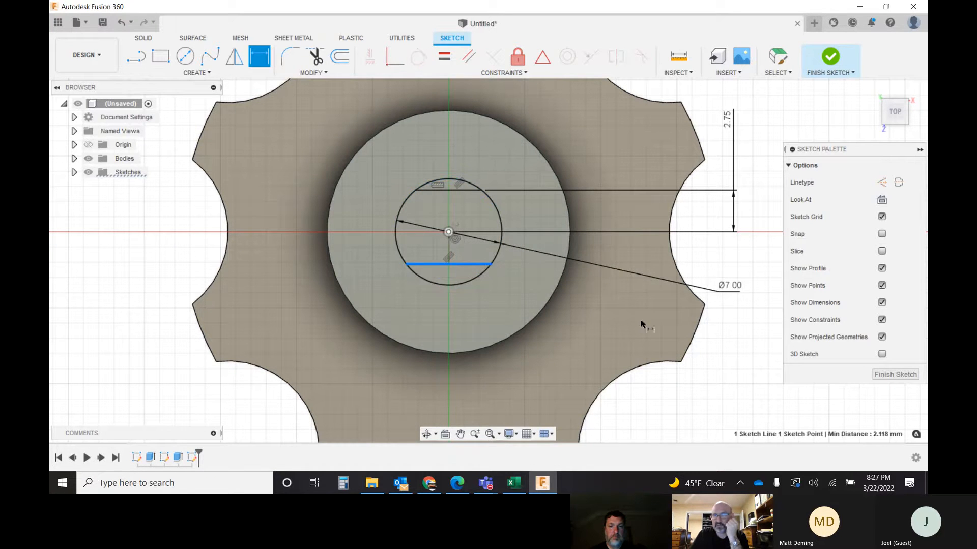
pyautogui.click(755, 327)
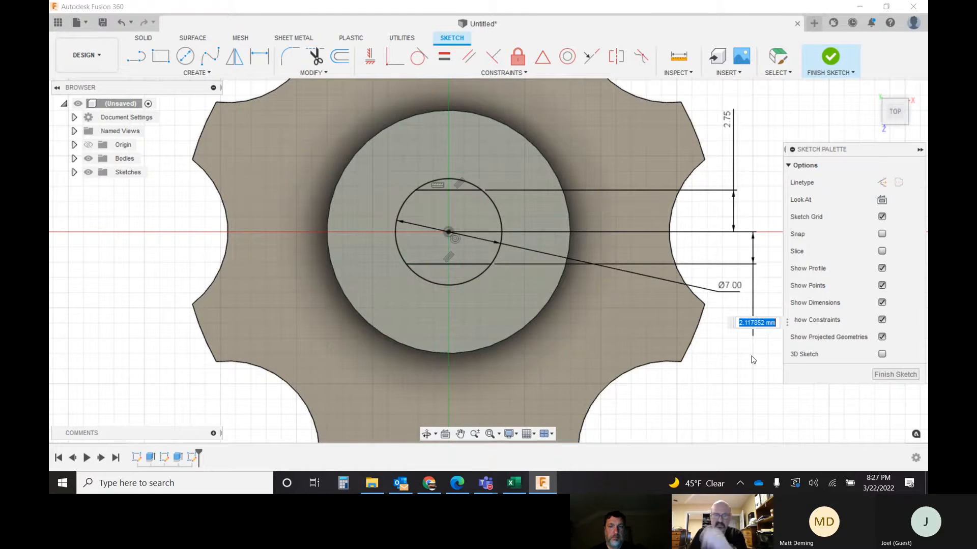
pyautogui.write('2.75')
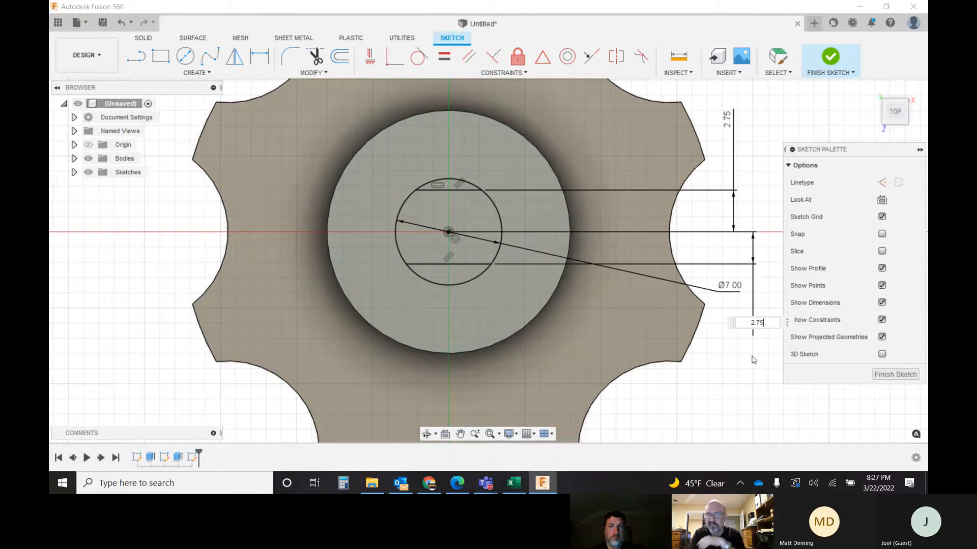
pyautogui.press('Return')
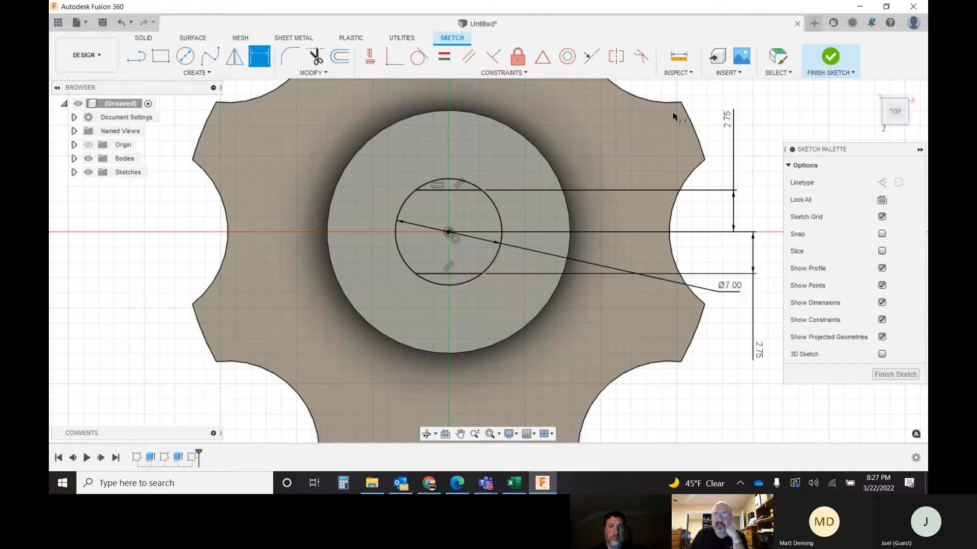
# Step: Trim the circle's arcs above the upper line and below the lower line, and finish the sketch
pyautogui.click(316, 58)
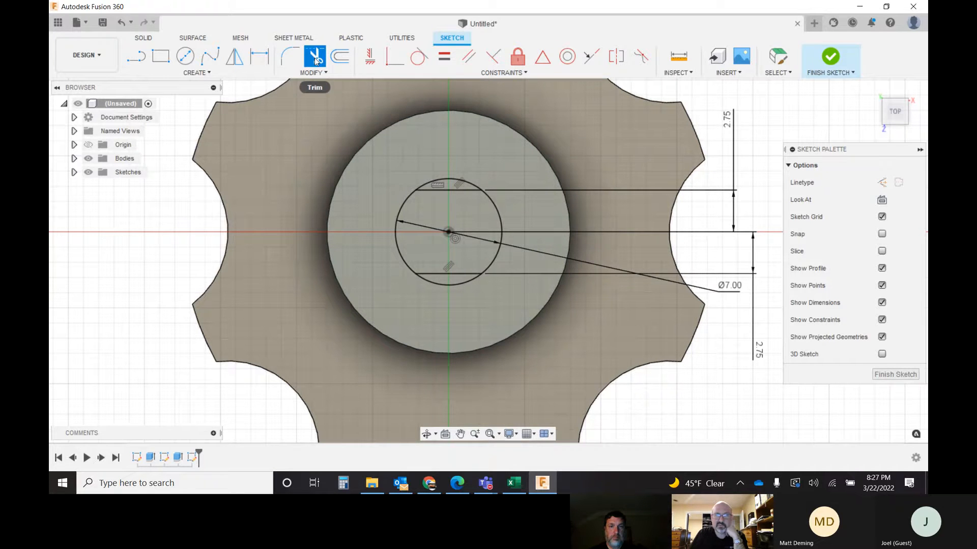
pyautogui.click(444, 178)
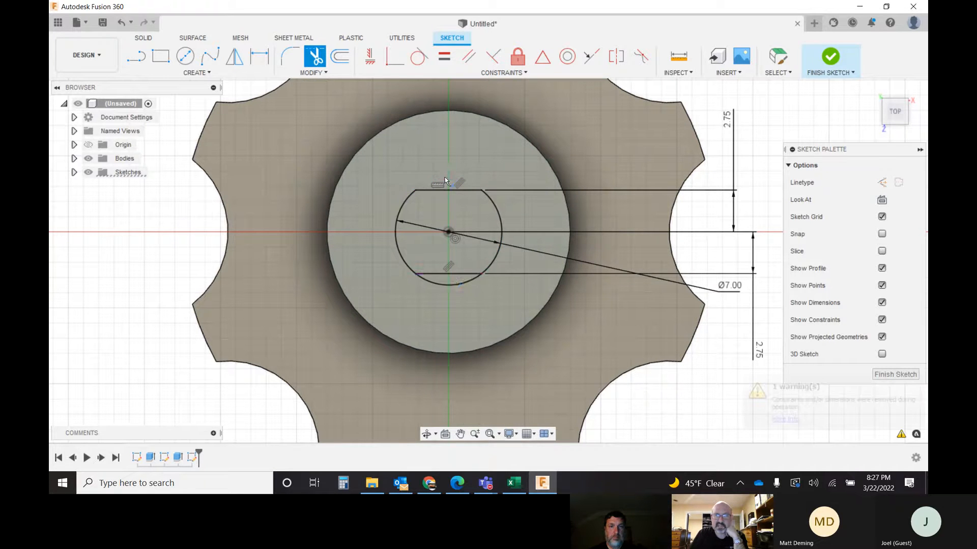
pyautogui.click(450, 286)
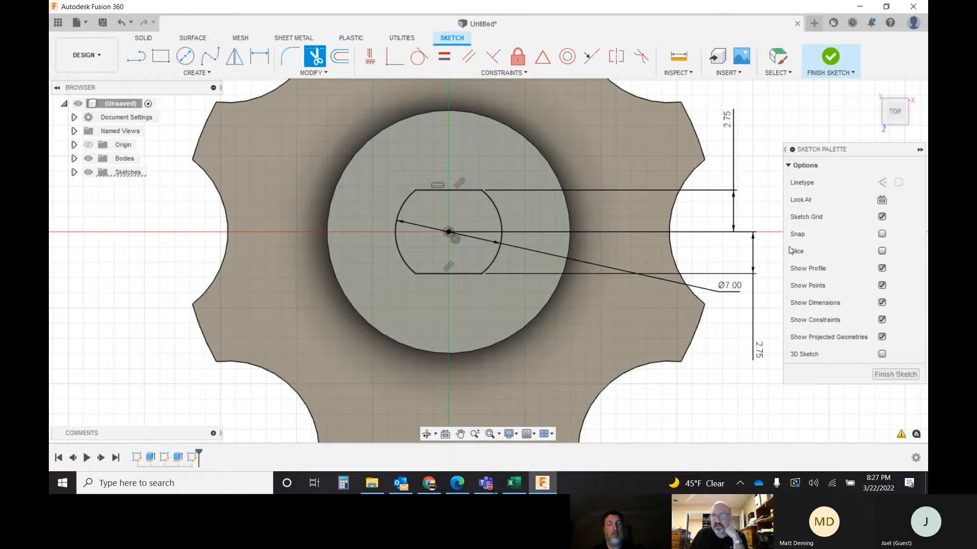
pyautogui.click(883, 376)
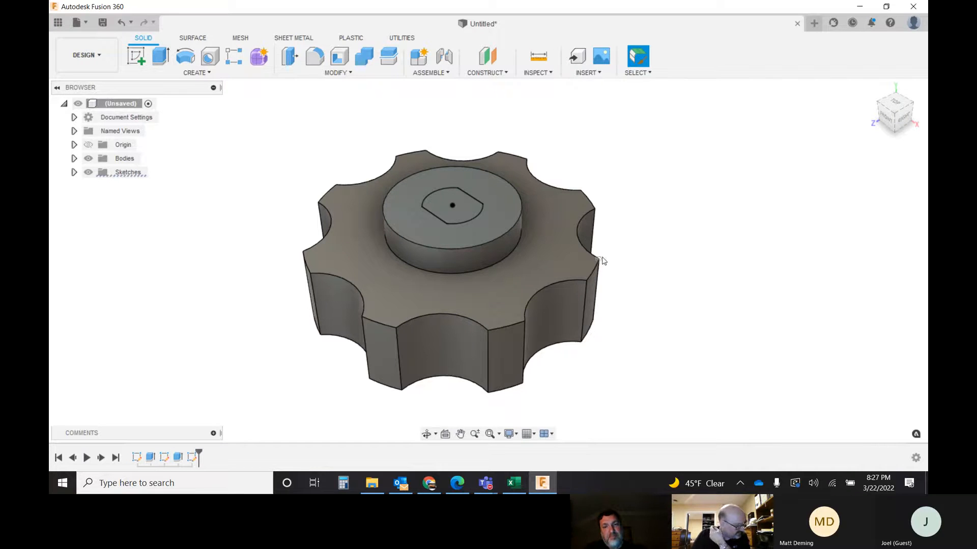
pyautogui.click(161, 56)
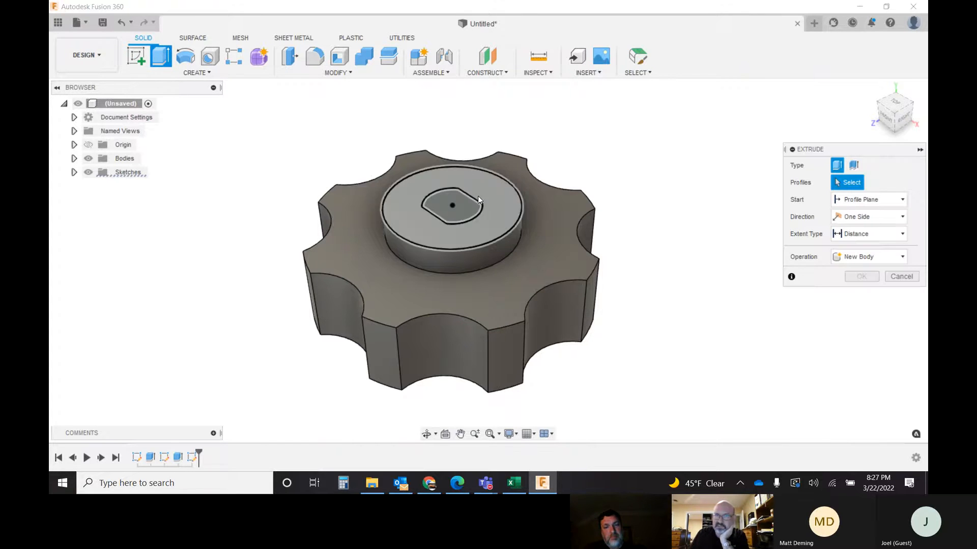
pyautogui.click(468, 212)
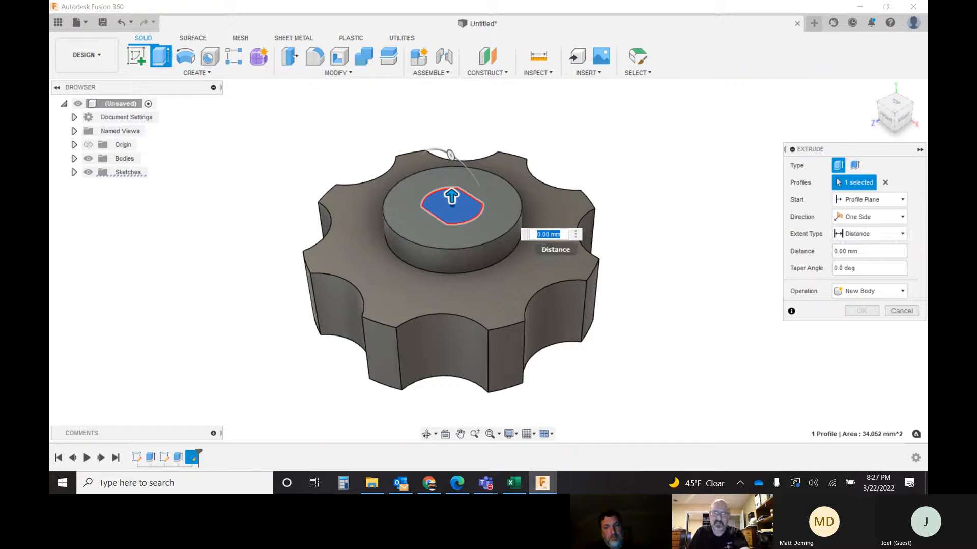
pyautogui.press('BackSpace')
pyautogui.write('-5.5')
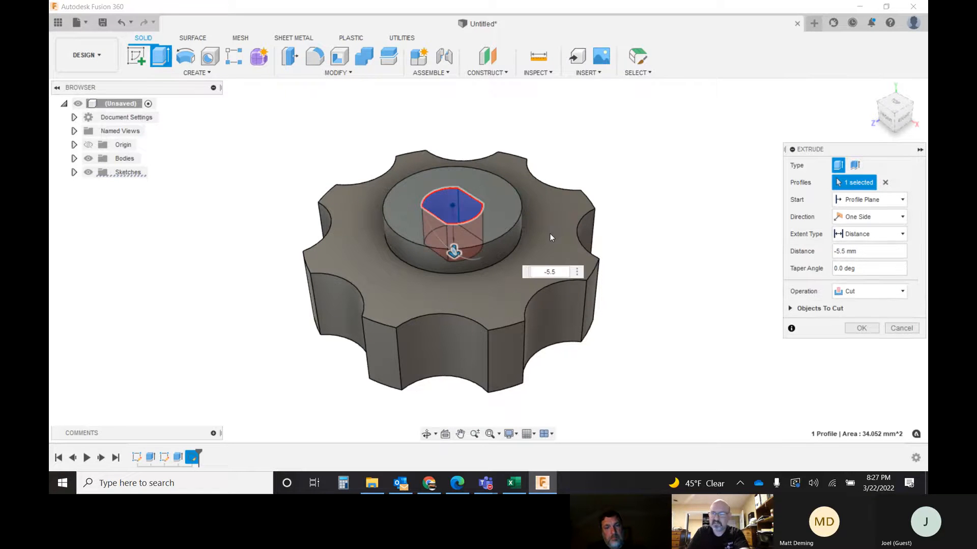
pyautogui.press('BackSpace')
pyautogui.press('BackSpace')
pyautogui.press('BackSpace')
pyautogui.press('BackSpace')
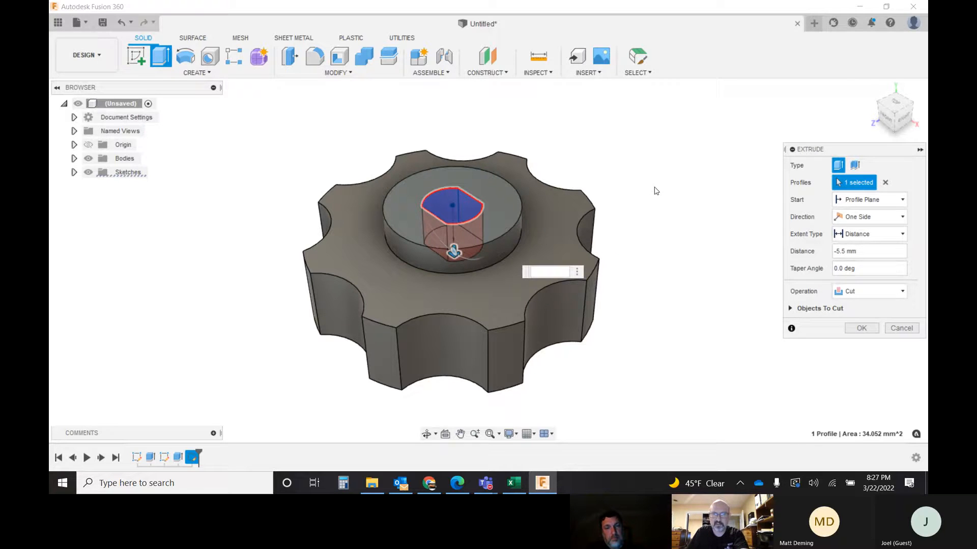
pyautogui.press('Escape')
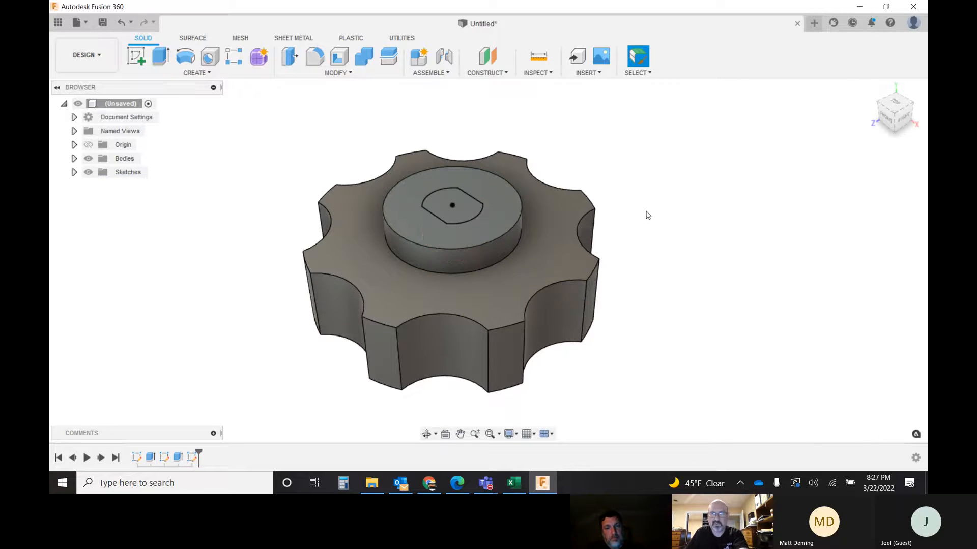
# Step: Extrude the double-flat profile by -5.5 mm as a Cut into the boss, with no taper
pyautogui.click(161, 56)
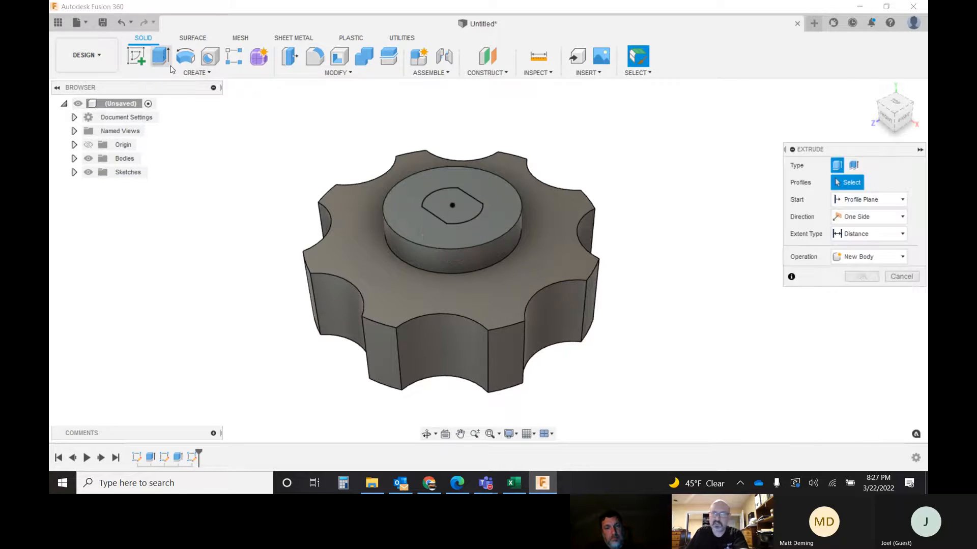
pyautogui.click(474, 211)
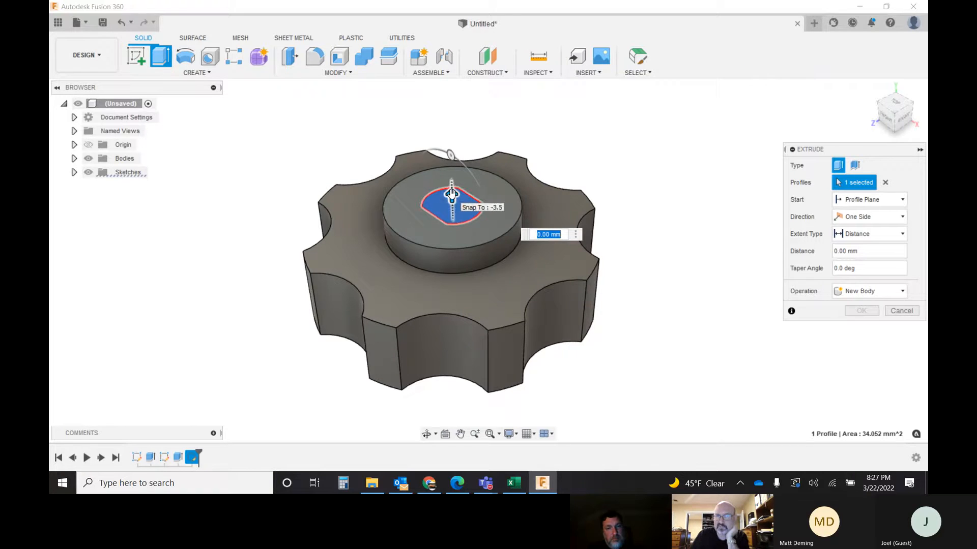
pyautogui.moveTo(451, 196); pyautogui.dragTo(457, 216)
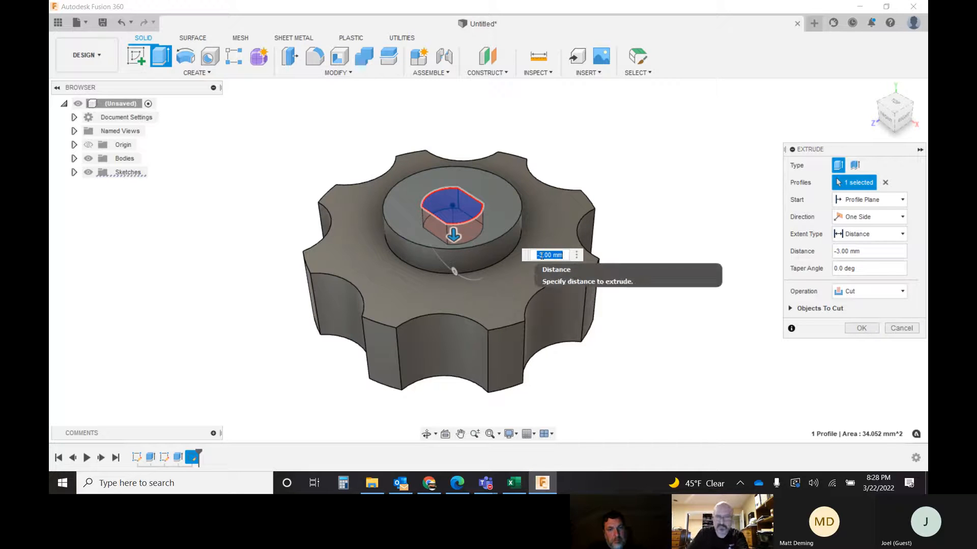
pyautogui.press('BackSpace')
pyautogui.write('-5')
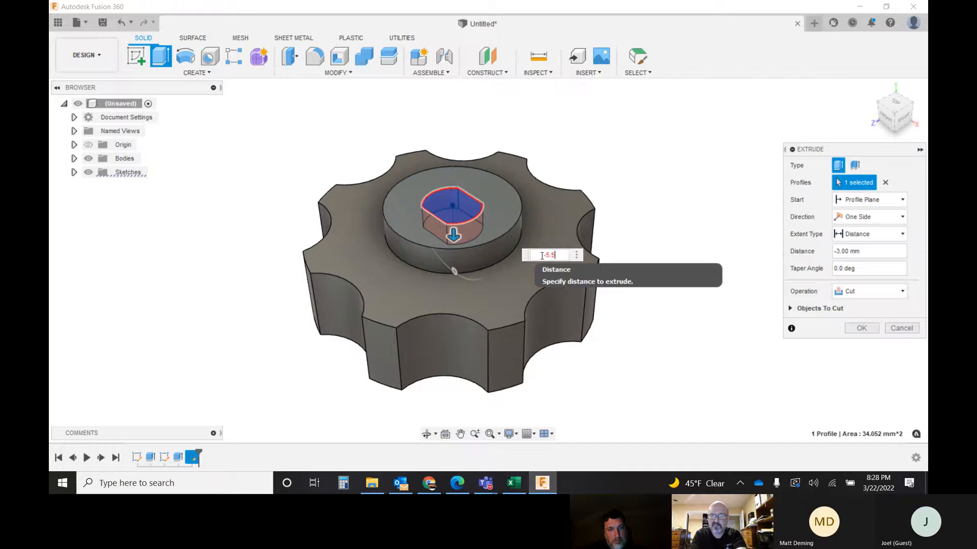
pyautogui.write('.5')
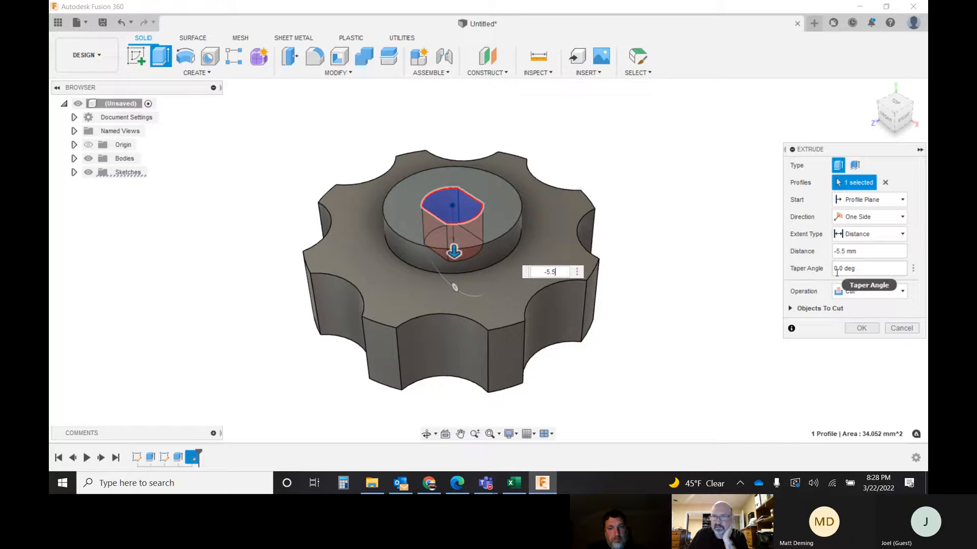
pyautogui.moveTo(454, 286)
pyautogui.mouseDown()
pyautogui.moveTo(441, 281)
pyautogui.moveTo(455, 288)
pyautogui.mouseUp()
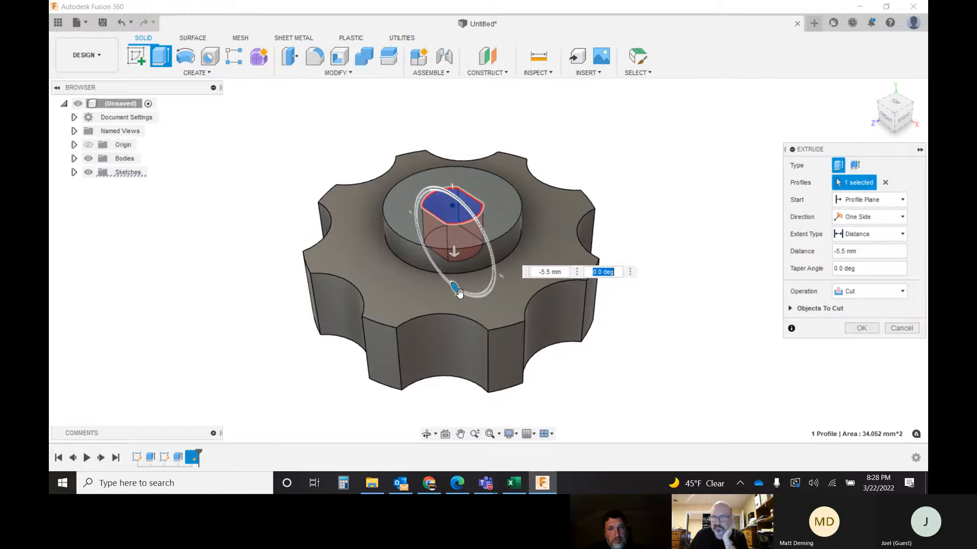
pyautogui.click(861, 328)
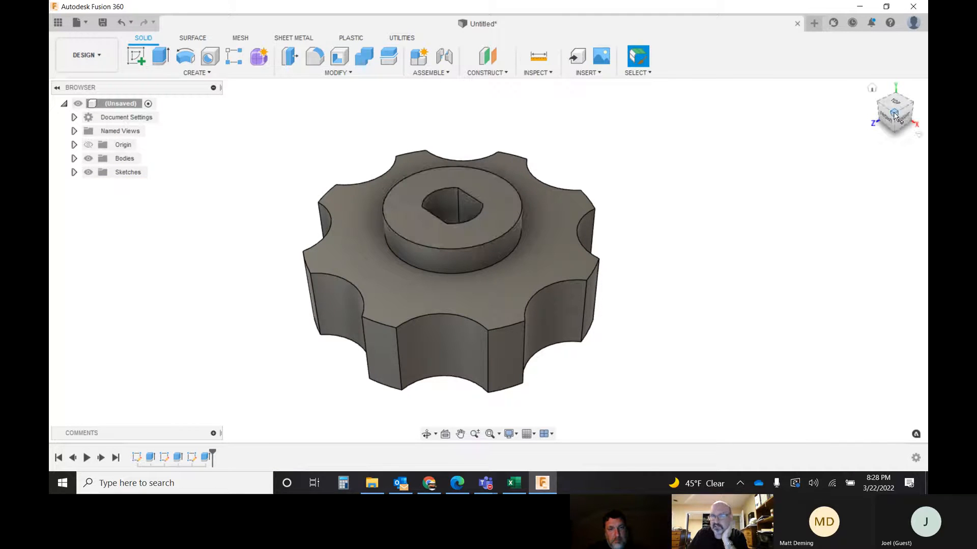
# Step: Start a sketch on the knob's flat bottom face and draw a 4 mm diameter circle centred on the origin
pyautogui.keyDown('shift'); pyautogui.moveTo(484, 253); pyautogui.dragTo(483, 299, button='middle'); pyautogui.keyUp('shift')
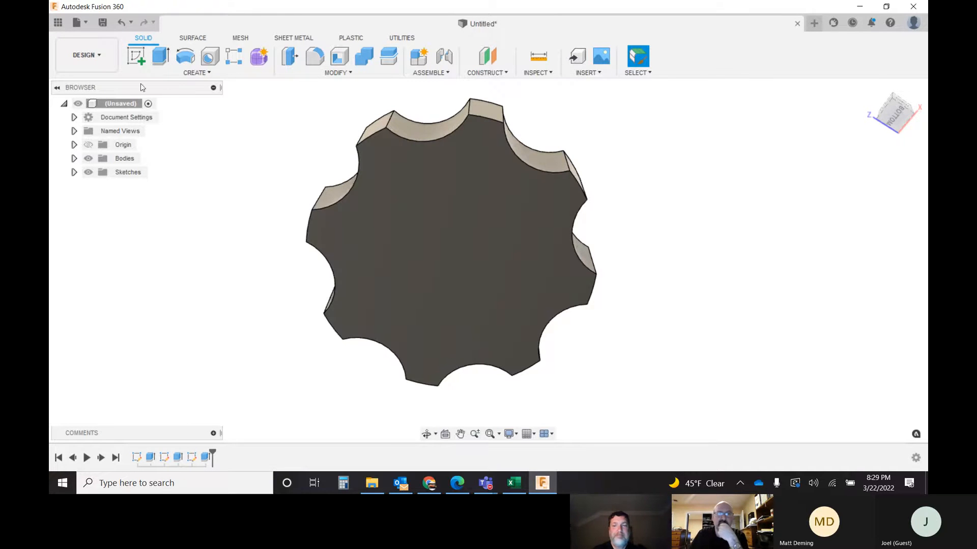
pyautogui.click(136, 54)
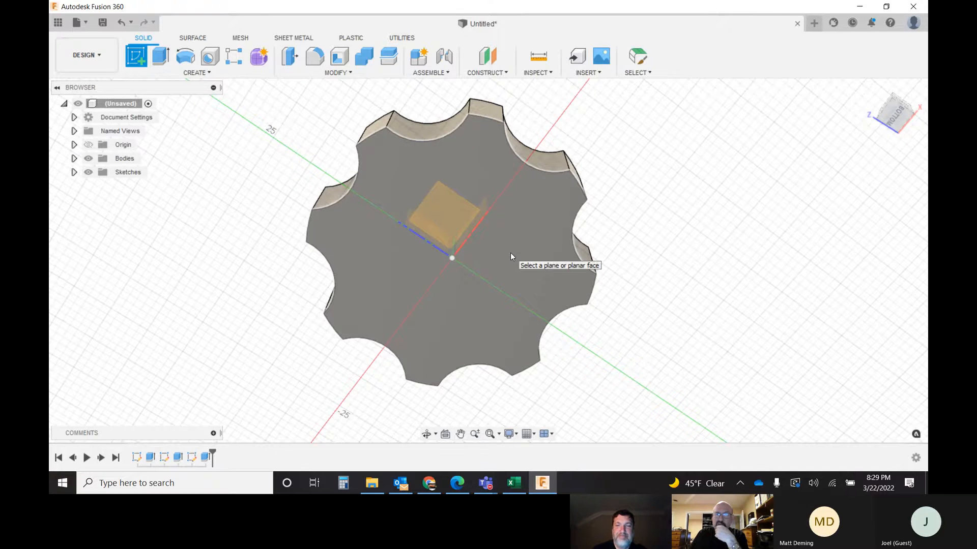
pyautogui.click(511, 253)
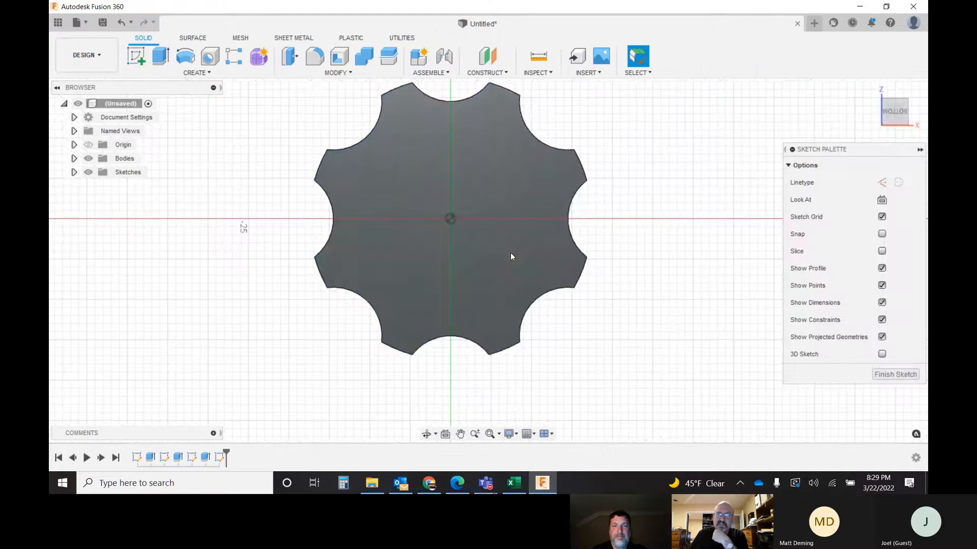
pyautogui.click(185, 56)
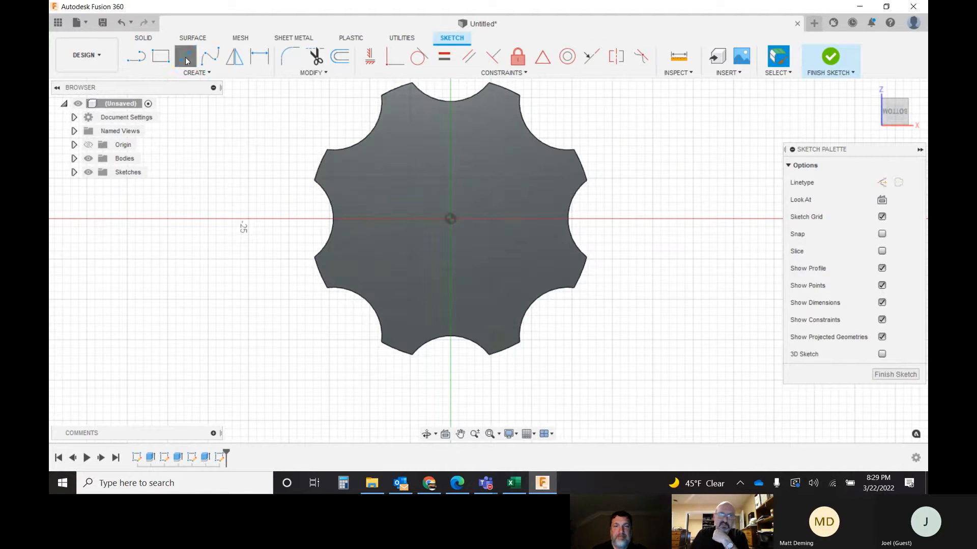
pyautogui.click(450, 219)
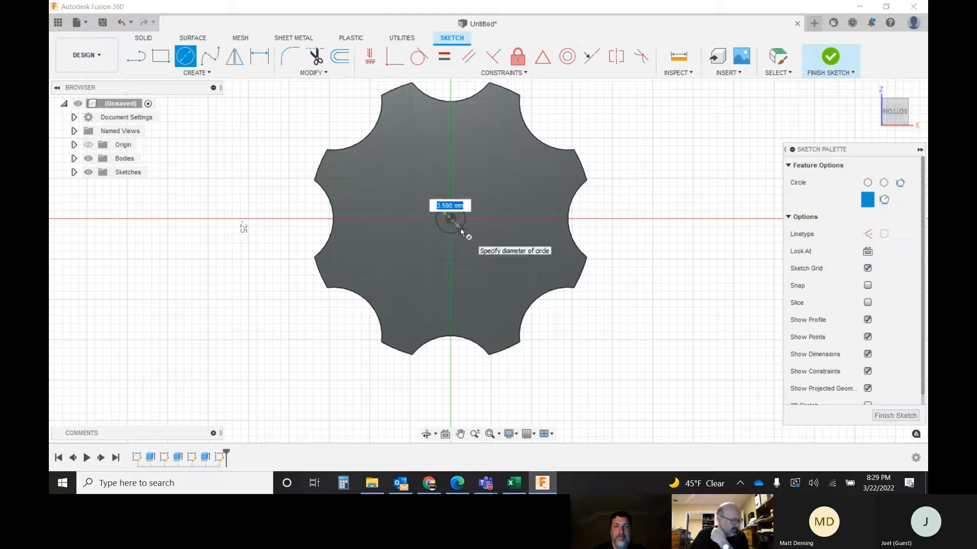
pyautogui.write('4')
pyautogui.press('Return')
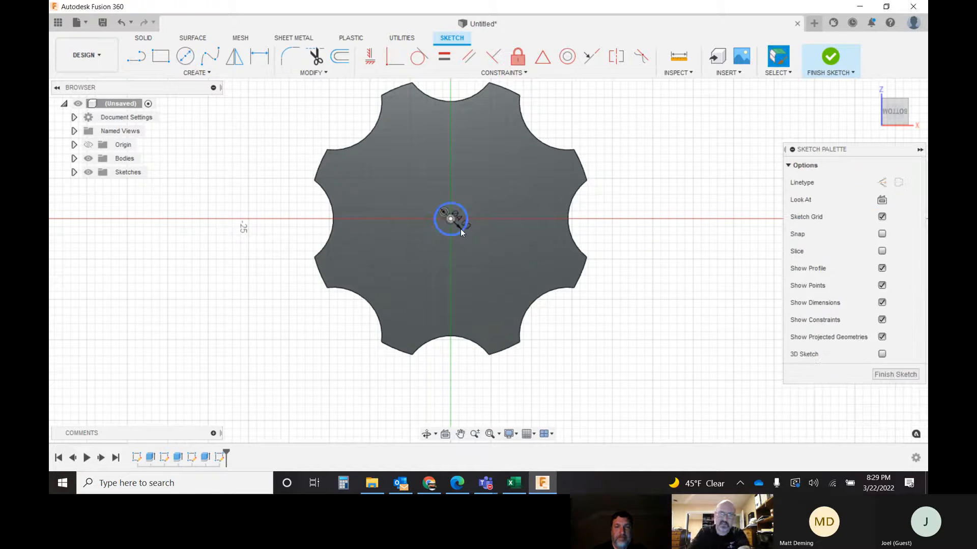
# Step: Draw a 10 mm diameter circle centred on the origin, concentric with the 4 mm circle
pyautogui.click(185, 56)
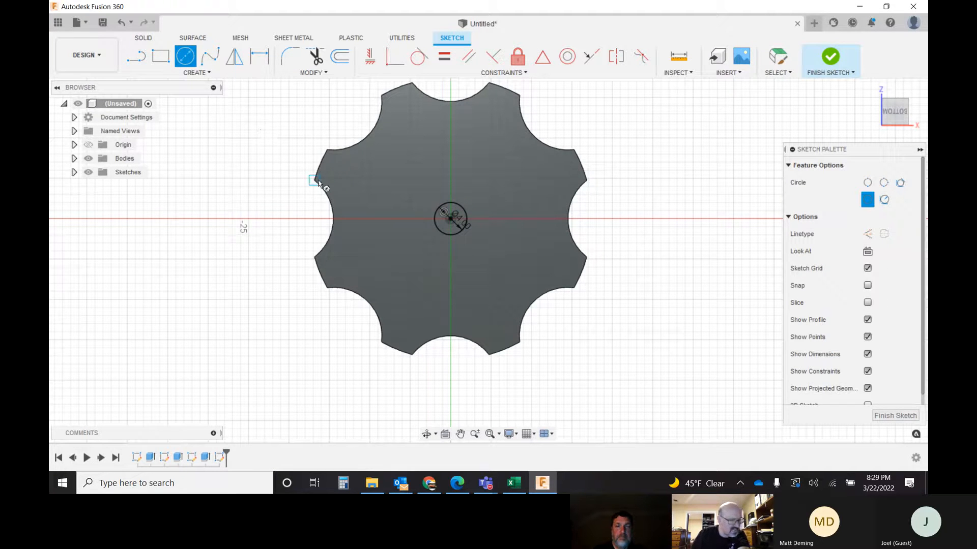
pyautogui.click(450, 220)
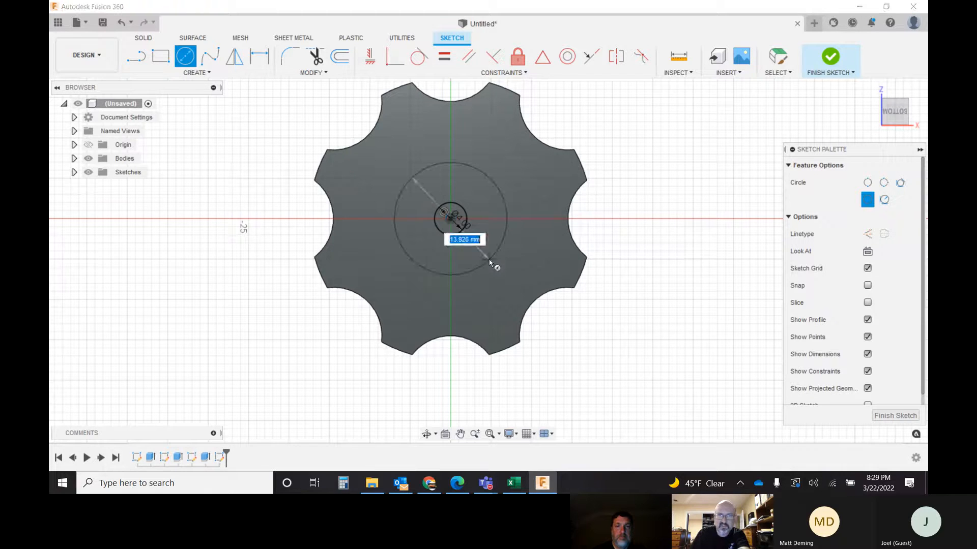
pyautogui.write('10')
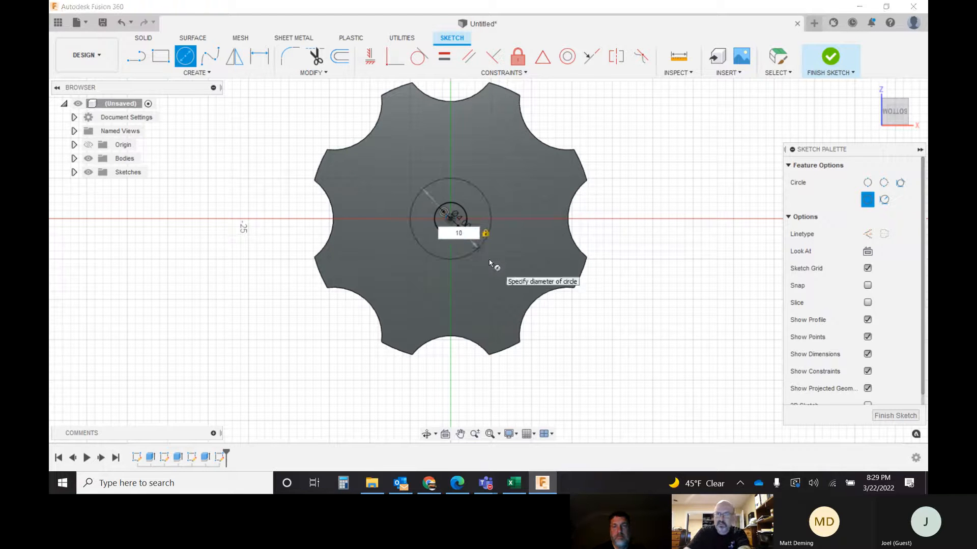
pyautogui.press('Return')
pyautogui.press('Return')
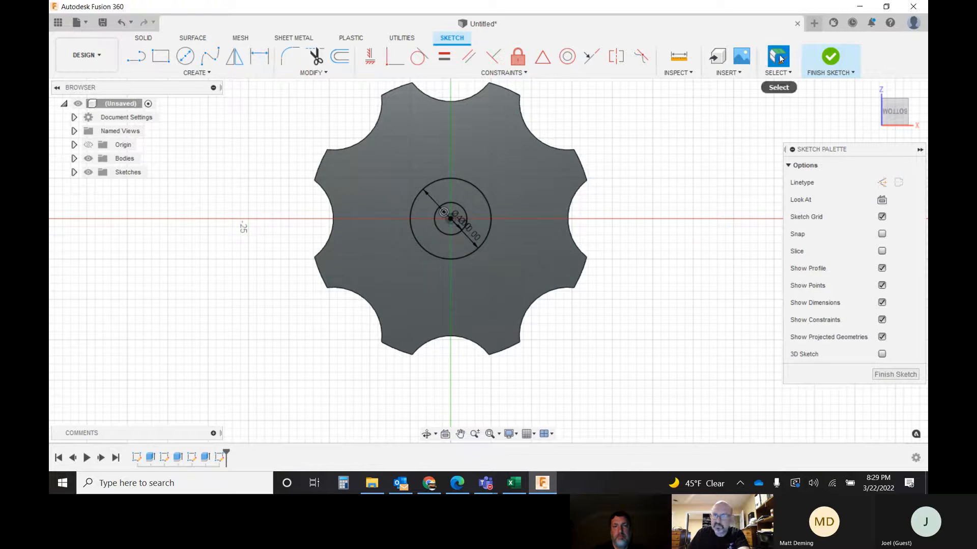
# Step: Move the diameter dimensions of both circles outside the knob outline and finish the sketch
pyautogui.moveTo(476, 234); pyautogui.dragTo(585, 345)
pyautogui.click(468, 223)
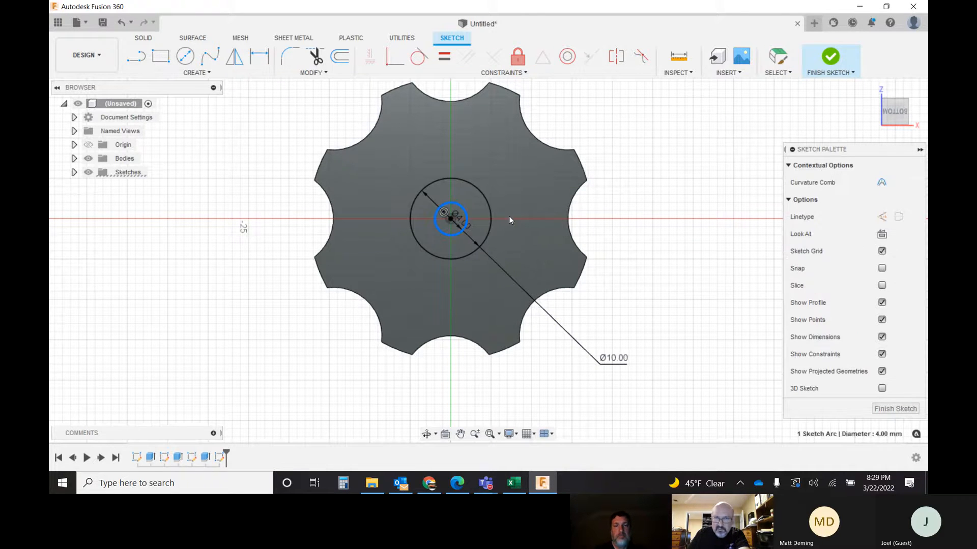
pyautogui.moveTo(460, 219); pyautogui.dragTo(585, 107)
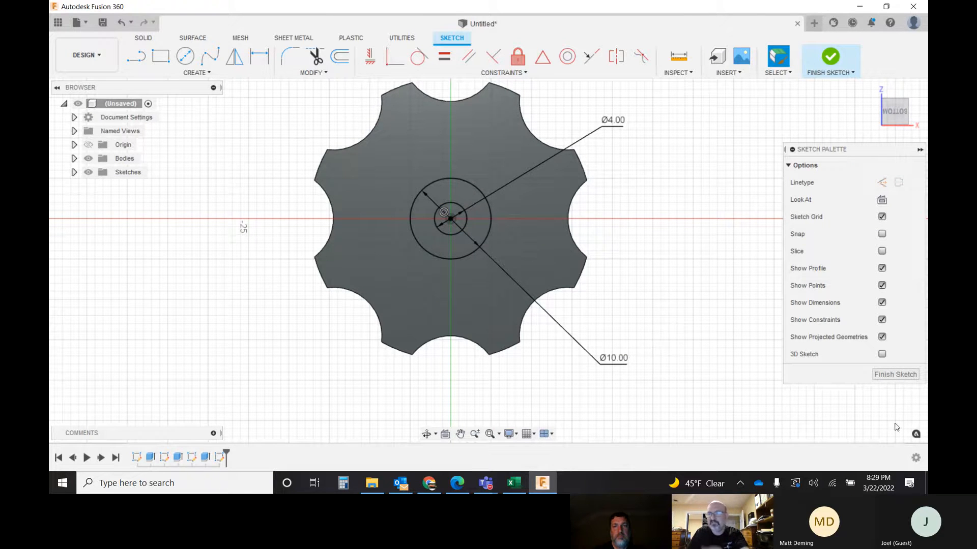
pyautogui.click(891, 375)
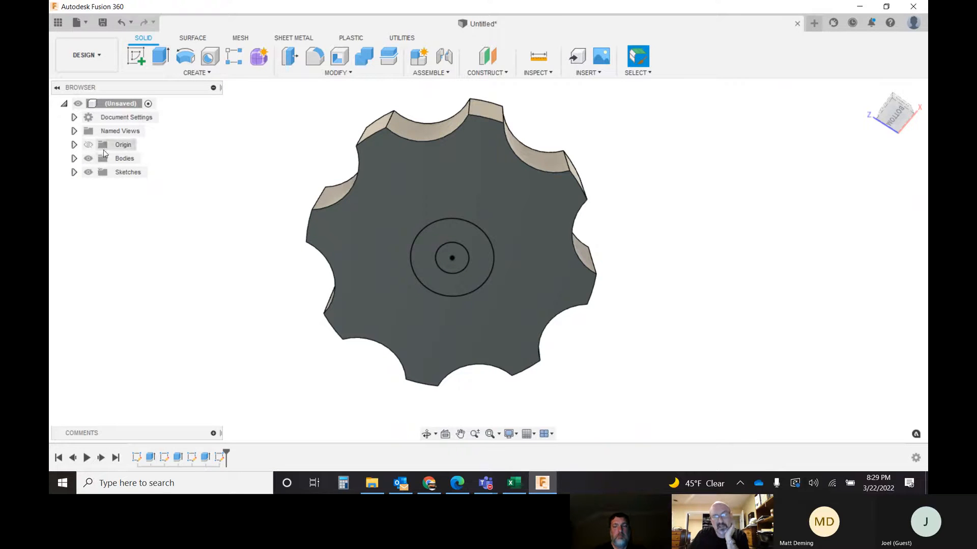
# Step: Expand the bodies and sketches in the browser, and check Body1 by hiding it and showing it again
pyautogui.click(74, 158)
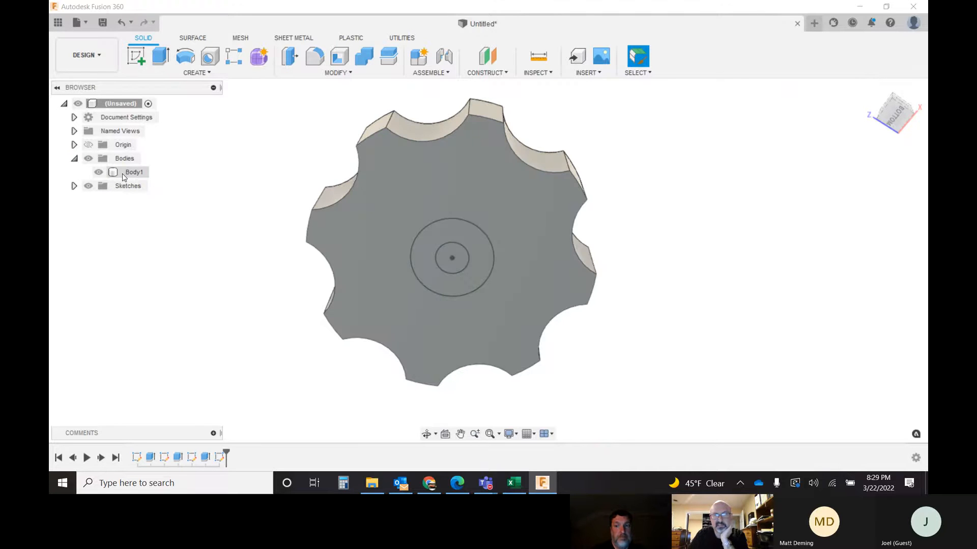
pyautogui.click(108, 174)
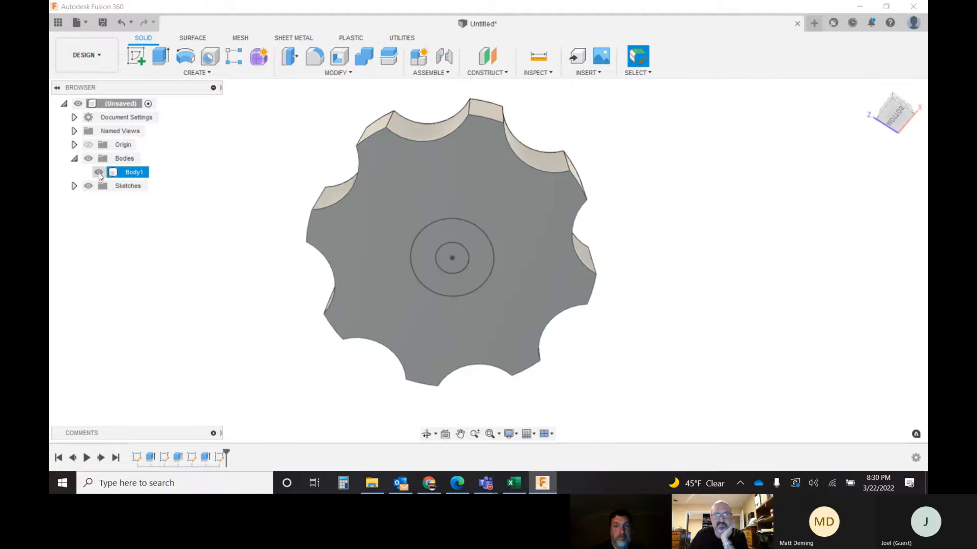
pyautogui.click(99, 173)
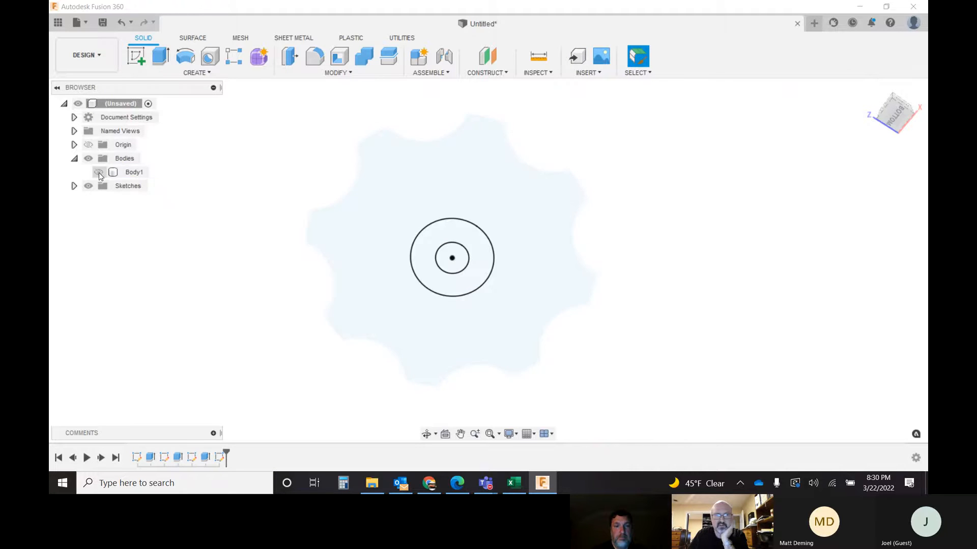
pyautogui.click(99, 173)
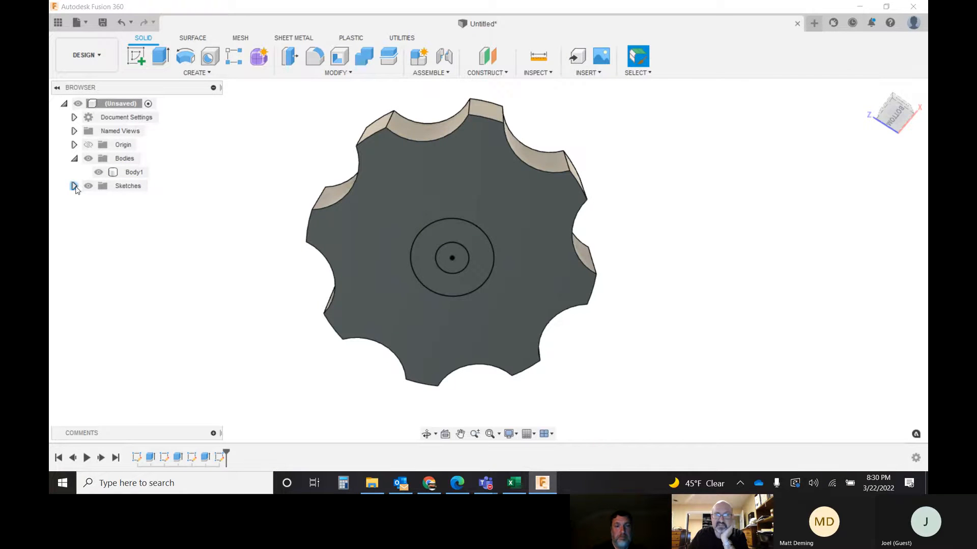
pyautogui.click(74, 186)
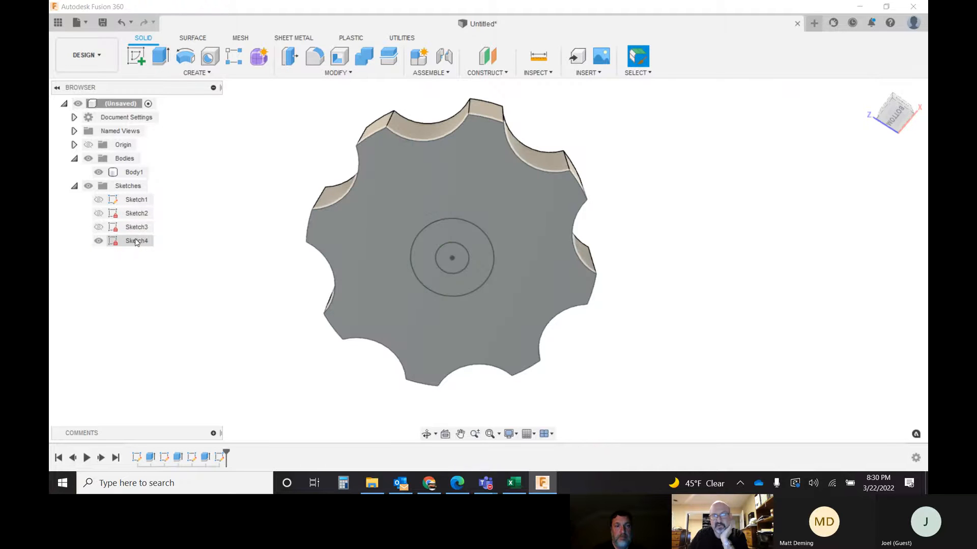
pyautogui.click(100, 243)
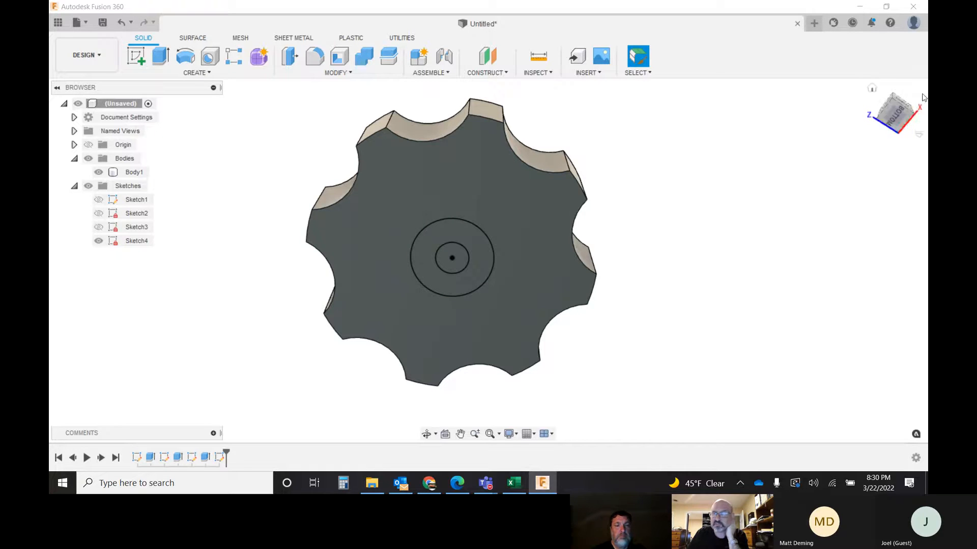
# Step: Extrude both the ring and the inner circle profiles by -3.5 mm as a Cut into the knob's underside, with no taper
pyautogui.click(892, 120)
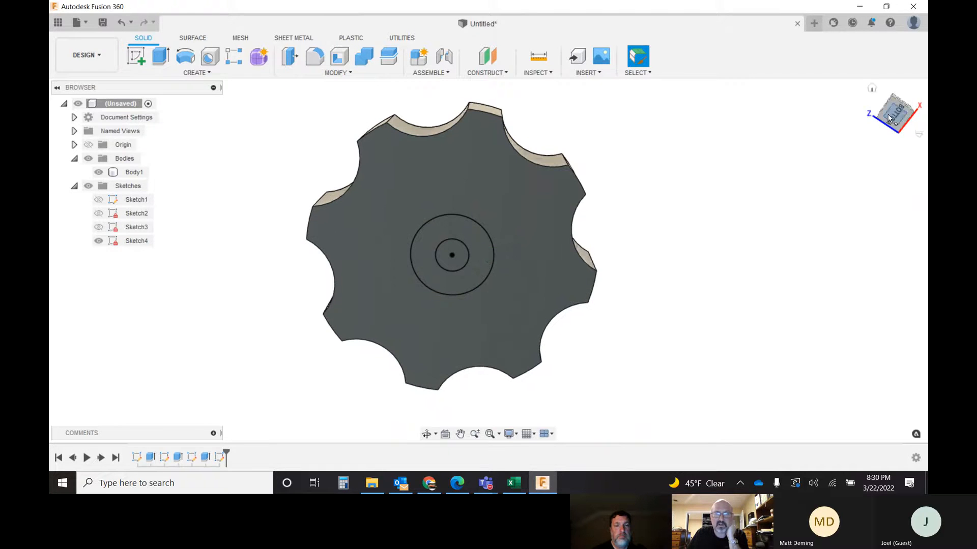
pyautogui.click(160, 56)
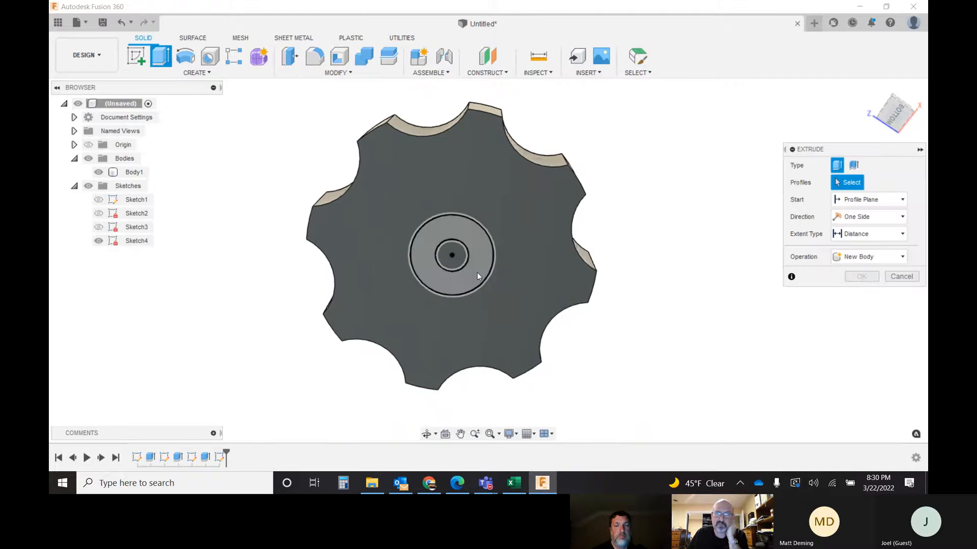
pyautogui.click(476, 273)
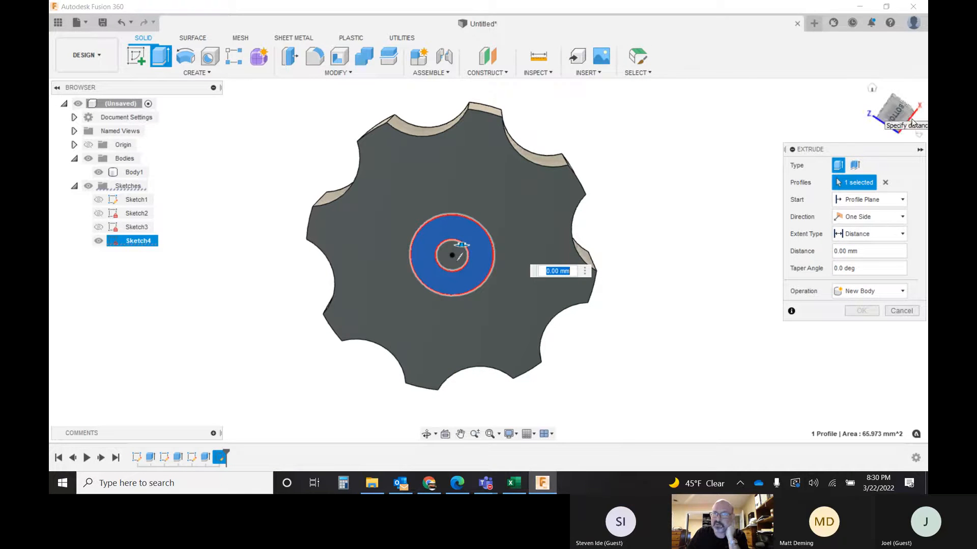
pyautogui.moveTo(910, 116); pyautogui.dragTo(920, 134)
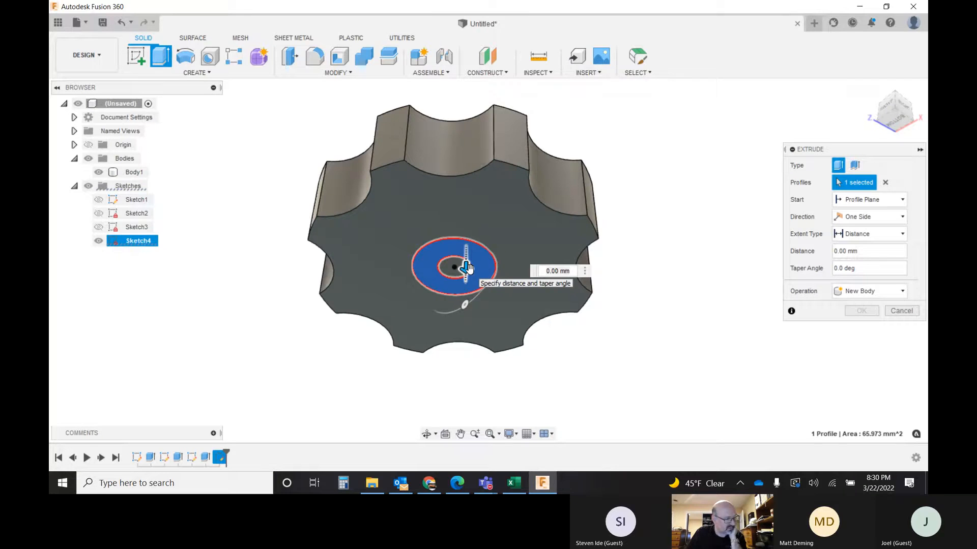
pyautogui.moveTo(467, 268)
pyautogui.mouseDown()
pyautogui.moveTo(466, 256)
pyautogui.moveTo(469, 265)
pyautogui.mouseUp()
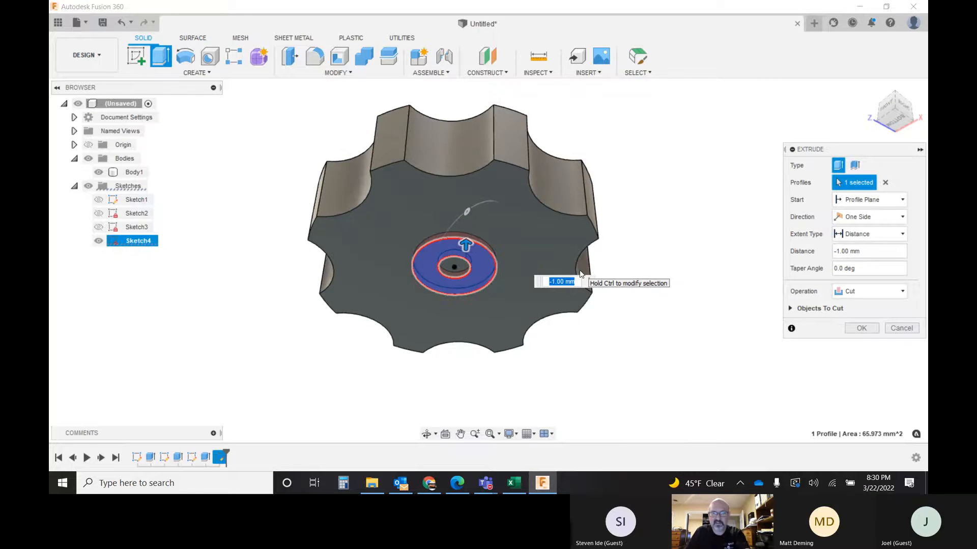
pyautogui.write('-3.5')
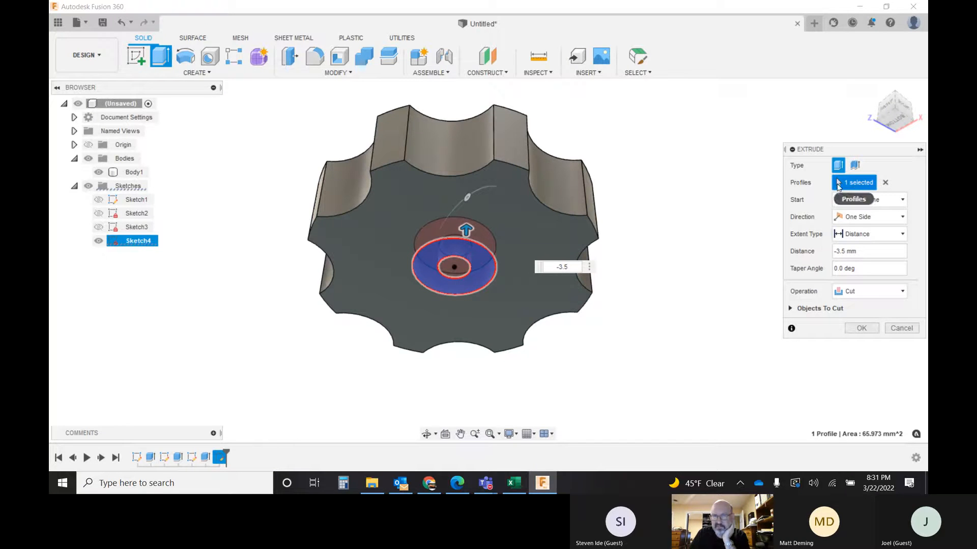
pyautogui.click(462, 273)
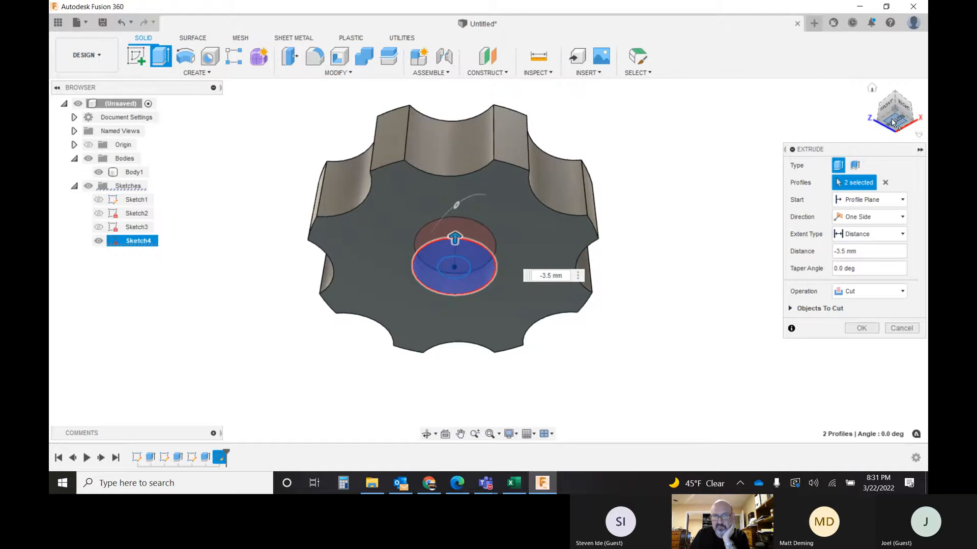
pyautogui.click(892, 123)
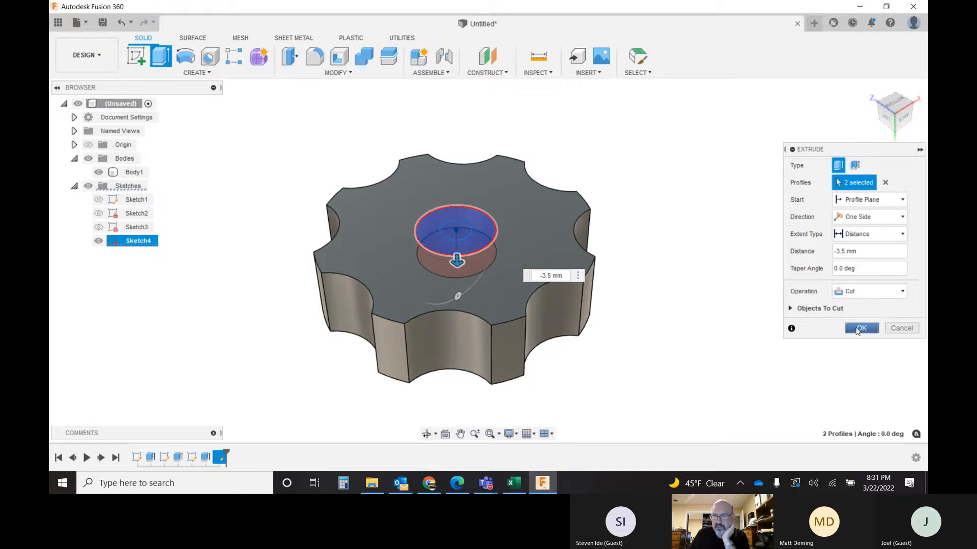
pyautogui.click(858, 329)
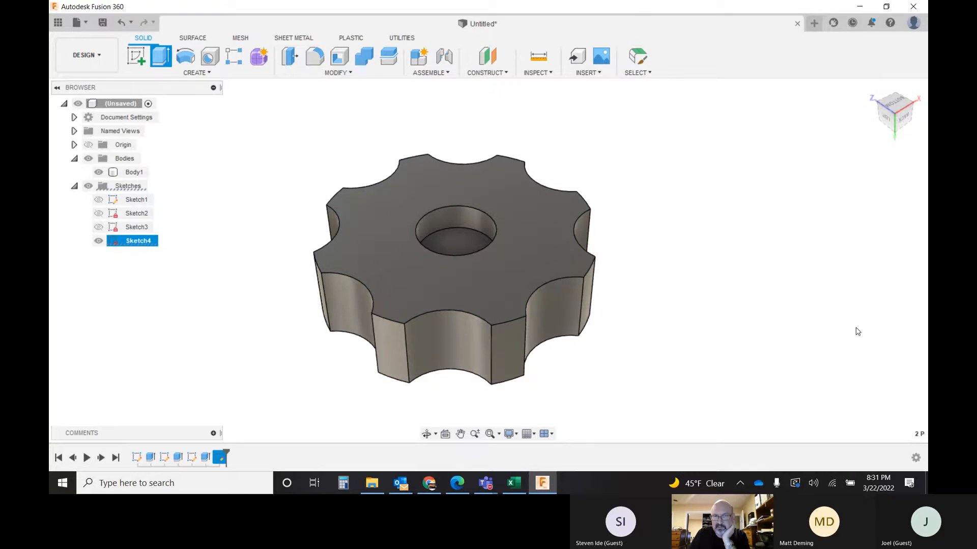
# Step: Make Sketch4 with the two concentric circles visible again on the knob's underside
pyautogui.moveTo(890, 117); pyautogui.dragTo(880, 168)
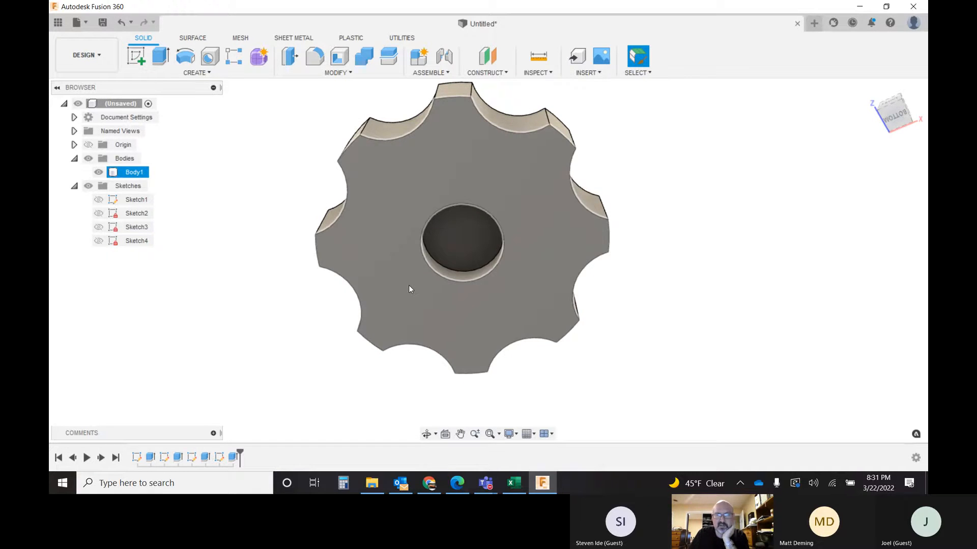
pyautogui.click(99, 245)
pyautogui.click(99, 242)
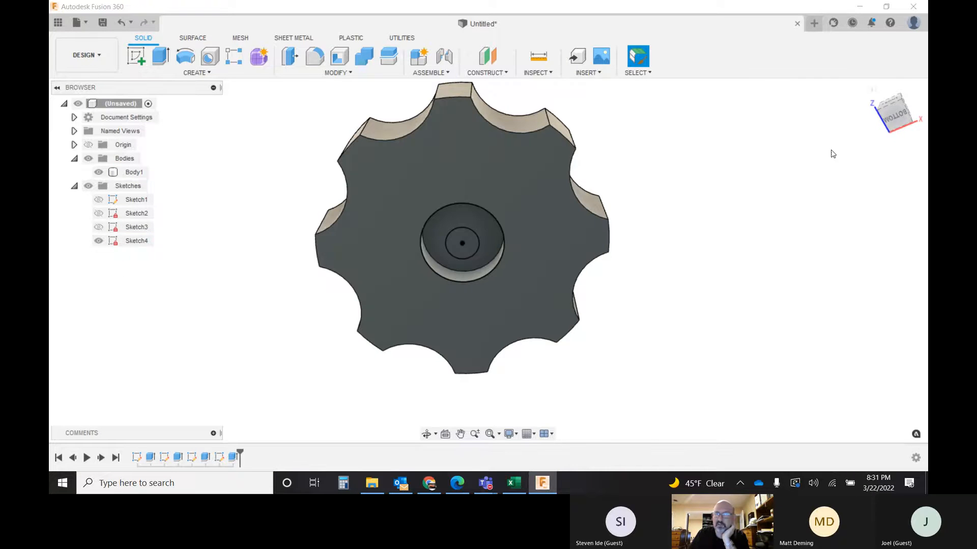
pyautogui.keyDown('shift'); pyautogui.moveTo(491, 254); pyautogui.dragTo(503, 239, button='middle'); pyautogui.keyUp('shift')
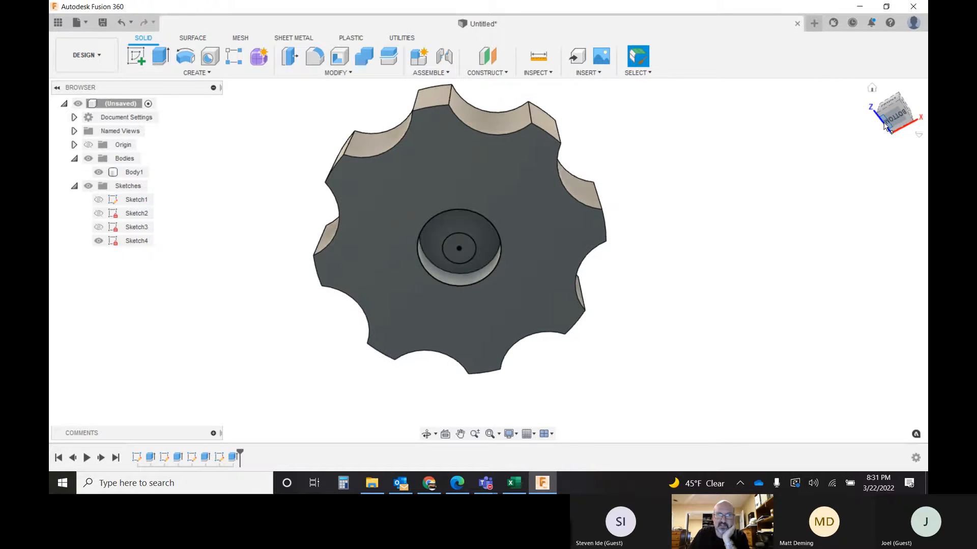
# Step: Extrude the inner 4 mm circle into the knob as a Cut with the extent type All
pyautogui.click(160, 58)
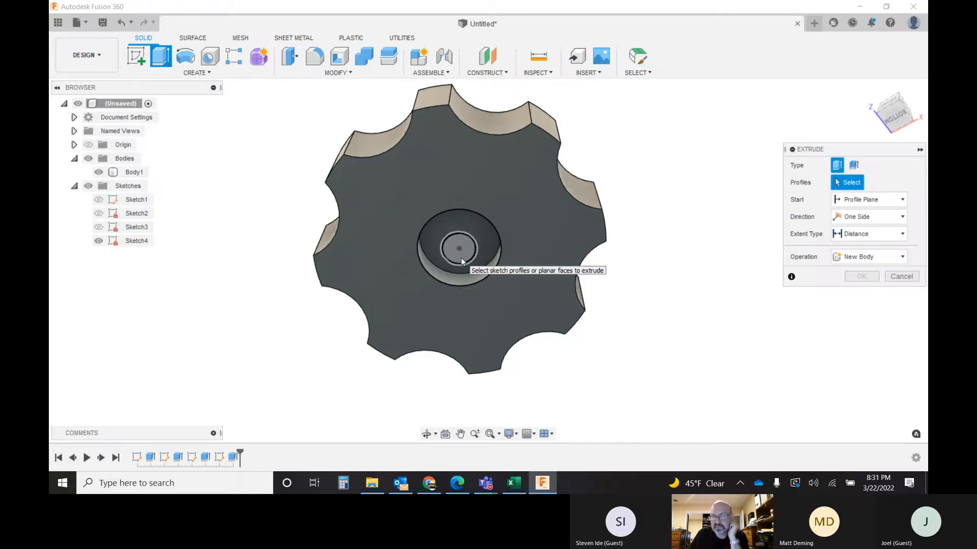
pyautogui.click(462, 260)
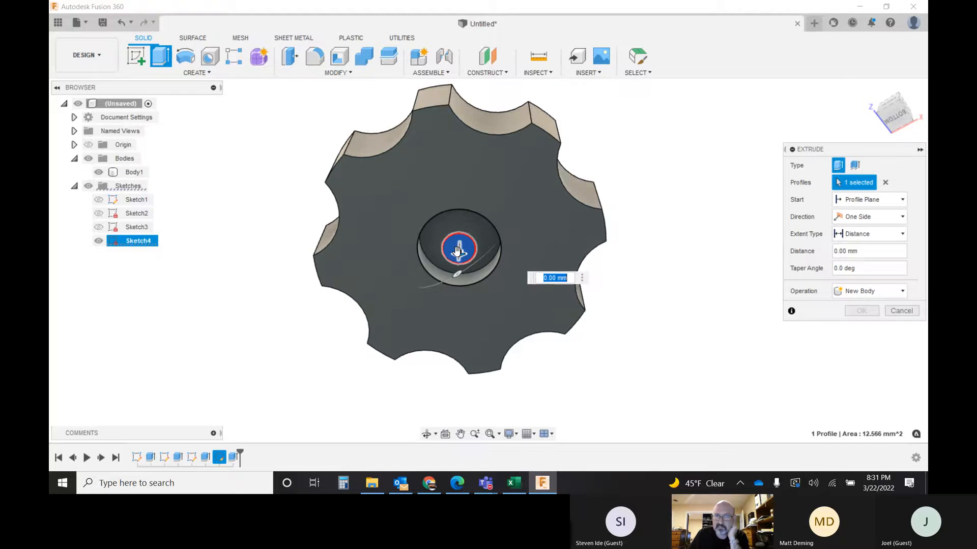
pyautogui.moveTo(458, 251); pyautogui.dragTo(463, 181)
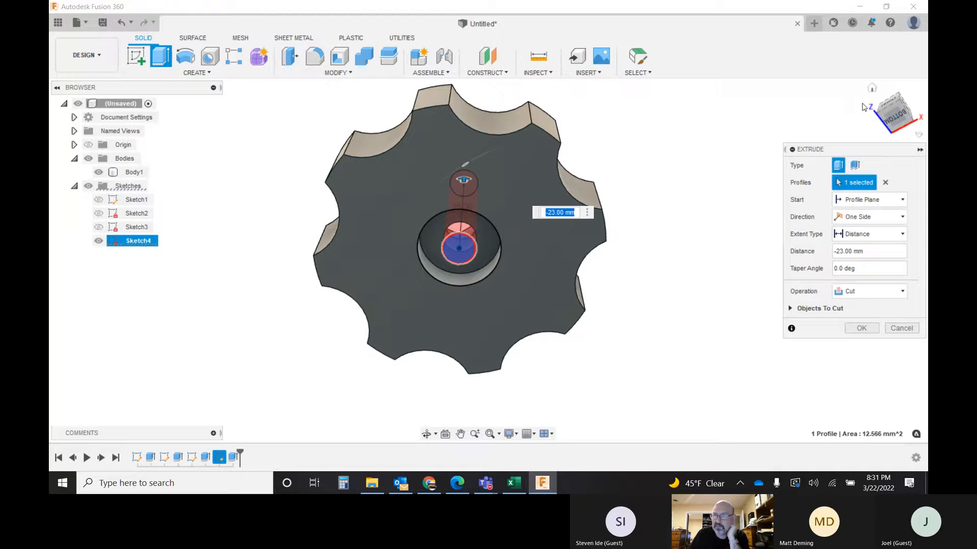
pyautogui.click(884, 113)
pyautogui.moveTo(891, 138); pyautogui.dragTo(894, 122)
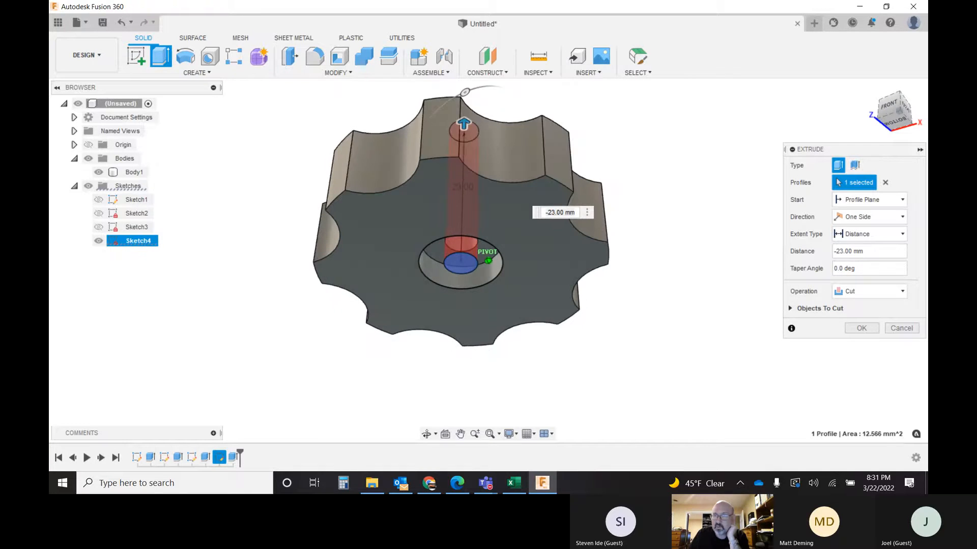
pyautogui.click(895, 235)
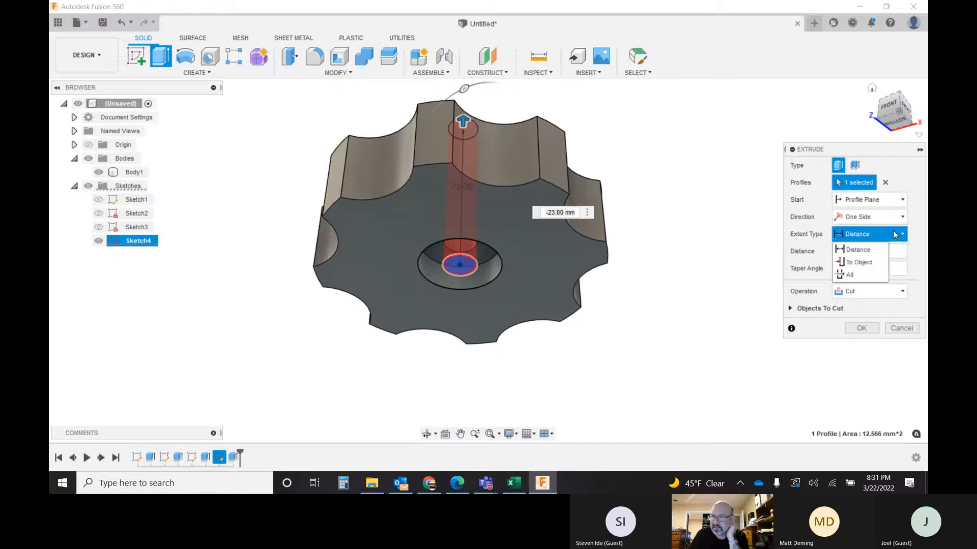
pyautogui.click(850, 278)
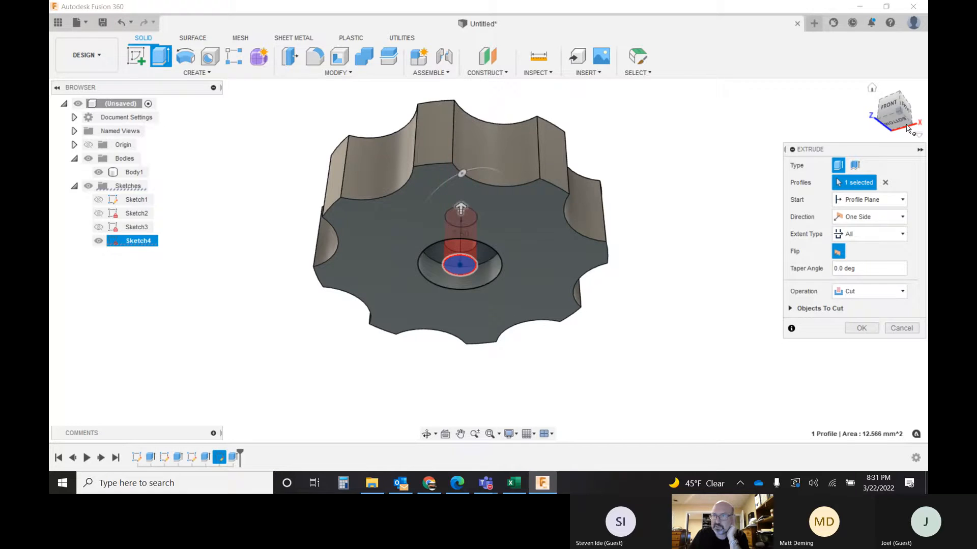
pyautogui.moveTo(899, 128); pyautogui.dragTo(899, 184)
pyautogui.keyDown('shift'); pyautogui.moveTo(467, 275); pyautogui.dragTo(459, 207, button='middle'); pyautogui.keyUp('shift')
pyautogui.moveTo(899, 153); pyautogui.dragTo(893, 119)
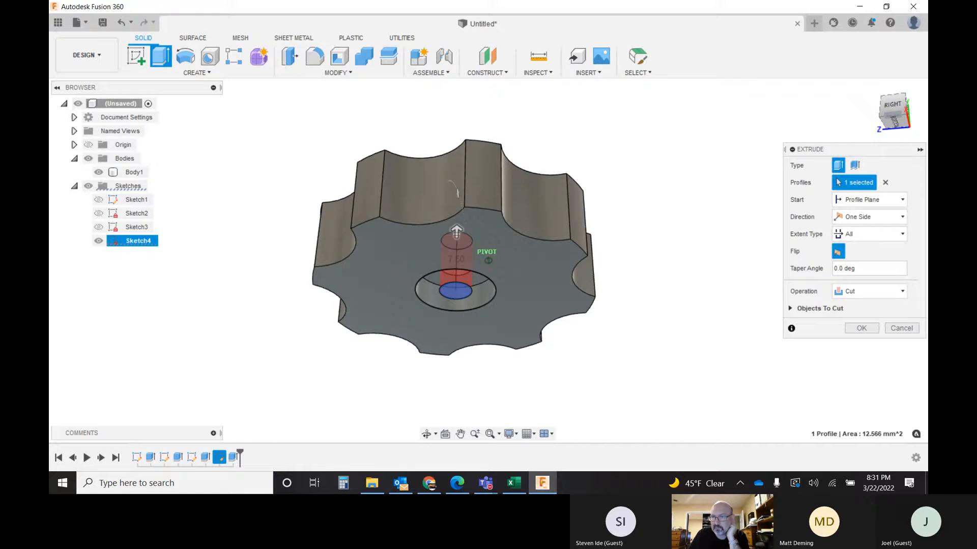
pyautogui.click(870, 327)
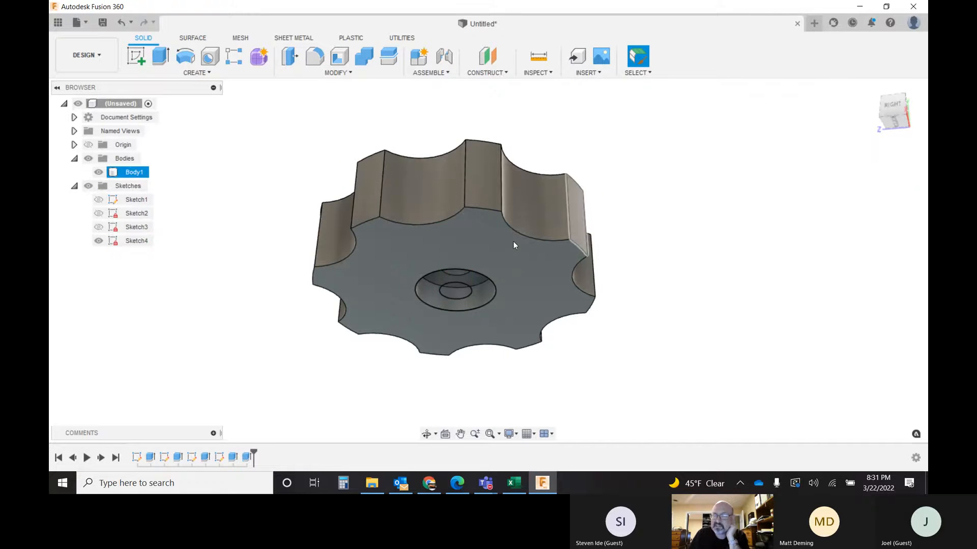
# Step: Toggle the visibility of Sketch4 off and back on
pyautogui.click(100, 244)
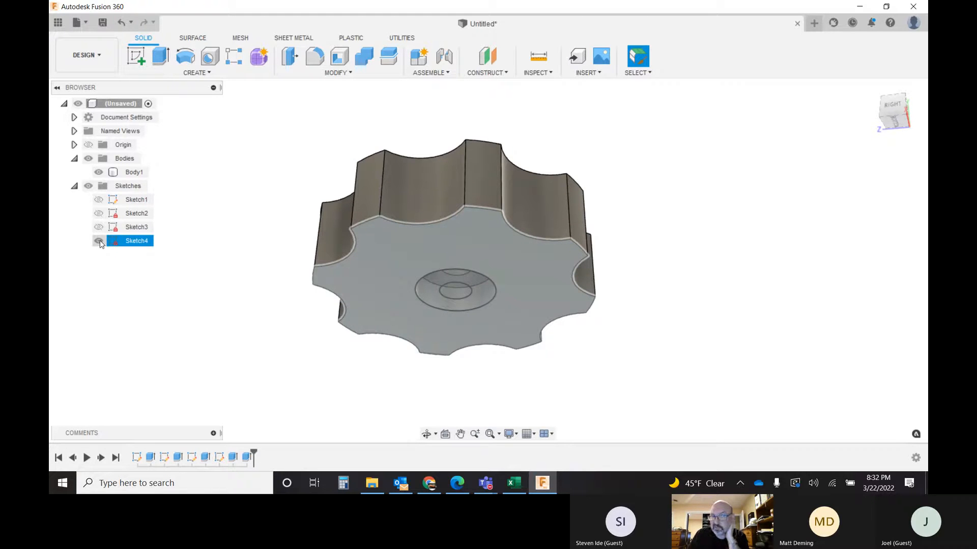
pyautogui.click(100, 244)
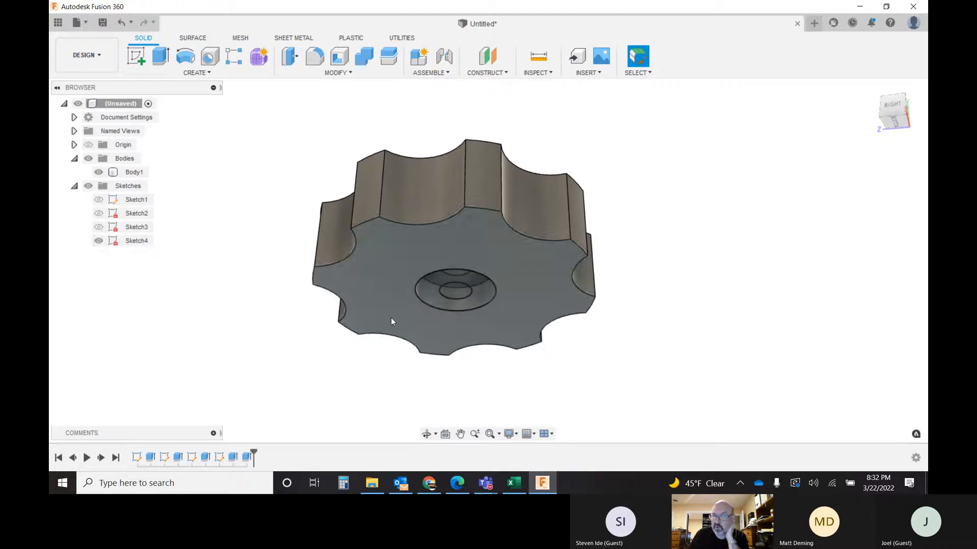
# Step: Hide Sketch4 so only the knob's counterbore and through hole show on the underside
pyautogui.click(895, 118)
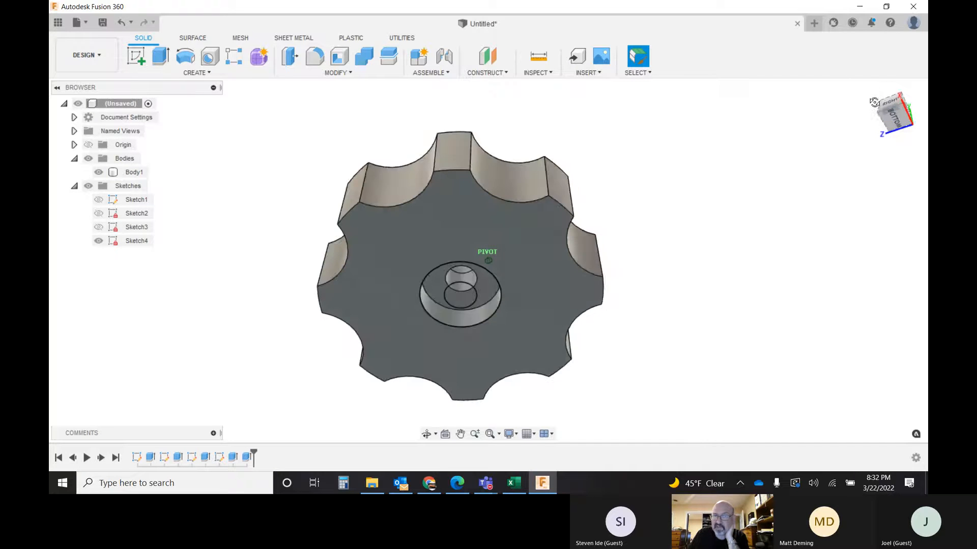
pyautogui.click(914, 95)
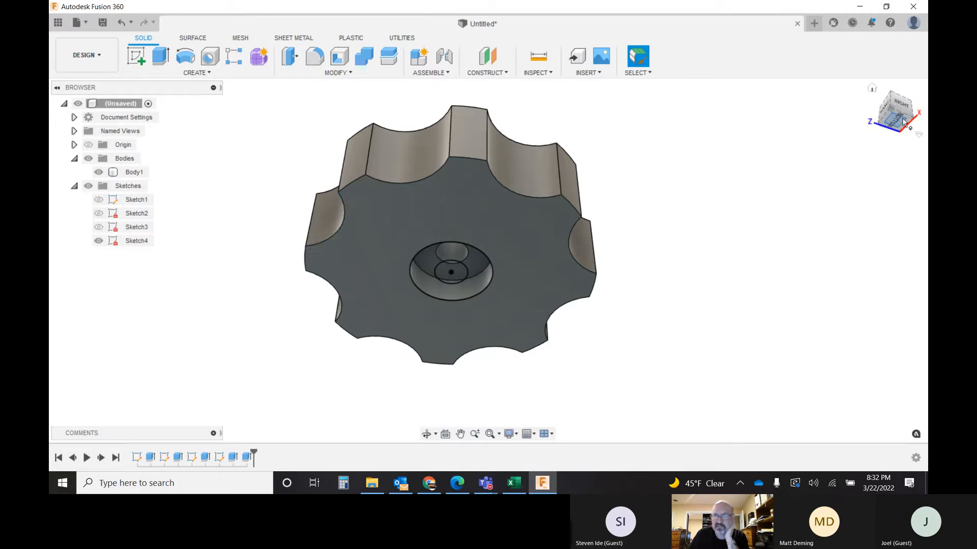
pyautogui.scroll(3, 517, 295)
pyautogui.keyDown('shift'); pyautogui.moveTo(897, 120); pyautogui.dragTo(880, 129, button='middle'); pyautogui.keyUp('shift')
pyautogui.click(98, 242)
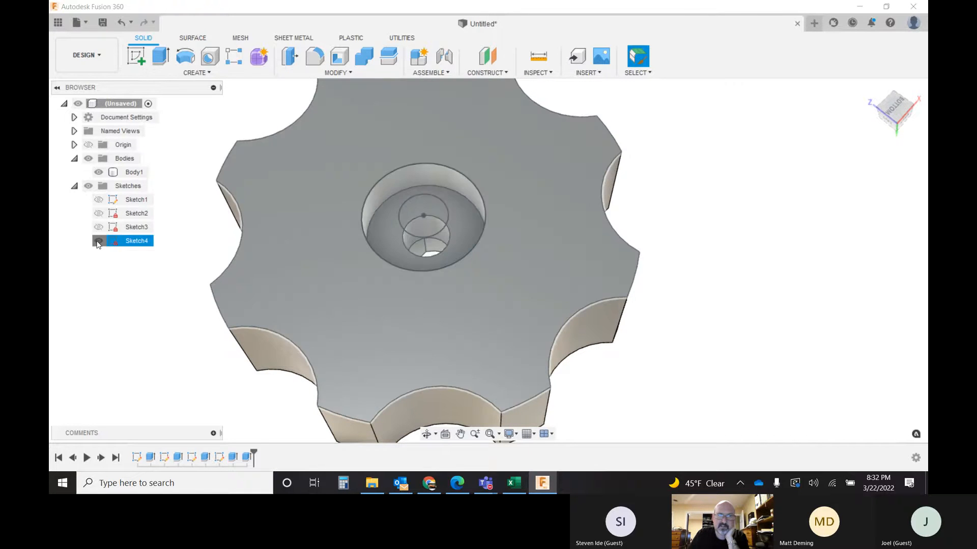
pyautogui.click(99, 243)
pyautogui.scroll(-4, 536, 218)
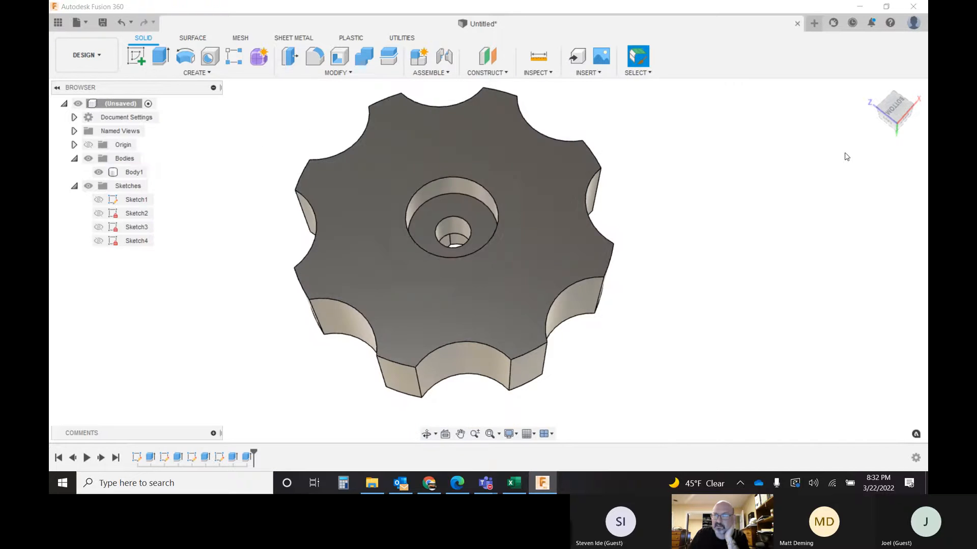
# Step: Fillet the outer edge of the boss's end face with a 1 mm constant radius
pyautogui.moveTo(487, 260)
pyautogui.keyDown('shift'); pyautogui.mouseDown(button='middle')
pyautogui.moveTo(492, 224)
pyautogui.moveTo(488, 261)
pyautogui.mouseUp(button='middle'); pyautogui.keyUp('shift')
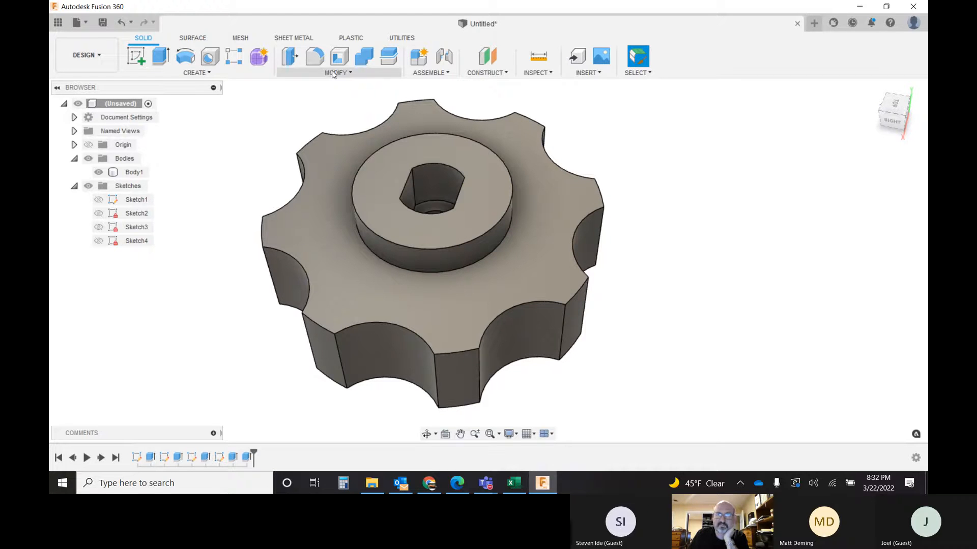
pyautogui.click(319, 56)
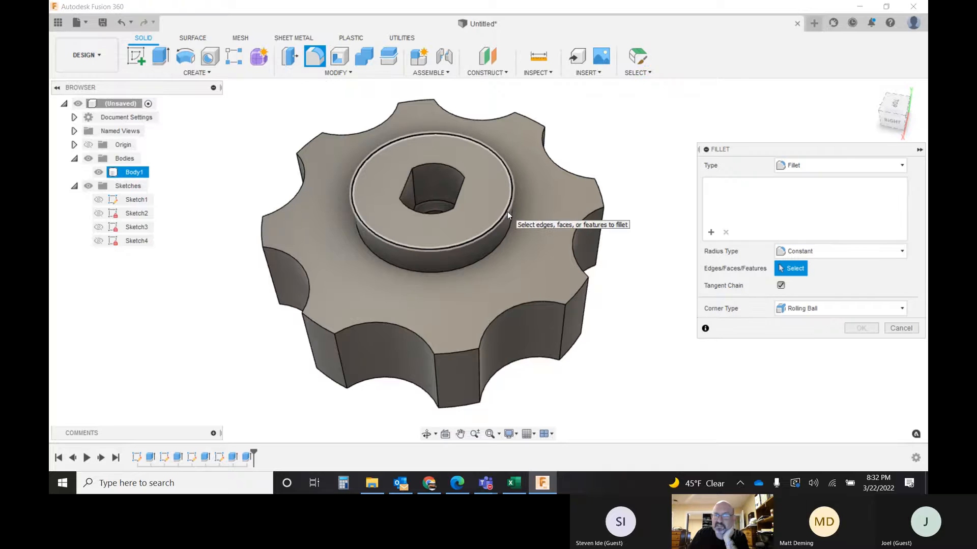
pyautogui.click(508, 211)
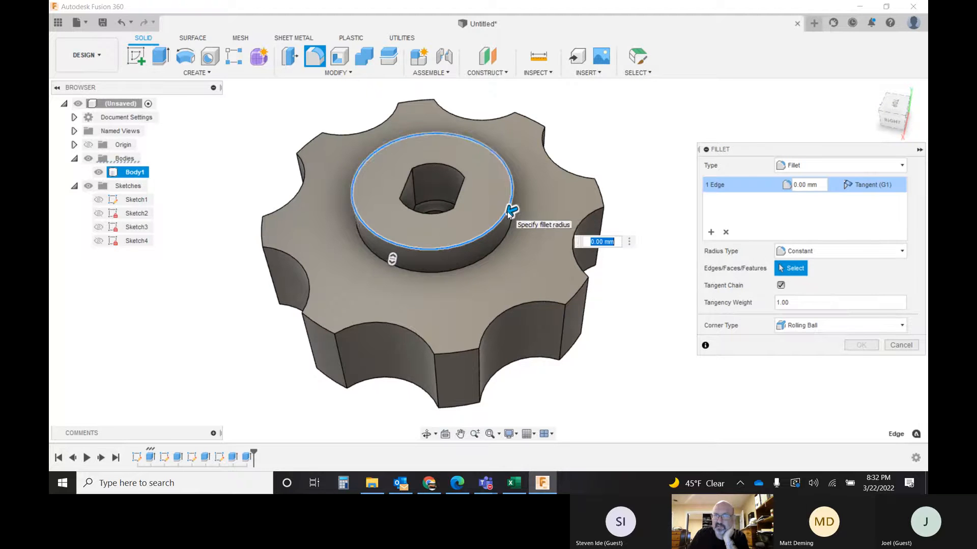
pyautogui.write('1')
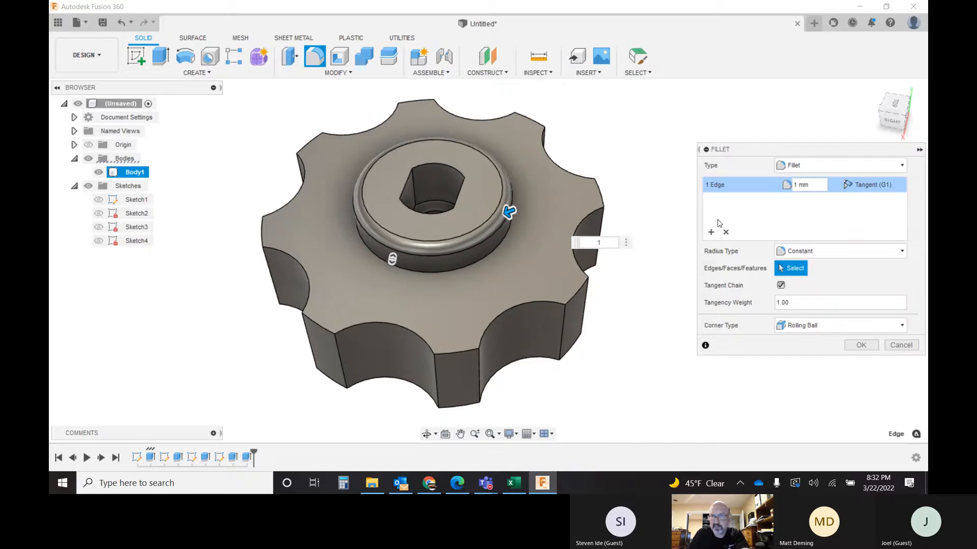
pyautogui.click(860, 345)
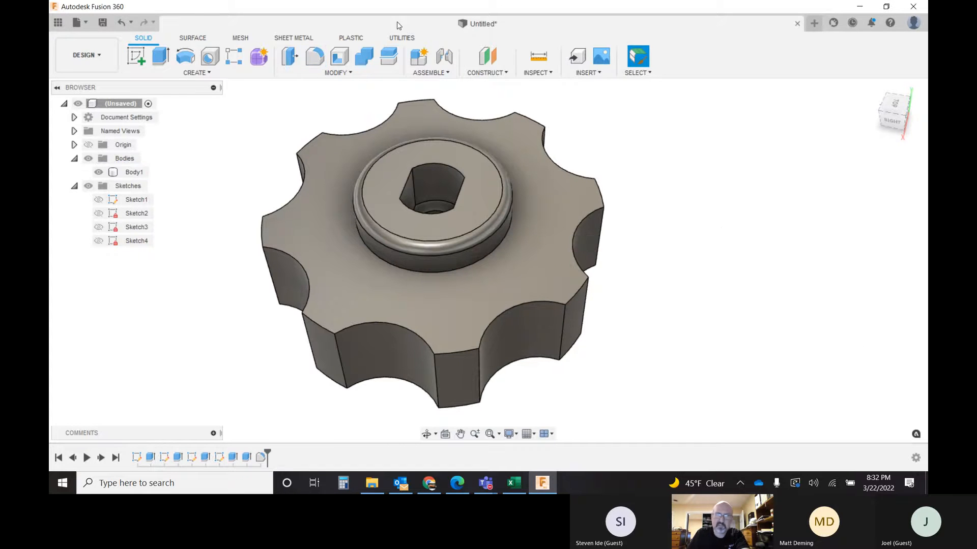
# Step: Fillet the circular edge where the boss meets the knob's face with a 0.5 mm radius
pyautogui.click(312, 62)
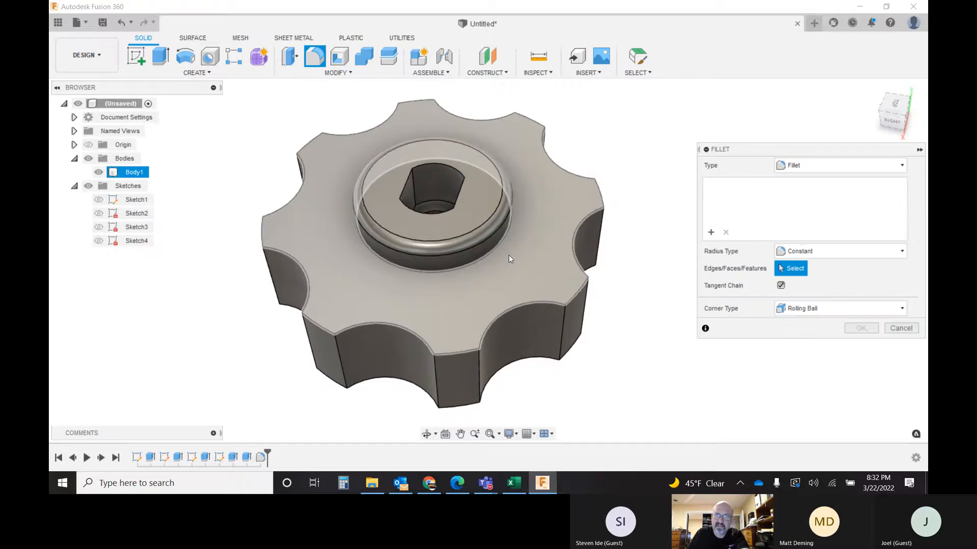
pyautogui.click(496, 247)
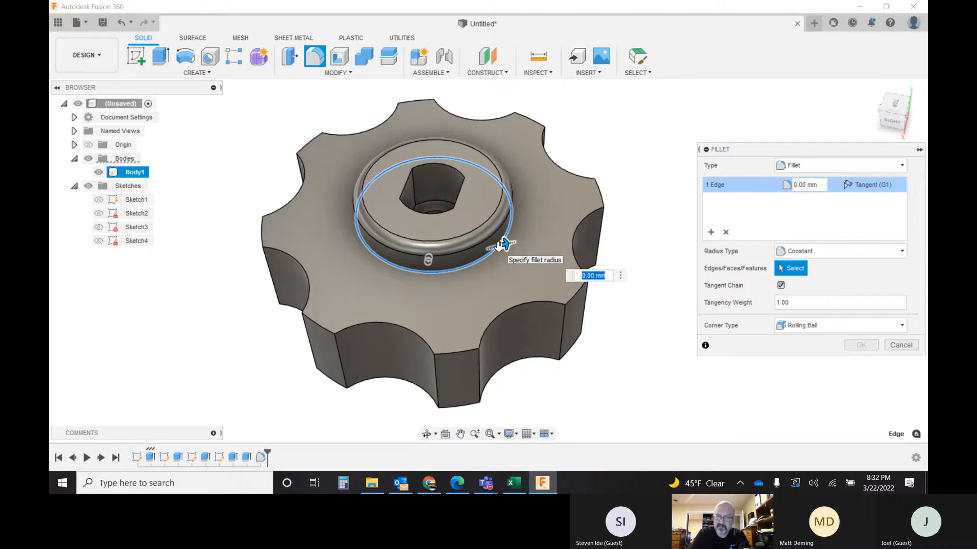
pyautogui.write('.5')
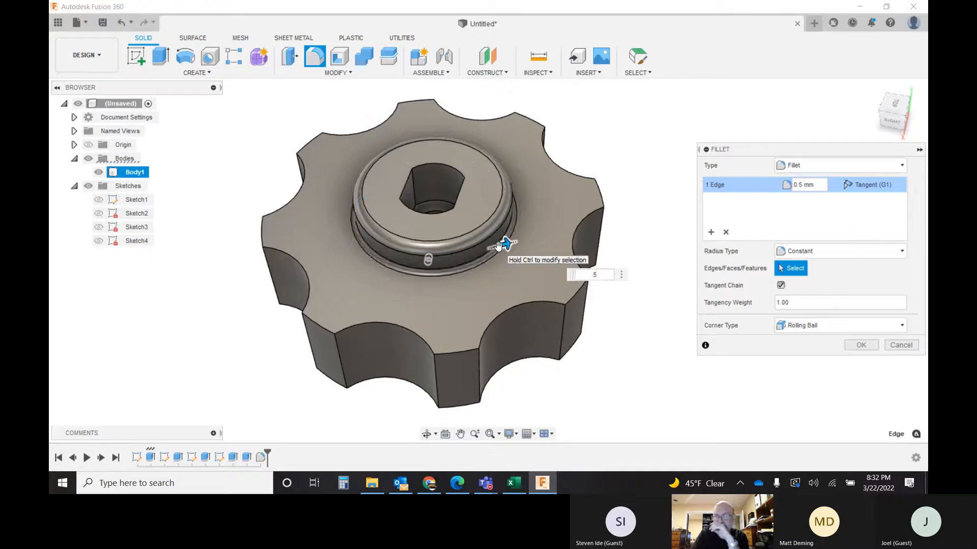
pyautogui.press('Return')
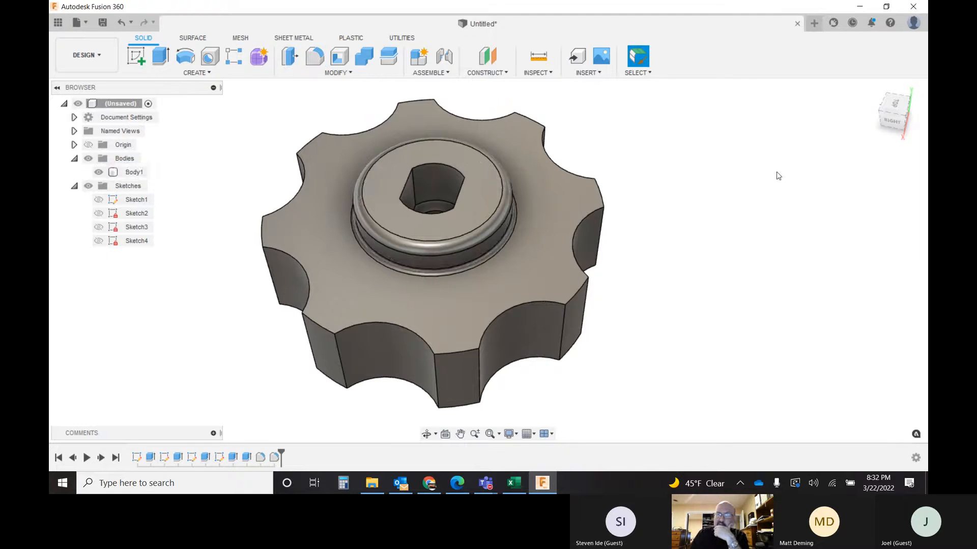
pyautogui.keyDown('shift'); pyautogui.moveTo(486, 256); pyautogui.dragTo(509, 358, button='middle'); pyautogui.keyUp('shift')
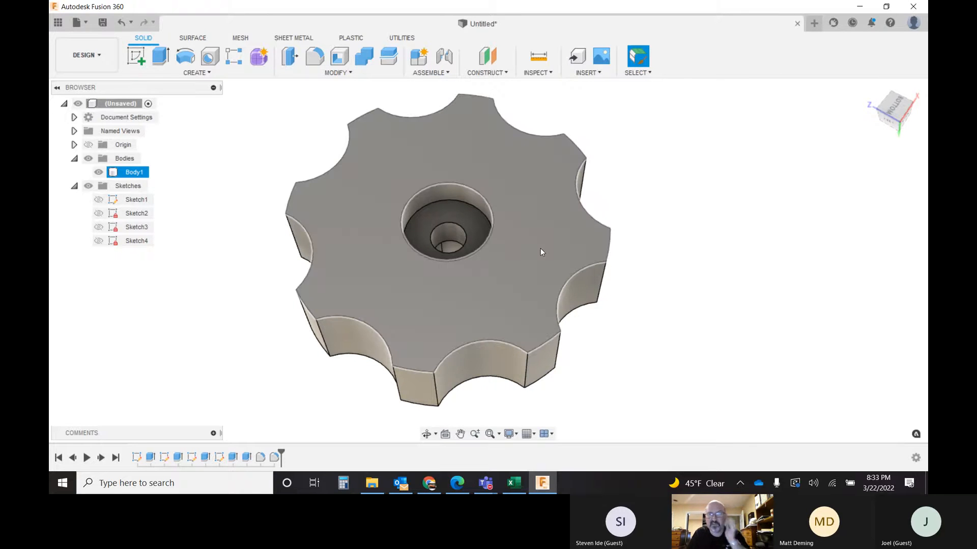
pyautogui.click(315, 56)
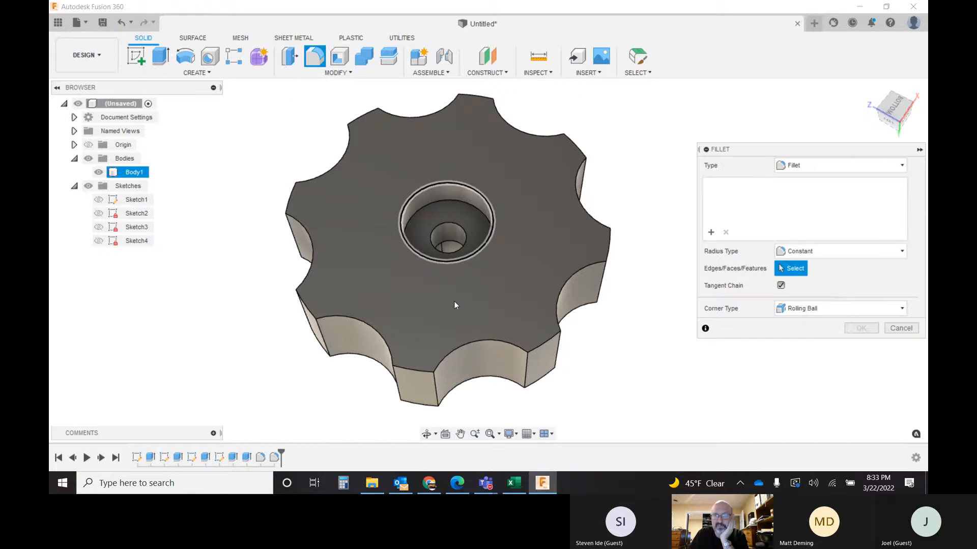
pyautogui.click(472, 348)
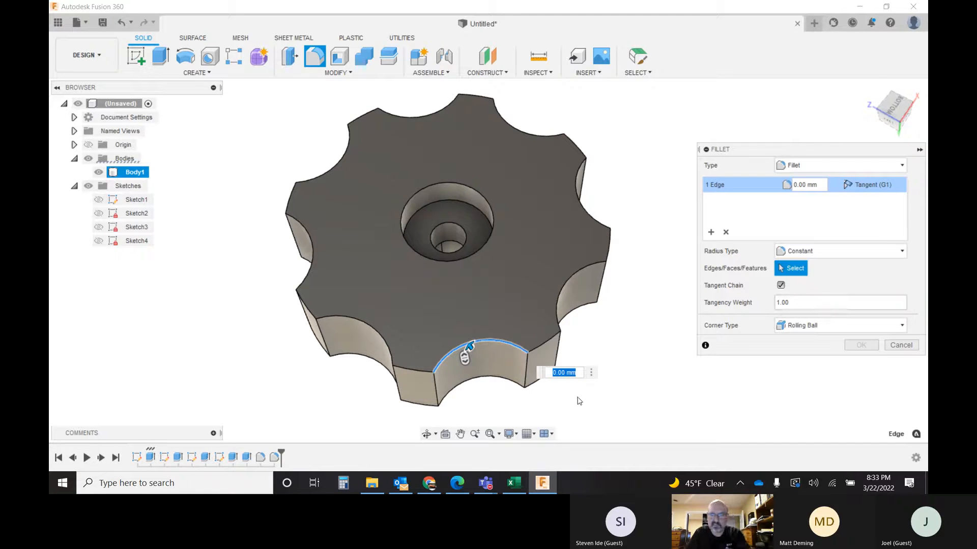
pyautogui.write('.5')
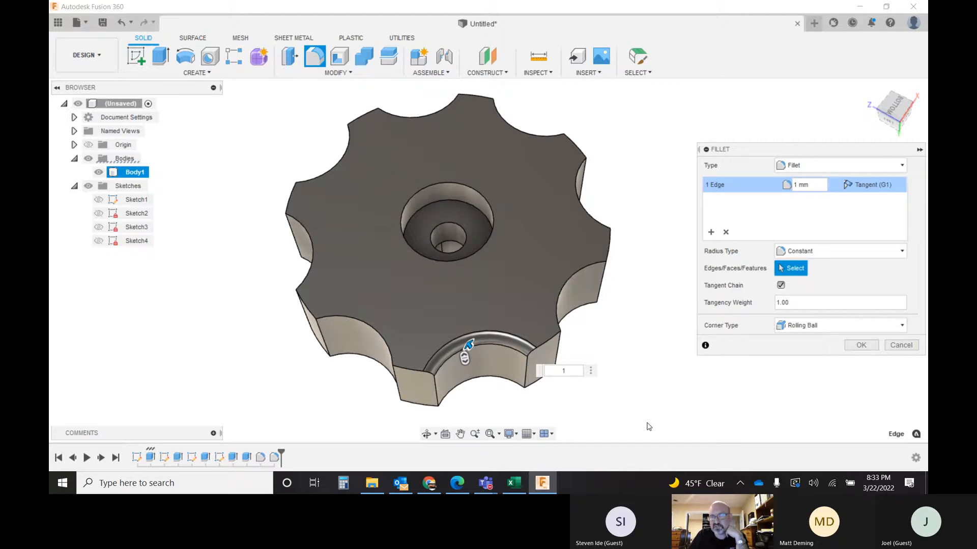
pyautogui.moveTo(886, 111); pyautogui.dragTo(884, 103)
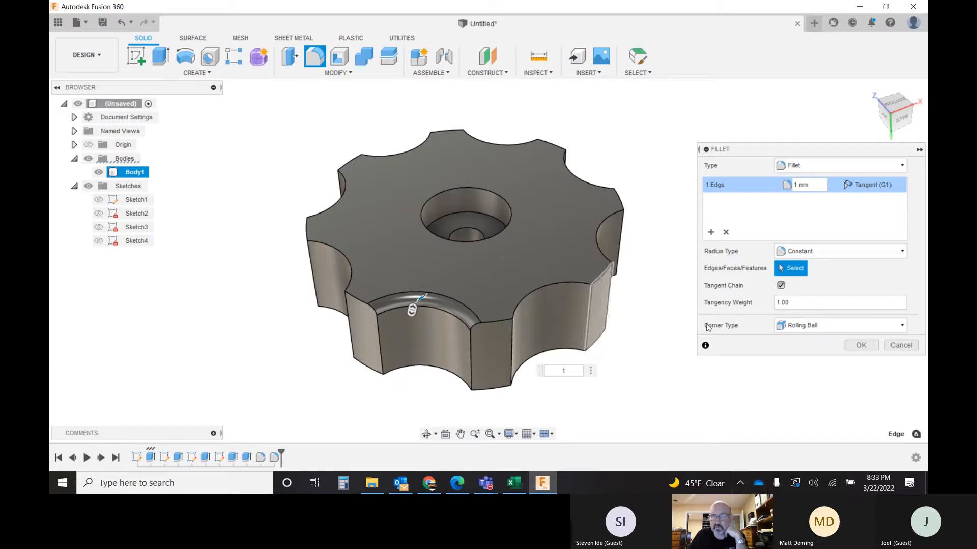
pyautogui.click(910, 346)
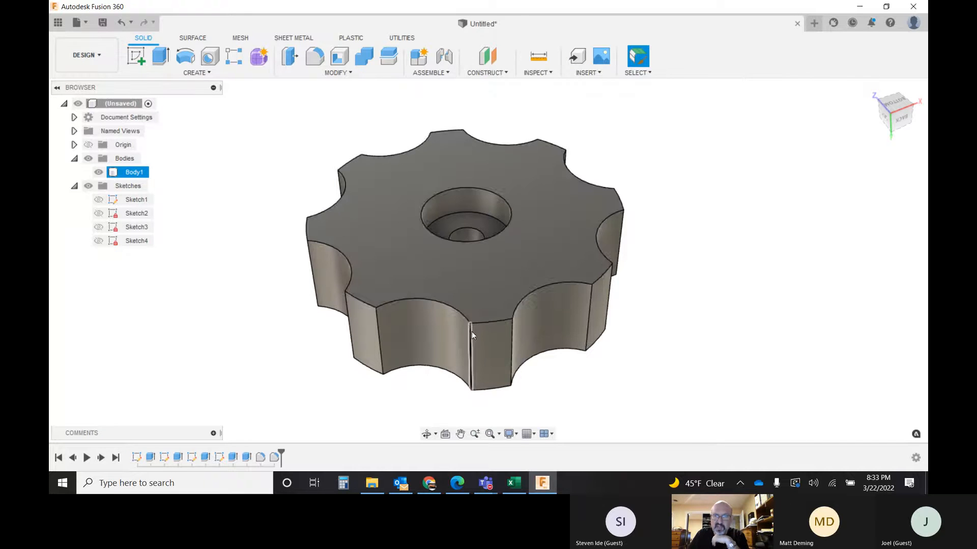
# Step: Fillet all sixteen vertical edges between the notches and the knob's outer rim with a 0.5 mm constant radius
pyautogui.scroll(5, 457, 298)
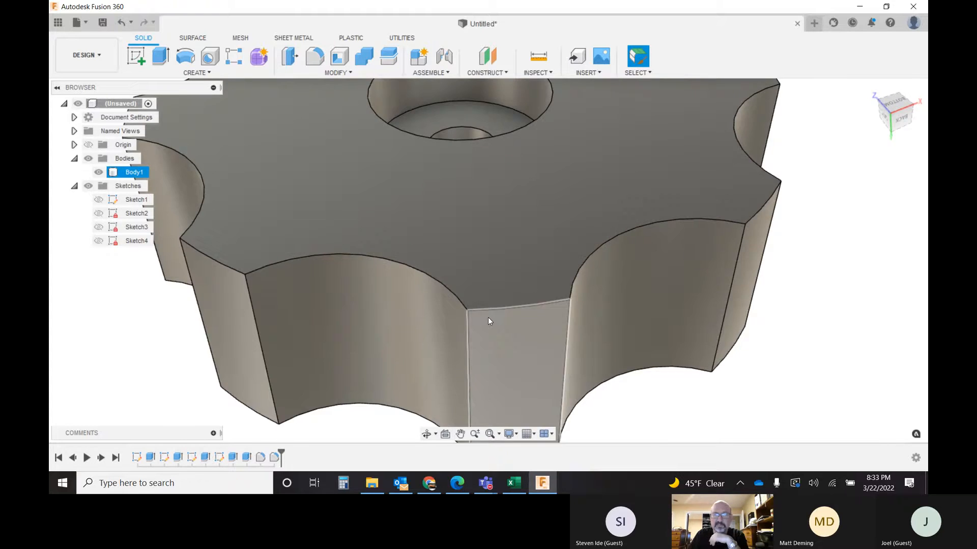
pyautogui.scroll(-5, 486, 313)
pyautogui.click(315, 56)
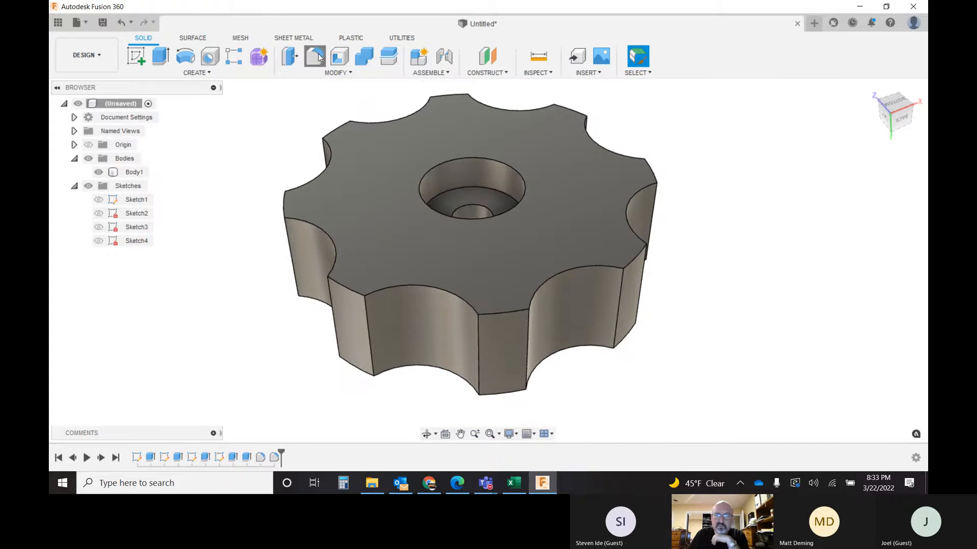
pyautogui.click(478, 352)
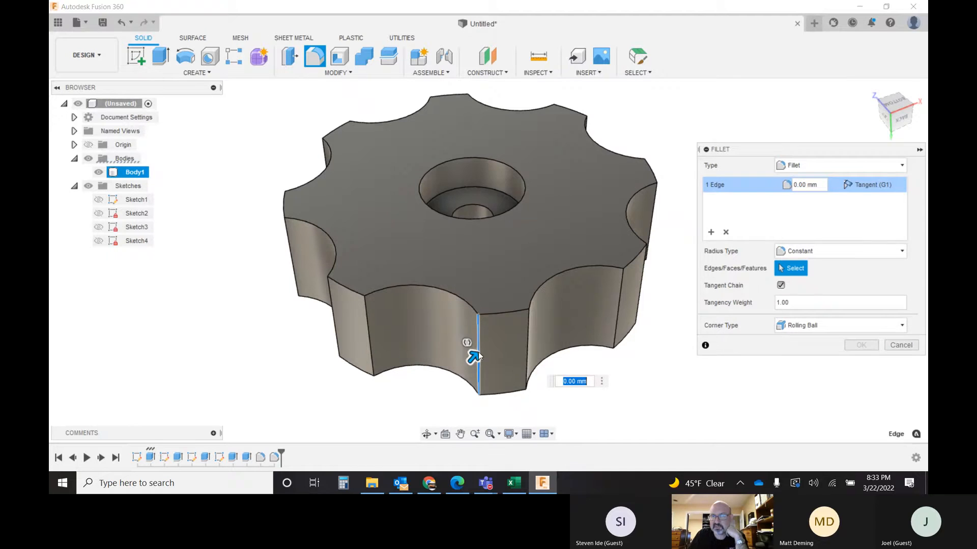
pyautogui.click(527, 335)
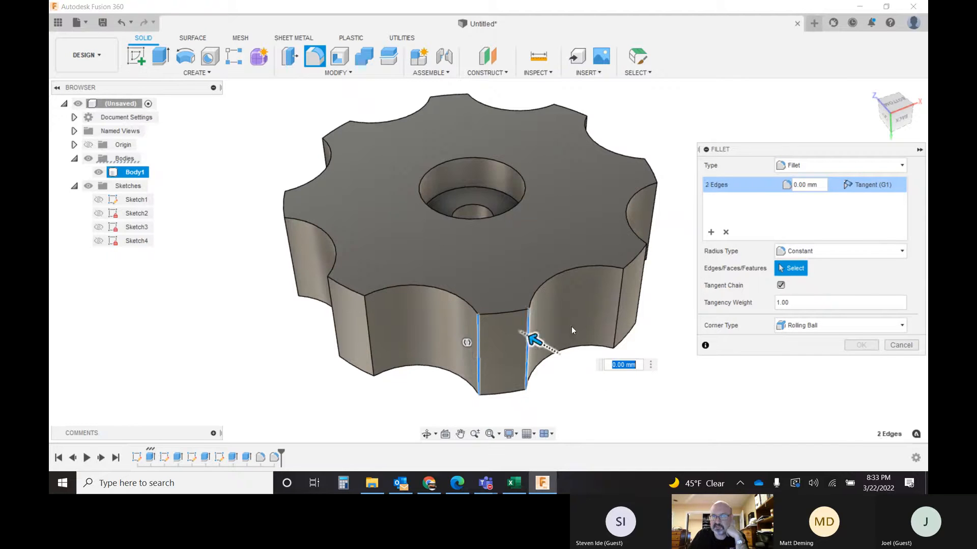
pyautogui.click(621, 306)
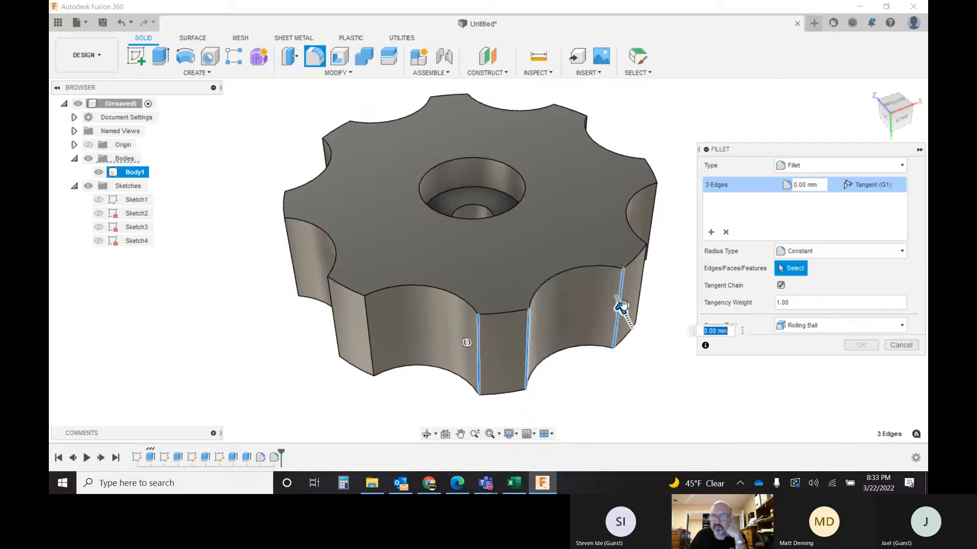
pyautogui.click(641, 277)
pyautogui.click(655, 208)
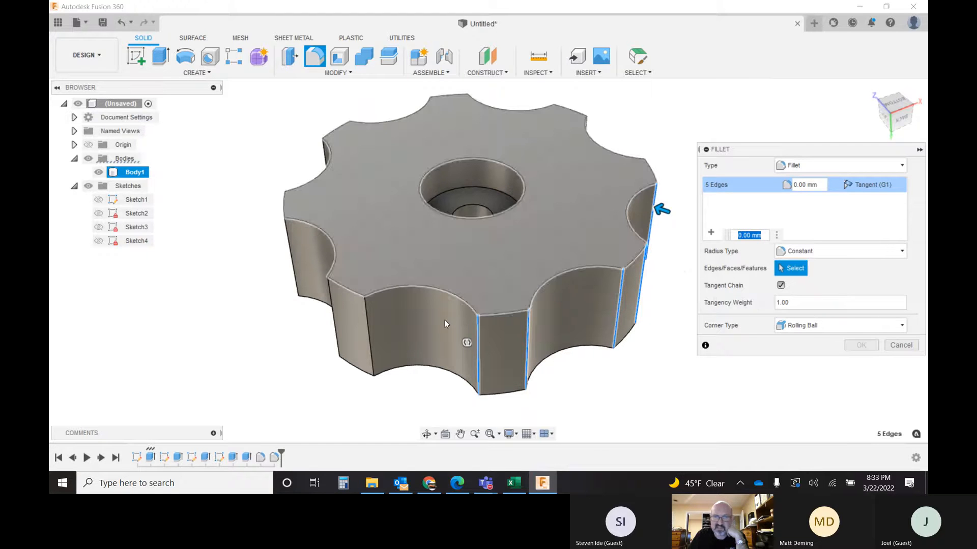
pyautogui.click(369, 334)
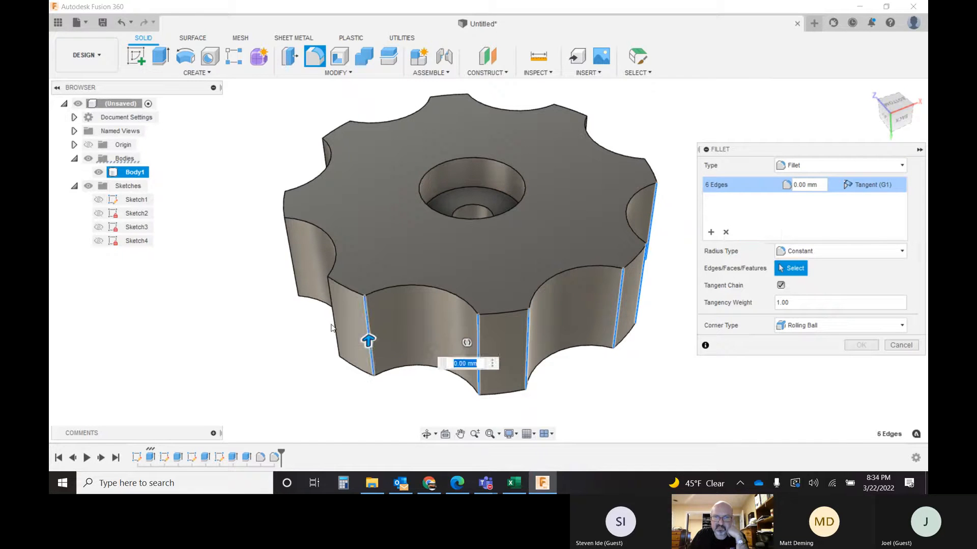
pyautogui.click(336, 328)
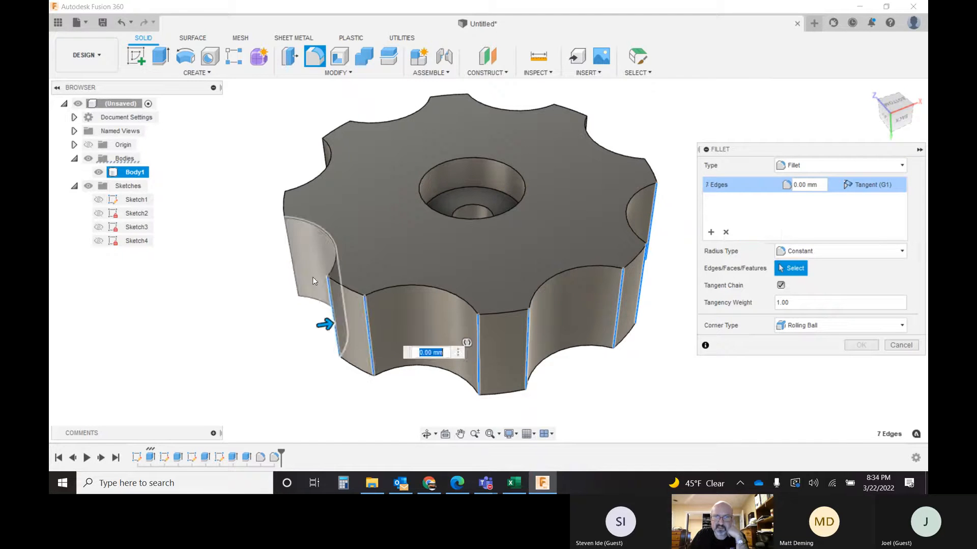
pyautogui.click(292, 261)
pyautogui.keyDown('shift'); pyautogui.moveTo(503, 245); pyautogui.dragTo(514, 265, button='middle'); pyautogui.keyUp('shift')
pyautogui.moveTo(505, 353)
pyautogui.keyDown('shift'); pyautogui.mouseDown(button='middle')
pyautogui.moveTo(569, 310)
pyautogui.moveTo(590, 264)
pyautogui.mouseUp(button='middle'); pyautogui.keyUp('shift')
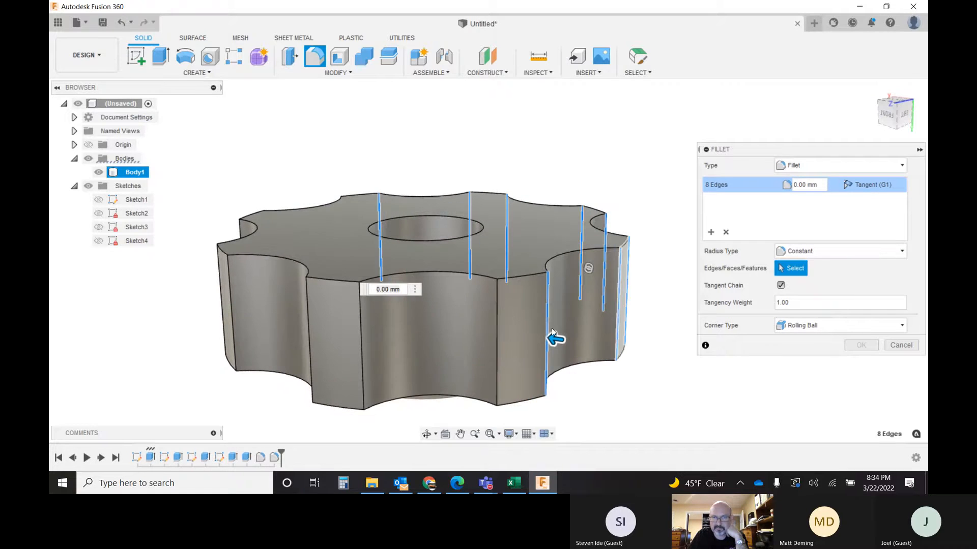
pyautogui.click(499, 348)
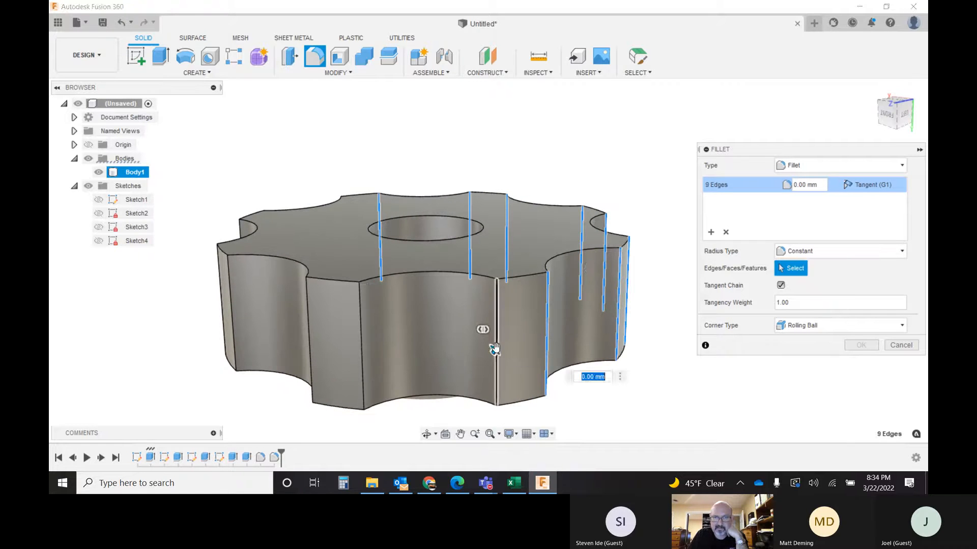
pyautogui.click(361, 353)
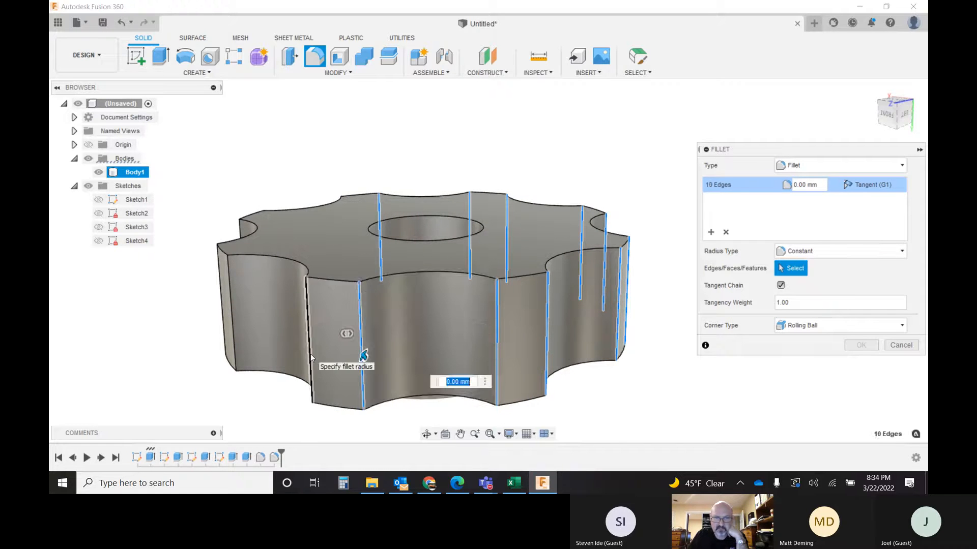
pyautogui.click(310, 353)
pyautogui.click(233, 344)
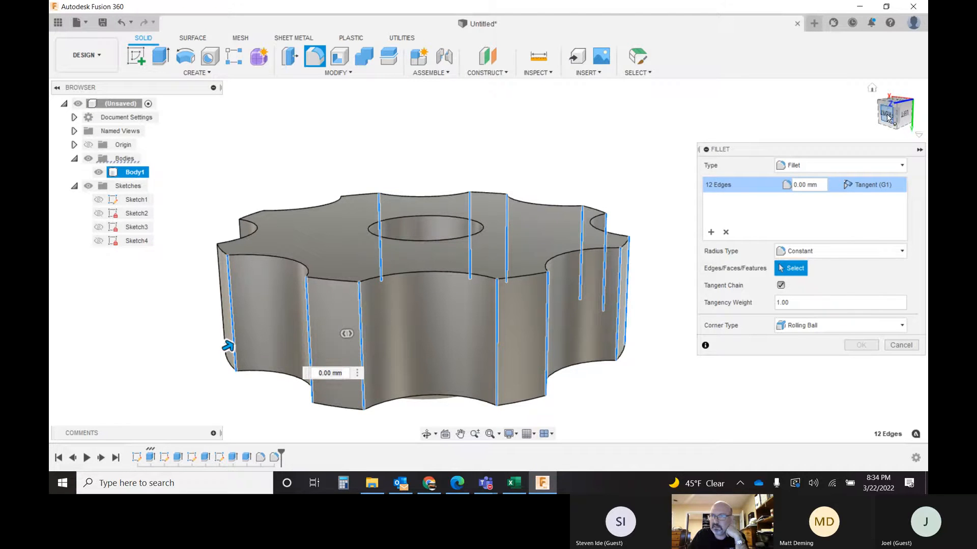
pyautogui.moveTo(227, 346)
pyautogui.keyDown('shift'); pyautogui.mouseDown(button='middle')
pyautogui.moveTo(255, 371)
pyautogui.moveTo(467, 359)
pyautogui.moveTo(563, 382)
pyautogui.moveTo(671, 375)
pyautogui.mouseUp(button='middle'); pyautogui.keyUp('shift')
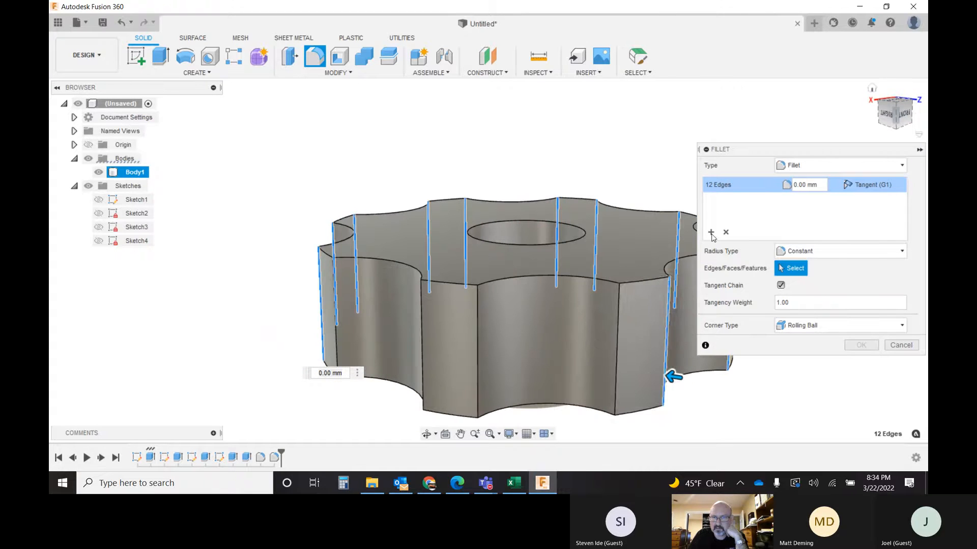
pyautogui.click(617, 356)
pyautogui.click(481, 346)
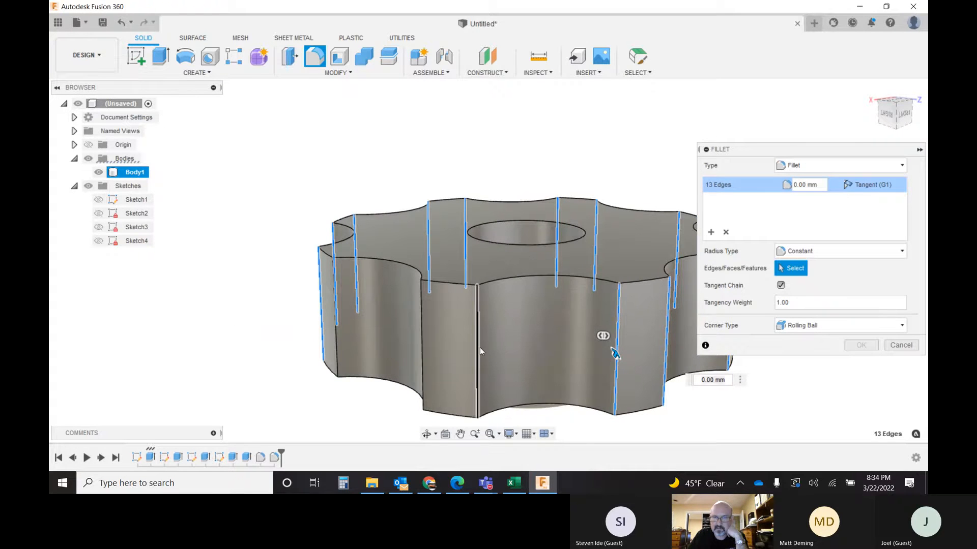
pyautogui.click(422, 349)
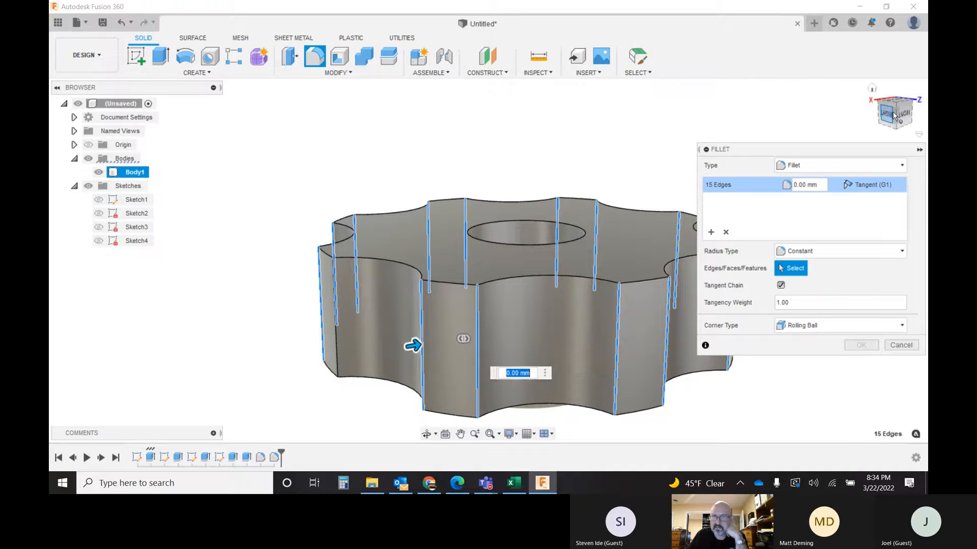
pyautogui.keyDown('shift'); pyautogui.moveTo(414, 342); pyautogui.dragTo(582, 349, button='middle'); pyautogui.keyUp('shift')
pyautogui.click(456, 318)
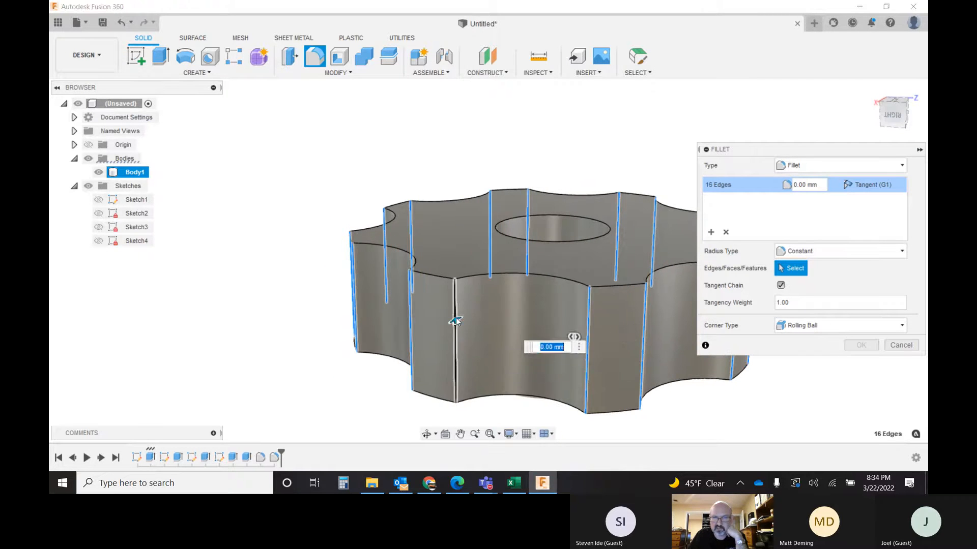
pyautogui.write('.5')
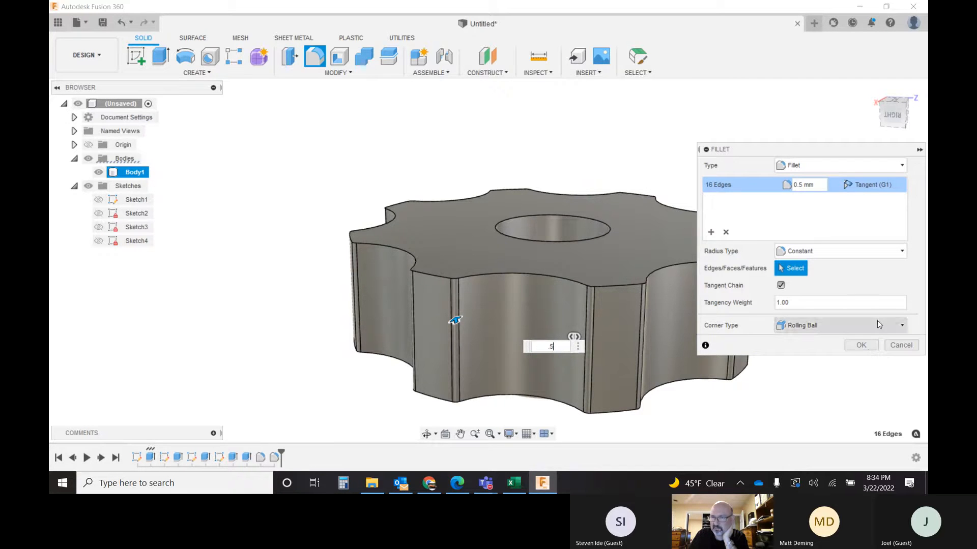
pyautogui.click(859, 346)
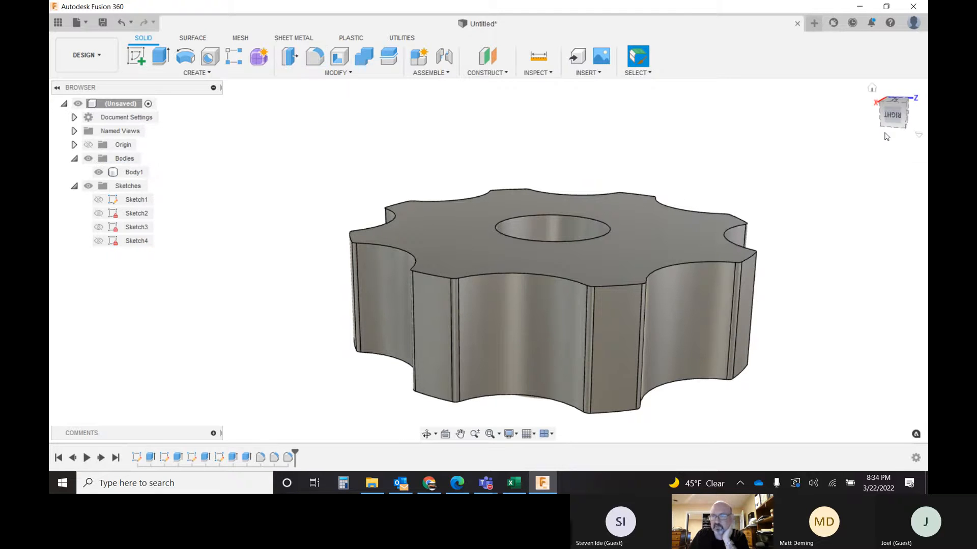
# Step: Fillet the whole scalloped outer edge of the counterbored face with a 1 mm constant radius and Rolling Ball corners
pyautogui.moveTo(484, 247)
pyautogui.keyDown('shift'); pyautogui.mouseDown(button='middle')
pyautogui.moveTo(488, 260)
pyautogui.moveTo(896, 118)
pyautogui.mouseUp(button='middle'); pyautogui.keyUp('shift')
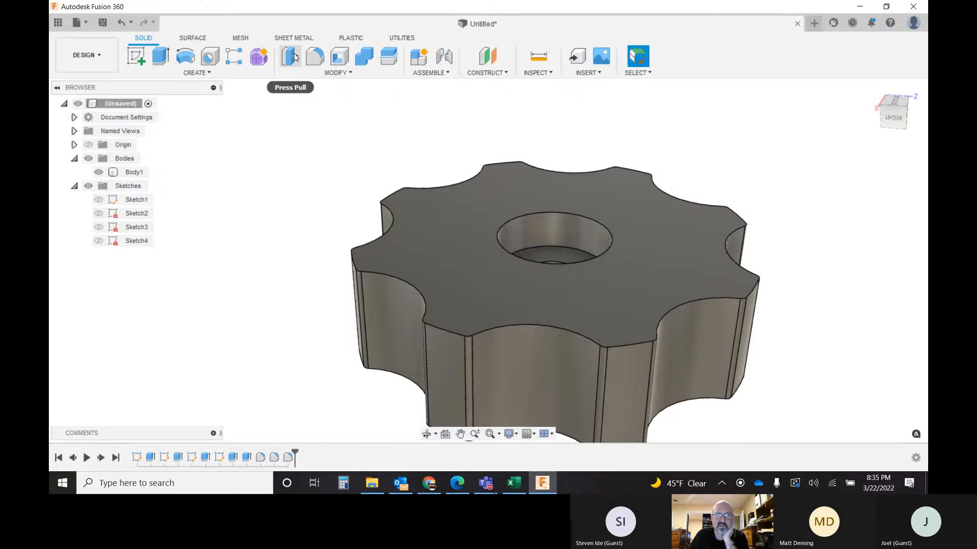
pyautogui.click(315, 58)
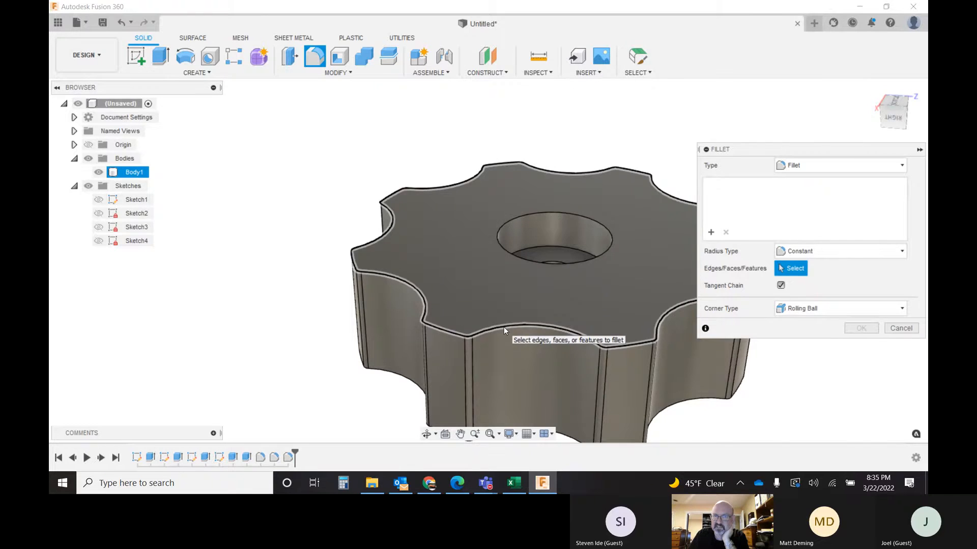
pyautogui.click(504, 329)
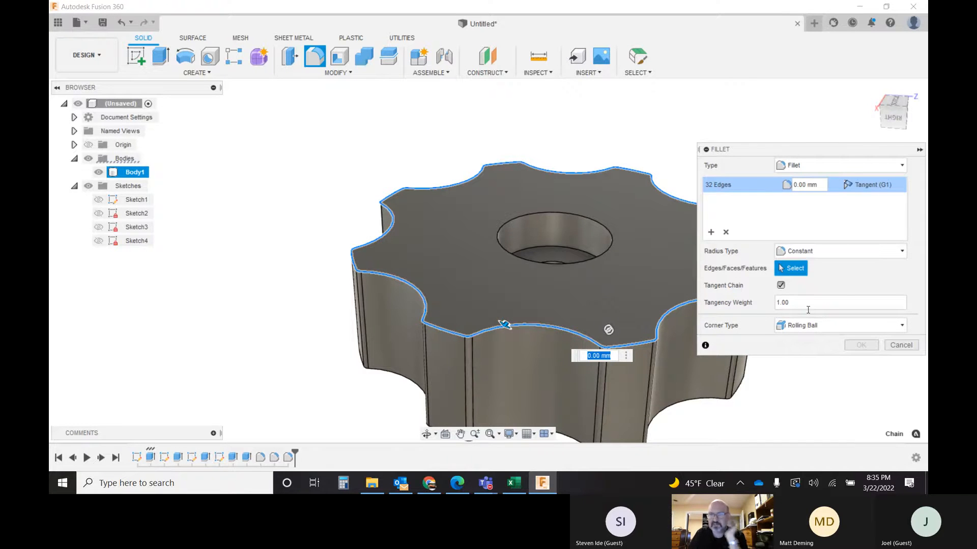
pyautogui.write('1')
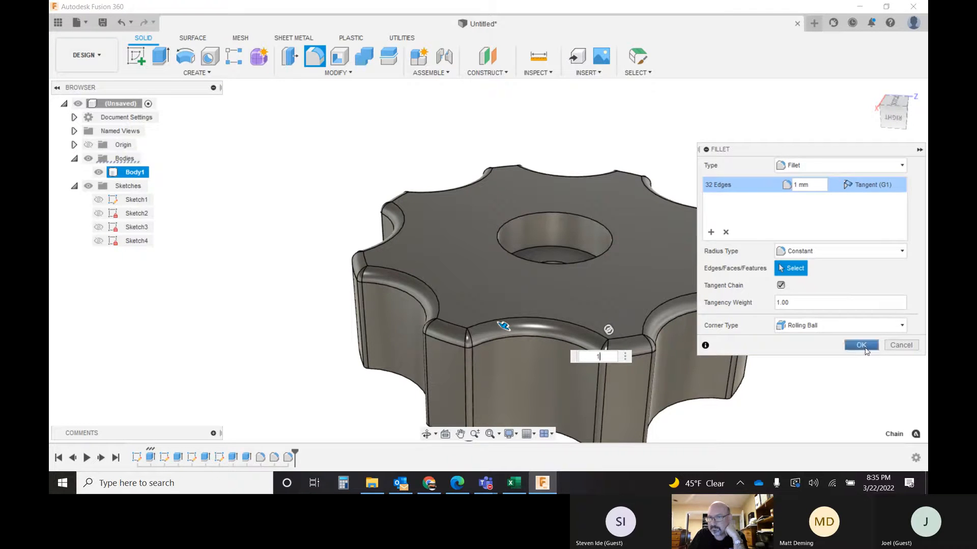
pyautogui.click(901, 327)
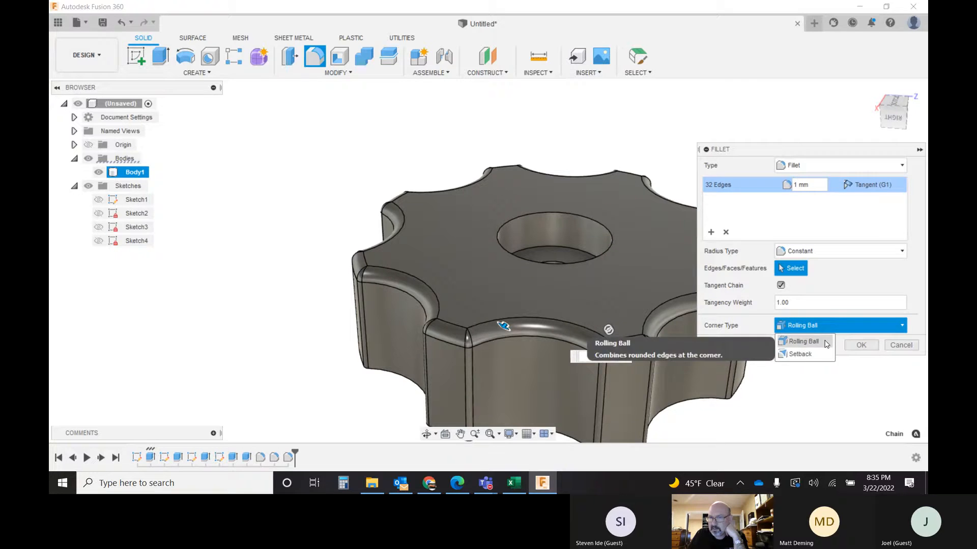
pyautogui.click(818, 354)
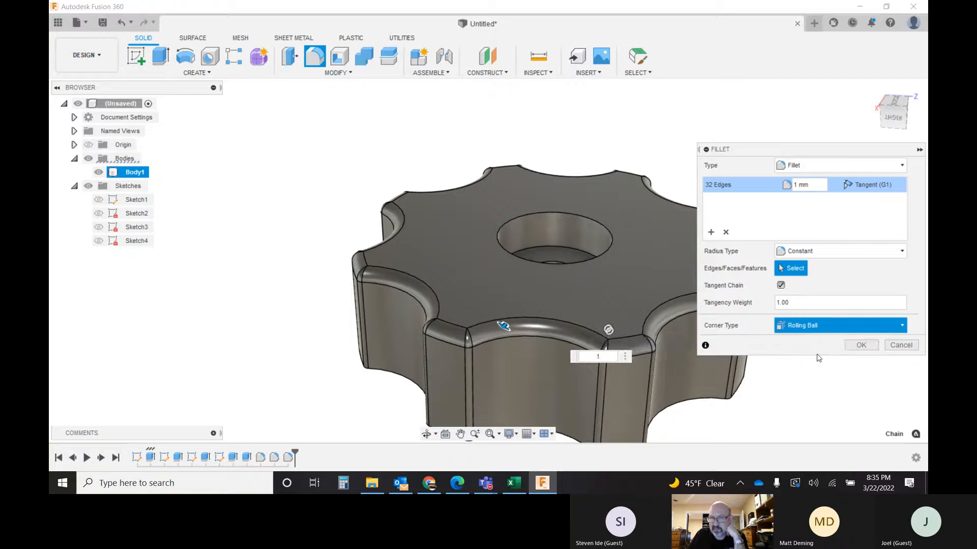
pyautogui.click(814, 326)
pyautogui.click(809, 342)
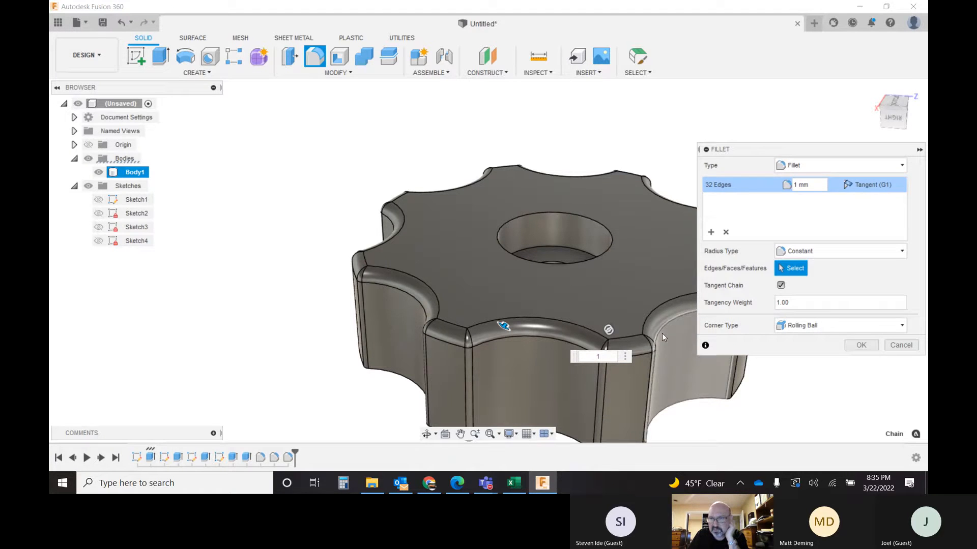
pyautogui.click(861, 345)
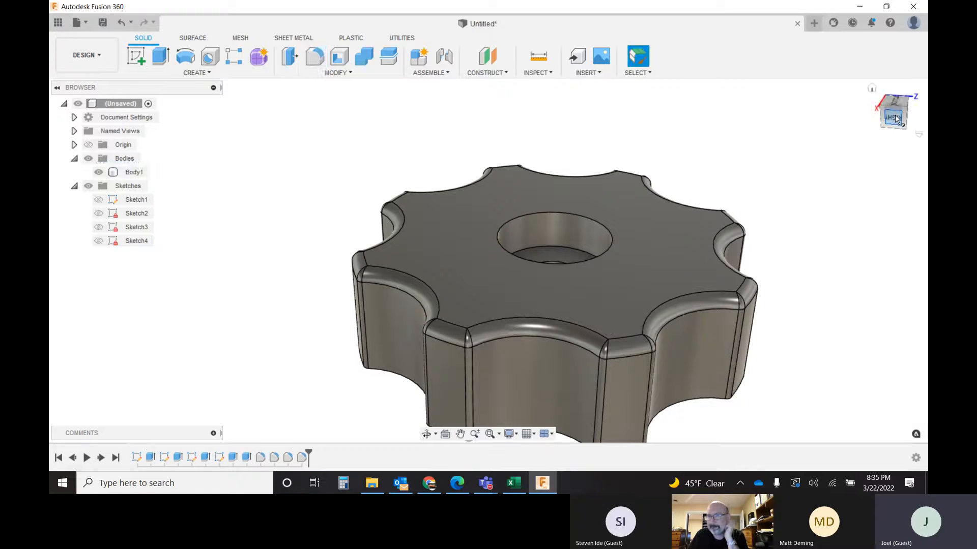
# Step: Open the knob's first sketch to examine the notch profile and its dimensions, and close the sketch again
pyautogui.moveTo(488, 261)
pyautogui.keyDown('shift'); pyautogui.mouseDown(button='middle')
pyautogui.moveTo(488, 234)
pyautogui.moveTo(539, 239)
pyautogui.mouseUp(button='middle'); pyautogui.keyUp('shift')
pyautogui.click(592, 324)
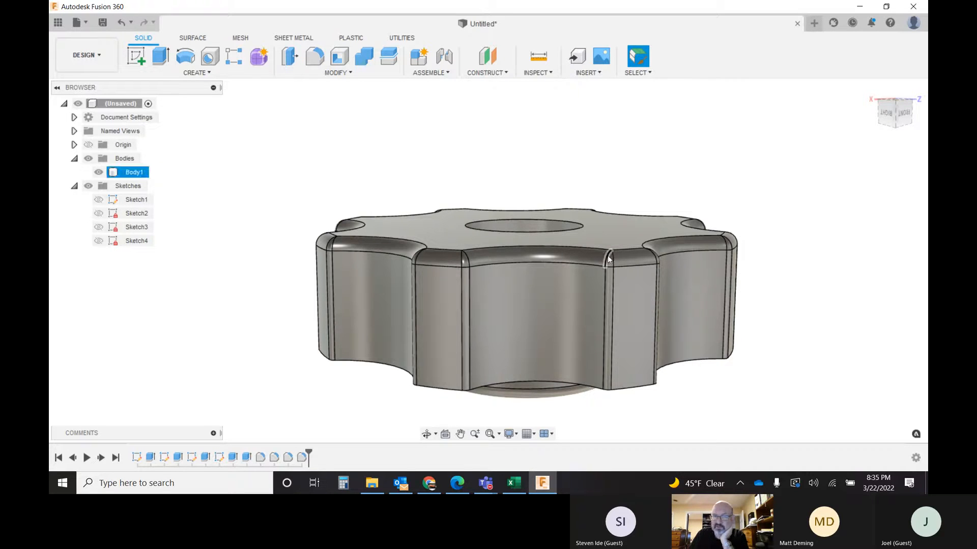
pyautogui.click(136, 457)
pyautogui.click(136, 460)
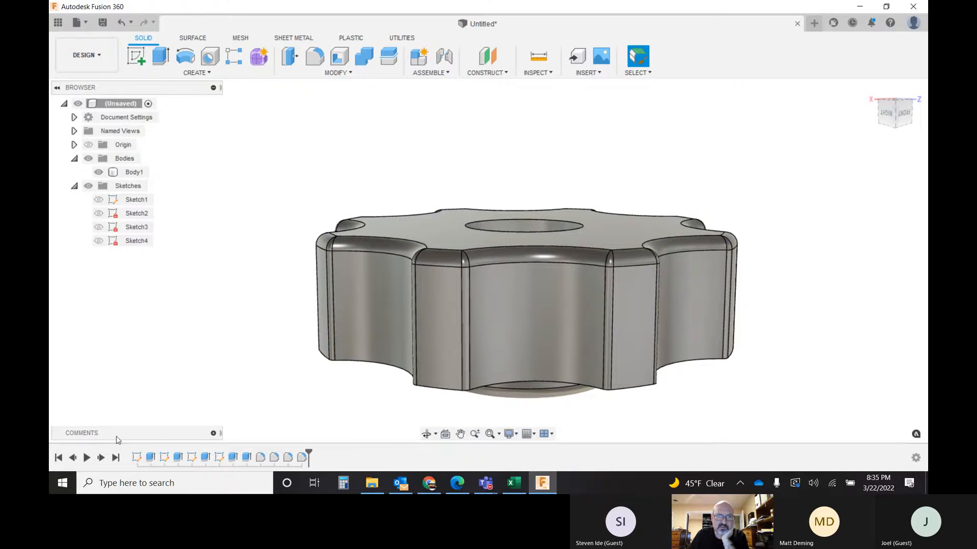
pyautogui.doubleClick(136, 458)
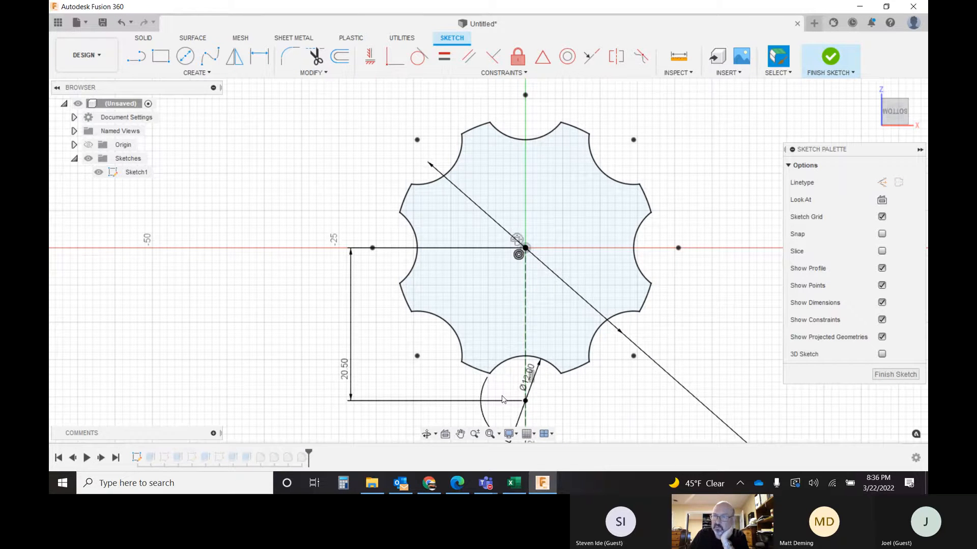
pyautogui.click(897, 376)
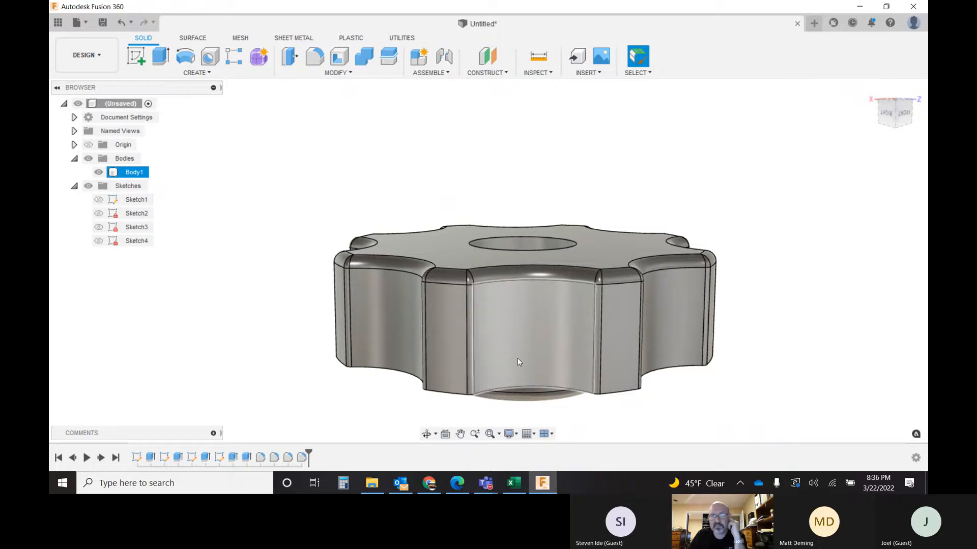
pyautogui.press('Escape')
pyautogui.click(199, 75)
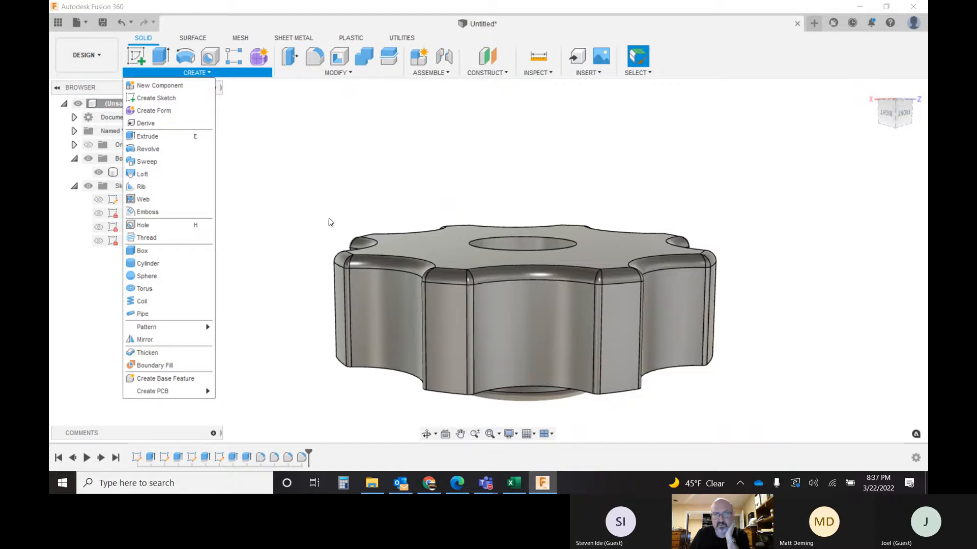
pyautogui.click(287, 172)
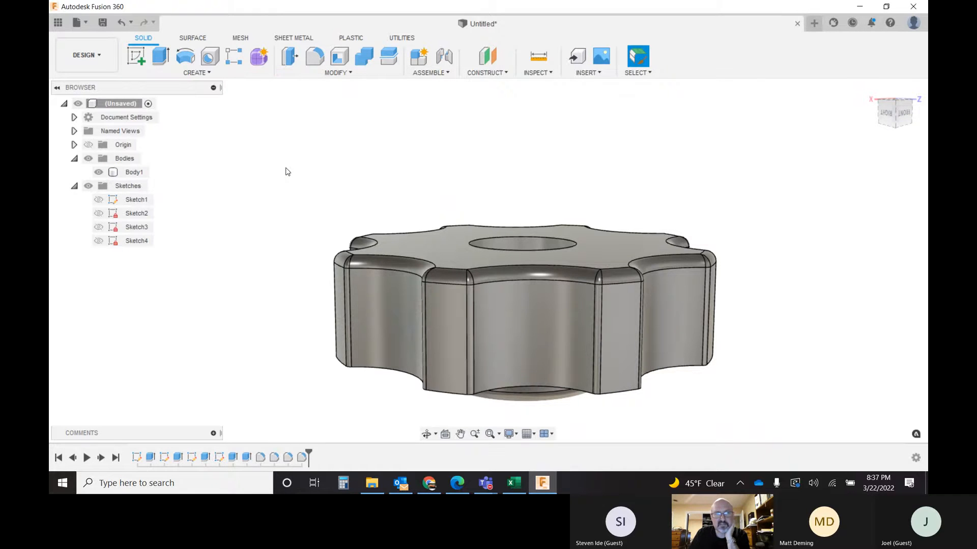
pyautogui.click(338, 73)
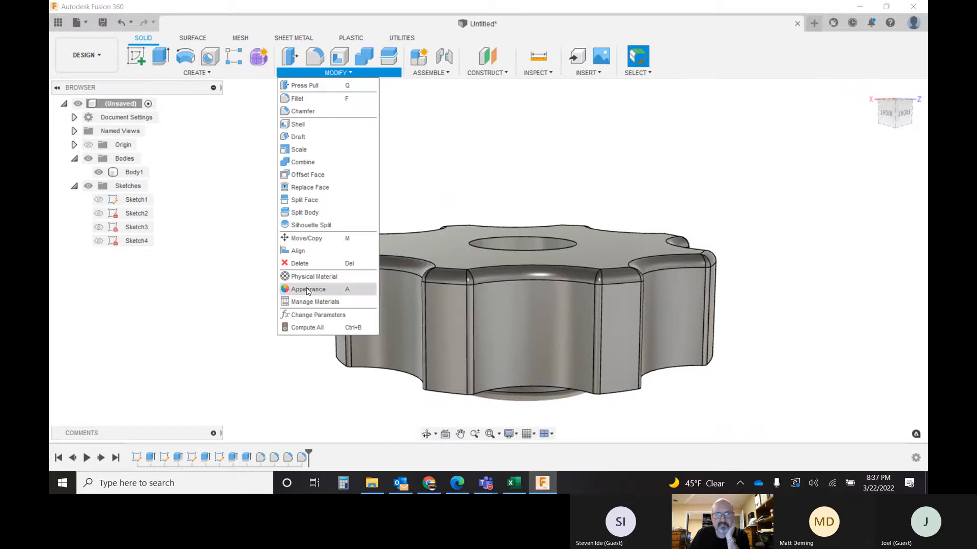
pyautogui.click(263, 174)
pyautogui.click(204, 72)
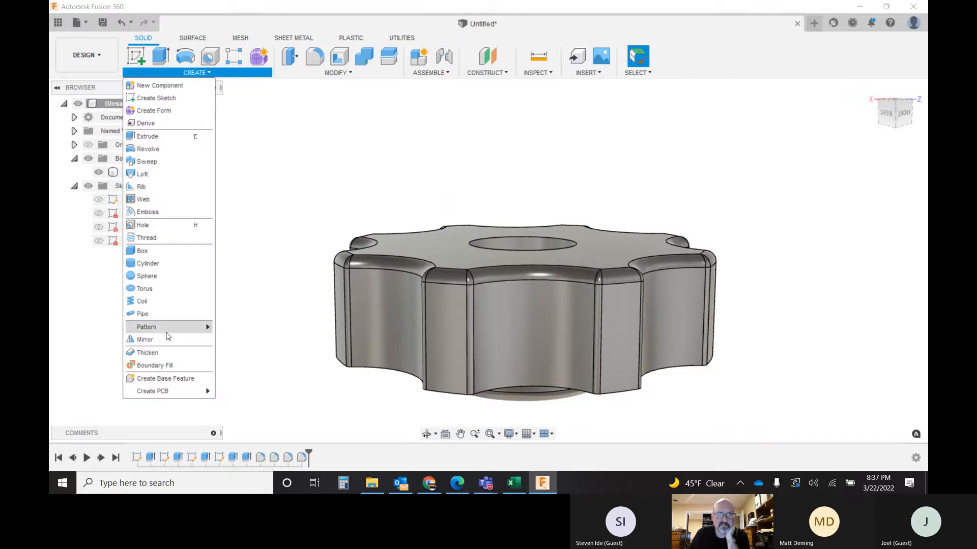
pyautogui.moveTo(197, 330)
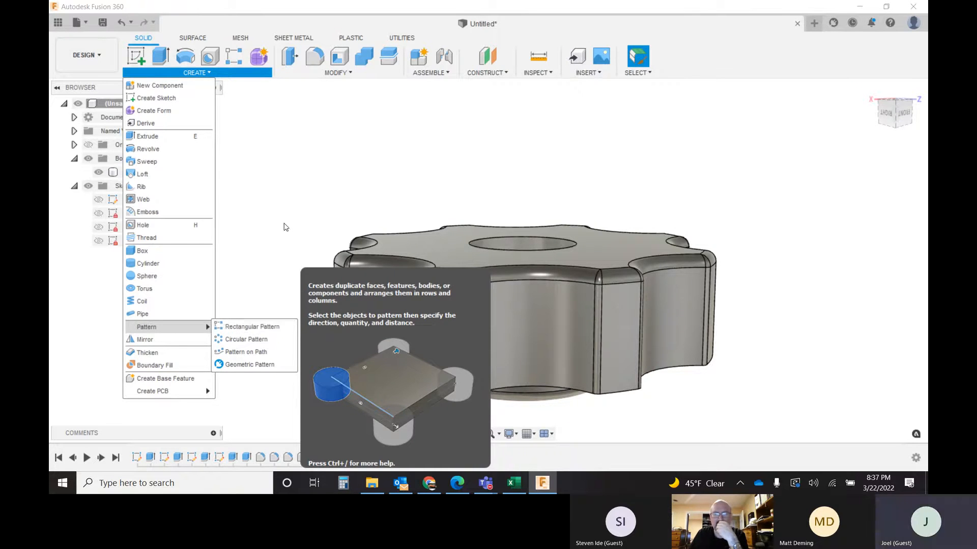
# Step: Add the scalloped outer edge of the boss-side face to the last fillet feature as a second set with a 1 mm radius
pyautogui.click(286, 226)
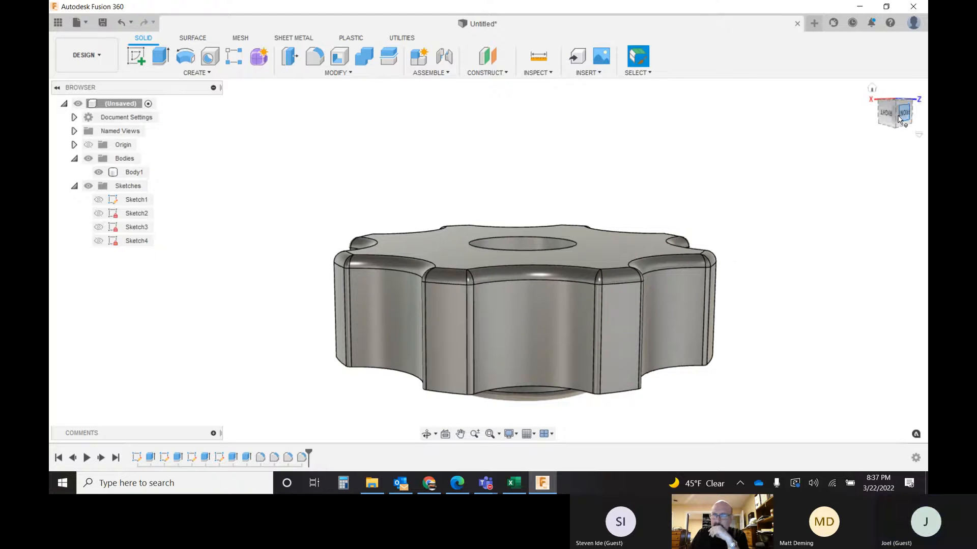
pyautogui.moveTo(895, 119)
pyautogui.mouseDown()
pyautogui.moveTo(895, 137)
pyautogui.moveTo(900, 104)
pyautogui.mouseUp()
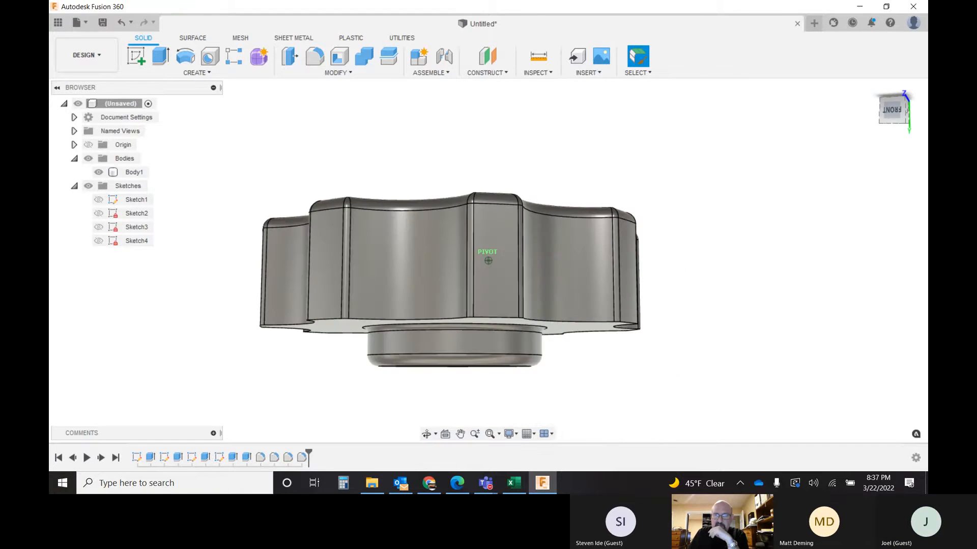
pyautogui.moveTo(487, 261)
pyautogui.keyDown('shift'); pyautogui.mouseDown(button='middle')
pyautogui.moveTo(496, 307)
pyautogui.moveTo(493, 239)
pyautogui.moveTo(511, 298)
pyautogui.moveTo(489, 280)
pyautogui.moveTo(492, 224)
pyautogui.mouseUp(button='middle'); pyautogui.keyUp('shift')
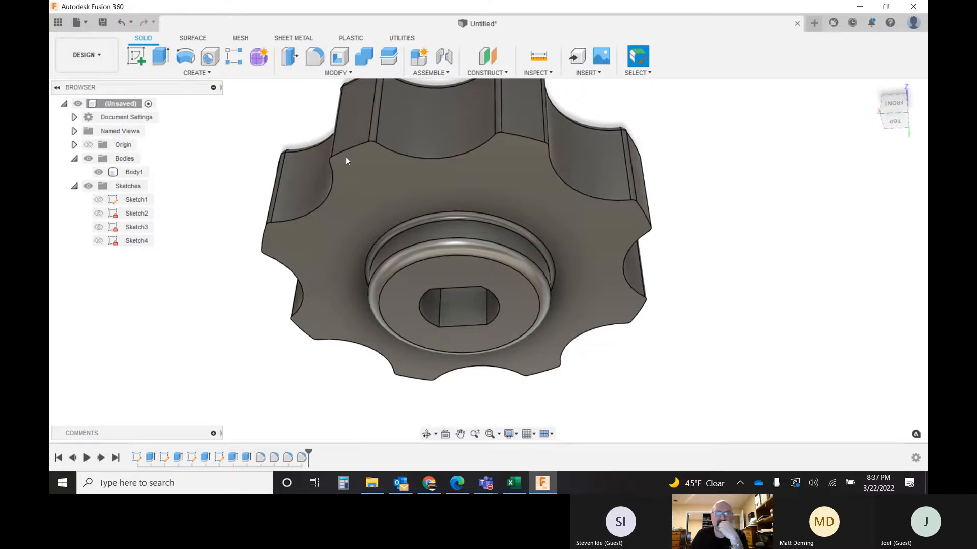
pyautogui.moveTo(893, 105)
pyautogui.mouseDown()
pyautogui.moveTo(892, 136)
pyautogui.moveTo(872, 161)
pyautogui.moveTo(849, 147)
pyautogui.moveTo(860, 101)
pyautogui.mouseUp()
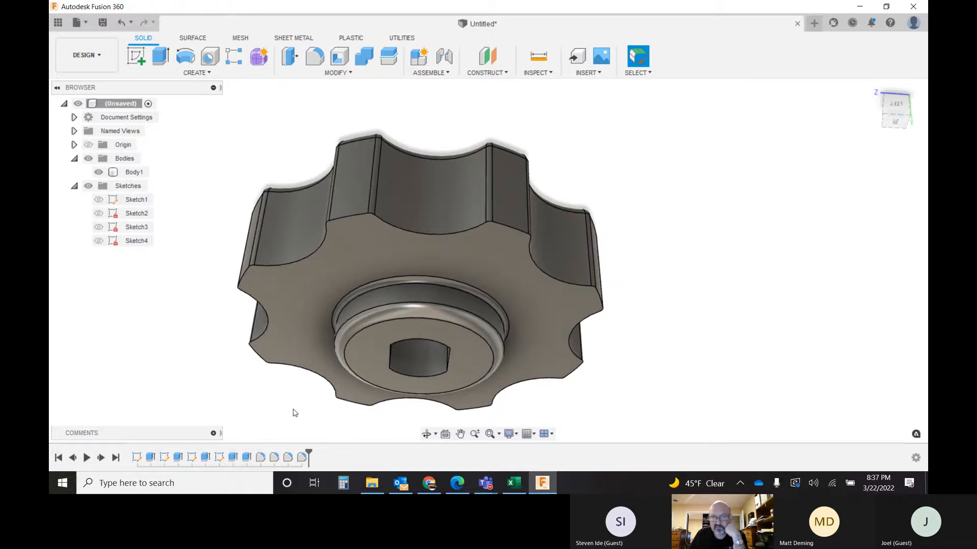
pyautogui.click(301, 457)
pyautogui.doubleClick(301, 457)
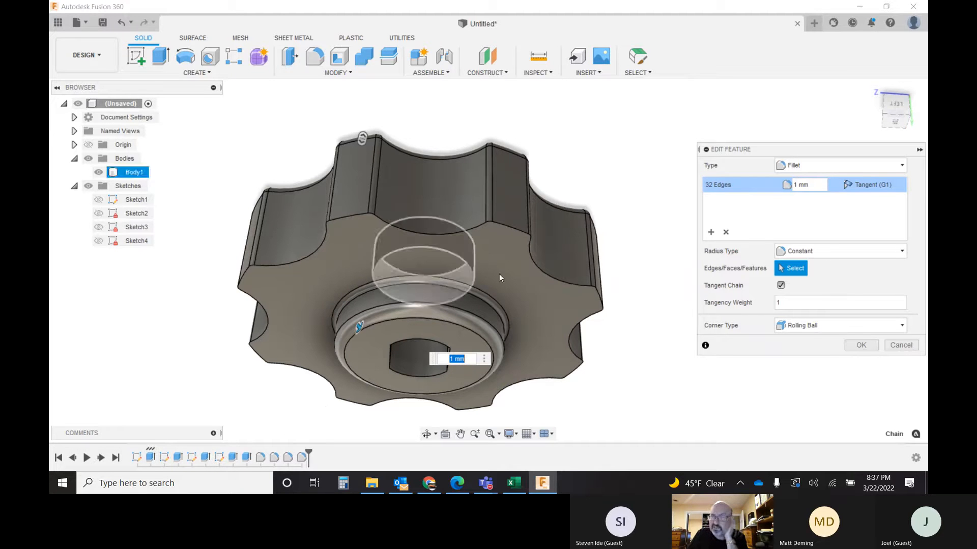
pyautogui.click(710, 232)
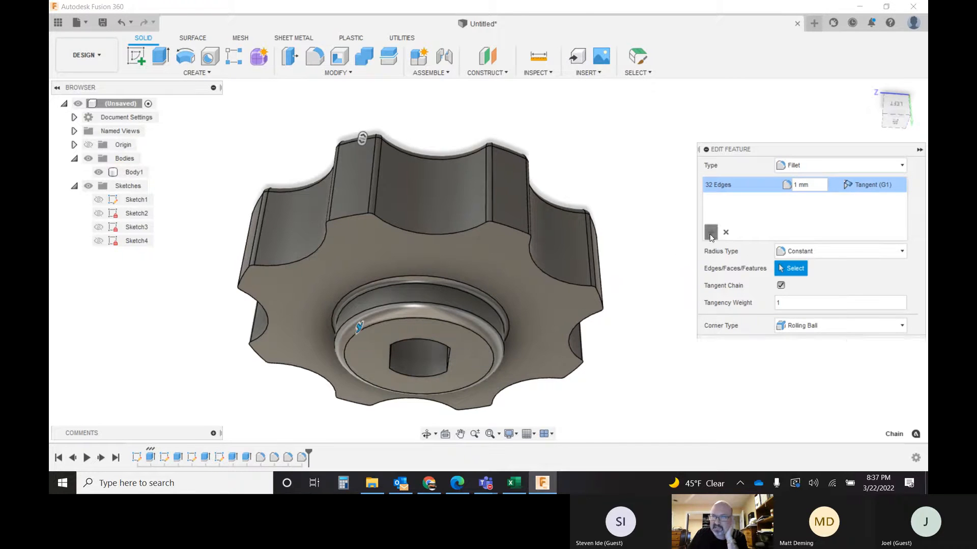
pyautogui.click(448, 233)
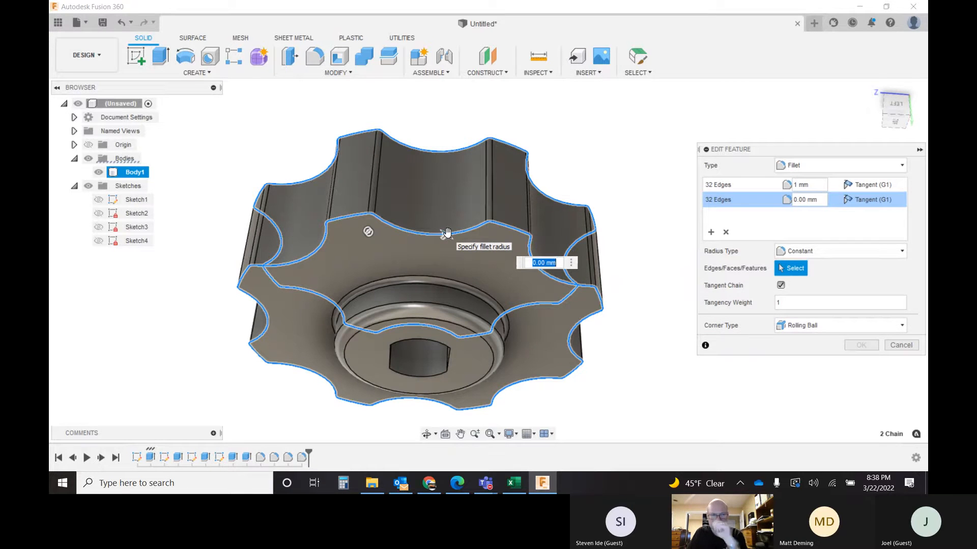
pyautogui.write('1')
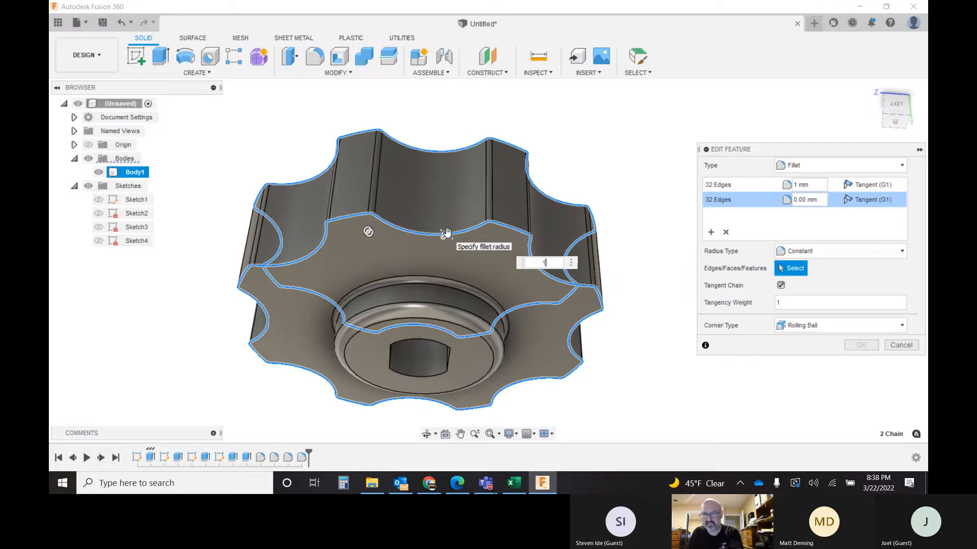
pyautogui.press('Return')
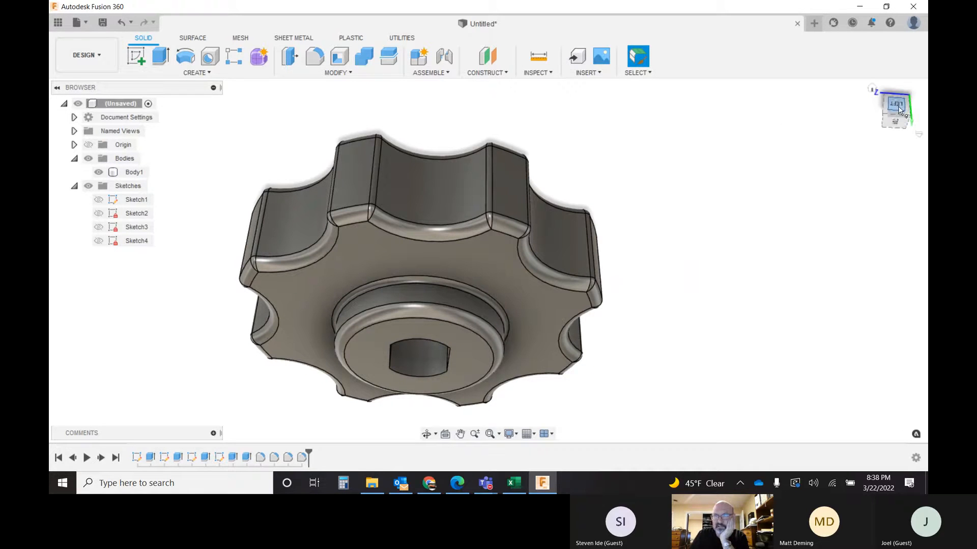
# Step: Examine the filleted knob from all sides, including the counterbore, the rim edges and the boss with its double-flat pocket
pyautogui.moveTo(899, 111)
pyautogui.mouseDown()
pyautogui.moveTo(904, 145)
pyautogui.moveTo(894, 121)
pyautogui.moveTo(883, 123)
pyautogui.moveTo(905, 167)
pyautogui.moveTo(926, 141)
pyautogui.moveTo(880, 151)
pyautogui.mouseUp()
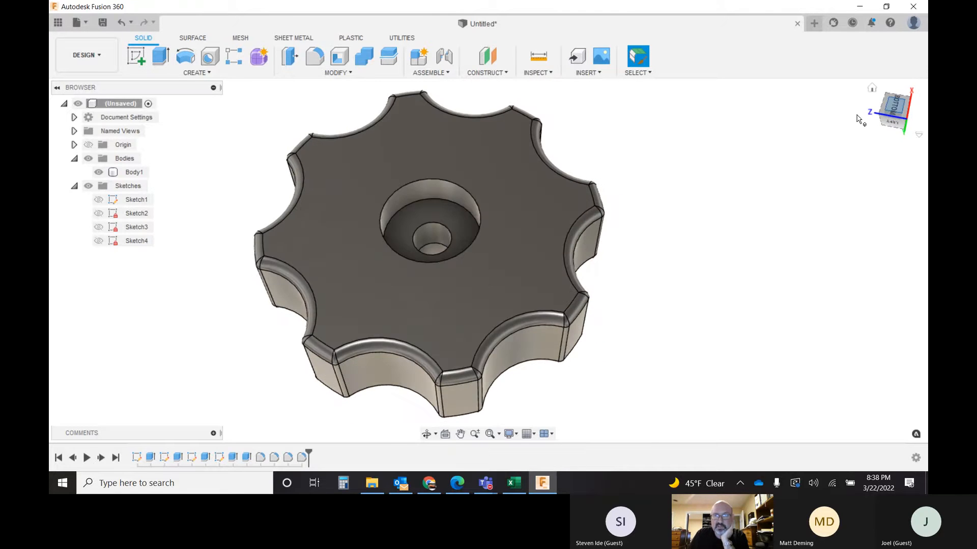
pyautogui.scroll(-2, 471, 238)
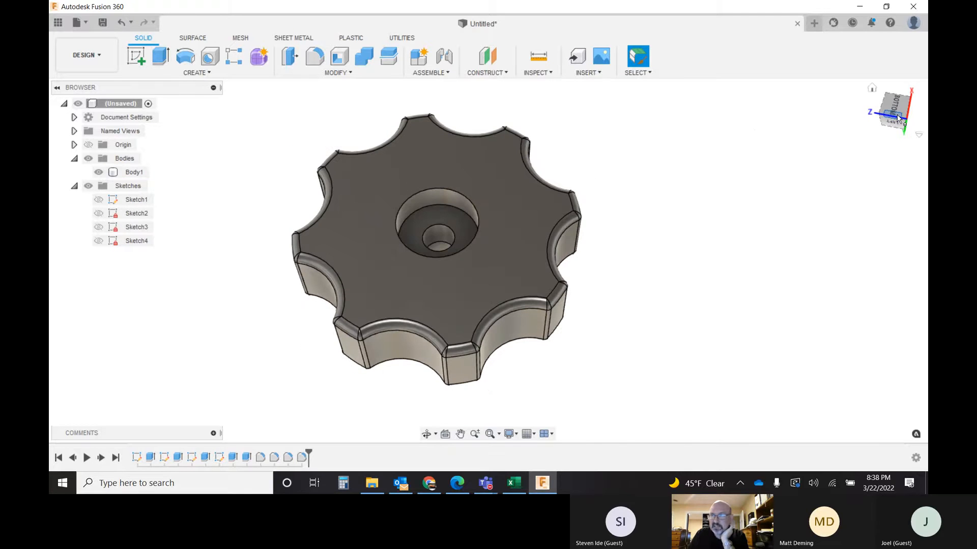
pyautogui.moveTo(895, 106)
pyautogui.mouseDown()
pyautogui.moveTo(881, 153)
pyautogui.moveTo(882, 204)
pyautogui.moveTo(883, 166)
pyautogui.mouseUp()
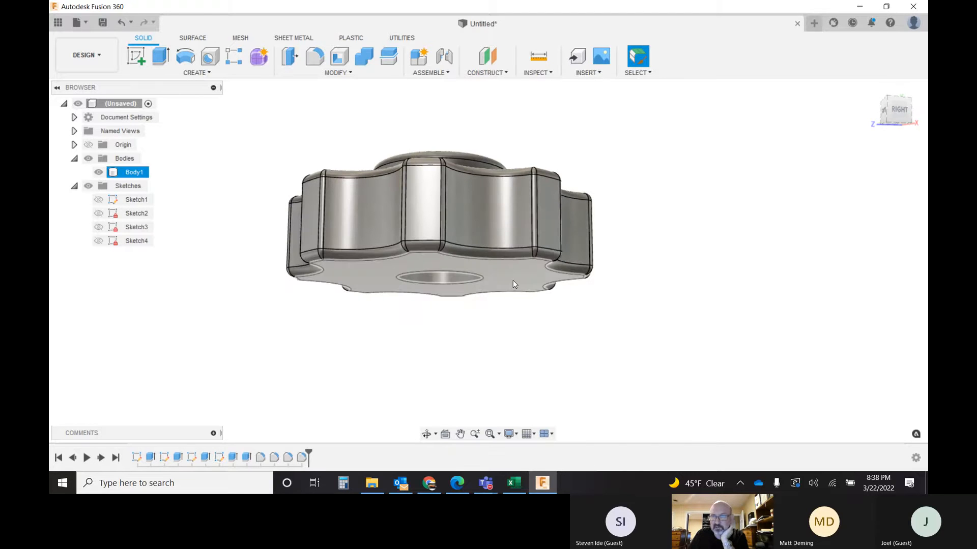
pyautogui.click(896, 110)
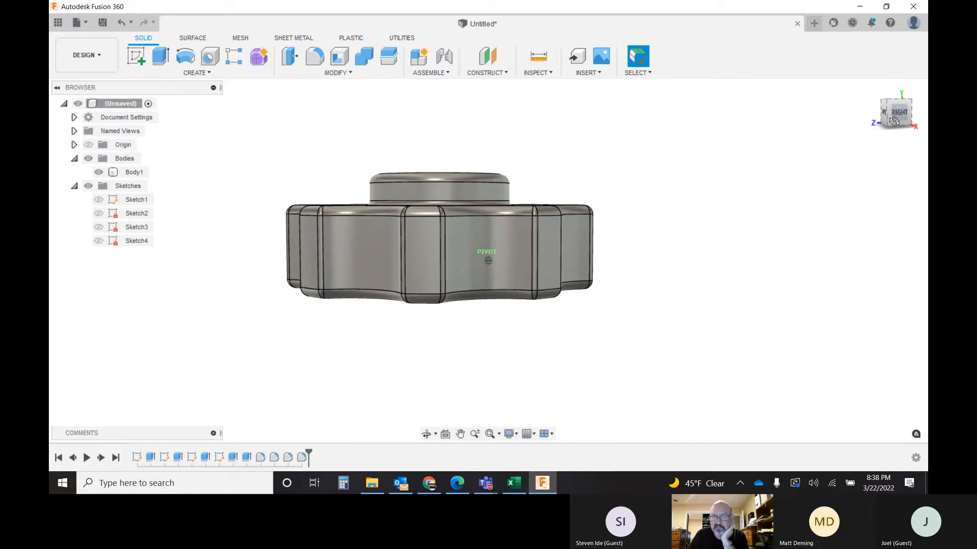
pyautogui.moveTo(900, 111)
pyautogui.mouseDown()
pyautogui.moveTo(898, 125)
pyautogui.moveTo(909, 108)
pyautogui.moveTo(892, 99)
pyautogui.mouseUp()
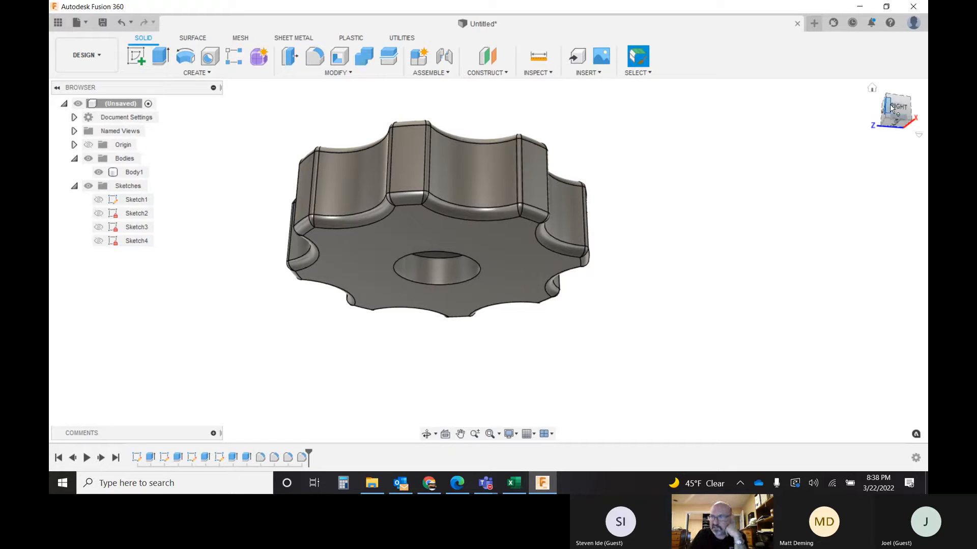
pyautogui.moveTo(895, 104)
pyautogui.keyDown('shift'); pyautogui.mouseDown(button='middle')
pyautogui.moveTo(875, 82)
pyautogui.moveTo(869, 108)
pyautogui.mouseUp(button='middle'); pyautogui.keyUp('shift')
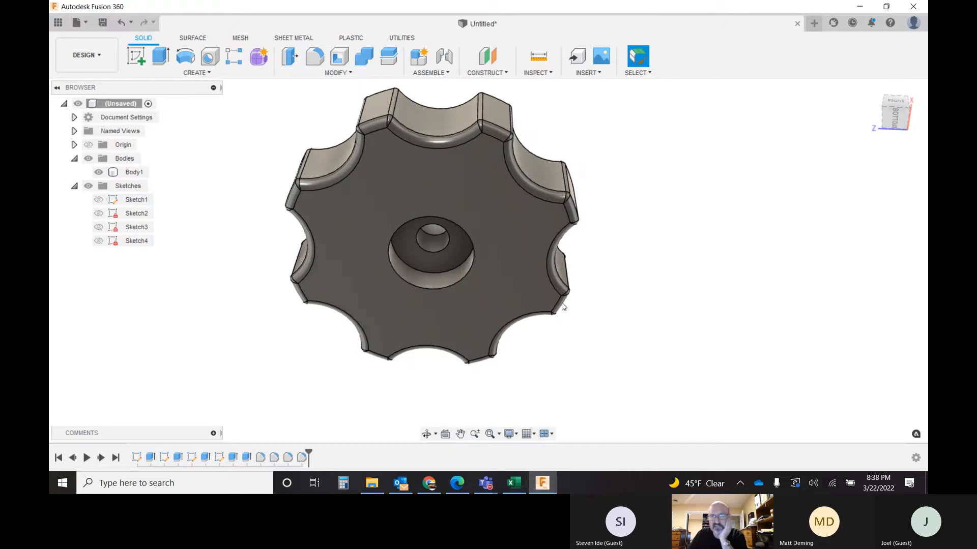
pyautogui.click(413, 261)
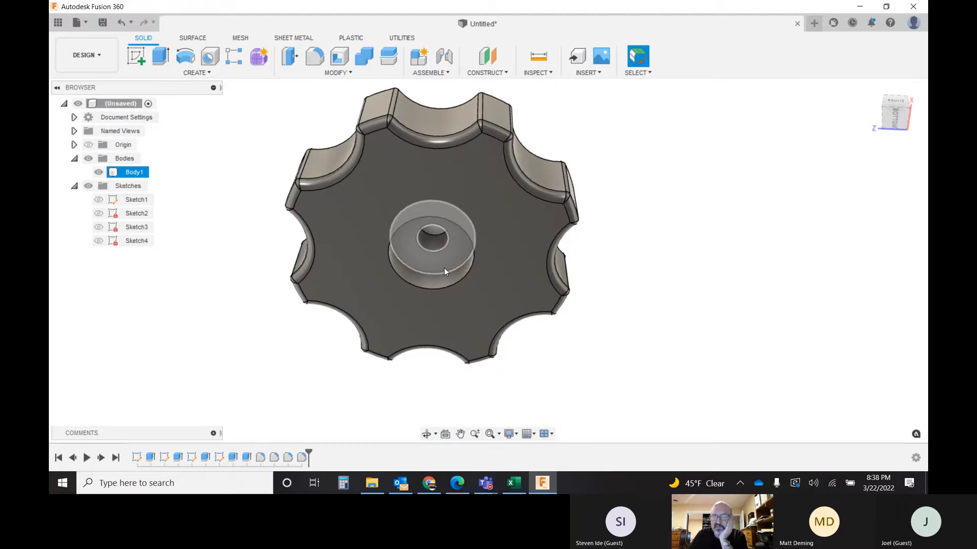
pyautogui.click(592, 202)
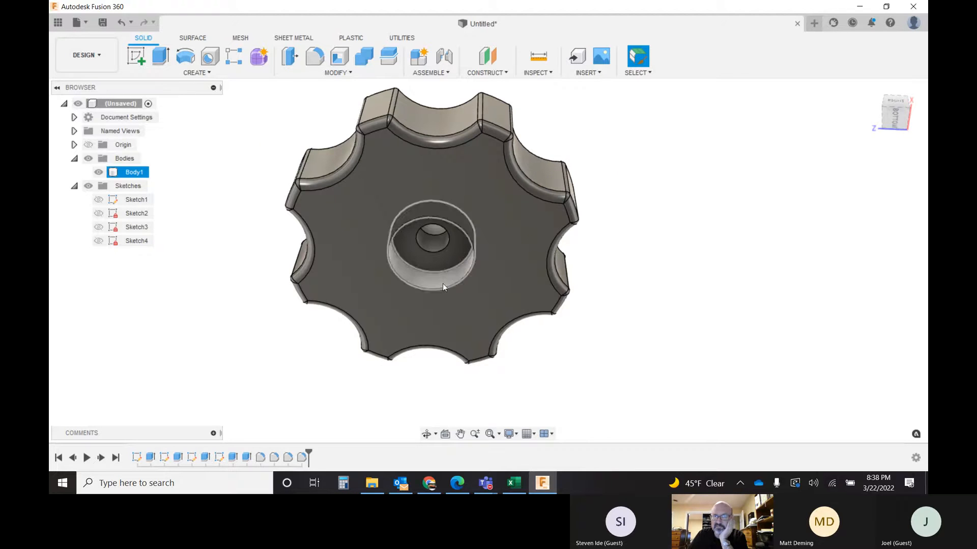
pyautogui.scroll(1, 443, 283)
pyautogui.moveTo(894, 122); pyautogui.dragTo(896, 144)
pyautogui.click(513, 289)
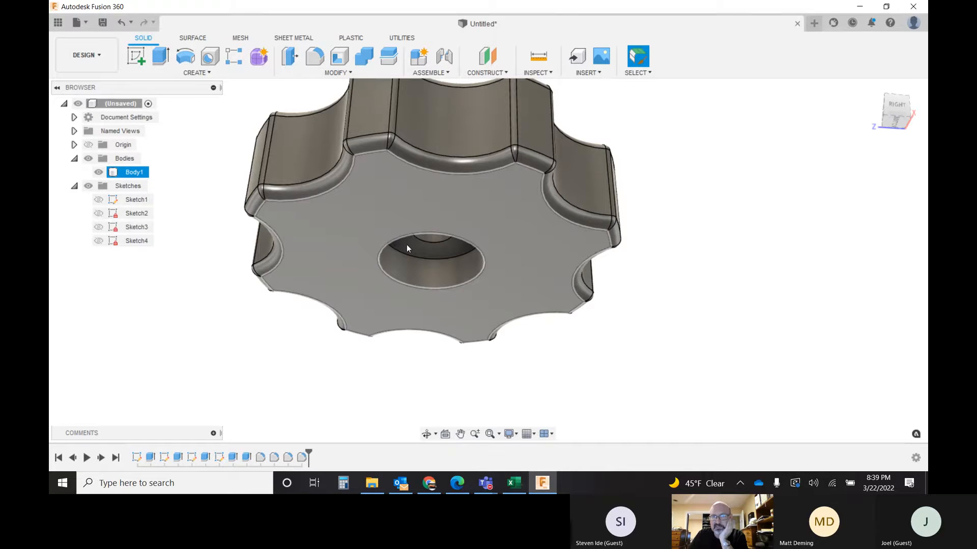
pyautogui.moveTo(897, 119)
pyautogui.mouseDown()
pyautogui.moveTo(895, 107)
pyautogui.moveTo(895, 224)
pyautogui.mouseUp()
pyautogui.click(895, 107)
pyautogui.moveTo(732, 168); pyautogui.dragTo(725, 250)
pyautogui.click(889, 119)
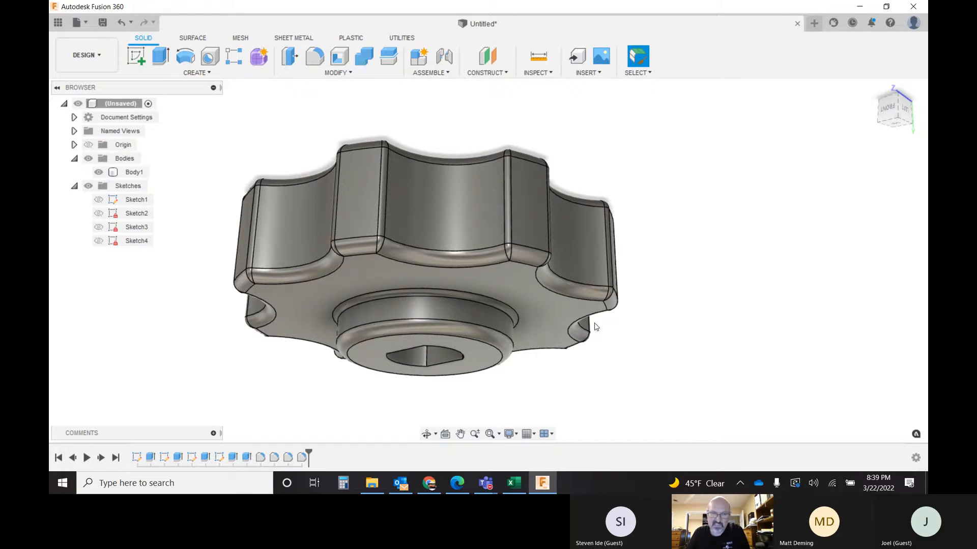
pyautogui.moveTo(891, 110)
pyautogui.mouseDown()
pyautogui.moveTo(896, 230)
pyautogui.moveTo(916, 255)
pyautogui.moveTo(940, 251)
pyautogui.mouseUp()
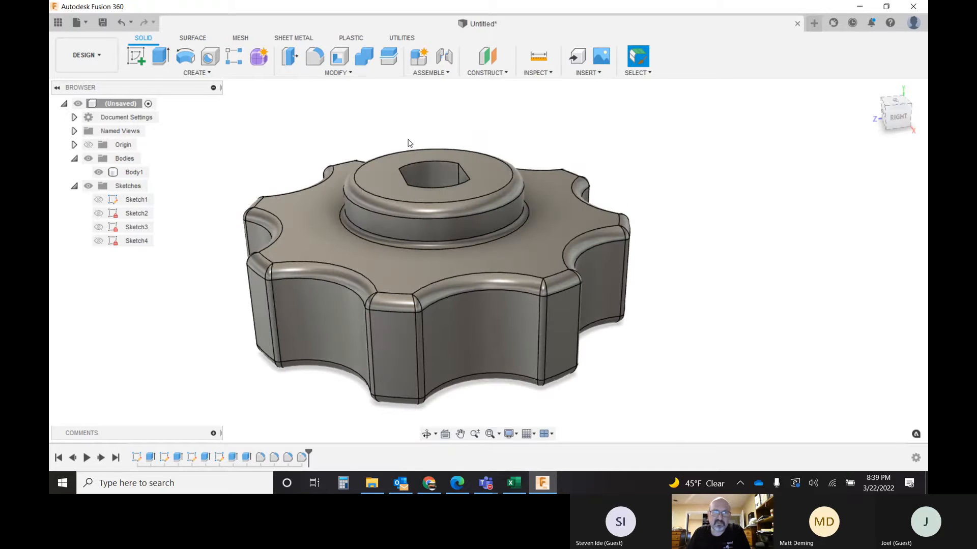
pyautogui.click(461, 433)
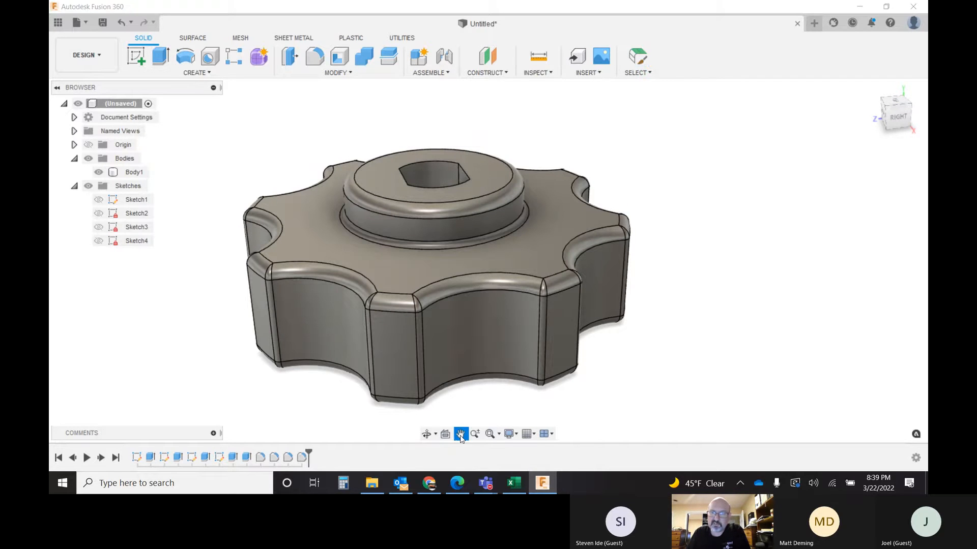
pyautogui.moveTo(453, 308); pyautogui.dragTo(499, 285)
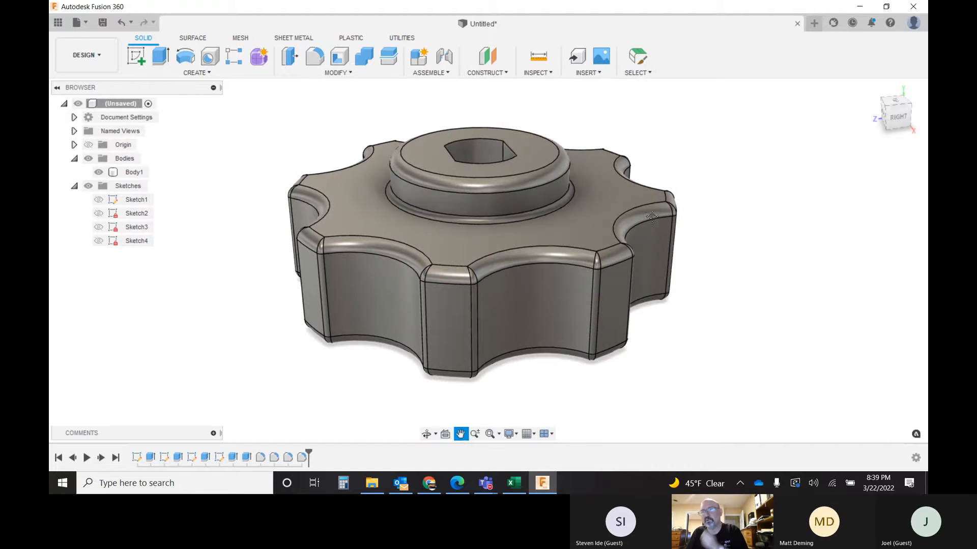
pyautogui.moveTo(897, 120); pyautogui.dragTo(896, 129)
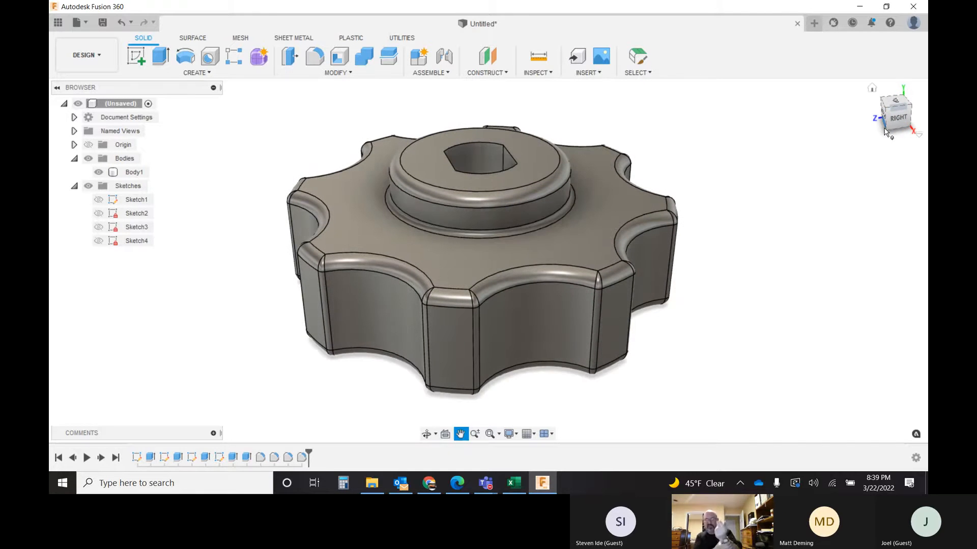
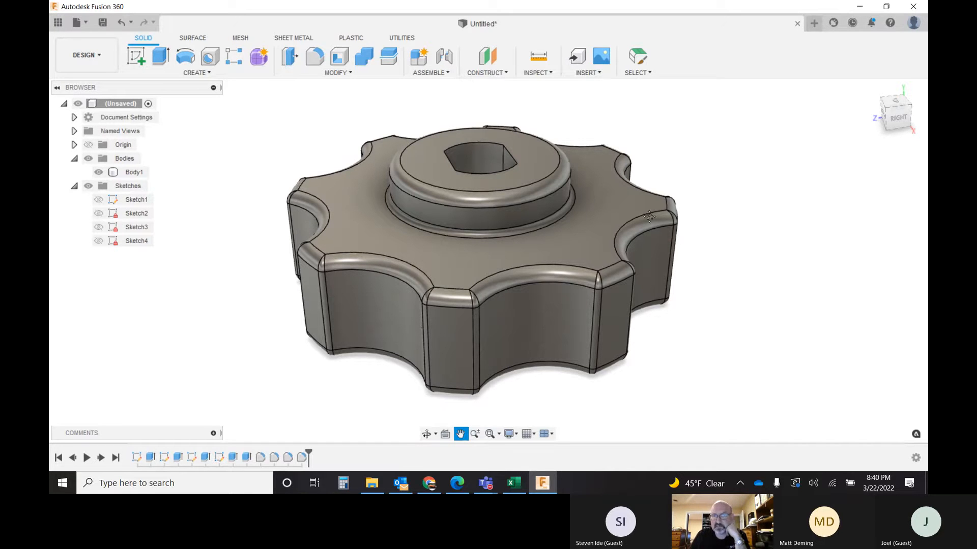
pyautogui.press('Escape')
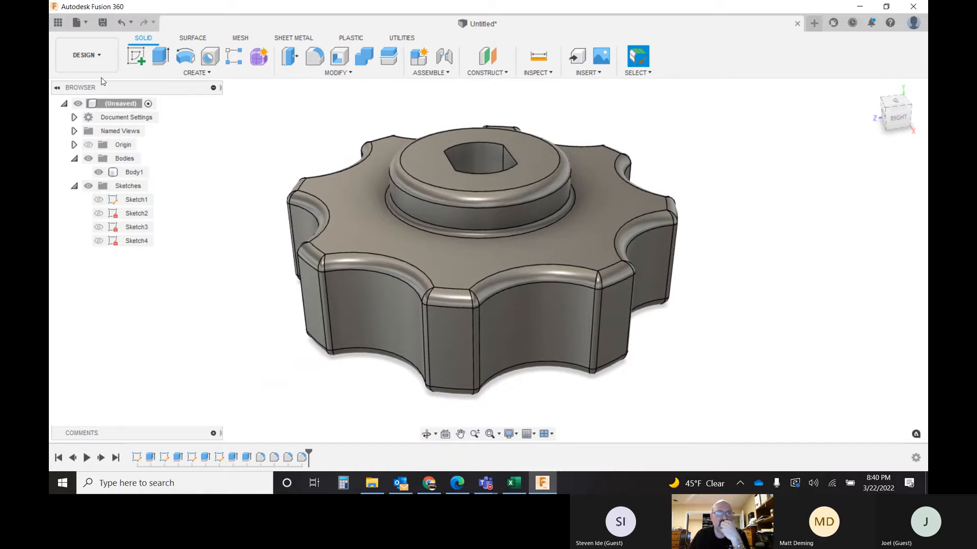
# Step: Save the design under the name Knob in the Tutorials location
pyautogui.click(83, 23)
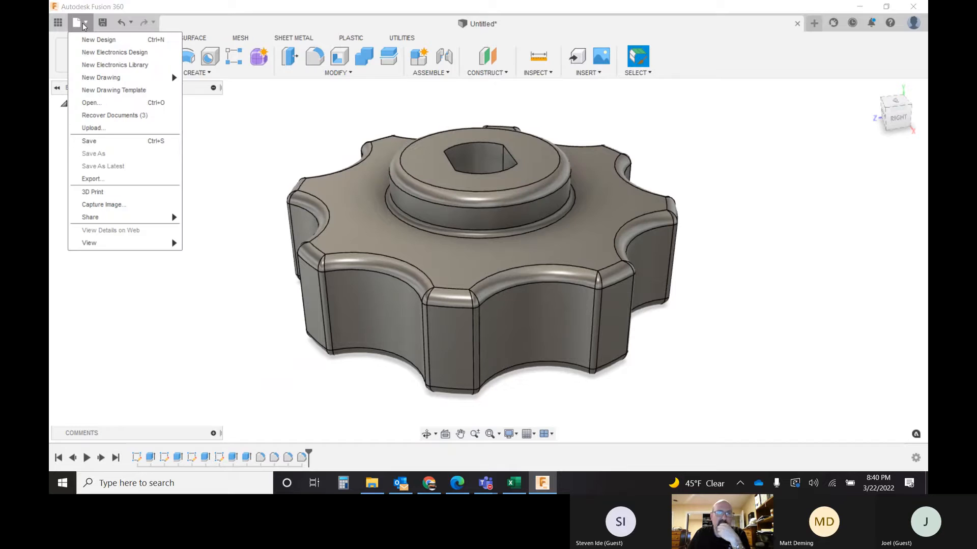
pyautogui.click(108, 141)
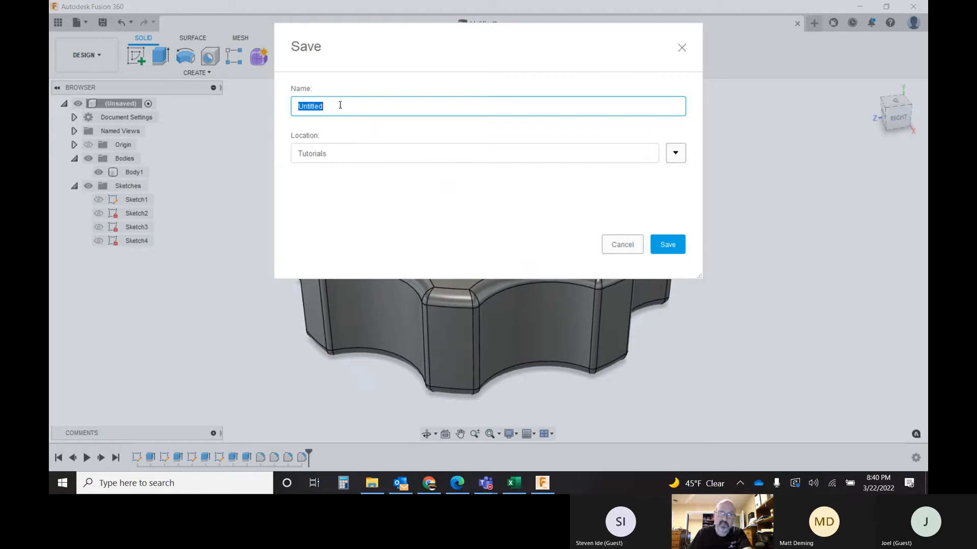
pyautogui.write('Knoo')
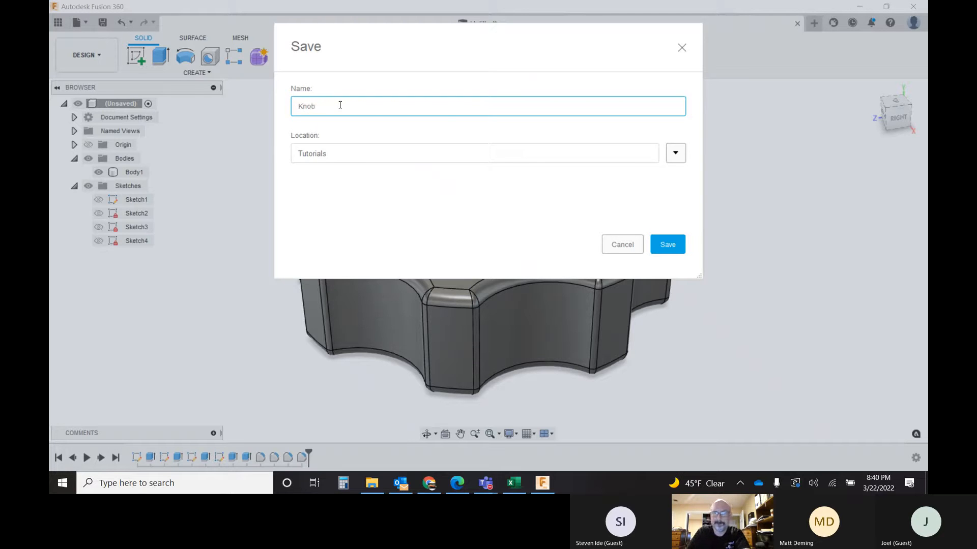
pyautogui.click(668, 247)
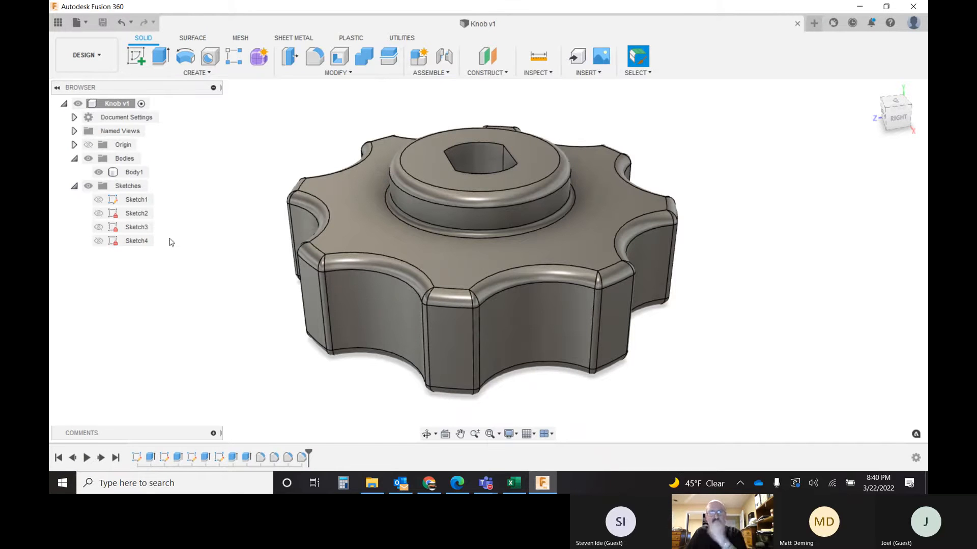
# Step: Export the design as an STL file named Knob v1 to the 3D Objects folder
pyautogui.click(85, 23)
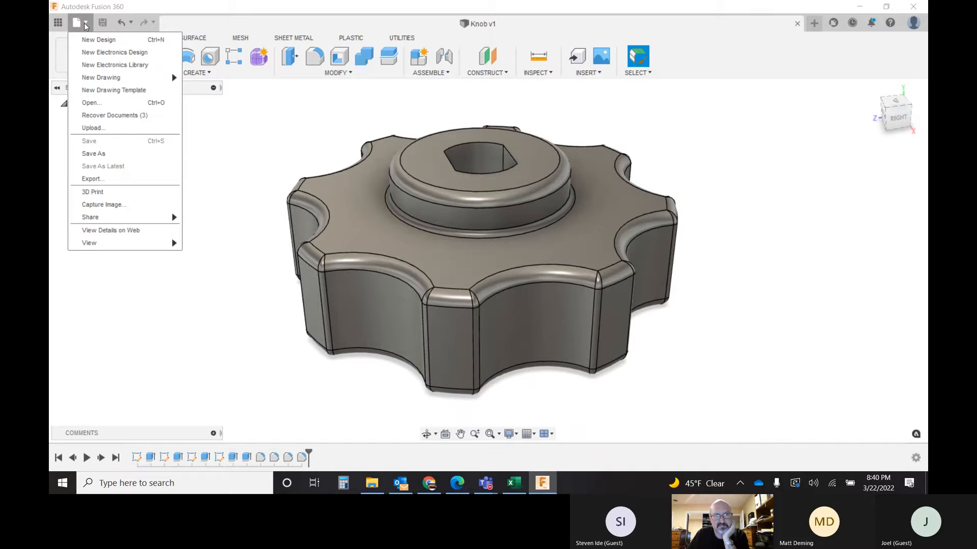
pyautogui.click(122, 179)
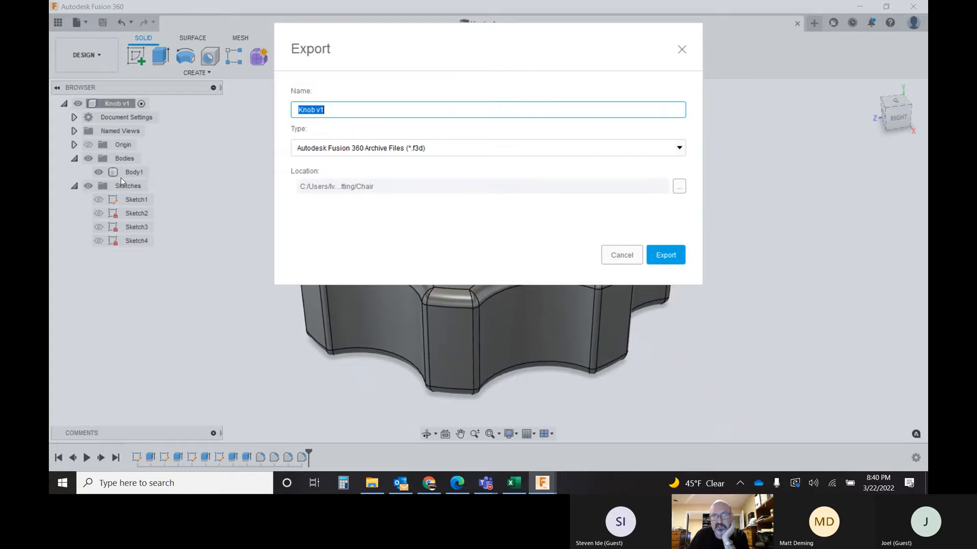
pyautogui.click(408, 148)
pyautogui.scroll(-3, 405, 185)
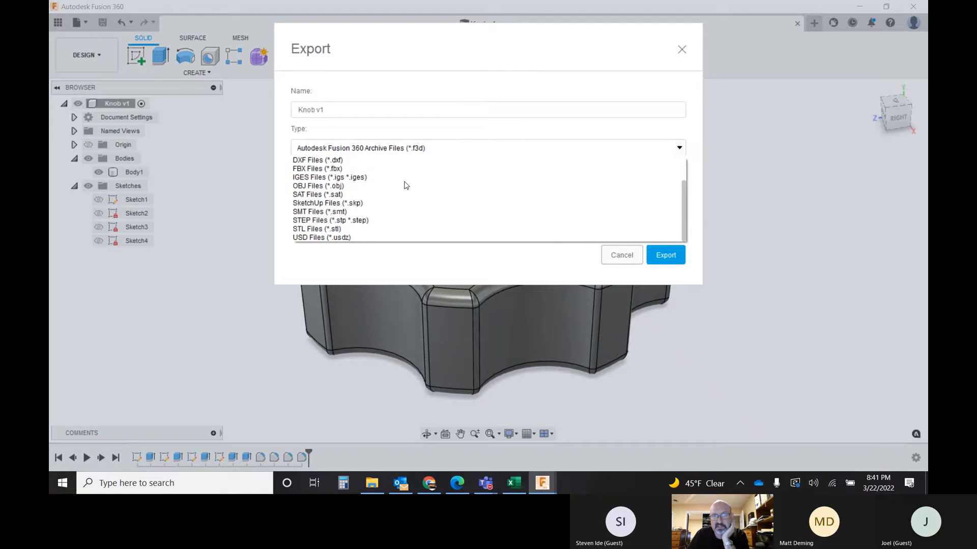
pyautogui.click(333, 231)
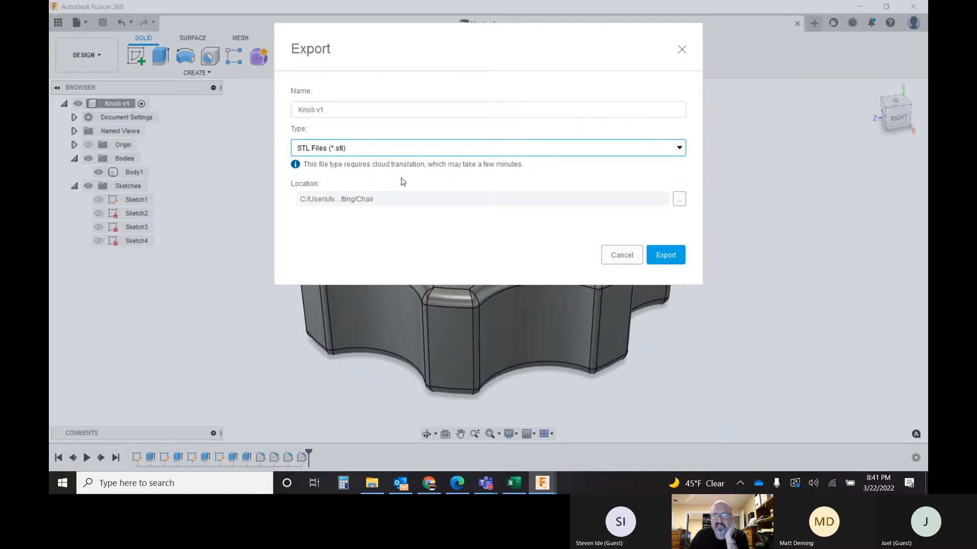
pyautogui.click(679, 201)
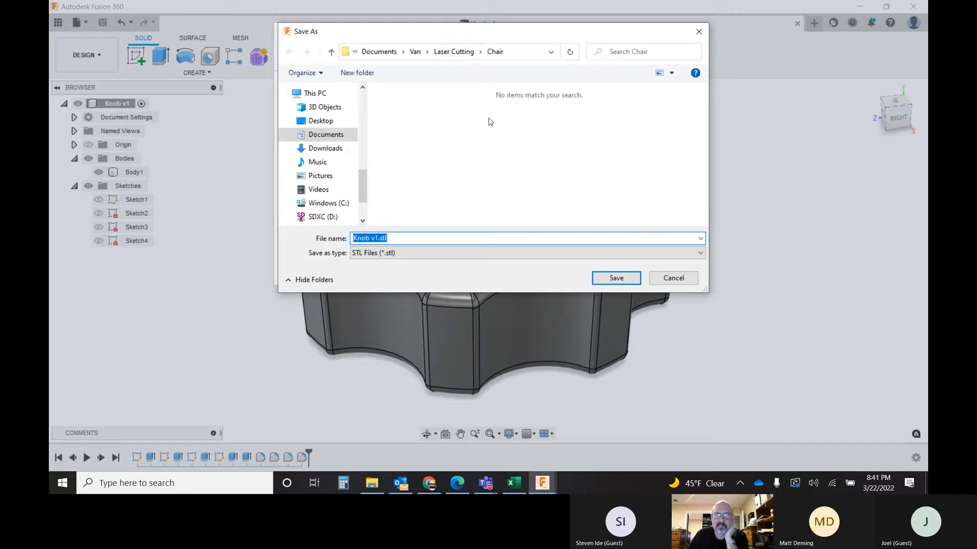
pyautogui.click(336, 111)
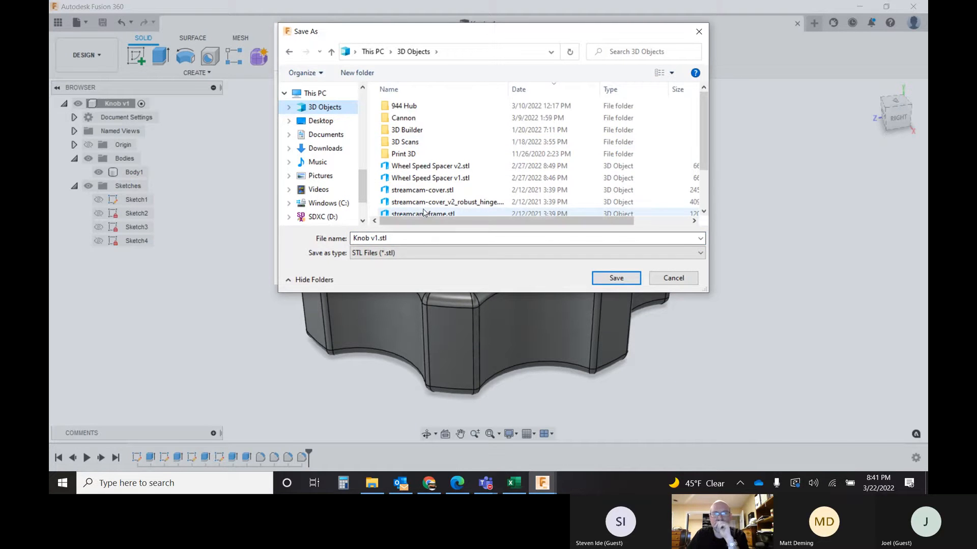
pyautogui.click(606, 277)
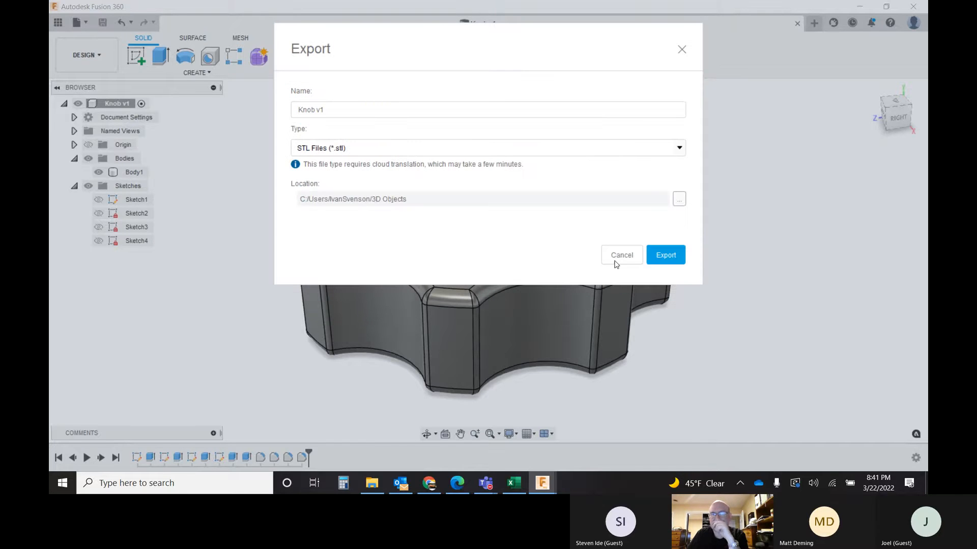
pyautogui.click(666, 257)
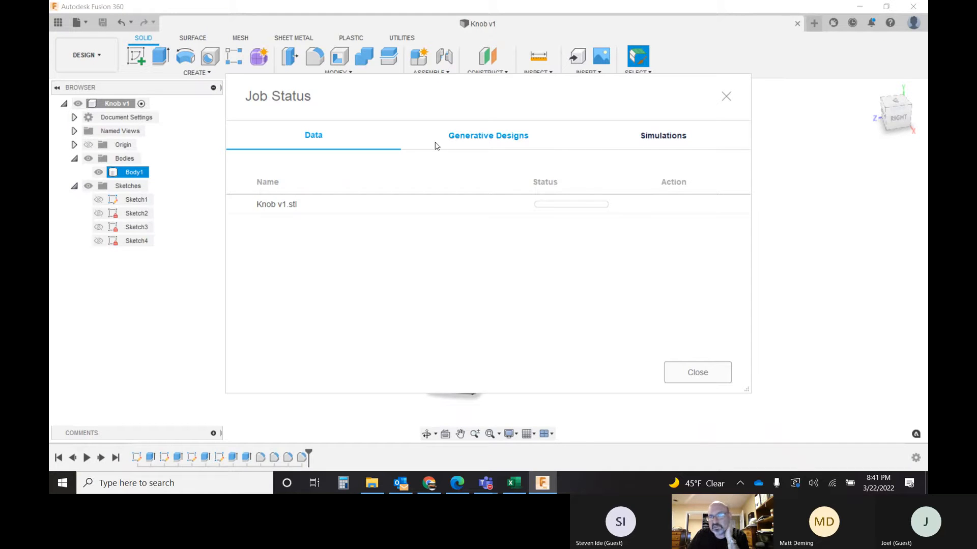
# Step: Check the progress of the STL export in the job status window, reopening it once, and close it
pyautogui.moveTo(412, 89); pyautogui.dragTo(425, 71)
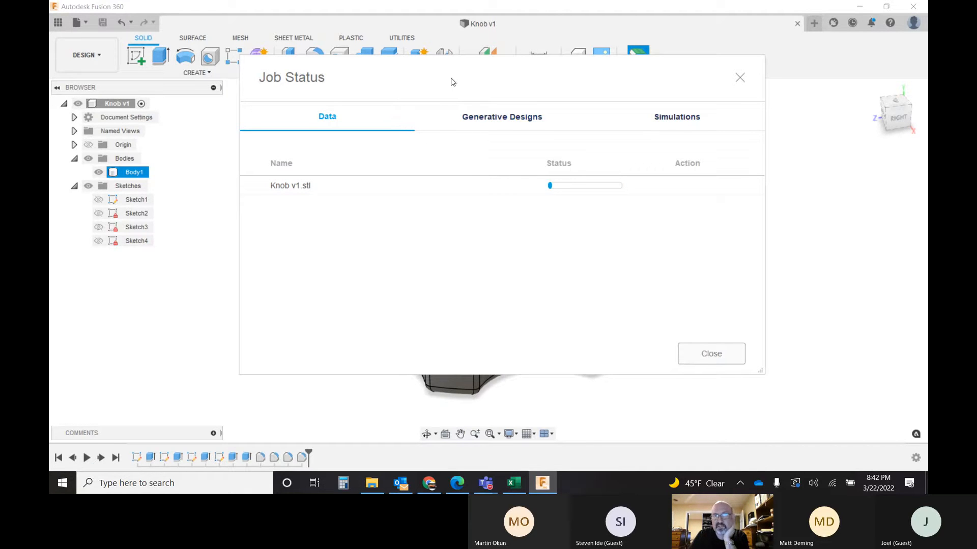
pyautogui.click(719, 357)
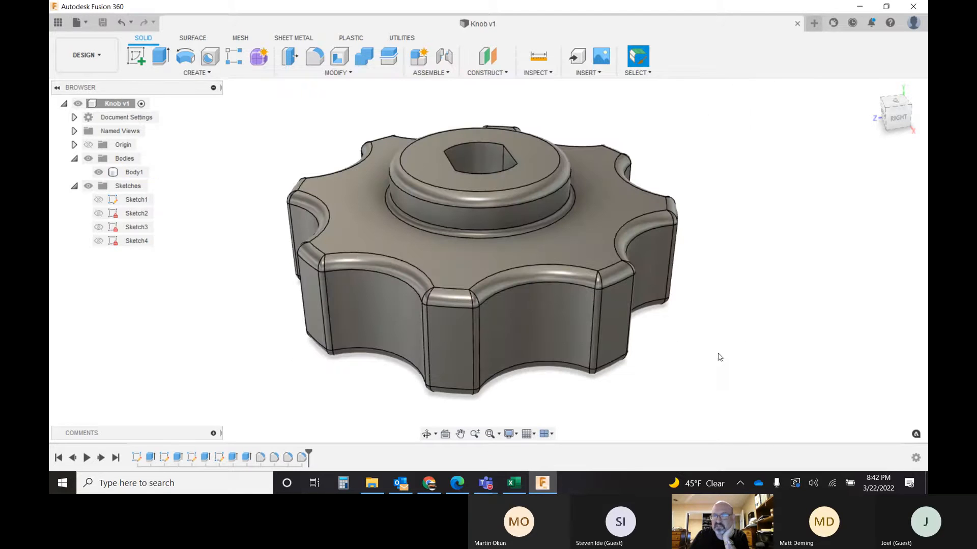
pyautogui.click(851, 24)
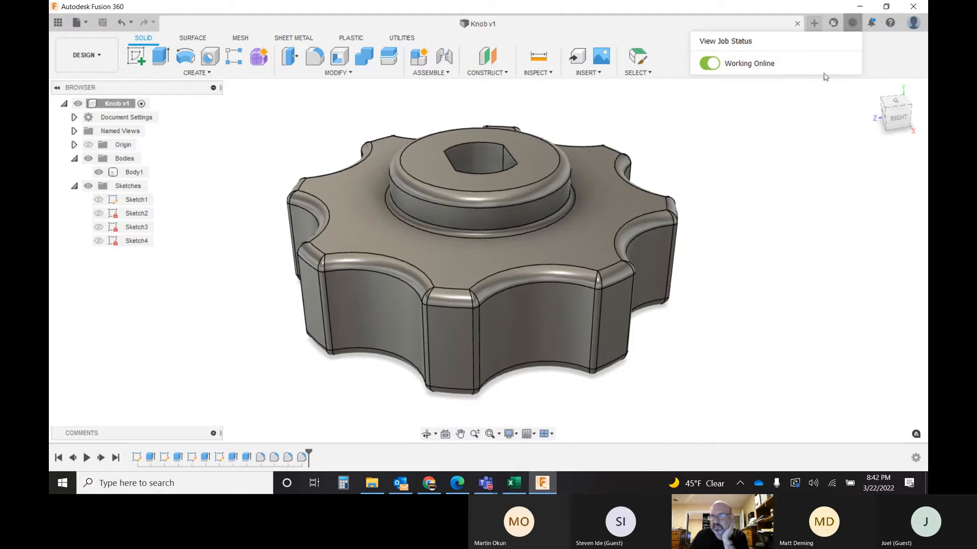
pyautogui.click(764, 43)
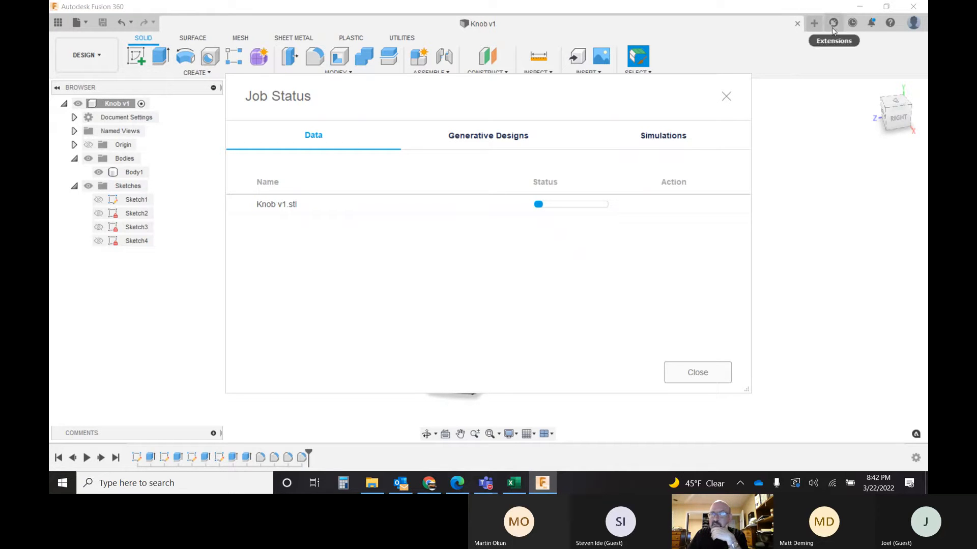
pyautogui.click(701, 375)
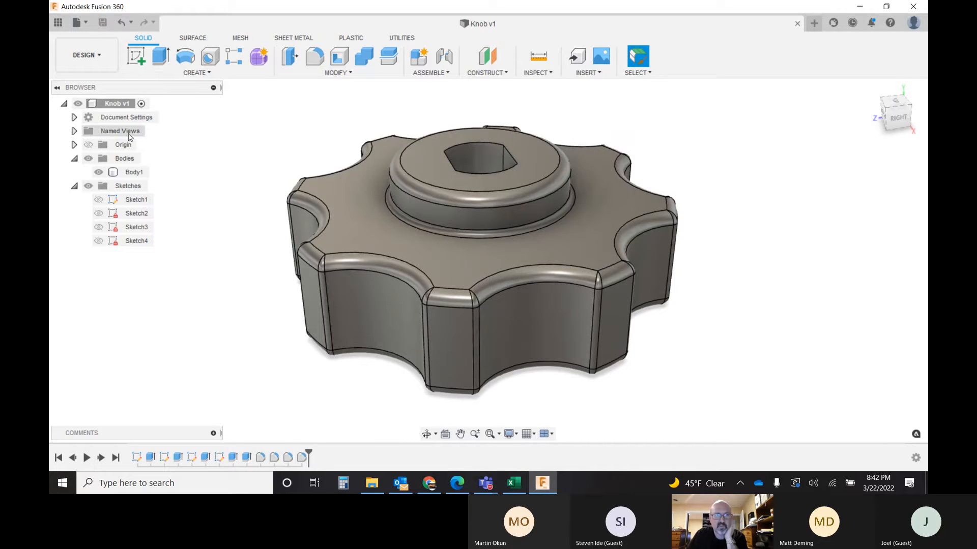
# Step: Review the properties of the Knob component and of its body, including the material and physical data
pyautogui.rightClick(109, 104)
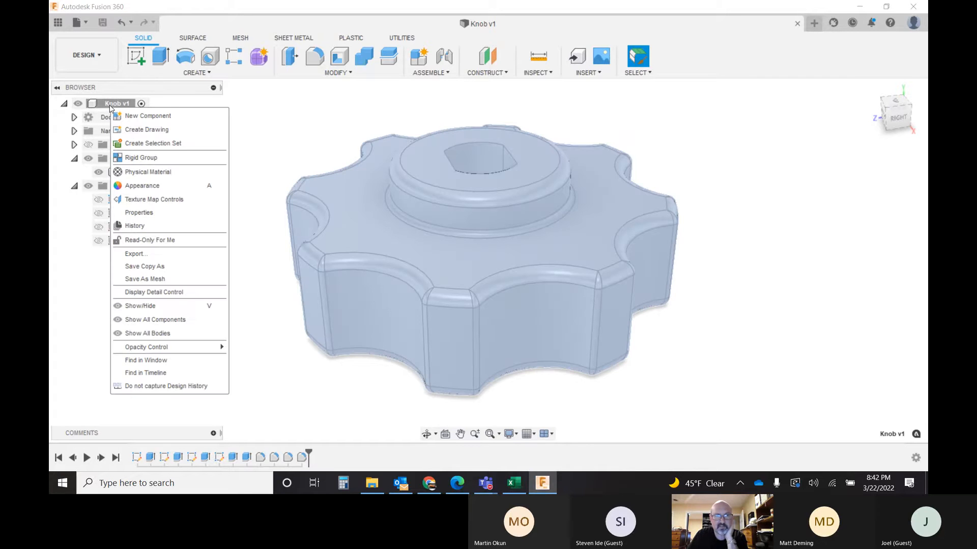
pyautogui.click(140, 214)
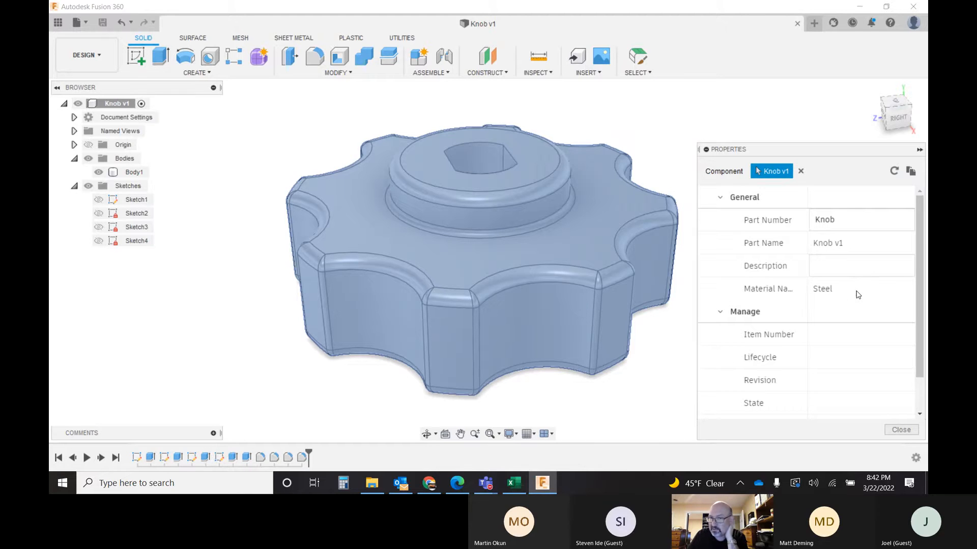
pyautogui.scroll(-2, 858, 295)
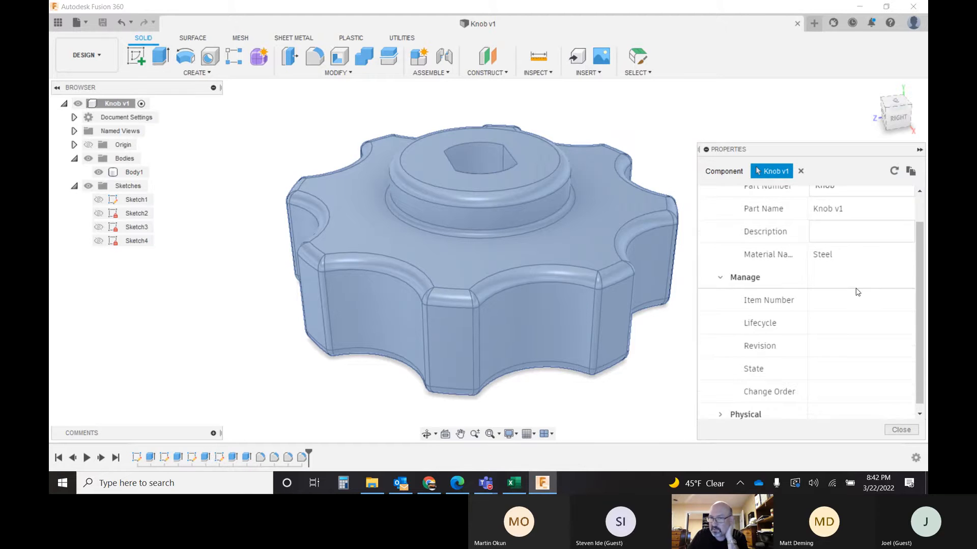
pyautogui.click(901, 430)
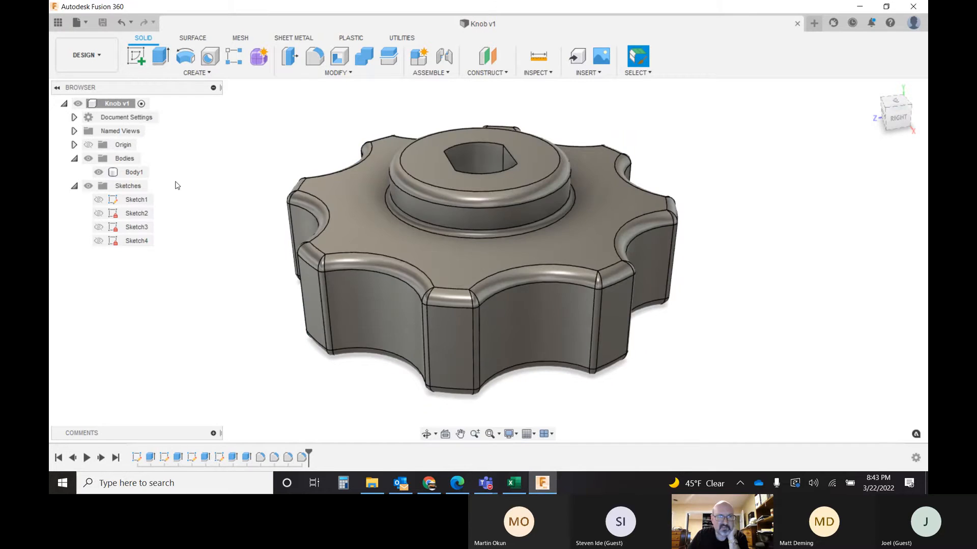
pyautogui.rightClick(130, 171)
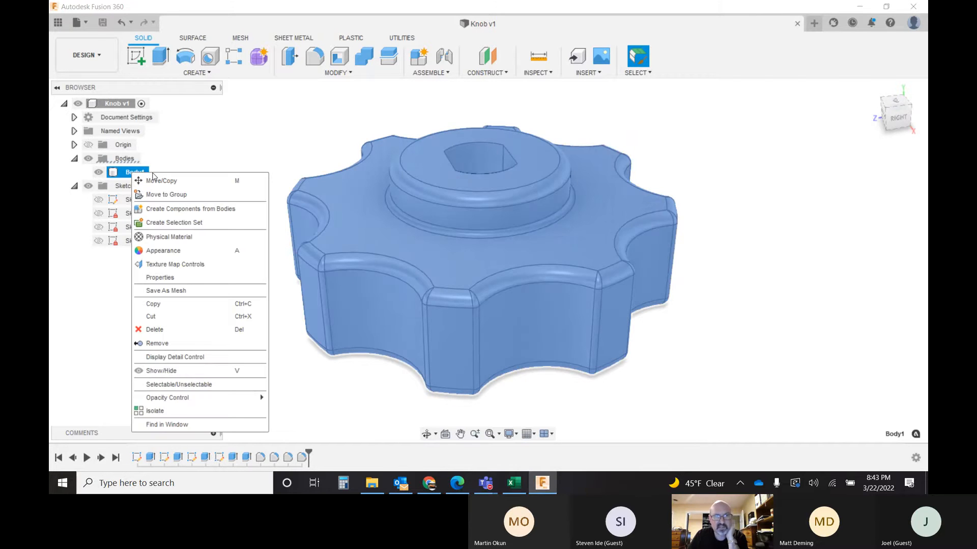
pyautogui.click(179, 279)
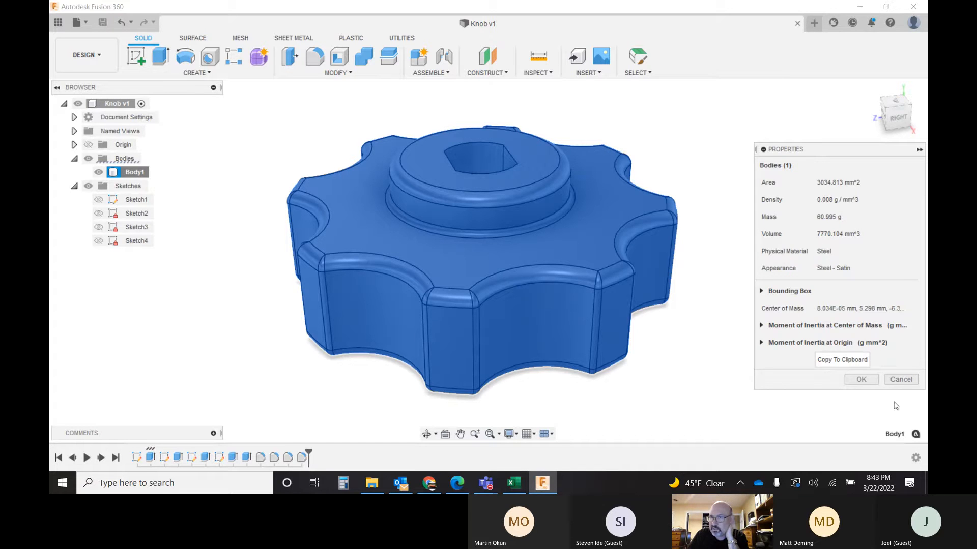
pyautogui.click(902, 381)
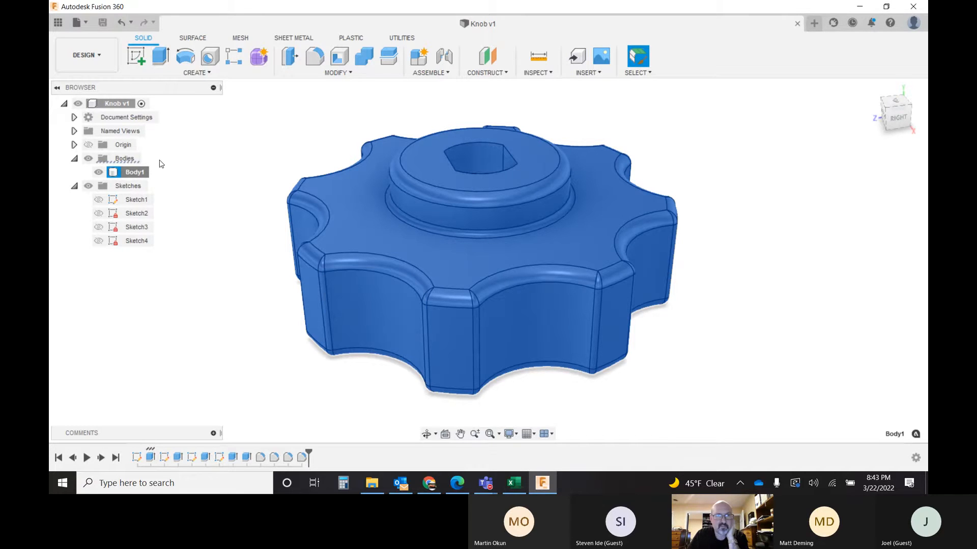
# Step: Apply the ABS (White) plastic appearance to the knob body
pyautogui.rightClick(123, 177)
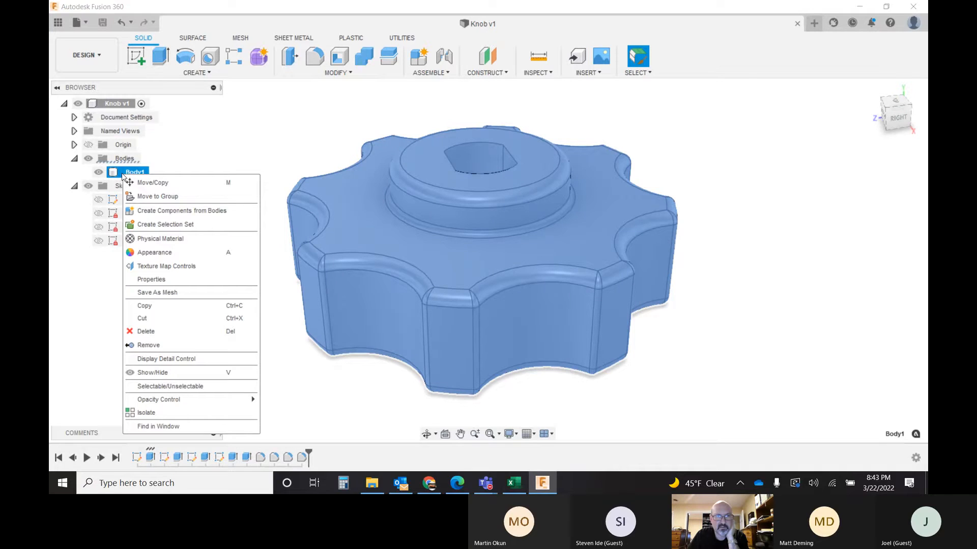
pyautogui.click(173, 251)
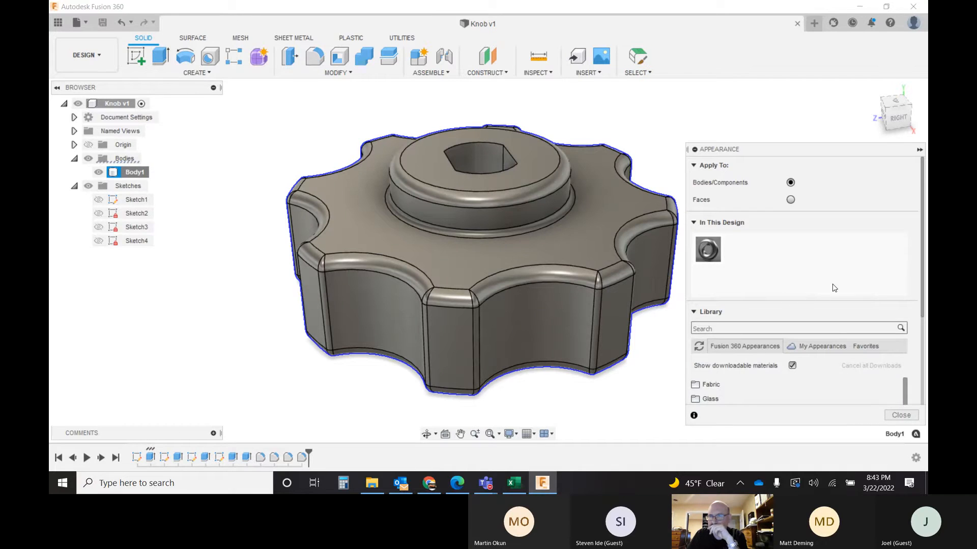
pyautogui.scroll(-3, 834, 288)
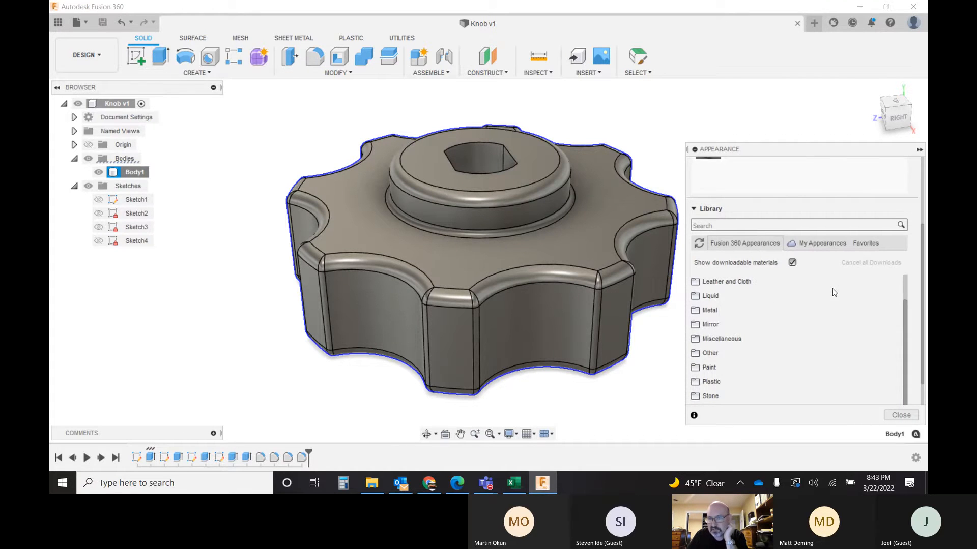
pyautogui.scroll(-1, 832, 291)
pyautogui.click(713, 350)
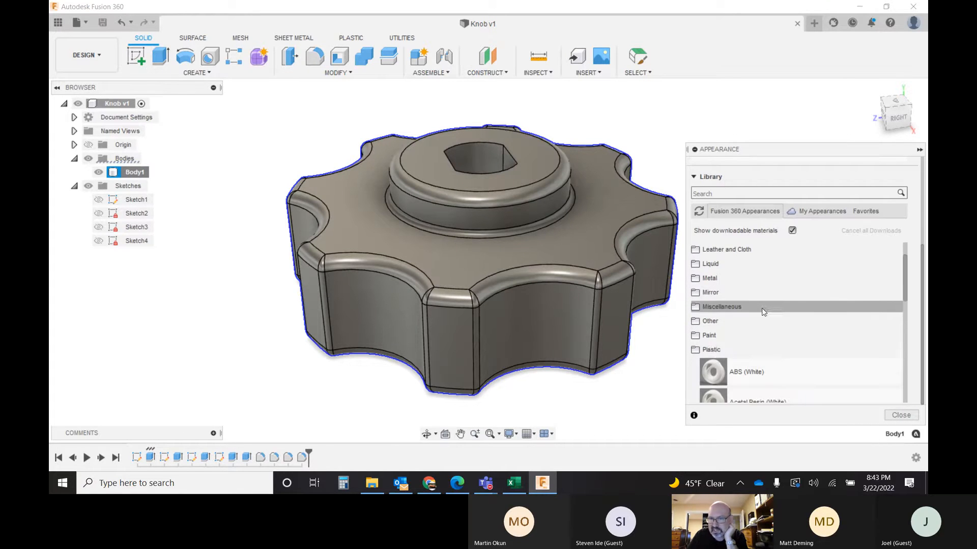
pyautogui.scroll(-3, 768, 307)
pyautogui.scroll(-3, 779, 302)
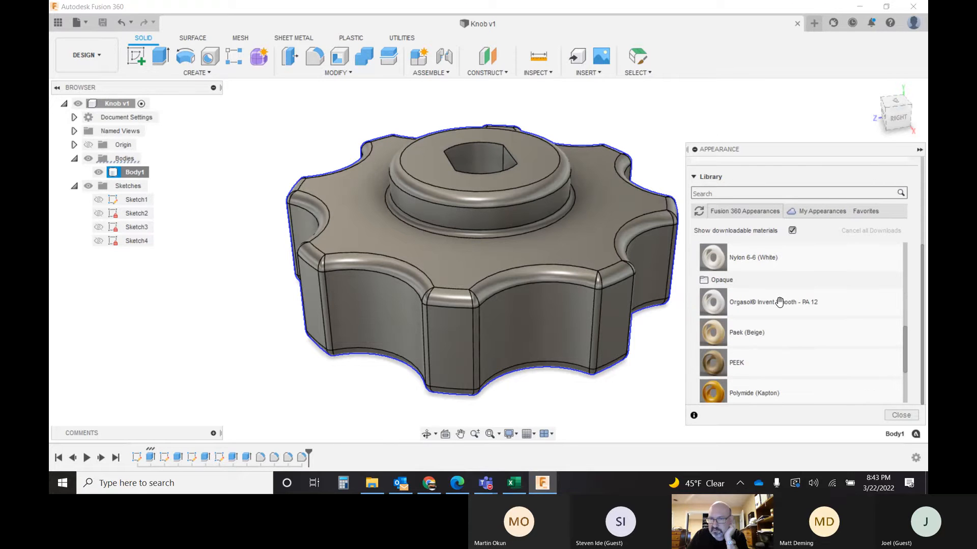
pyautogui.scroll(3, 780, 302)
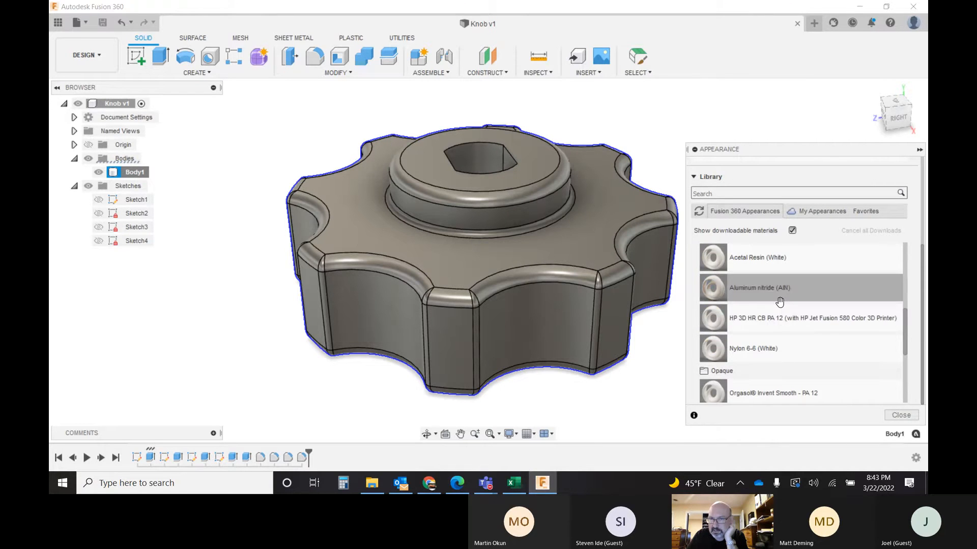
pyautogui.scroll(-5, 780, 303)
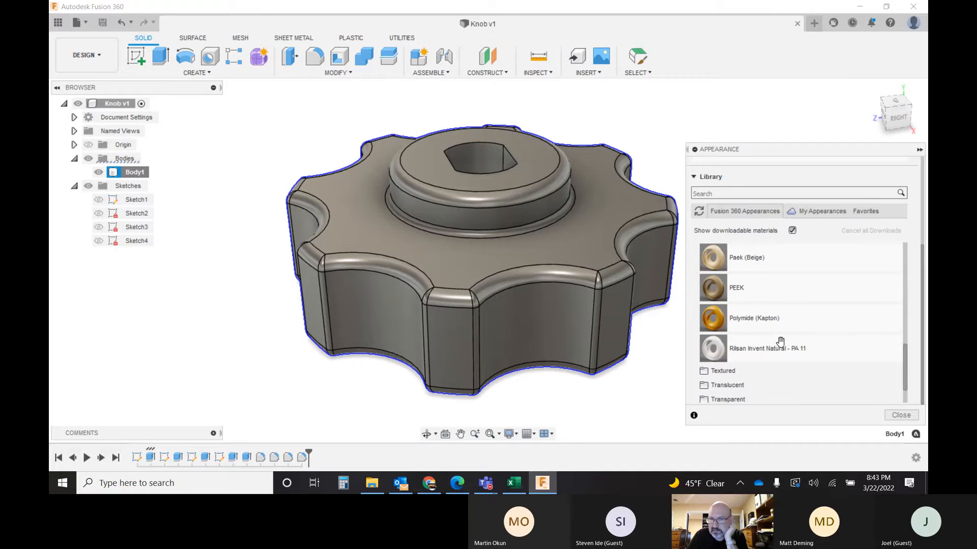
pyautogui.scroll(-2, 781, 335)
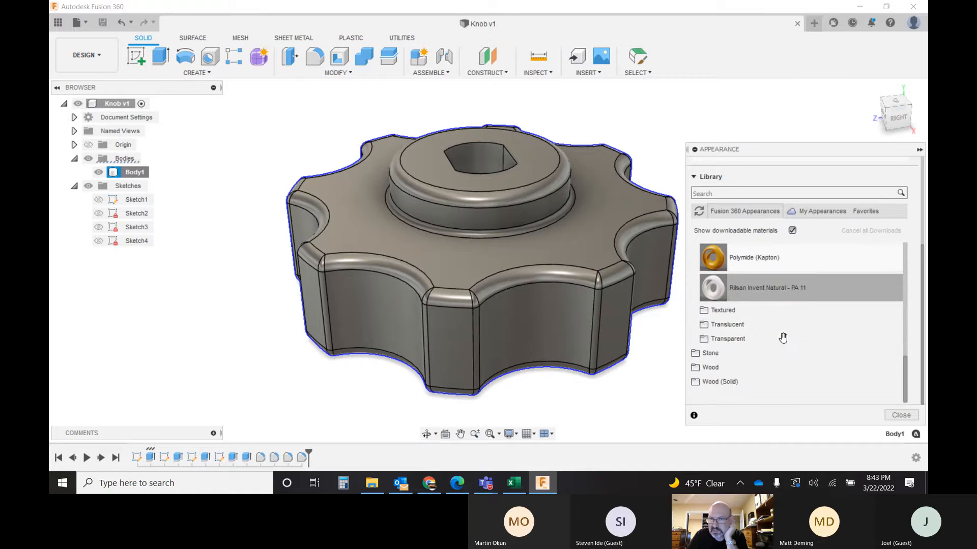
pyautogui.scroll(3, 783, 338)
pyautogui.scroll(5, 786, 338)
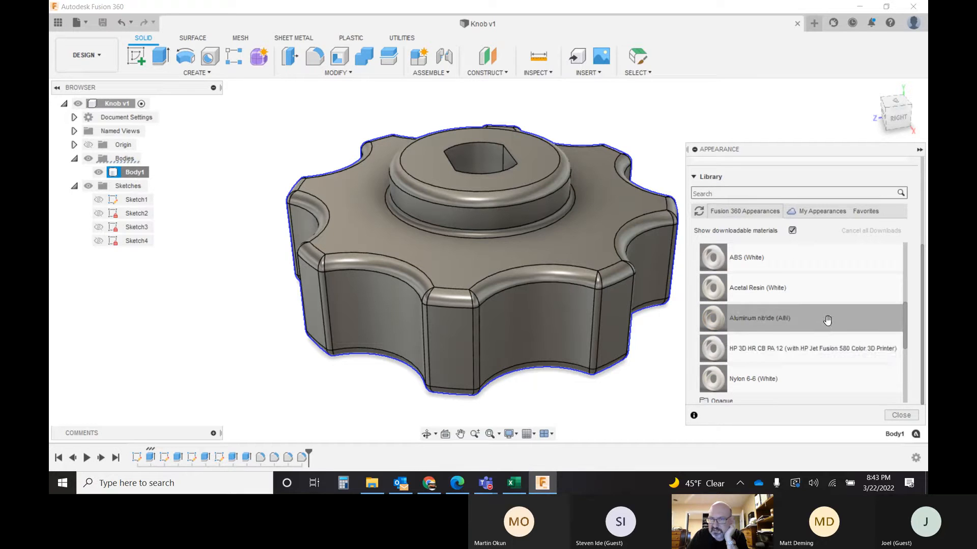
pyautogui.scroll(2, 784, 277)
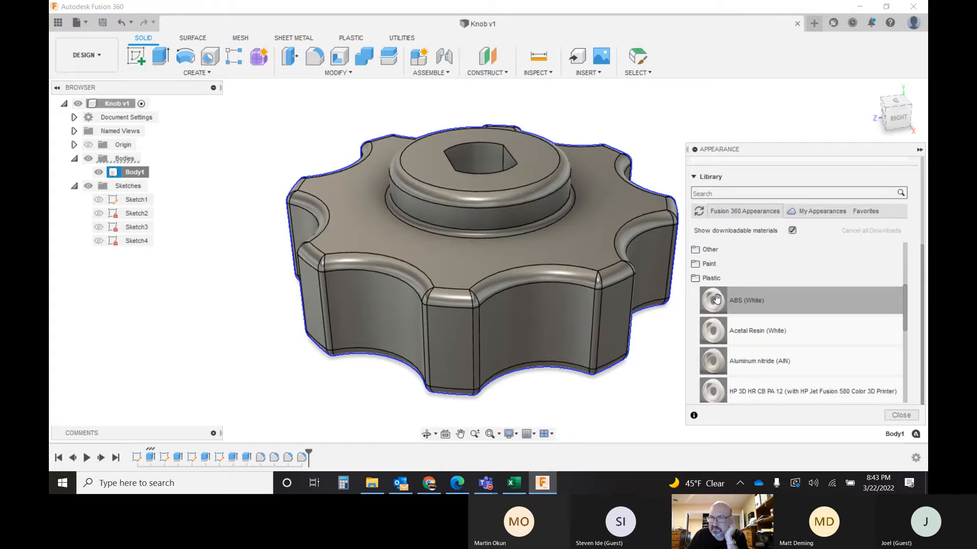
pyautogui.moveTo(716, 299); pyautogui.dragTo(595, 249)
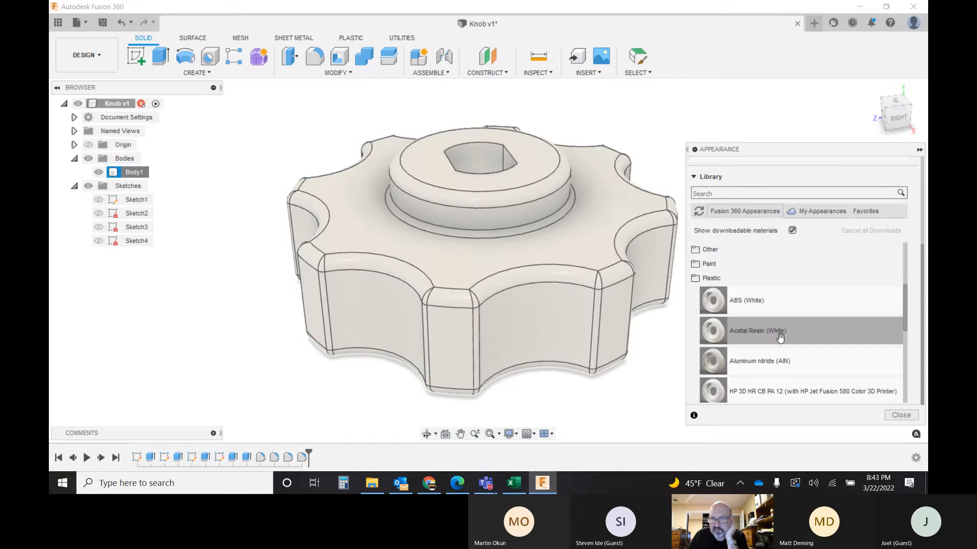
pyautogui.click(900, 415)
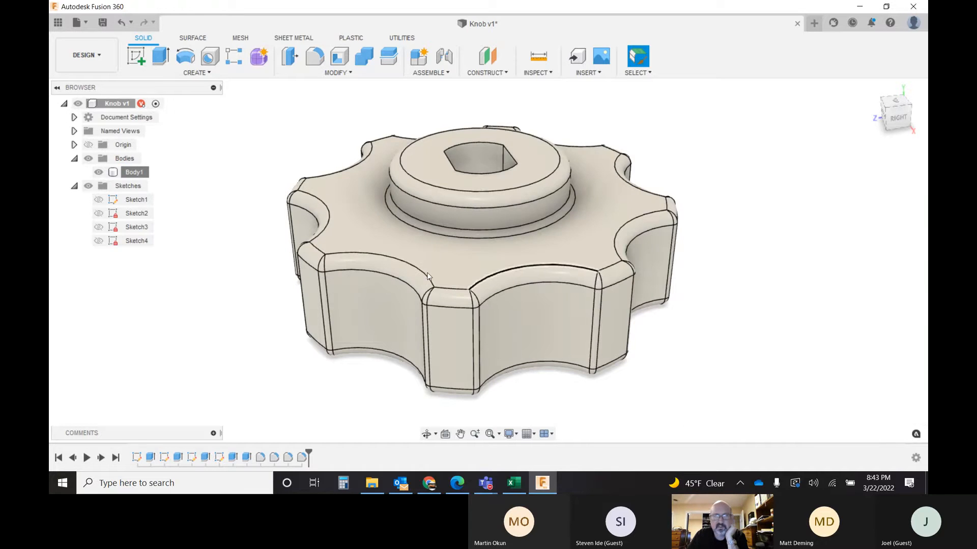
# Step: Open the physical material settings for the knob body and expand the Plastic category of the Fusion 360 Material Library
pyautogui.rightClick(130, 173)
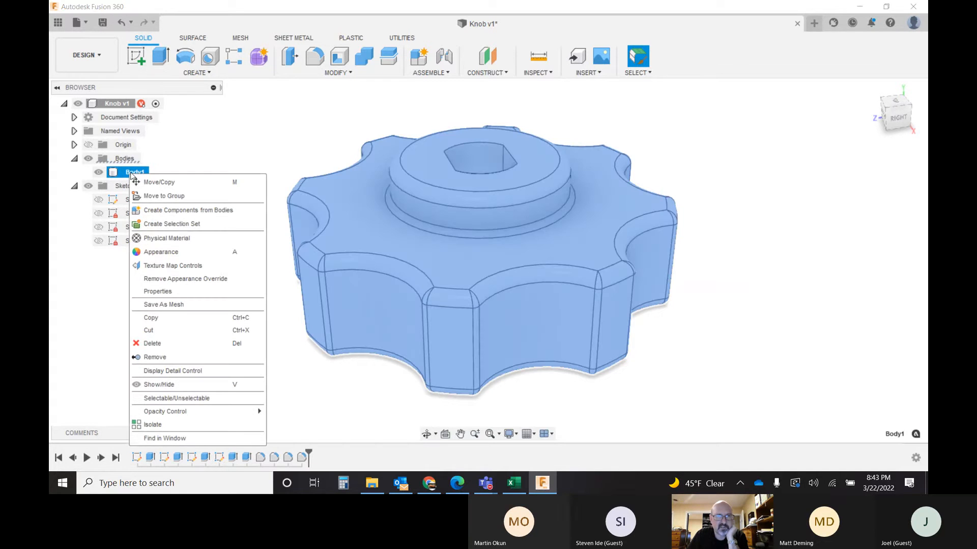
pyautogui.click(182, 243)
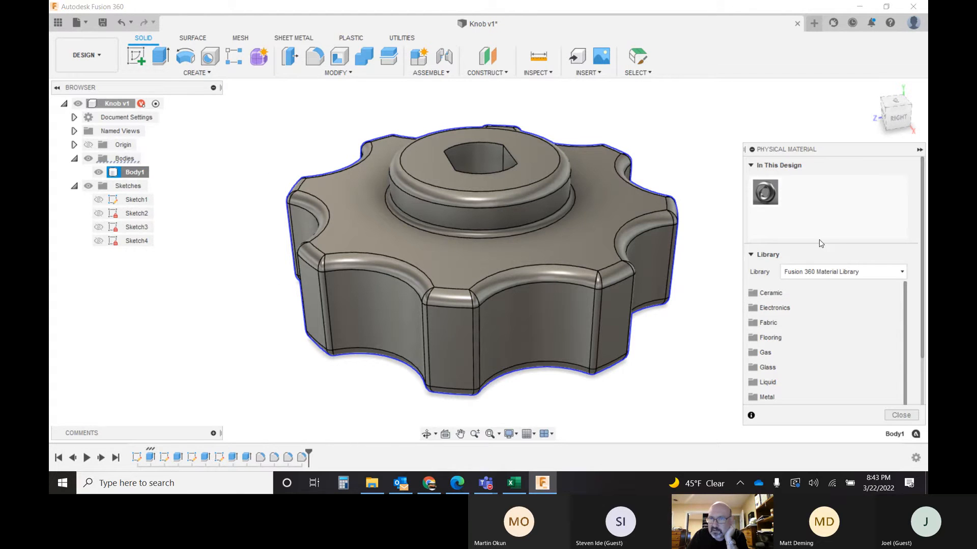
pyautogui.scroll(-1, 813, 319)
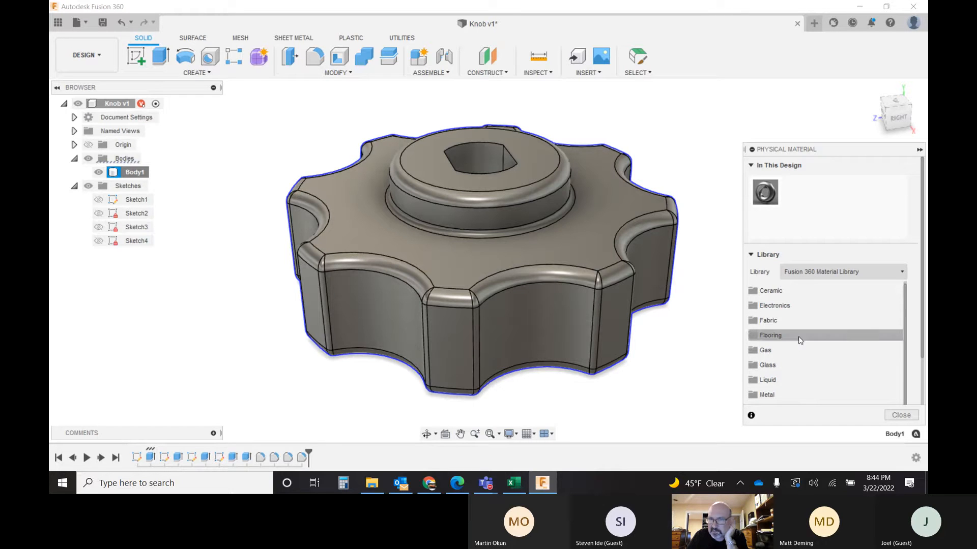
pyautogui.scroll(-3, 814, 342)
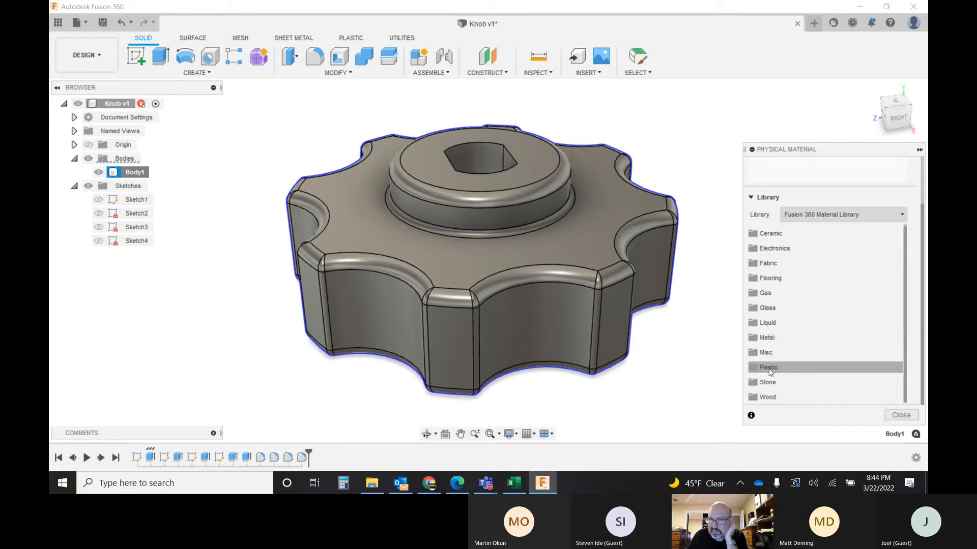
pyautogui.scroll(-3, 814, 341)
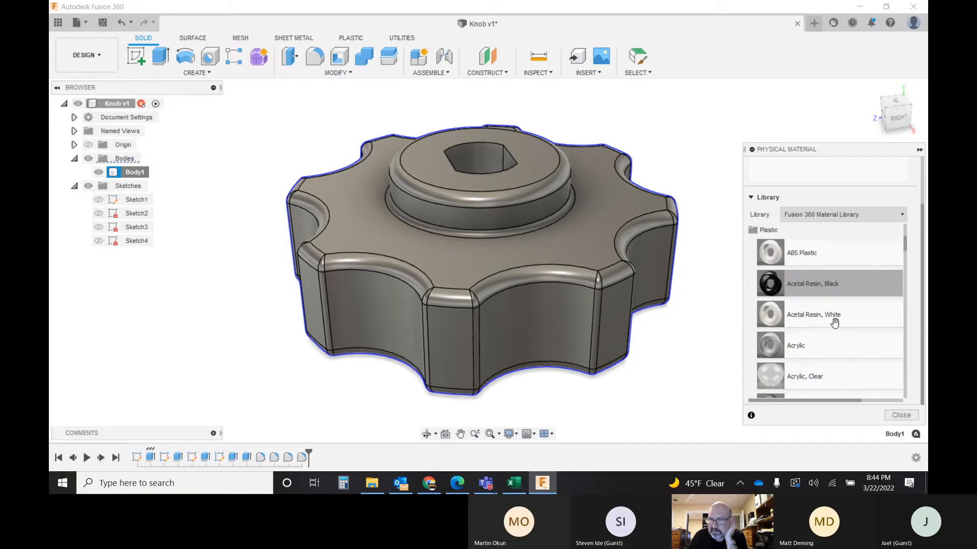
# Step: Look through the available plastic physical materials from the acrylics down to the resins and UHMW types
pyautogui.scroll(-5, 834, 322)
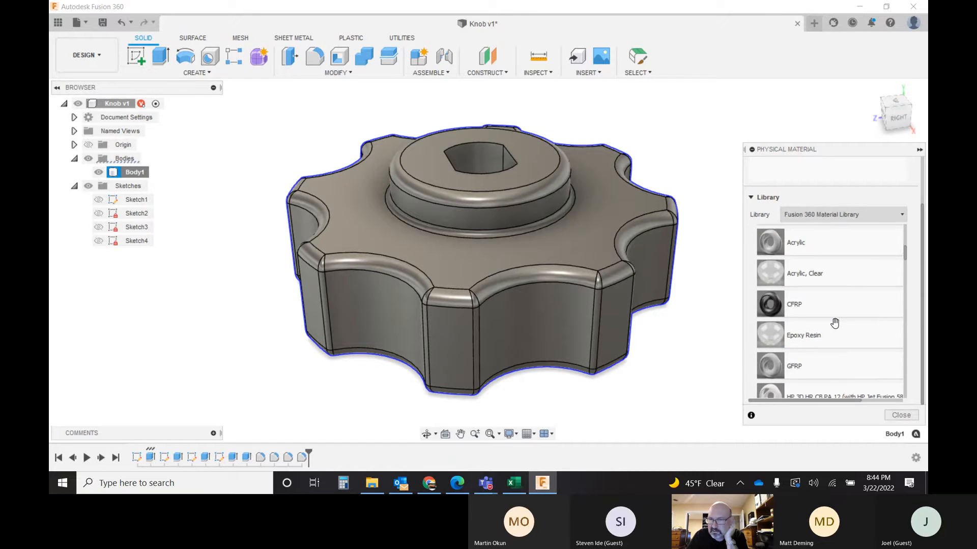
pyautogui.scroll(-5, 834, 323)
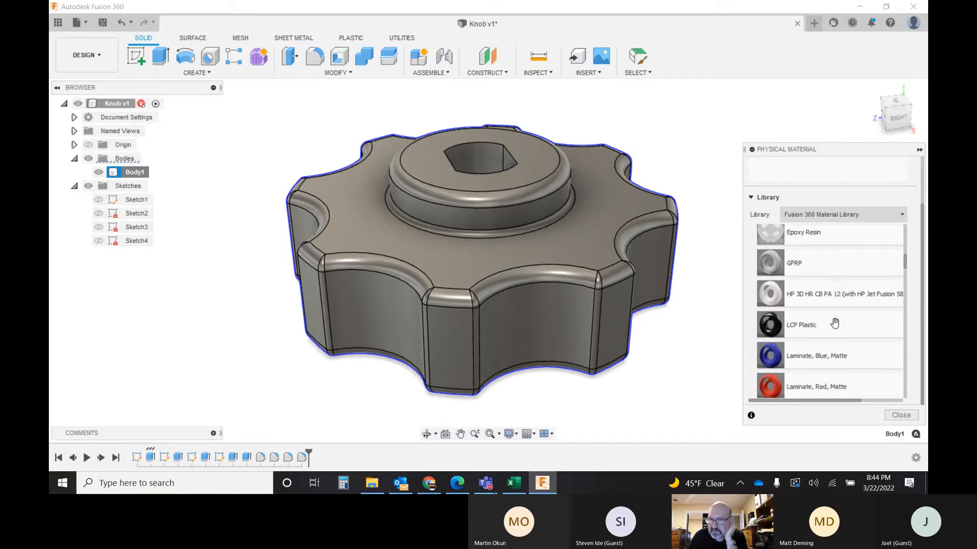
pyautogui.scroll(-5, 834, 322)
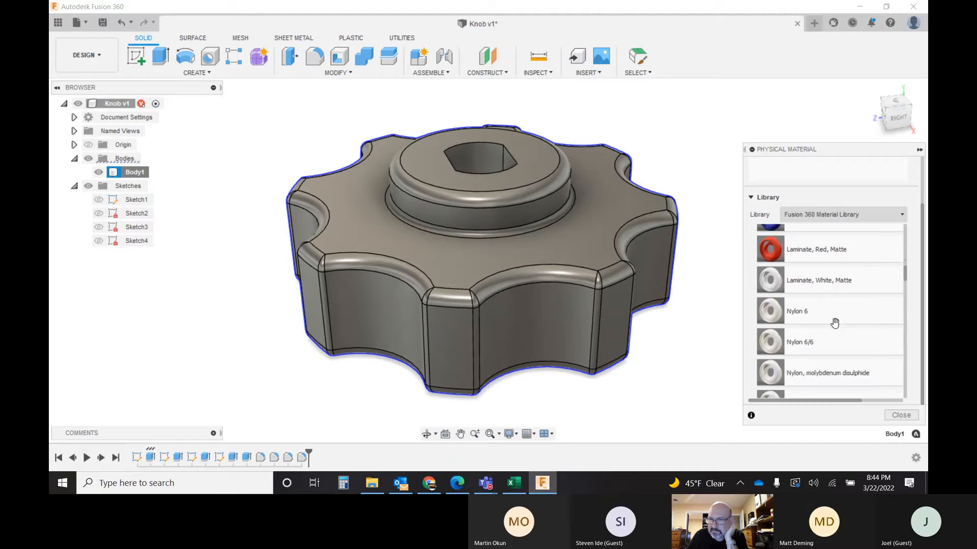
pyautogui.scroll(-1, 834, 323)
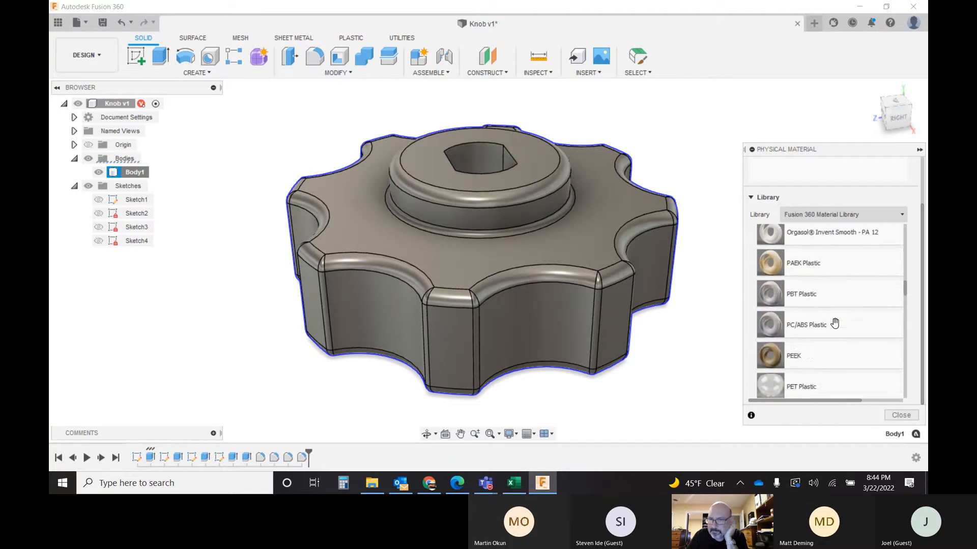
pyautogui.scroll(-1, 835, 323)
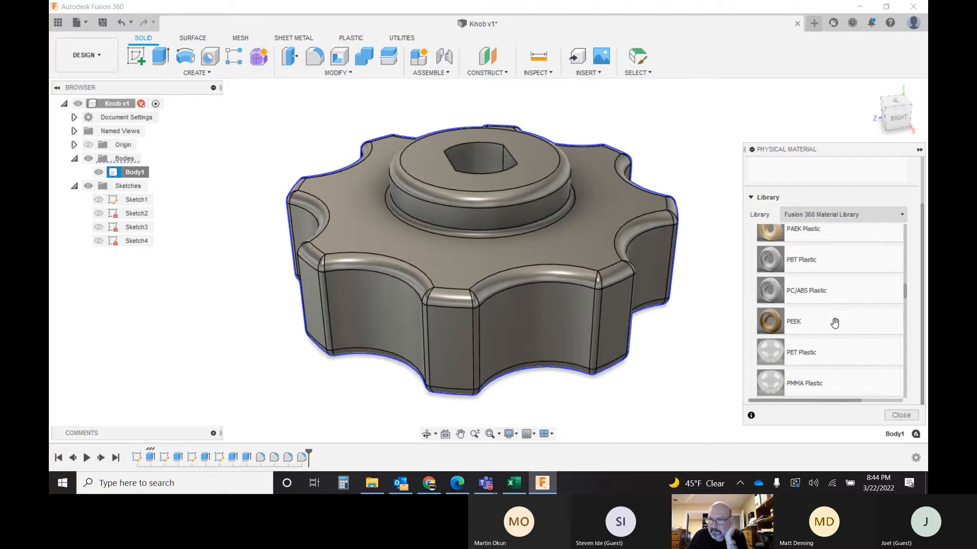
pyautogui.scroll(-1, 831, 328)
pyautogui.scroll(-4, 831, 328)
pyautogui.scroll(-3, 831, 328)
pyautogui.scroll(-2, 831, 328)
pyautogui.scroll(-4, 831, 328)
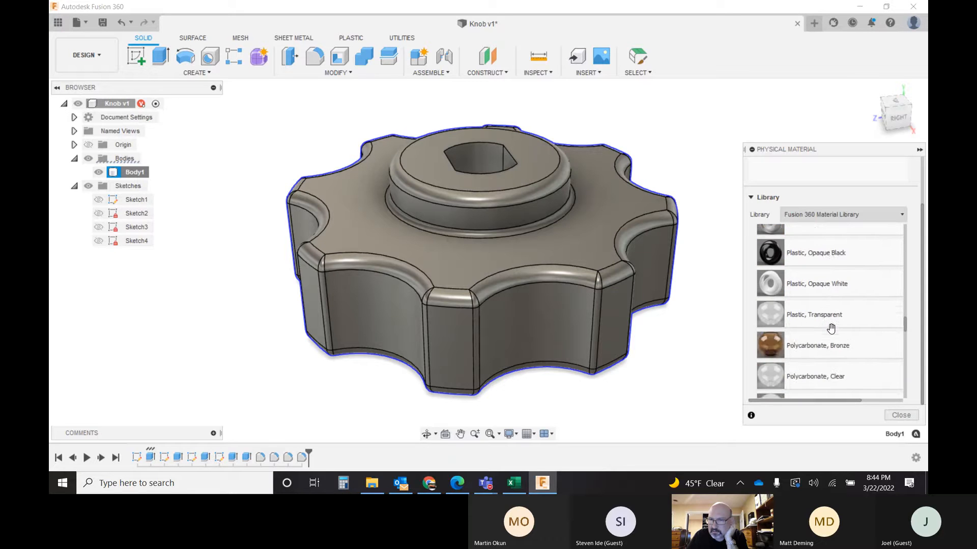
pyautogui.scroll(-1, 831, 328)
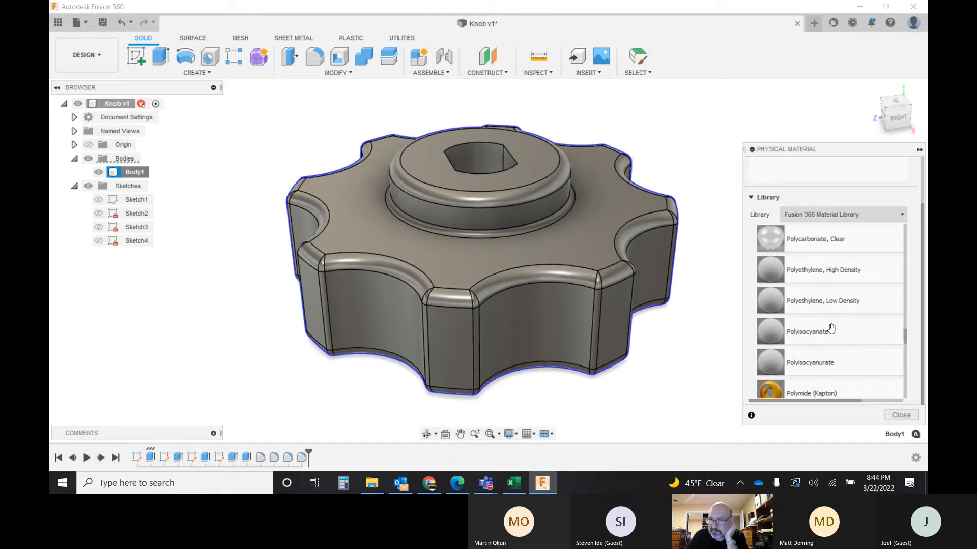
pyautogui.scroll(-5, 831, 328)
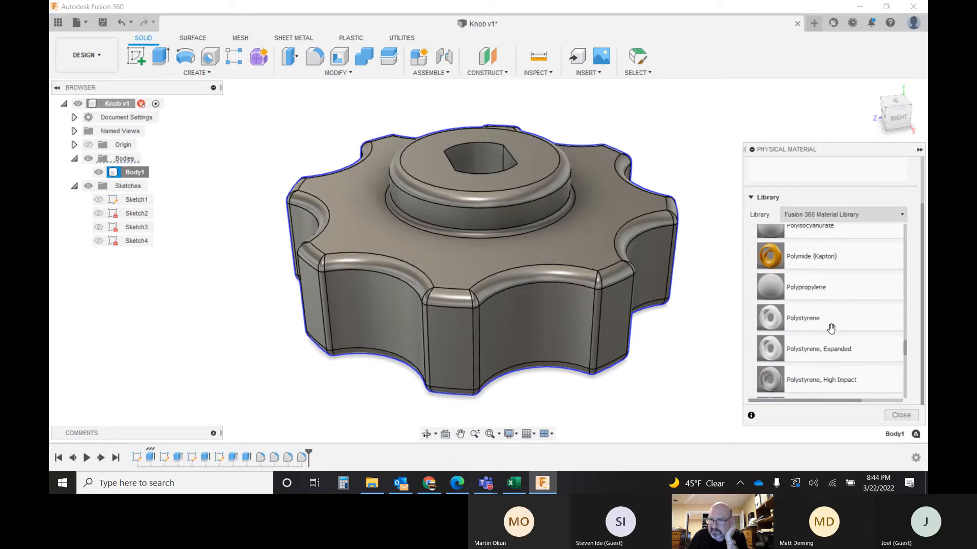
pyautogui.scroll(-2, 831, 328)
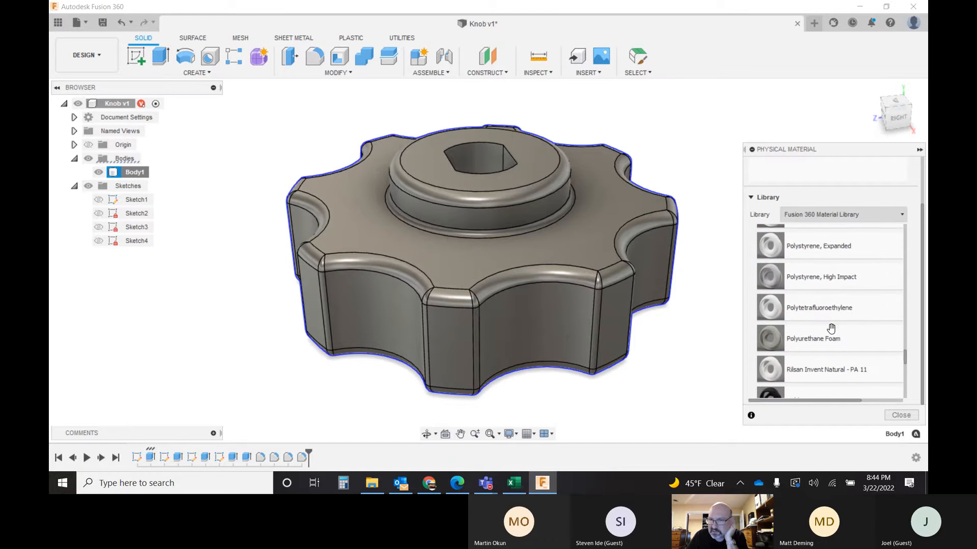
pyautogui.scroll(-2, 832, 328)
pyautogui.scroll(-5, 834, 336)
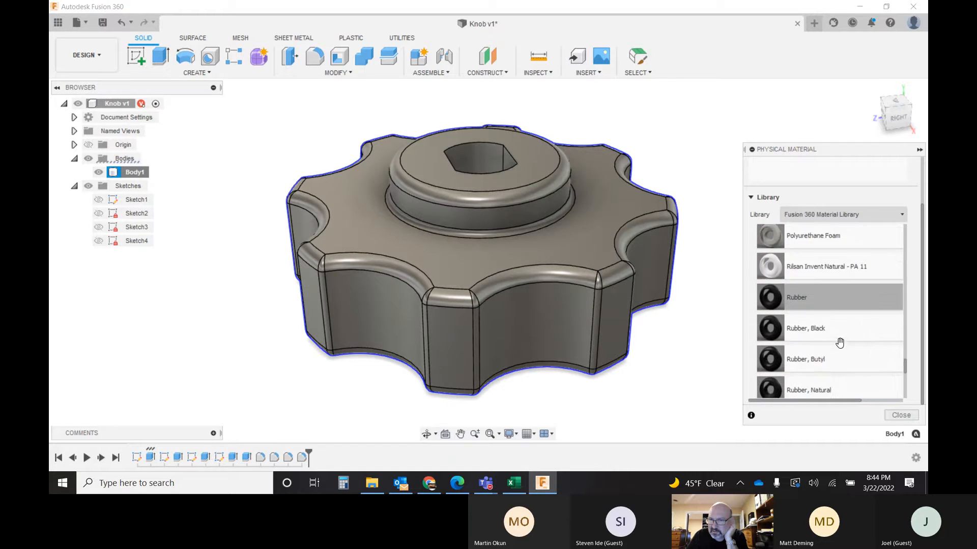
pyautogui.scroll(-5, 839, 343)
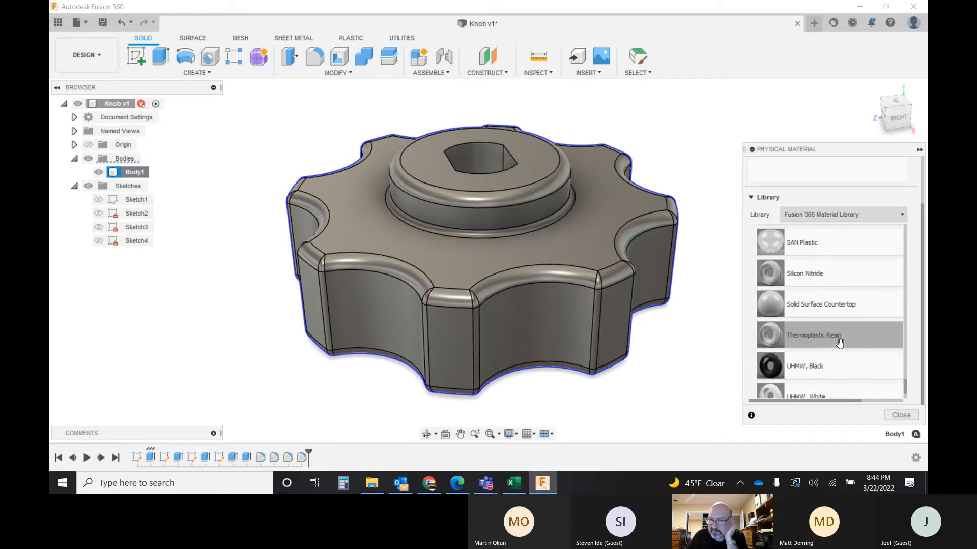
# Step: Assign ABS Plastic as the physical material of the knob body and close the material settings
pyautogui.scroll(10, 847, 279)
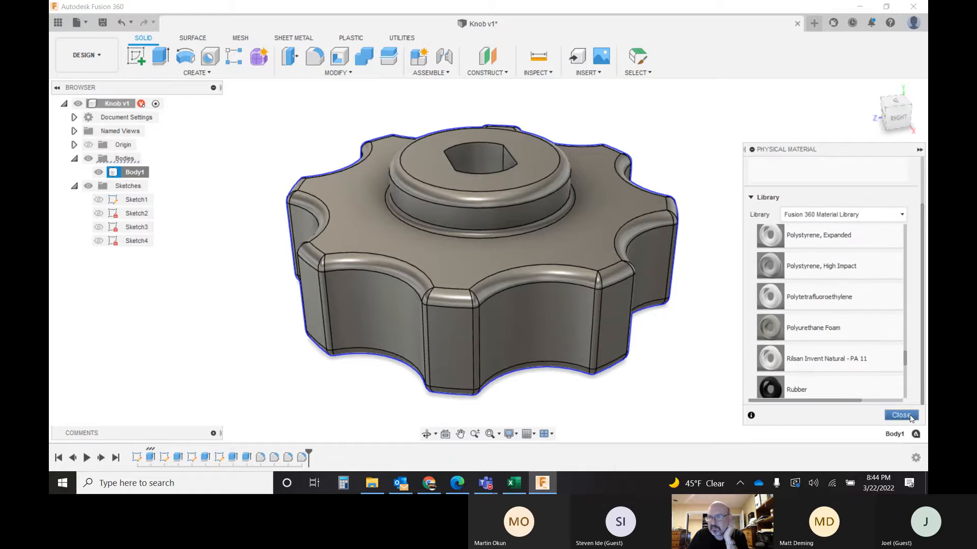
pyautogui.scroll(6, 813, 311)
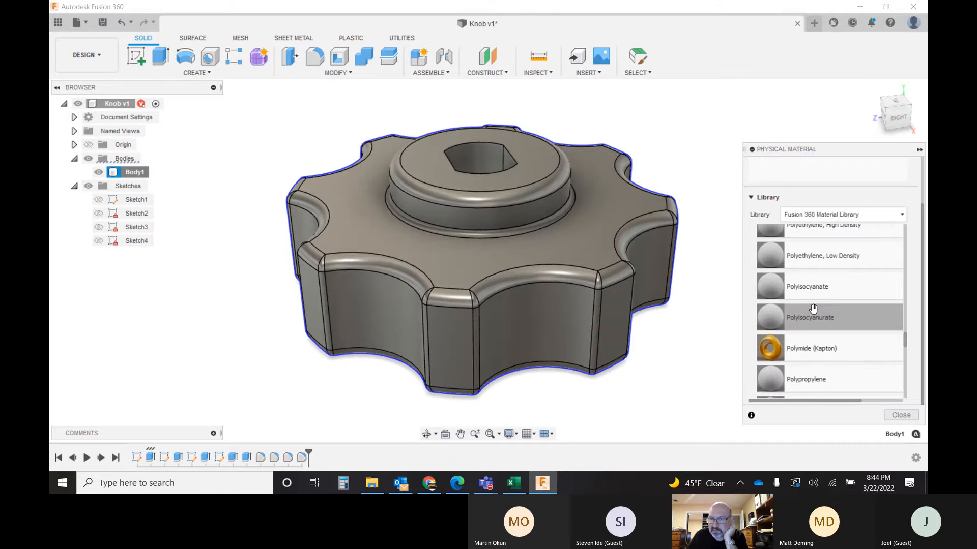
pyautogui.scroll(12, 813, 310)
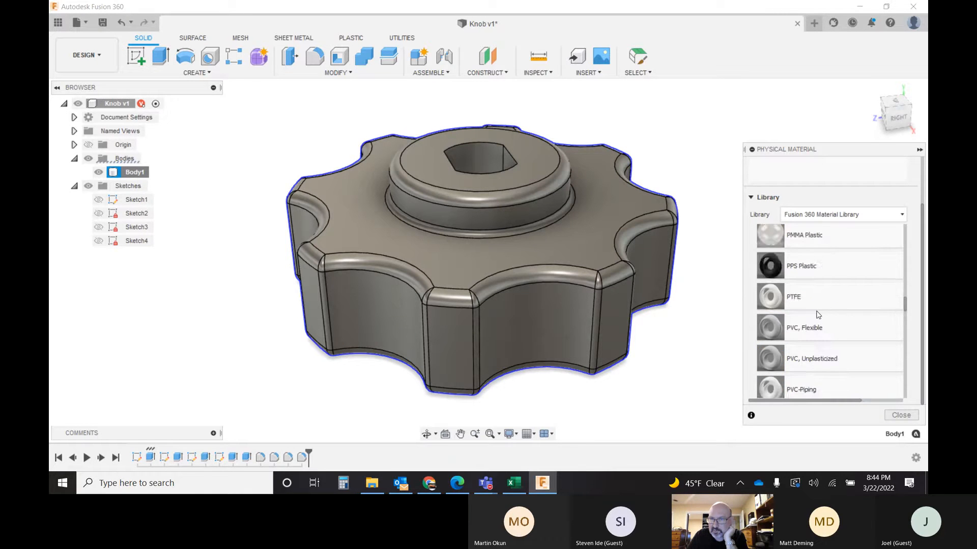
pyautogui.scroll(5, 820, 315)
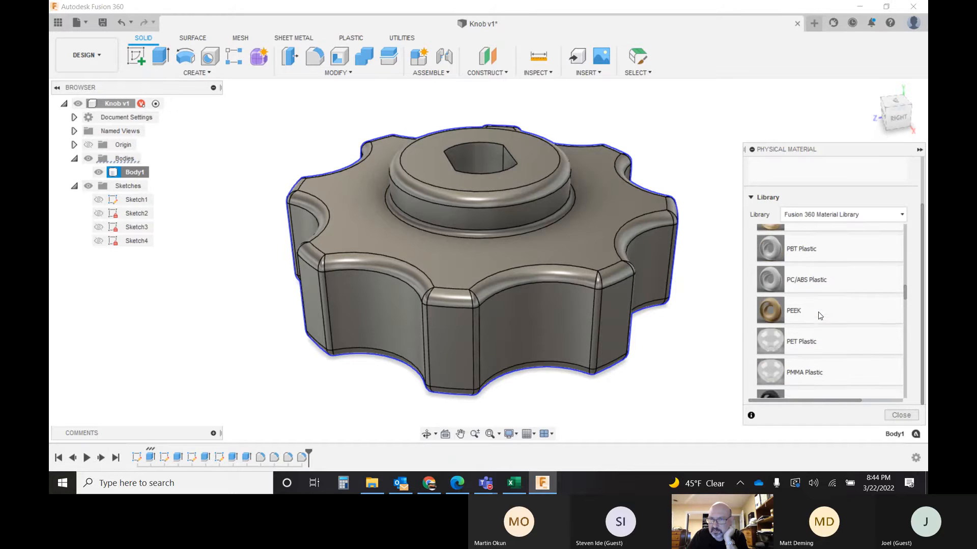
pyautogui.scroll(10, 826, 315)
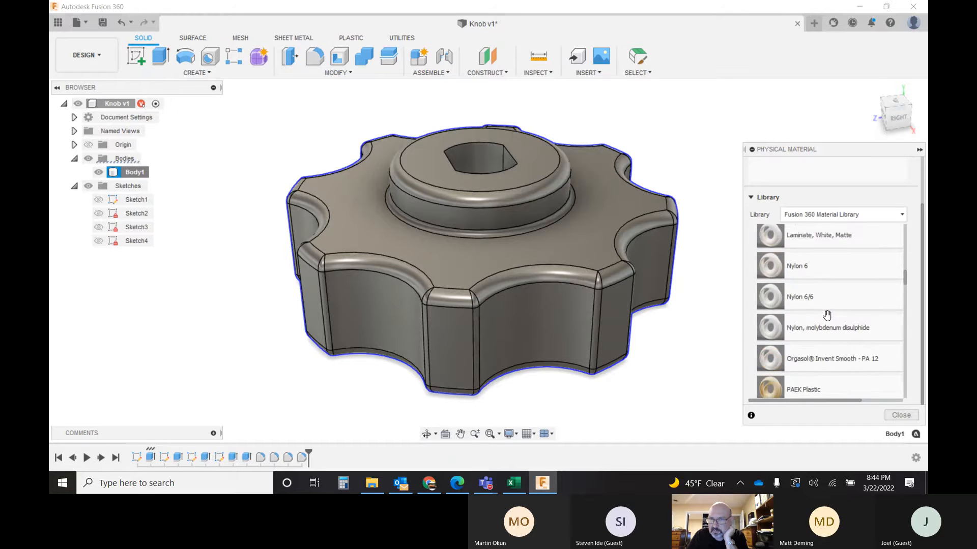
pyautogui.scroll(10, 834, 313)
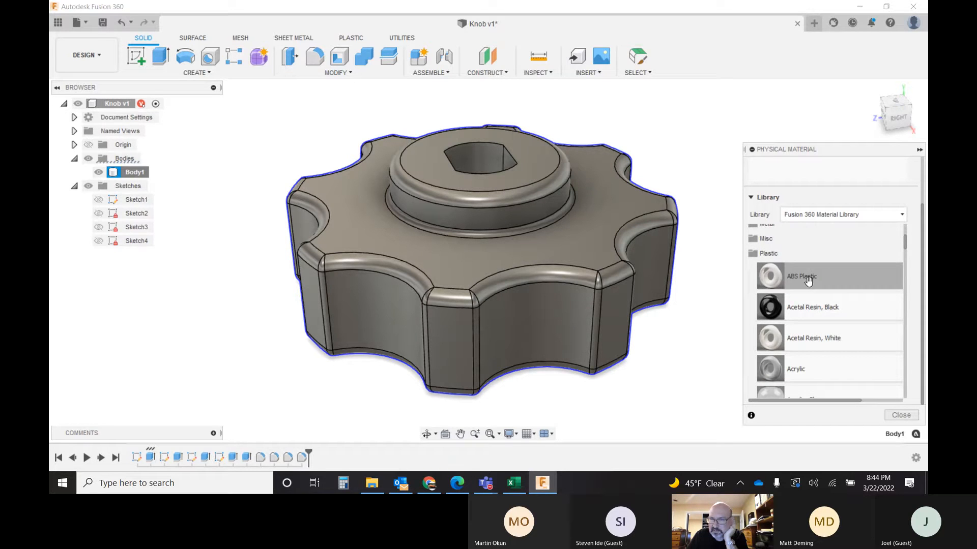
pyautogui.moveTo(813, 281); pyautogui.dragTo(580, 256)
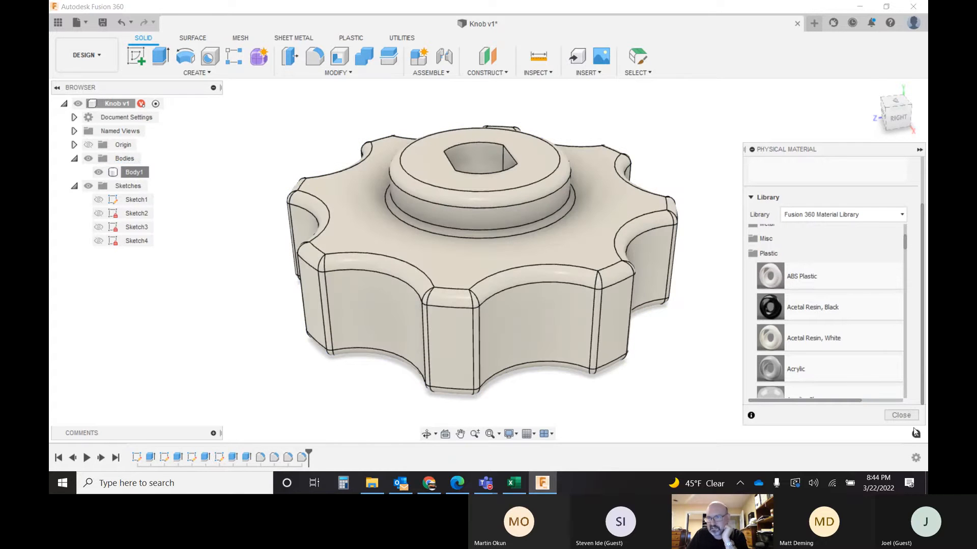
pyautogui.click(901, 415)
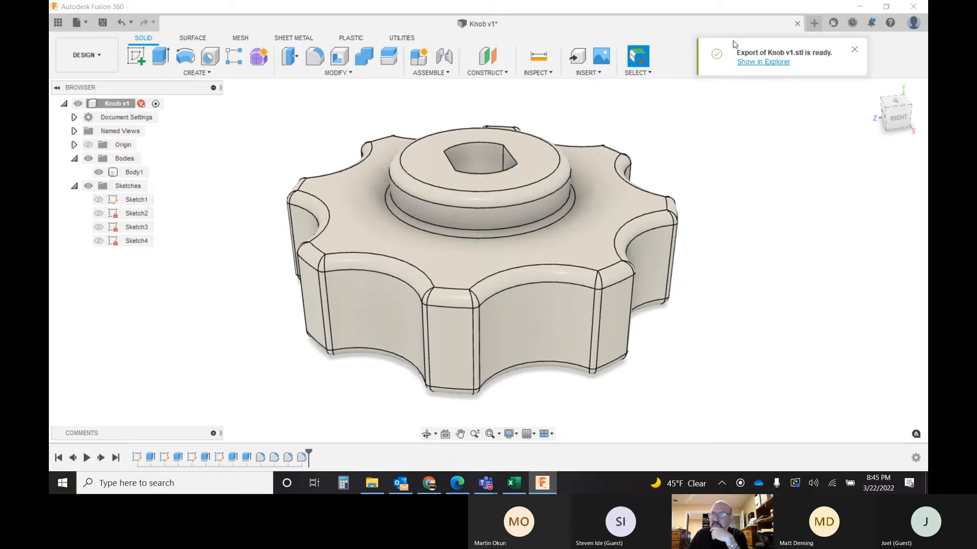
# Step: Dismiss the export notification and review the knob body's properties, including its moment of inertia at the center of mass
pyautogui.click(855, 51)
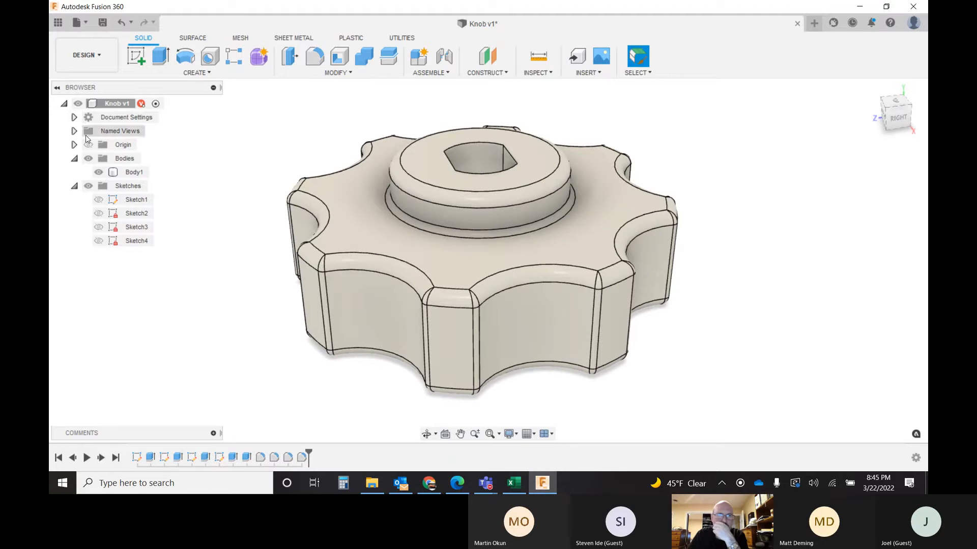
pyautogui.rightClick(128, 173)
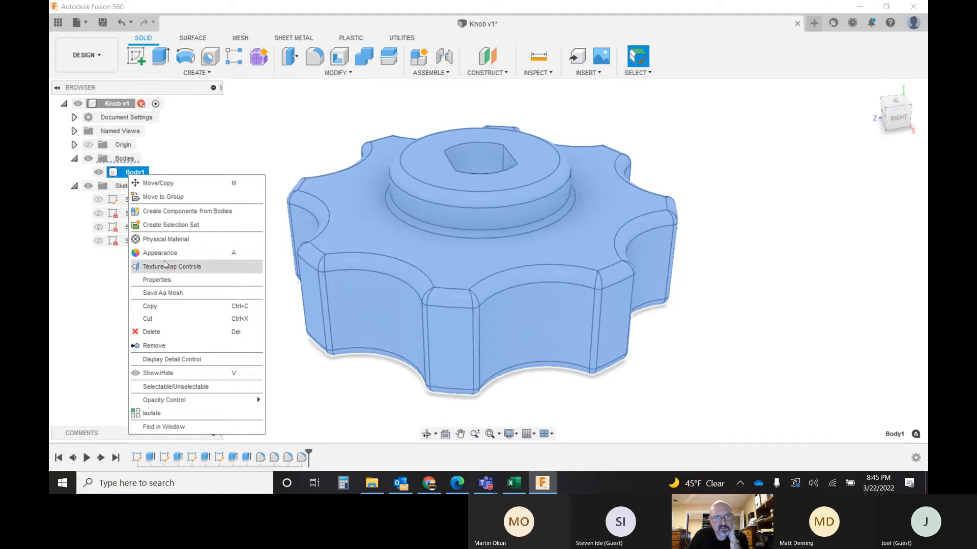
pyautogui.click(164, 280)
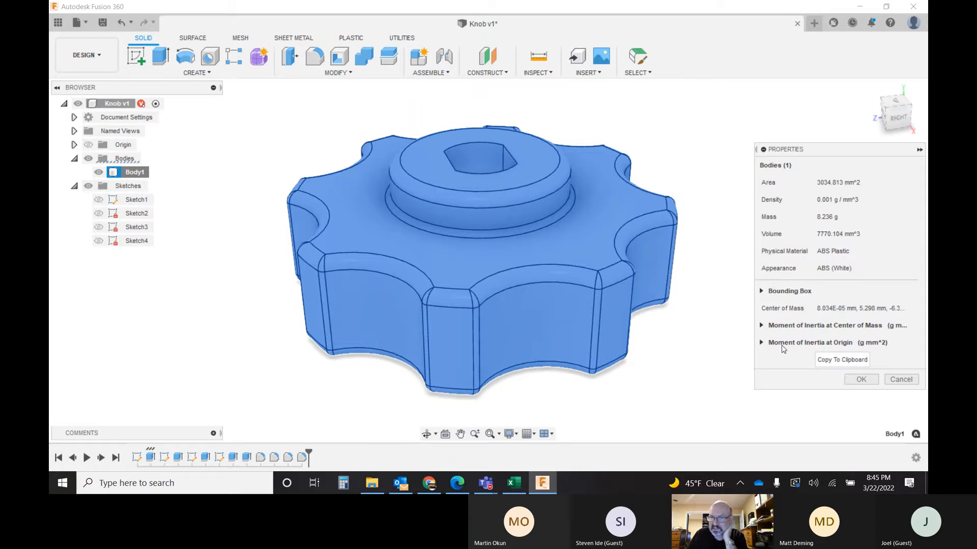
pyautogui.click(763, 326)
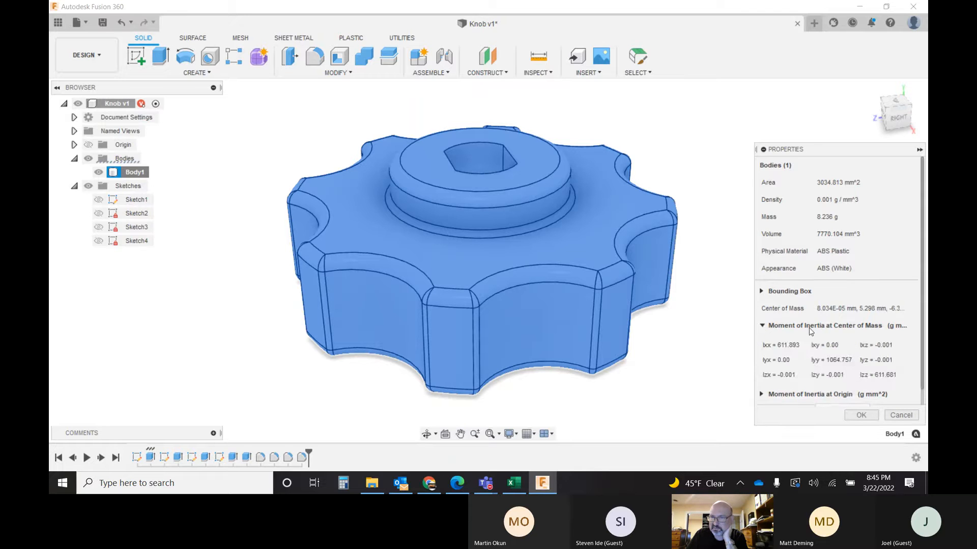
pyautogui.scroll(-1, 821, 331)
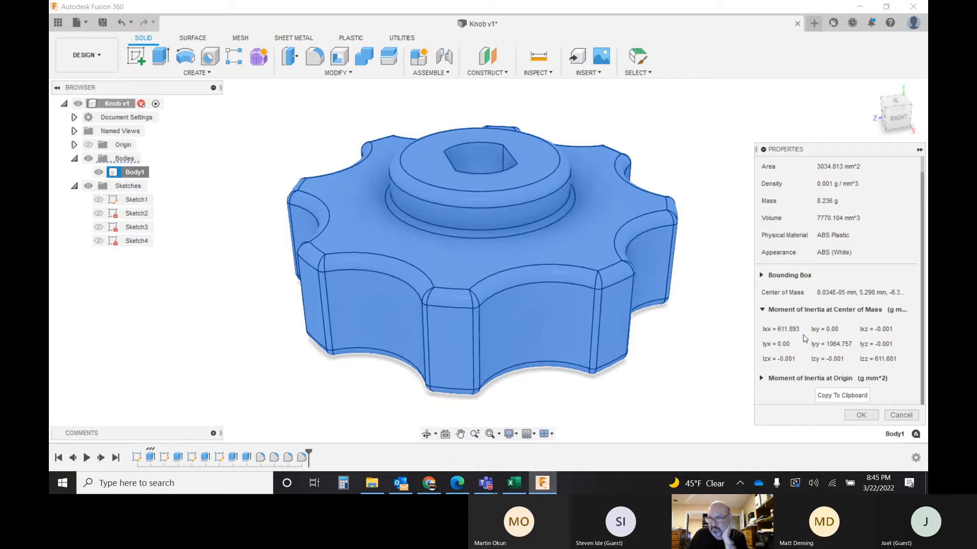
pyautogui.click(762, 310)
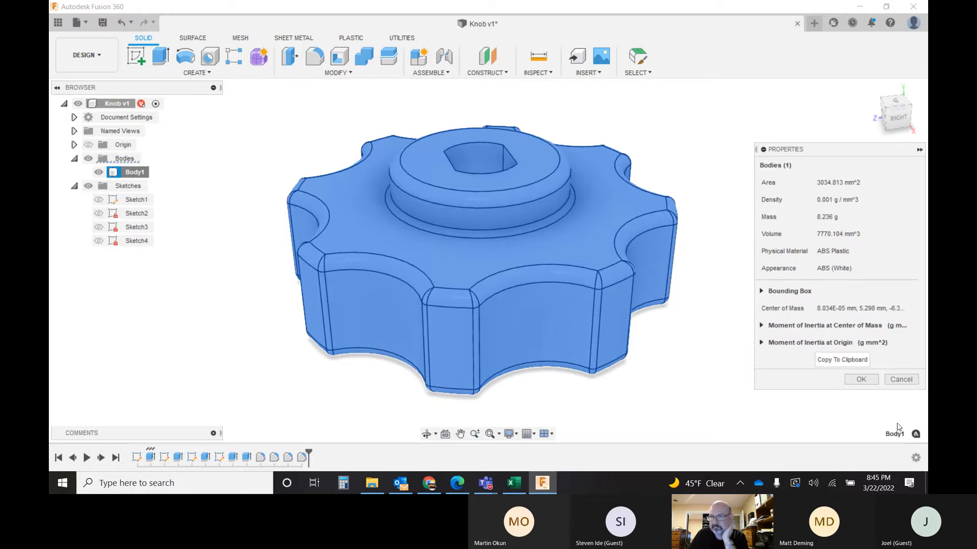
pyautogui.click(901, 380)
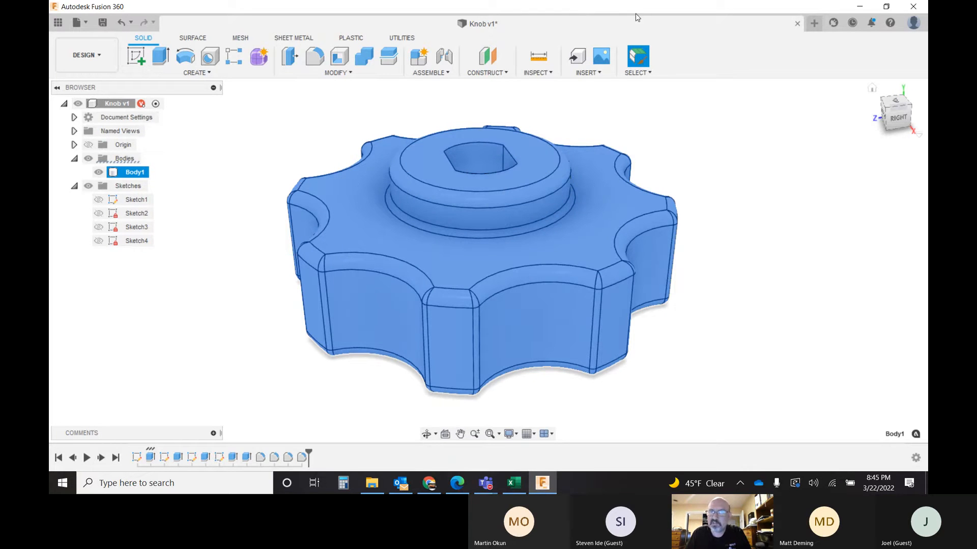
# Step: Switch to MakerBot and load Knob v1.stl from the 3D Objects folder onto the build plate
pyautogui.click(603, 12)
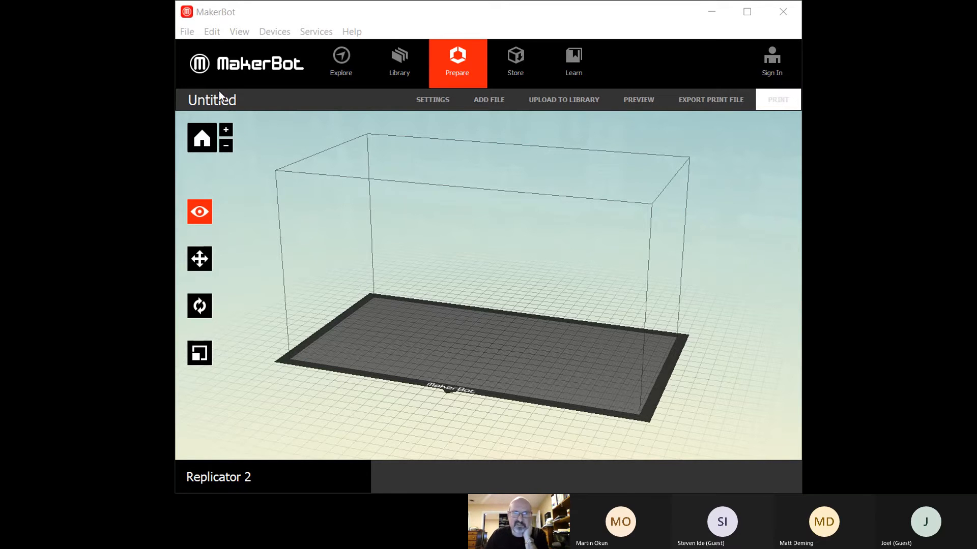
pyautogui.click(186, 33)
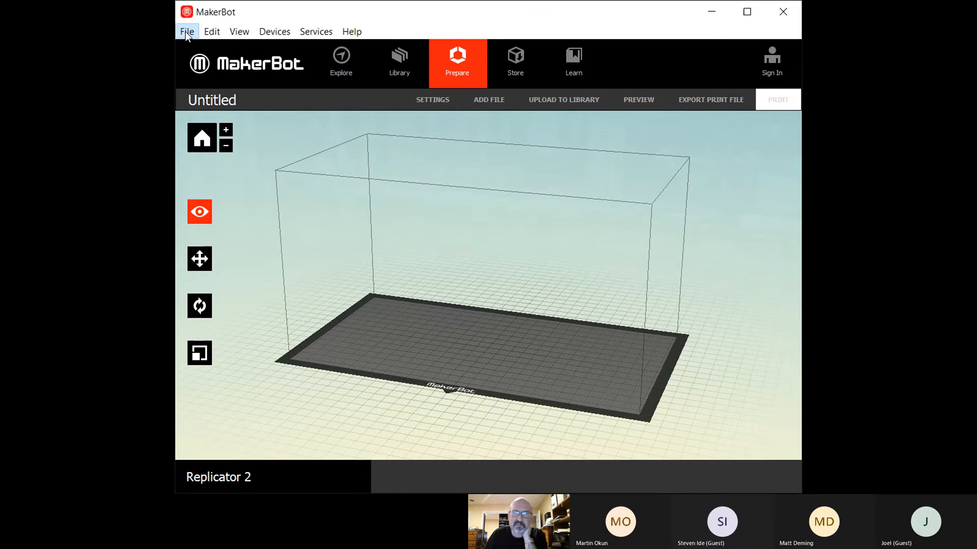
pyautogui.click(208, 77)
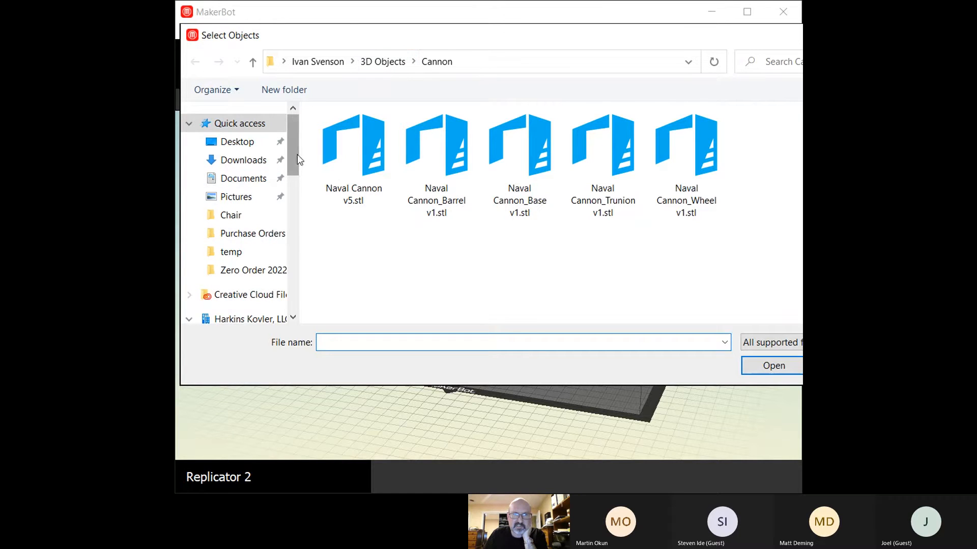
pyautogui.moveTo(297, 150); pyautogui.dragTo(286, 245)
pyautogui.click(246, 227)
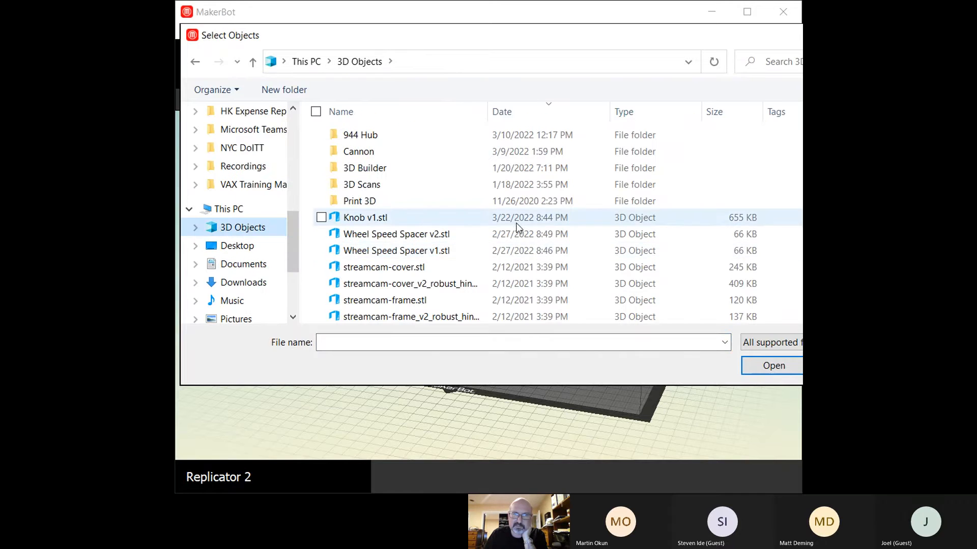
pyautogui.doubleClick(368, 219)
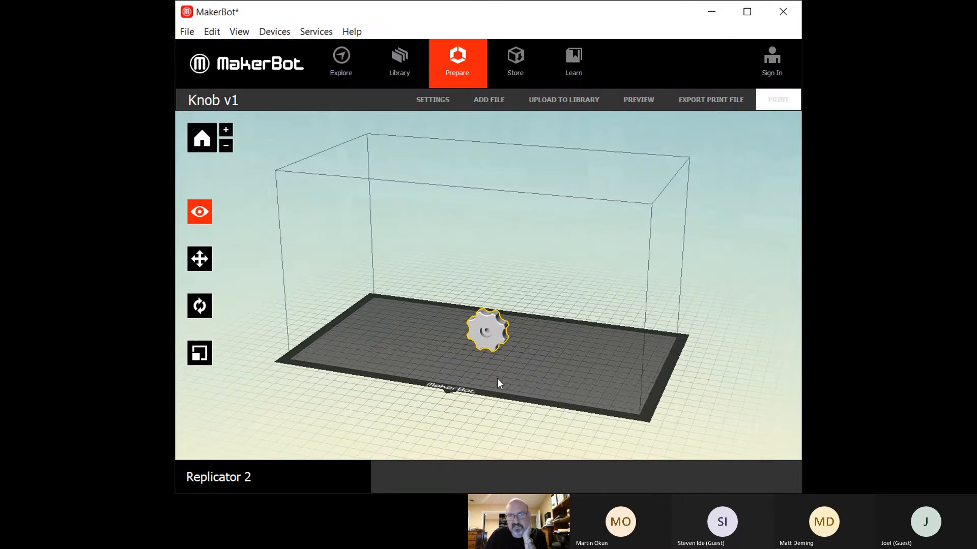
# Step: Move the loaded knob a short distance across the build plate
pyautogui.scroll(5, 476, 346)
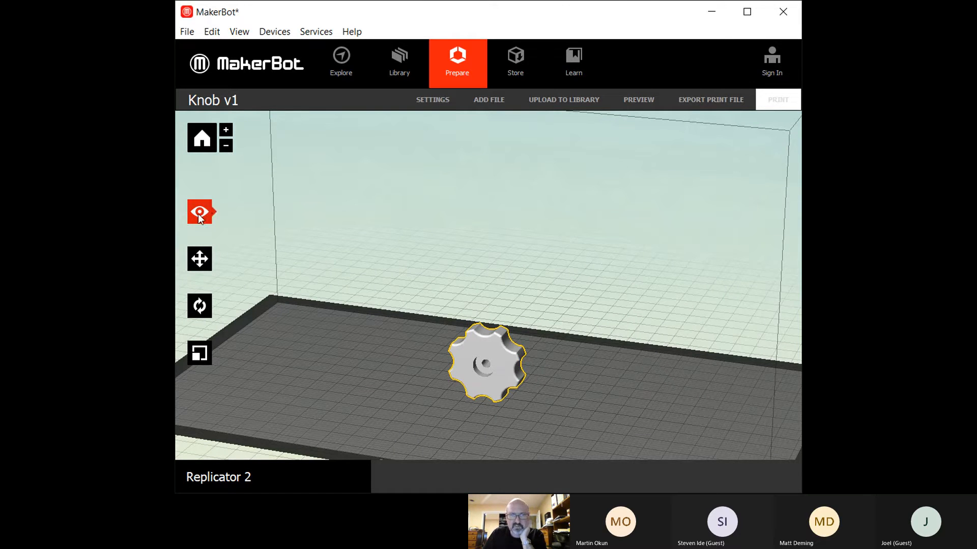
pyautogui.moveTo(623, 367); pyautogui.dragTo(602, 378)
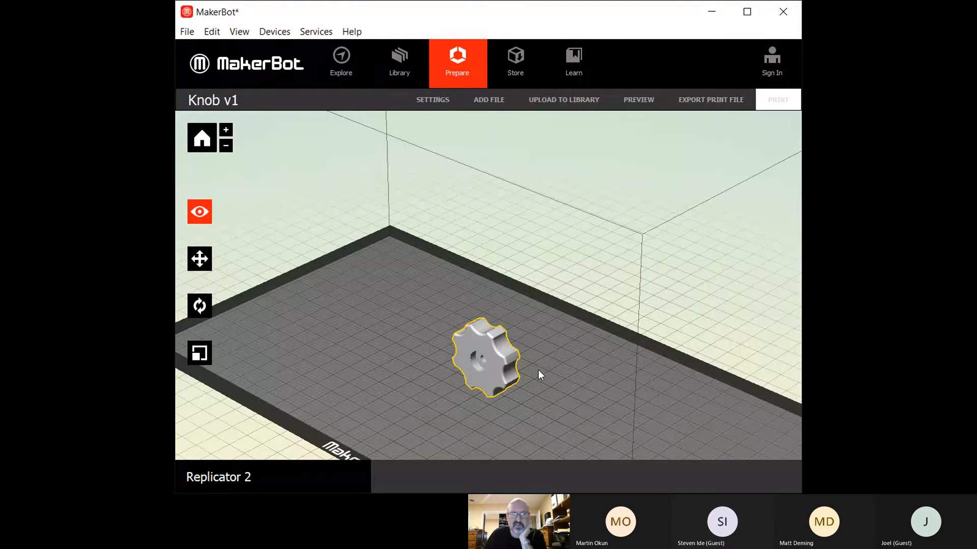
pyautogui.click(200, 264)
pyautogui.moveTo(495, 375); pyautogui.dragTo(490, 314)
# Step: Rotate the knob +90° about the X axis so its hub faces up, and check its orientation
pyautogui.click(197, 304)
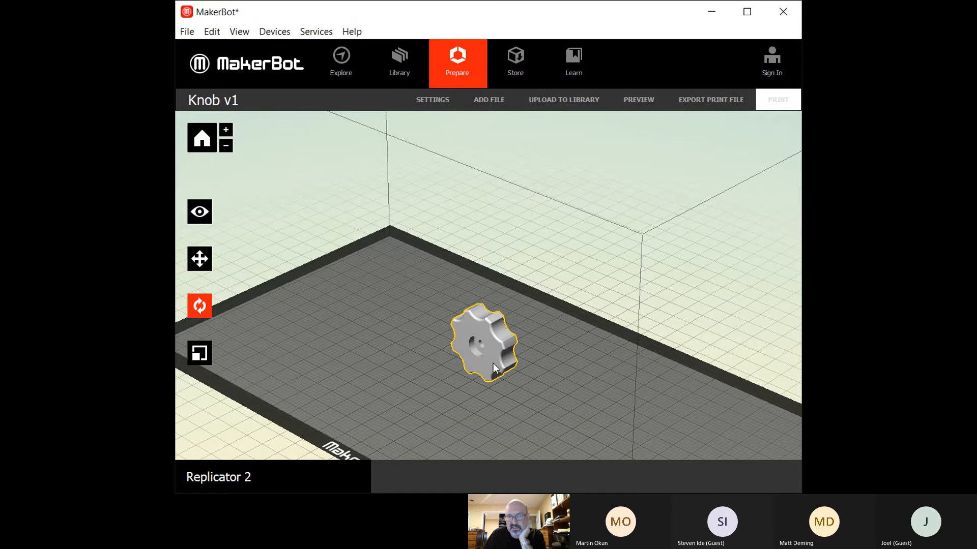
pyautogui.click(200, 304)
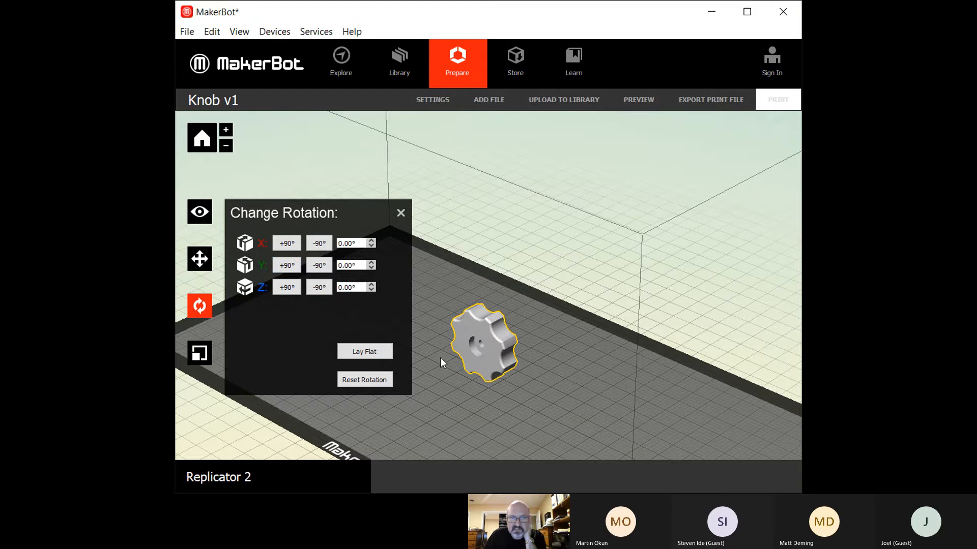
pyautogui.click(285, 245)
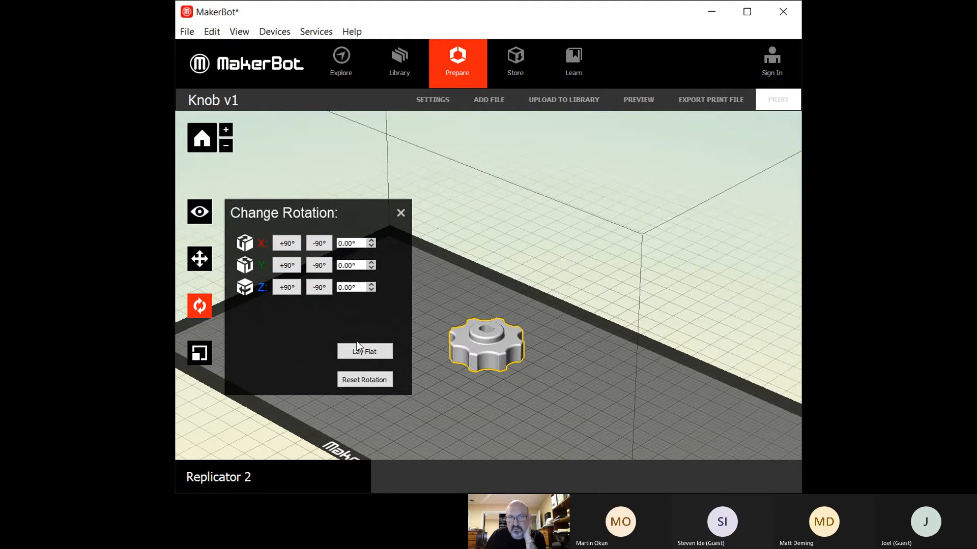
pyautogui.click(206, 214)
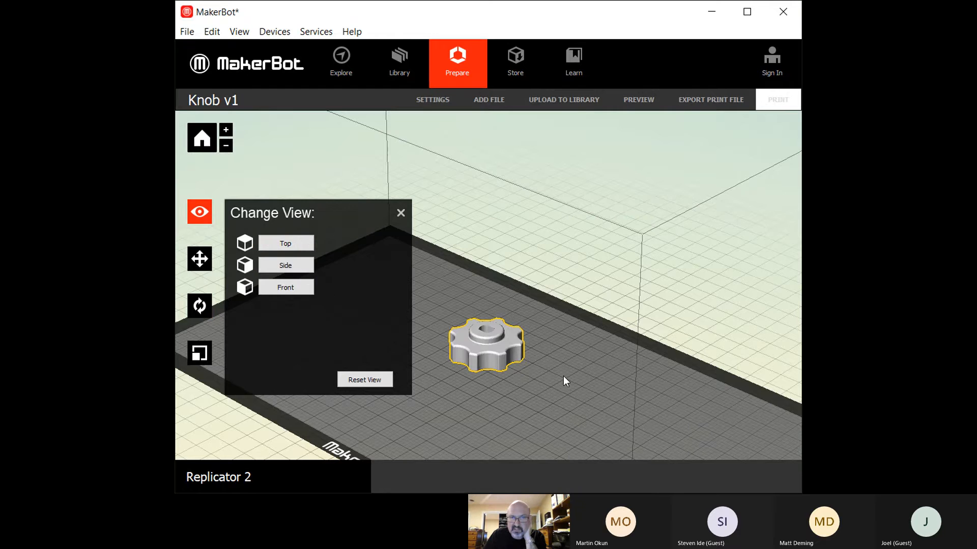
pyautogui.moveTo(563, 376); pyautogui.dragTo(584, 360)
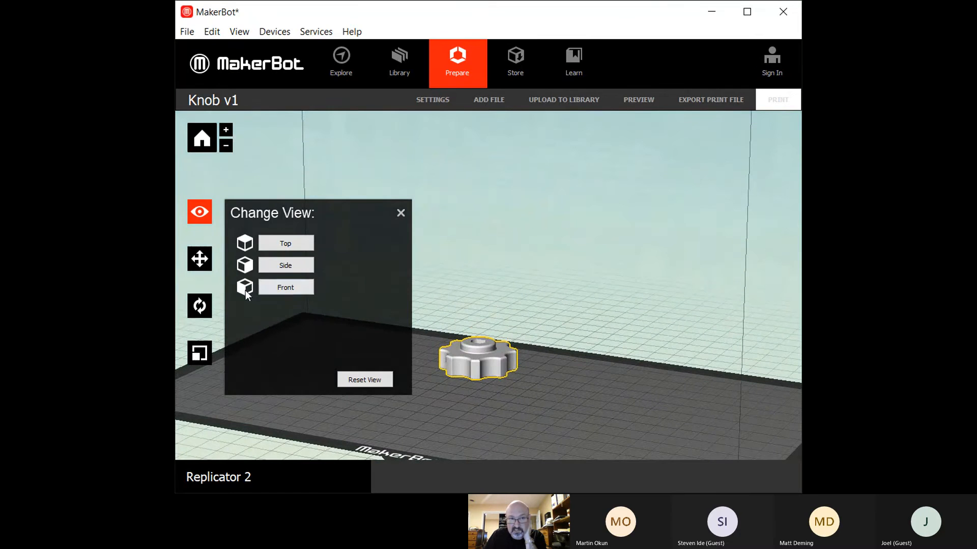
# Step: Lay the knob flat on the build platform and inspect its seating up close
pyautogui.click(204, 309)
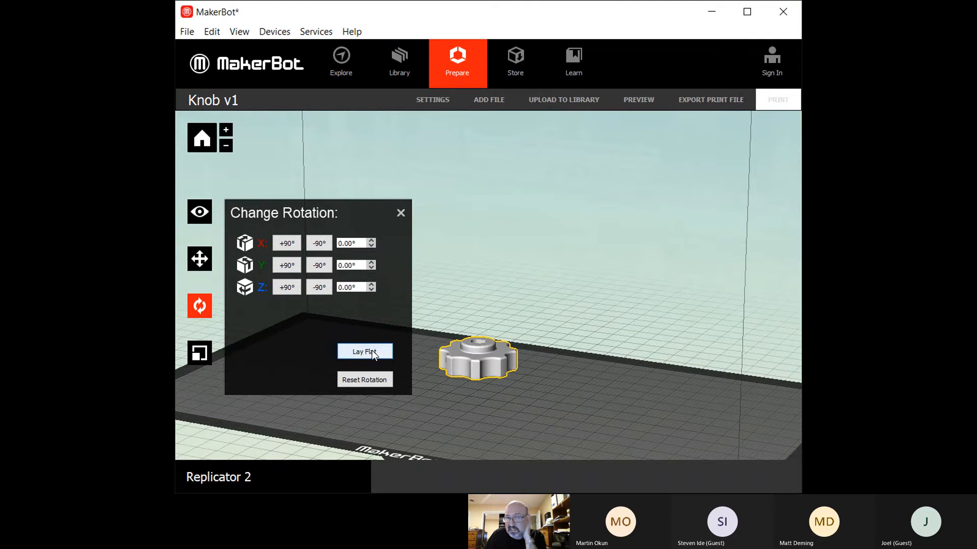
pyautogui.click(198, 261)
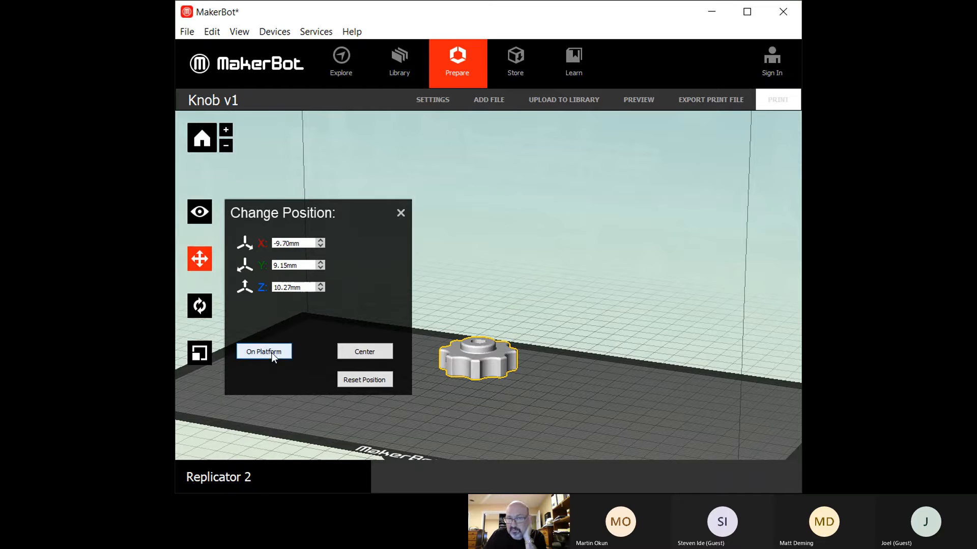
pyautogui.click(208, 306)
pyautogui.click(363, 353)
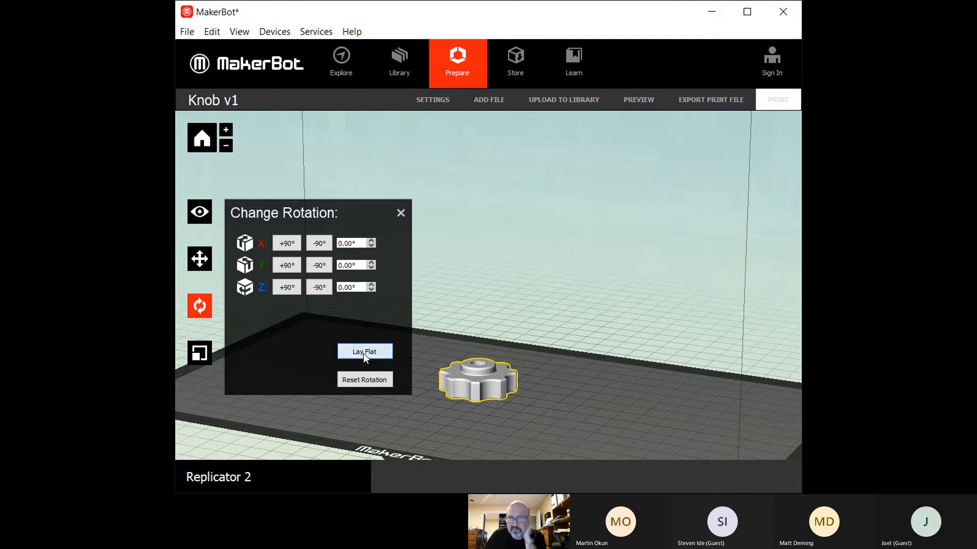
pyautogui.click(199, 212)
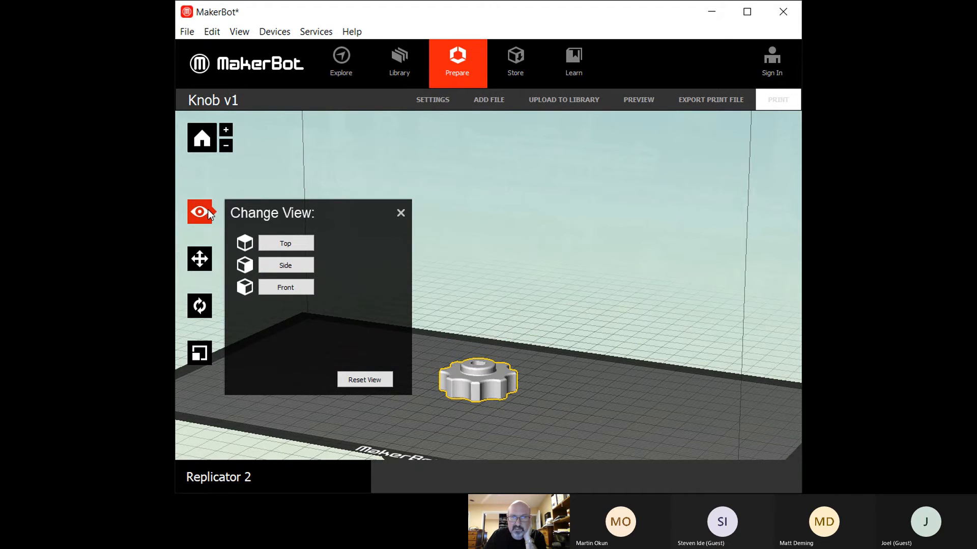
pyautogui.moveTo(555, 423); pyautogui.dragTo(486, 427)
pyautogui.scroll(4, 488, 423)
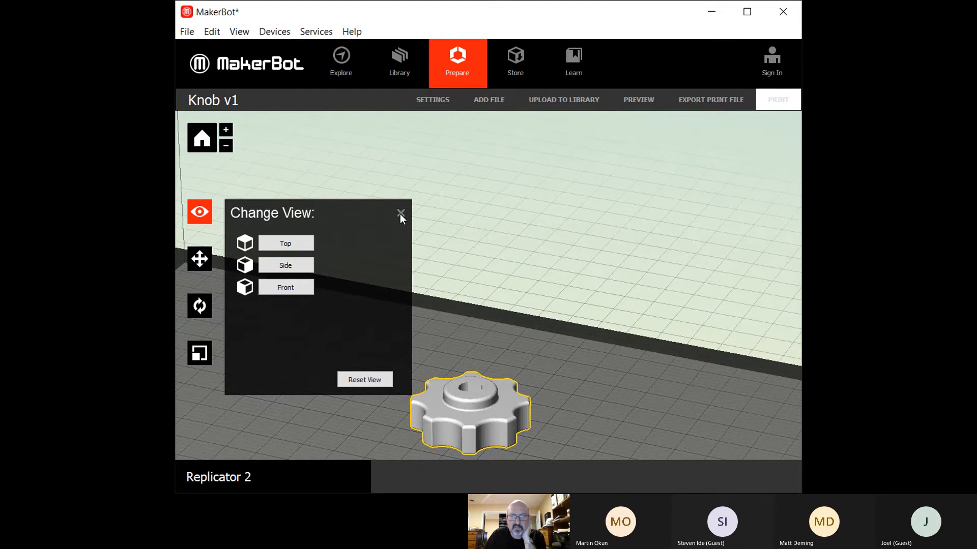
pyautogui.click(207, 215)
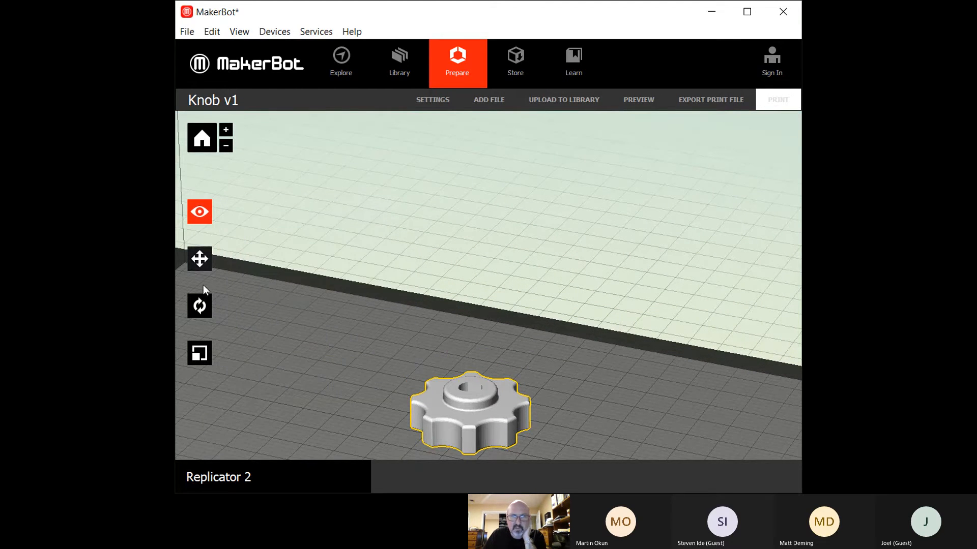
# Step: Check the knob's X, Y and Z dimensions and the scaling options without changing them
pyautogui.click(200, 353)
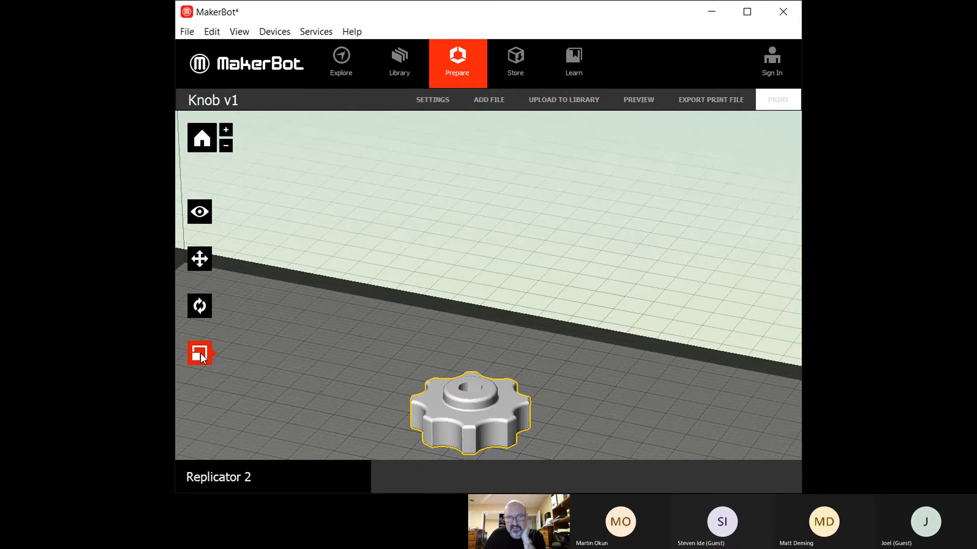
pyautogui.click(206, 353)
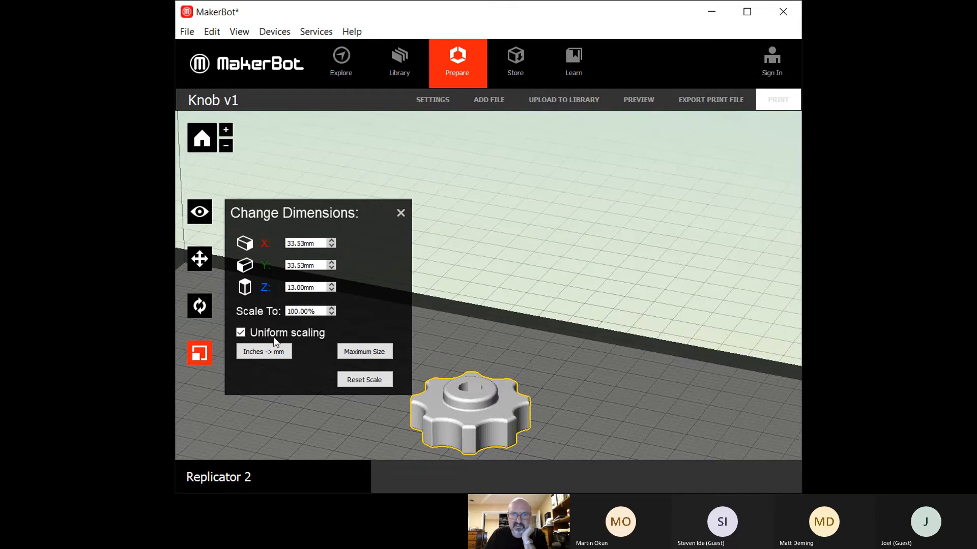
pyautogui.click(199, 353)
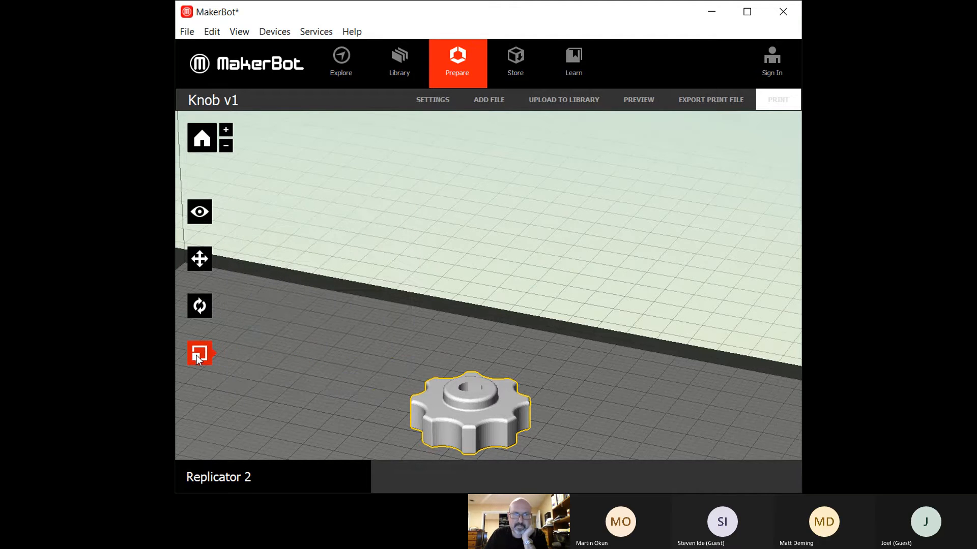
pyautogui.click(200, 212)
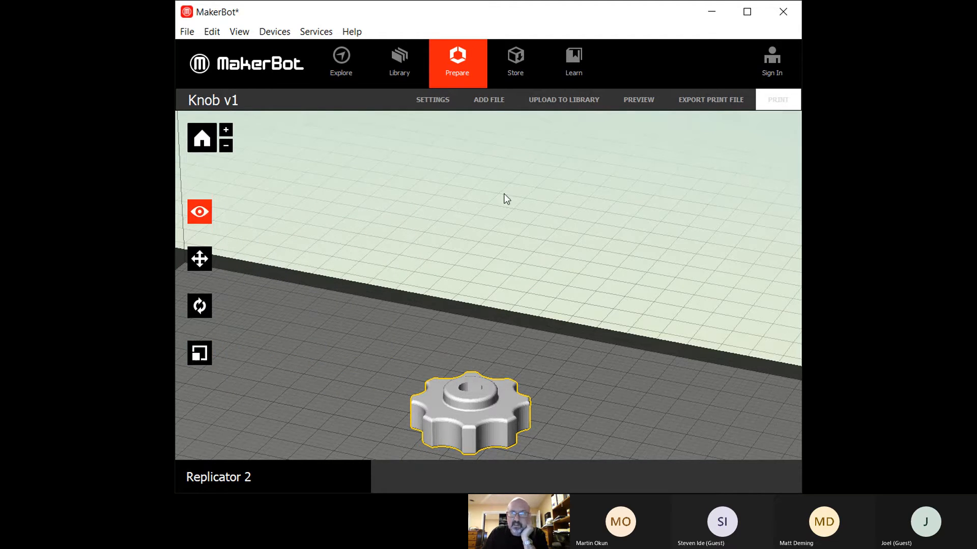
# Step: Review the quick print settings for infill, material, extruder temperature and raft, leave the raft off and accept the settings
pyautogui.click(431, 100)
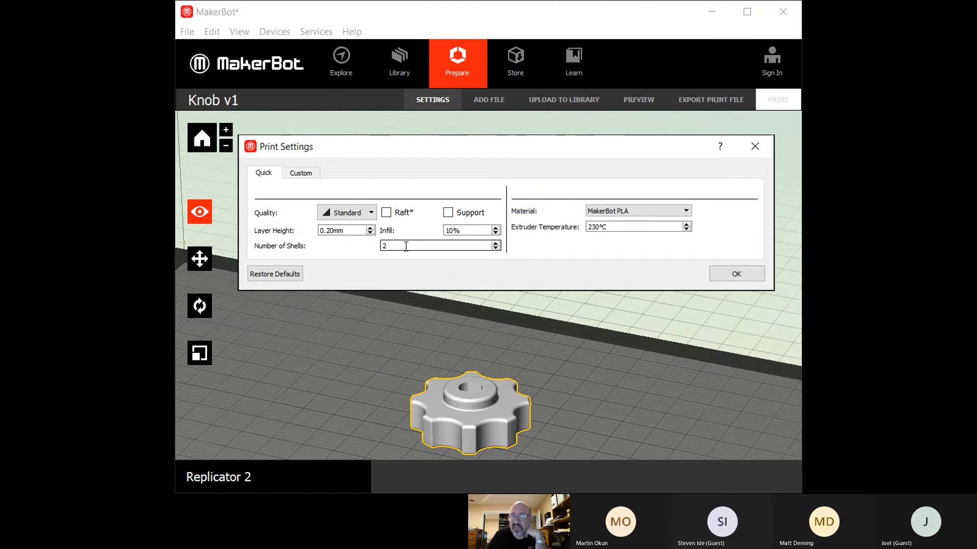
pyautogui.click(467, 230)
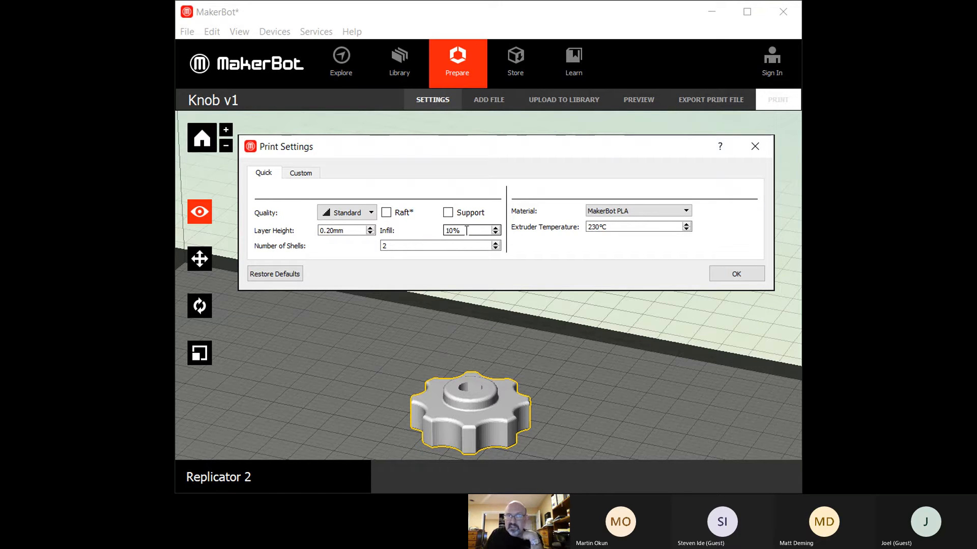
pyautogui.click(468, 229)
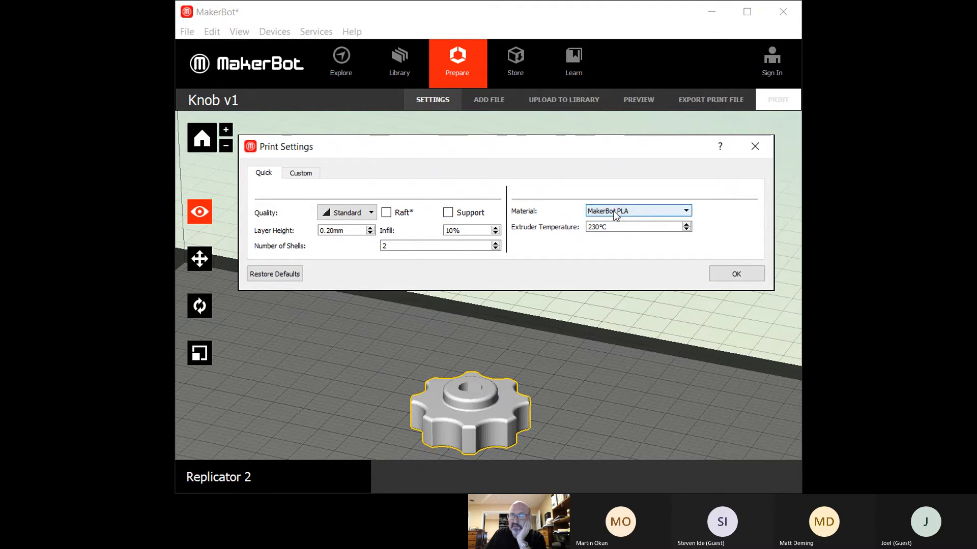
pyautogui.click(594, 227)
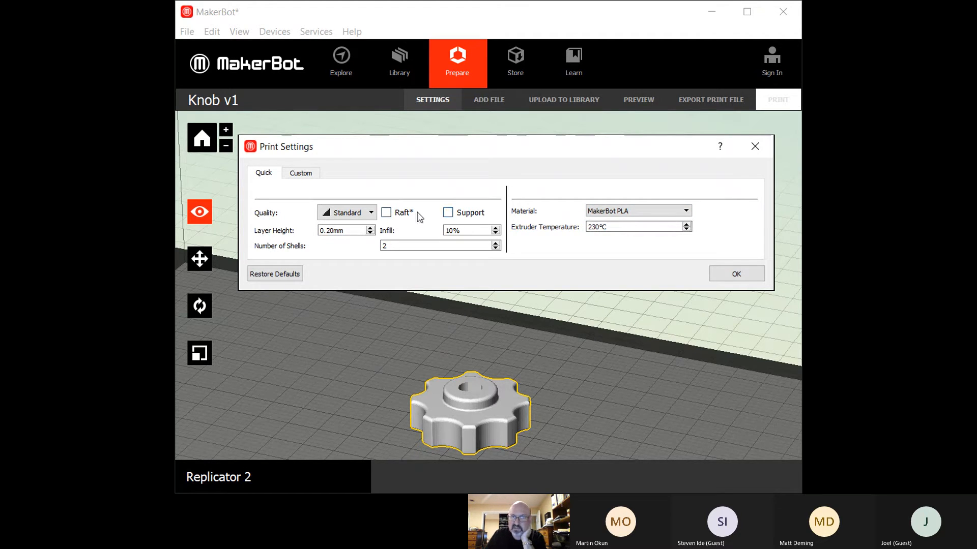
pyautogui.click(386, 214)
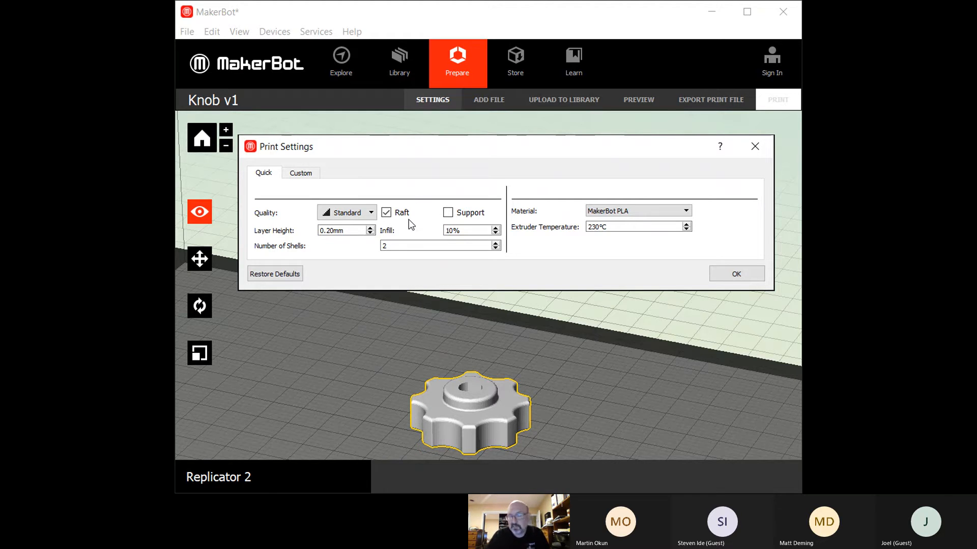
pyautogui.click(387, 212)
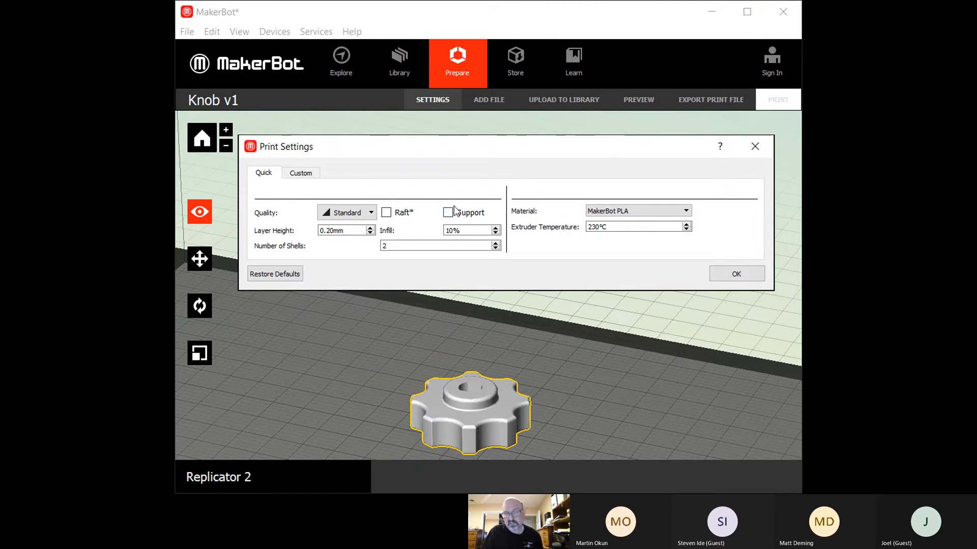
pyautogui.click(459, 229)
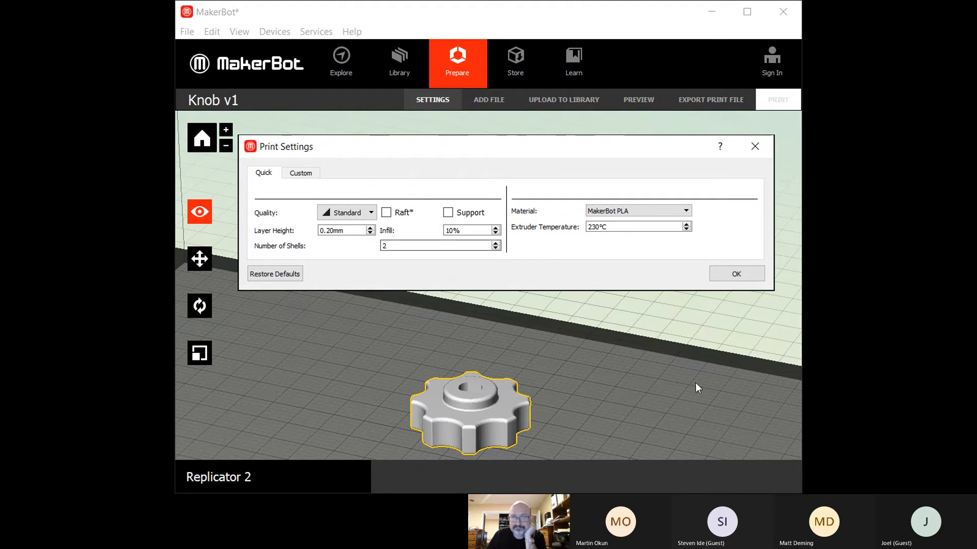
pyautogui.click(731, 274)
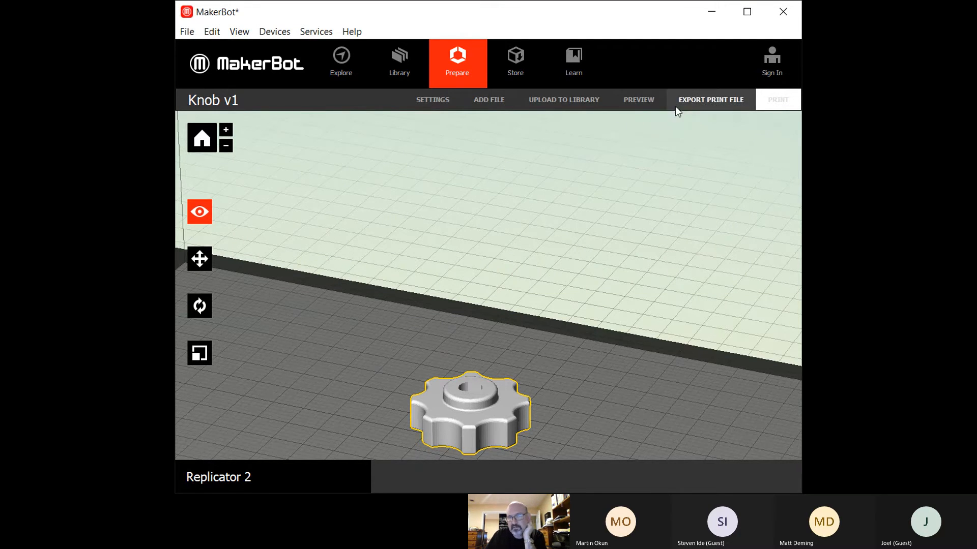
# Step: Export the print file as Knob v1.x3g to the 3D Objects folder
pyautogui.click(697, 99)
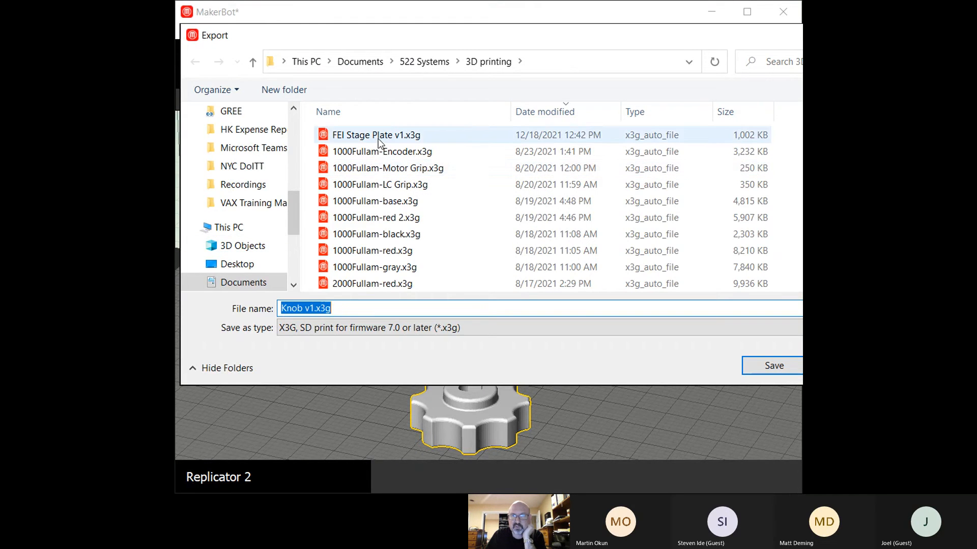
pyautogui.click(232, 246)
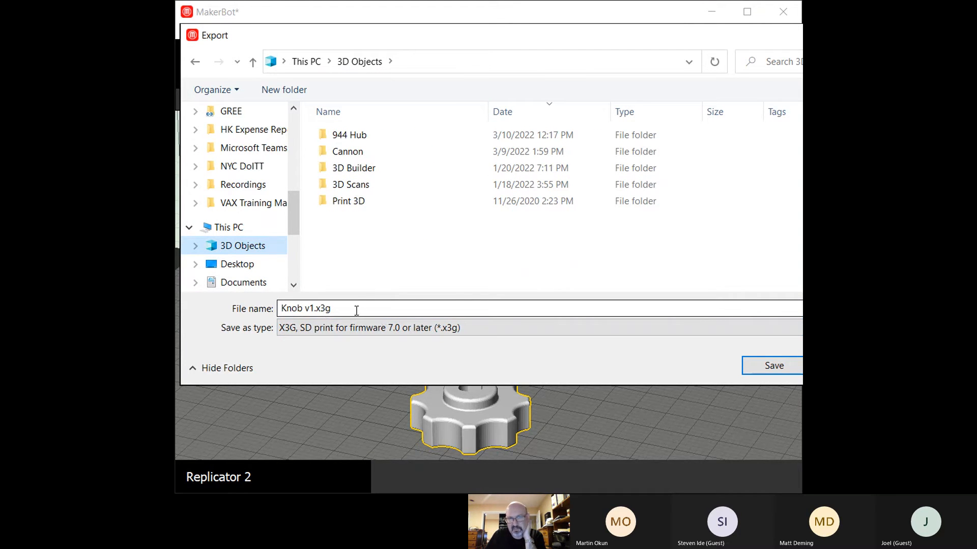
pyautogui.click(754, 363)
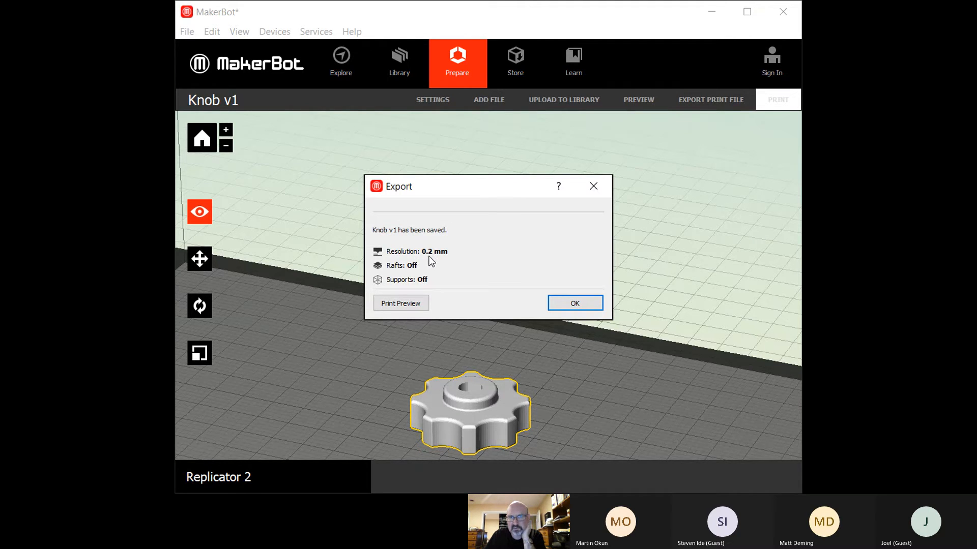
# Step: Open the print preview of the exported knob and examine its layers, material use and print time
pyautogui.click(403, 303)
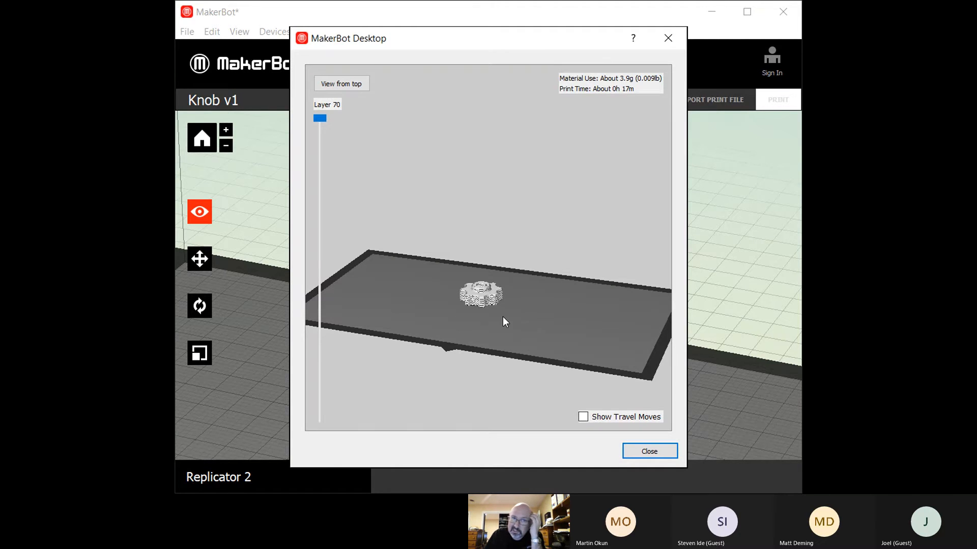
pyautogui.scroll(5, 498, 311)
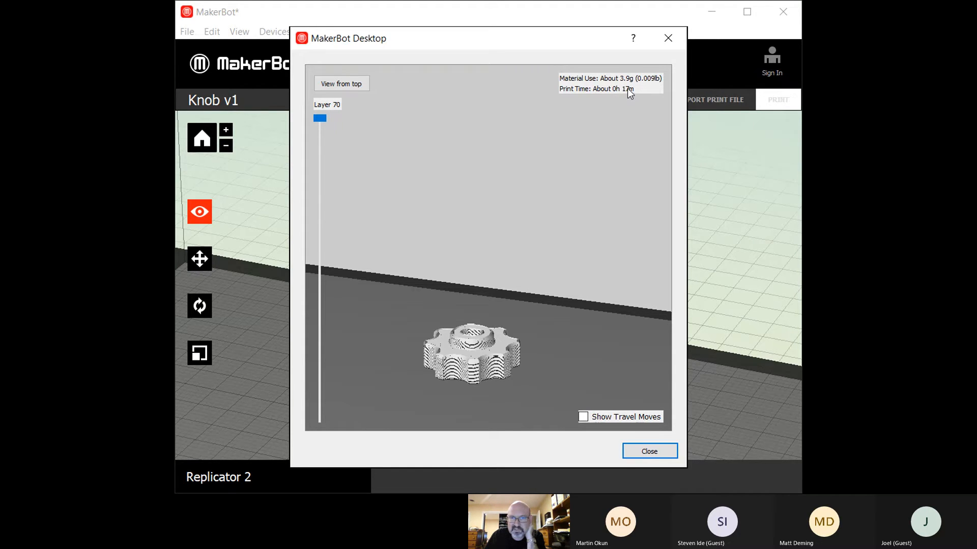
# Step: Lower the print preview to layer 13 and examine the knob's infill and bore up close
pyautogui.moveTo(321, 120); pyautogui.dragTo(319, 364)
pyautogui.scroll(-4, 505, 358)
pyautogui.scroll(6, 505, 358)
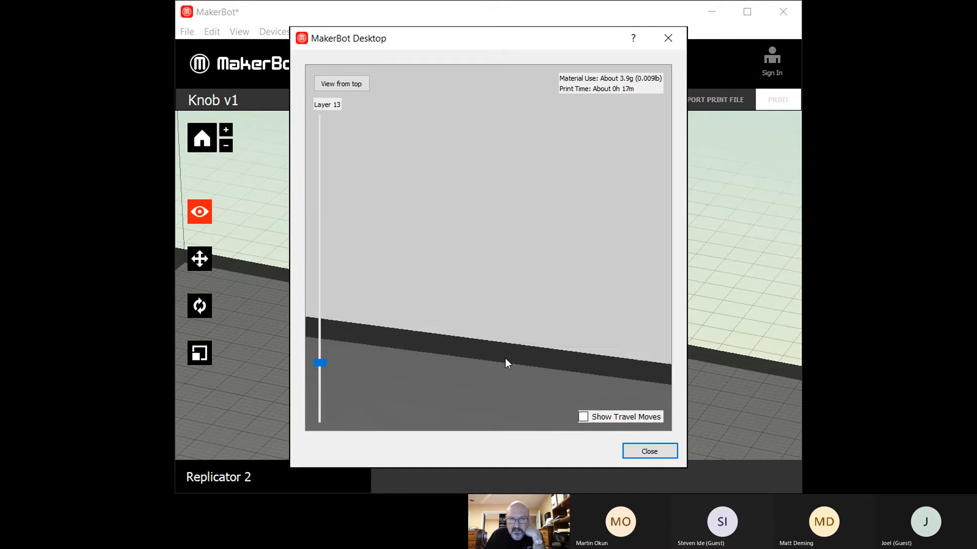
pyautogui.moveTo(507, 356); pyautogui.dragTo(507, 387)
pyautogui.moveTo(518, 270); pyautogui.dragTo(509, 293)
pyautogui.scroll(-1, 487, 306)
pyautogui.scroll(2, 486, 306)
pyautogui.scroll(2, 487, 306)
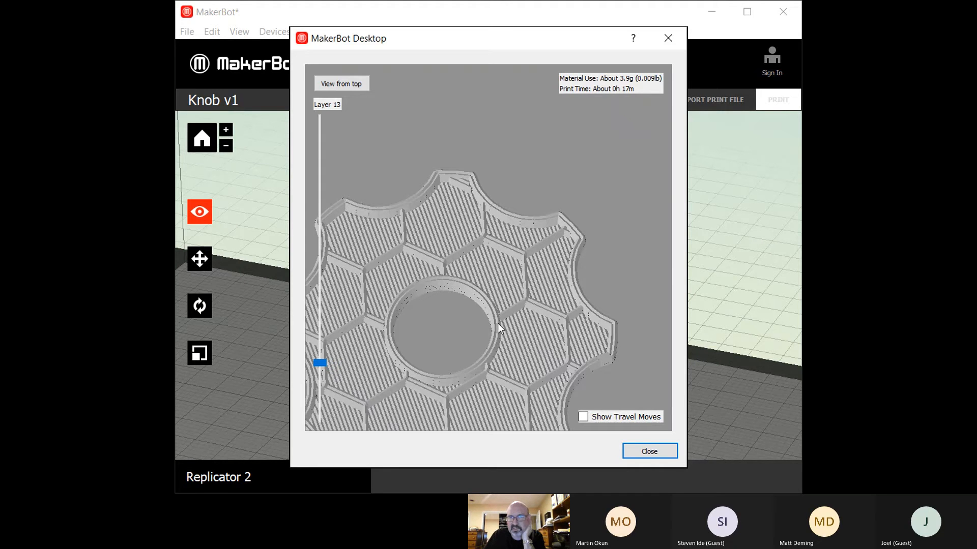
pyautogui.scroll(3, 498, 323)
pyautogui.scroll(-5, 499, 323)
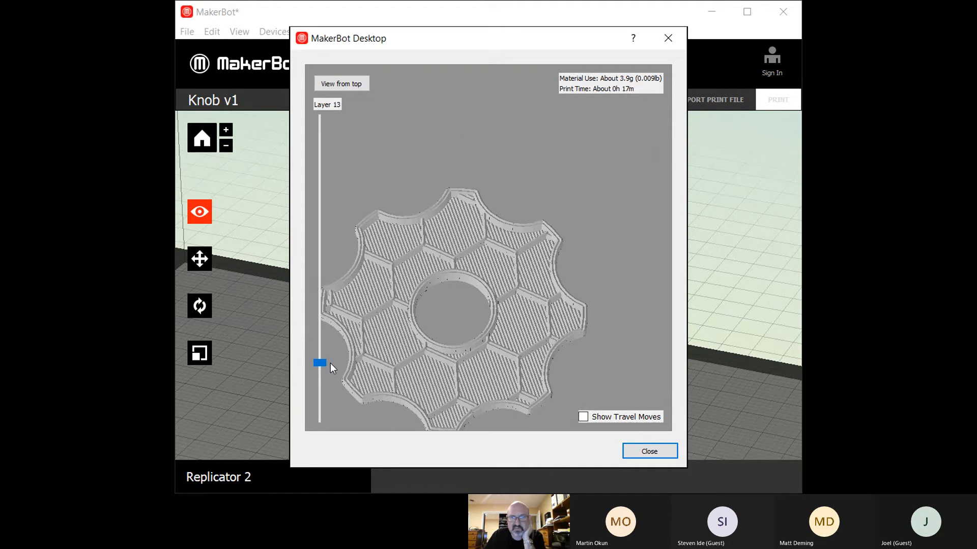
# Step: Raise the preview through layers 31 and 46 to layer 70, examining how the knob's interior and hub build up
pyautogui.moveTo(321, 363); pyautogui.dragTo(332, 286)
pyautogui.scroll(-5, 487, 324)
pyautogui.scroll(8, 487, 324)
pyautogui.scroll(-3, 487, 324)
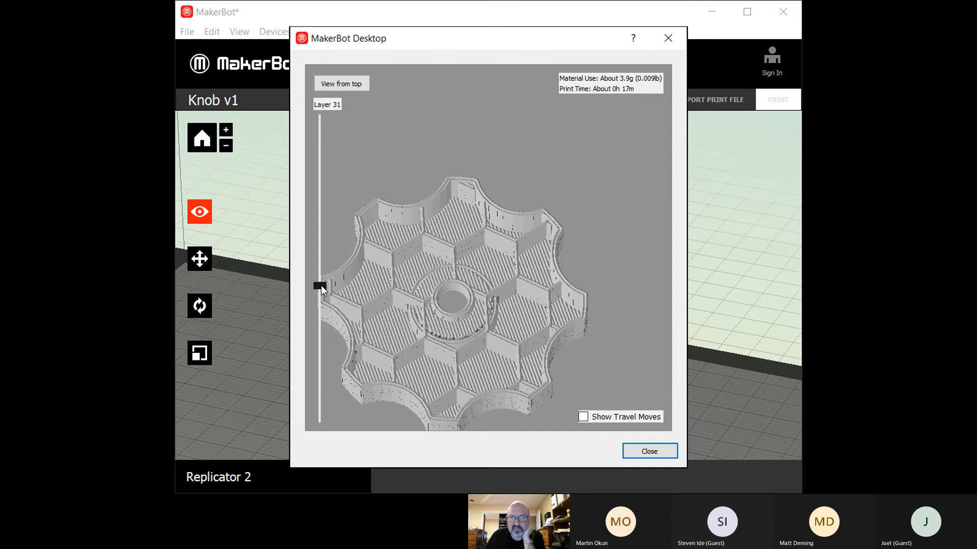
pyautogui.moveTo(318, 285); pyautogui.dragTo(326, 222)
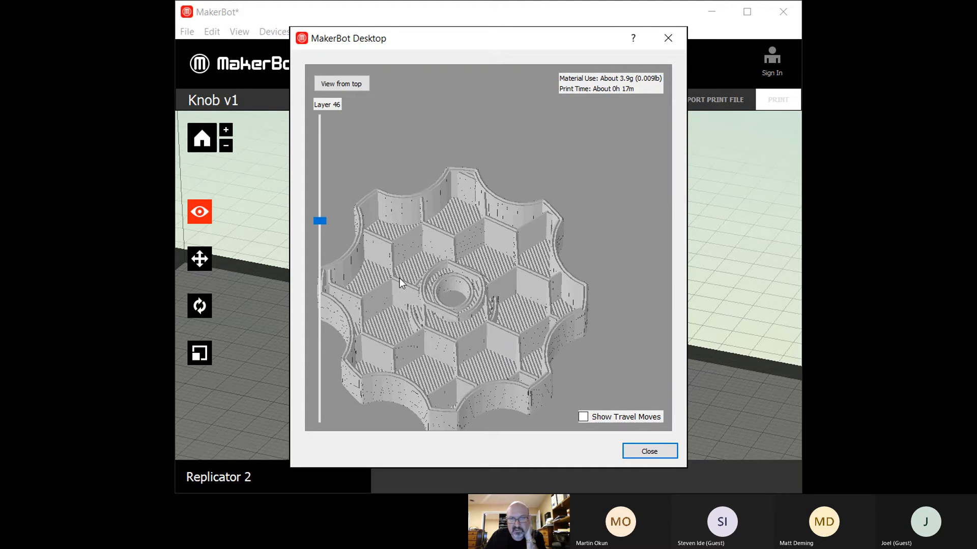
pyautogui.moveTo(316, 221); pyautogui.dragTo(334, 119)
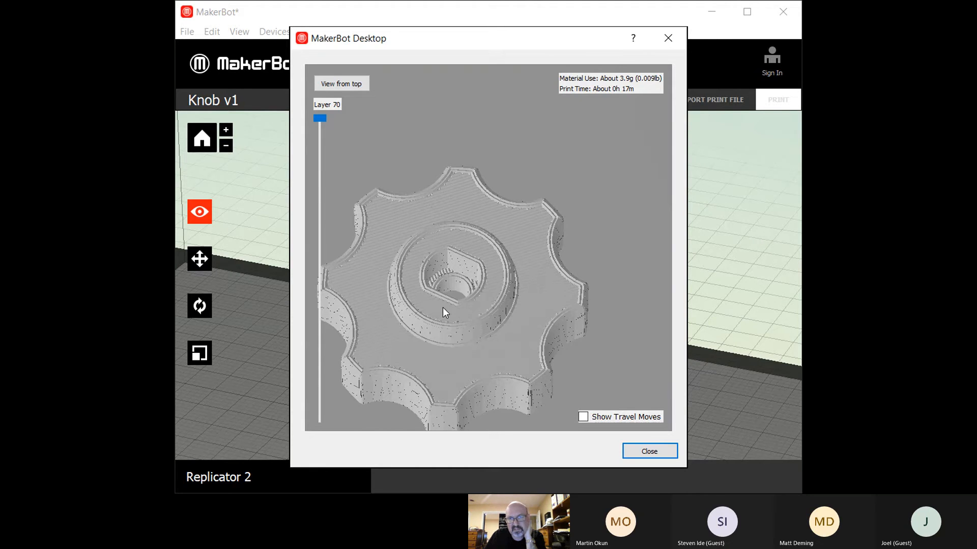
pyautogui.scroll(-2, 443, 307)
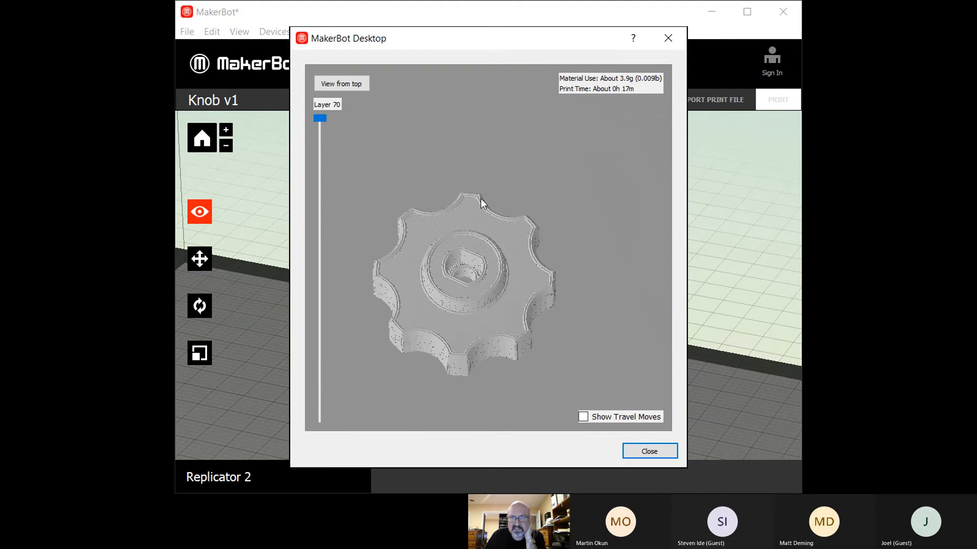
pyautogui.moveTo(568, 329); pyautogui.dragTo(523, 328)
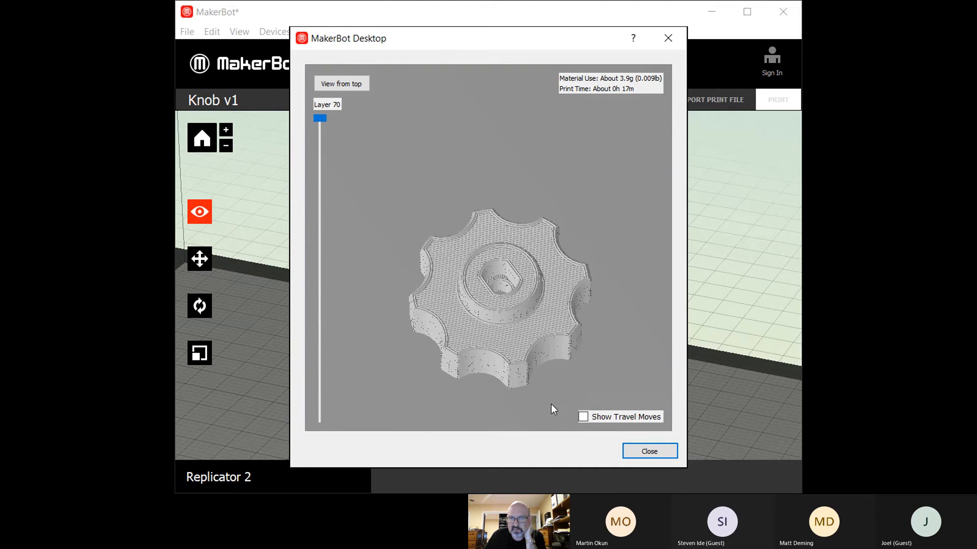
# Step: Show the travel moves in the preview and examine the extruder's paths across the build plate and around the knob
pyautogui.click(583, 417)
pyautogui.scroll(2, 500, 319)
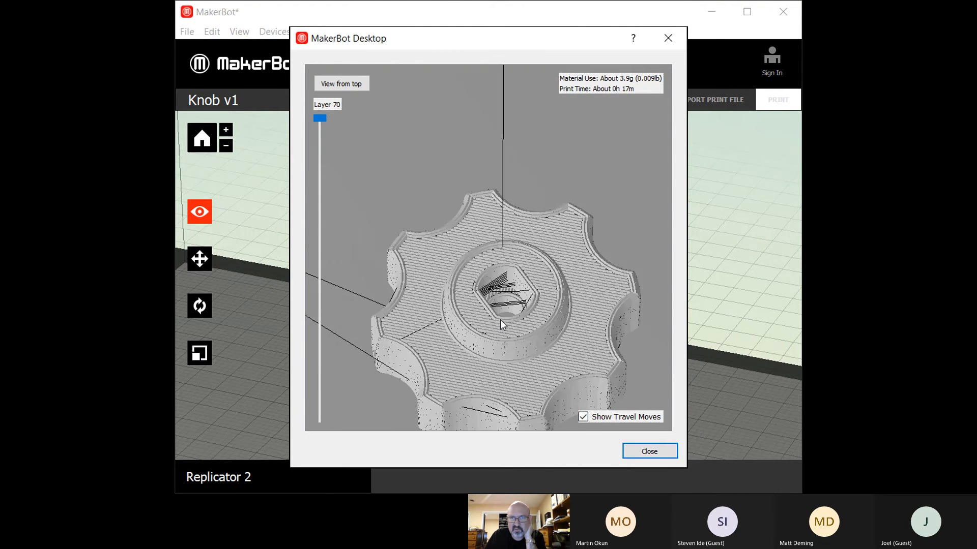
pyautogui.scroll(-4, 500, 319)
pyautogui.scroll(-3, 500, 319)
pyautogui.moveTo(500, 319); pyautogui.dragTo(550, 349)
pyautogui.scroll(-5, 547, 347)
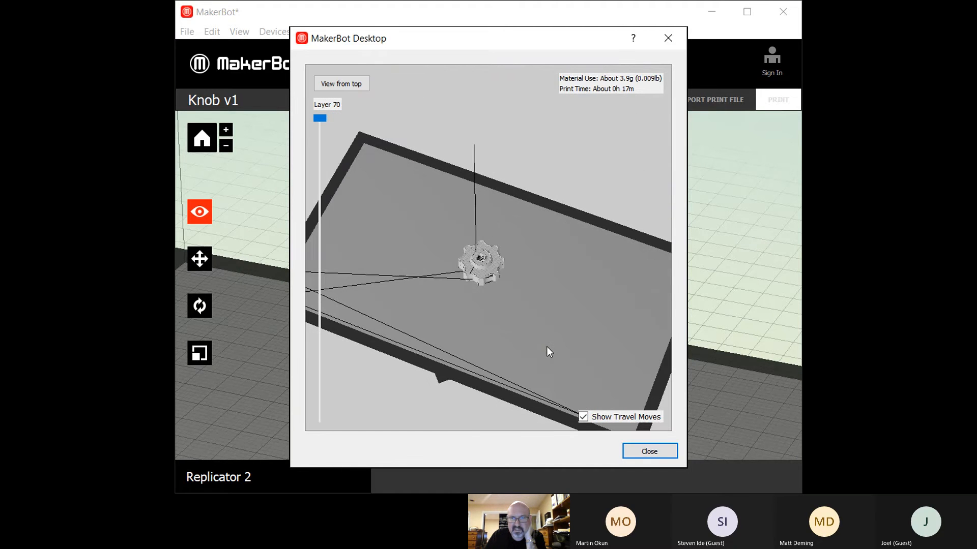
pyautogui.moveTo(532, 345); pyautogui.dragTo(569, 325)
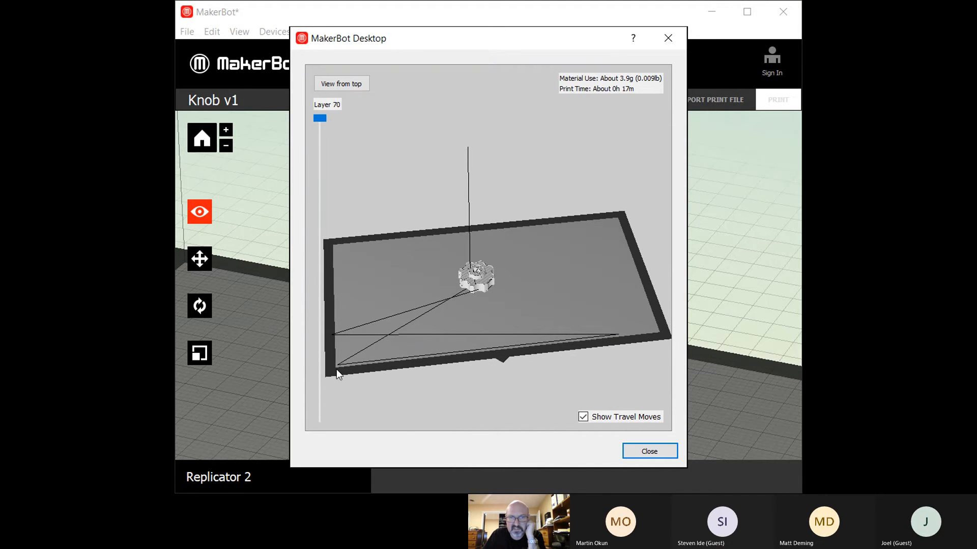
pyautogui.moveTo(585, 335); pyautogui.dragTo(496, 361)
pyautogui.scroll(2, 494, 355)
pyautogui.scroll(-1, 494, 355)
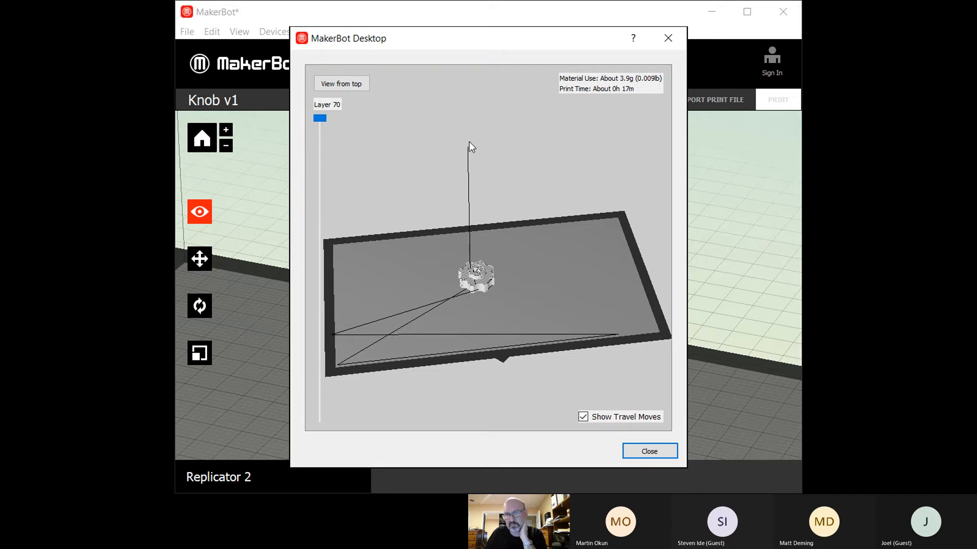
pyautogui.scroll(-2, 492, 295)
pyautogui.scroll(4, 493, 292)
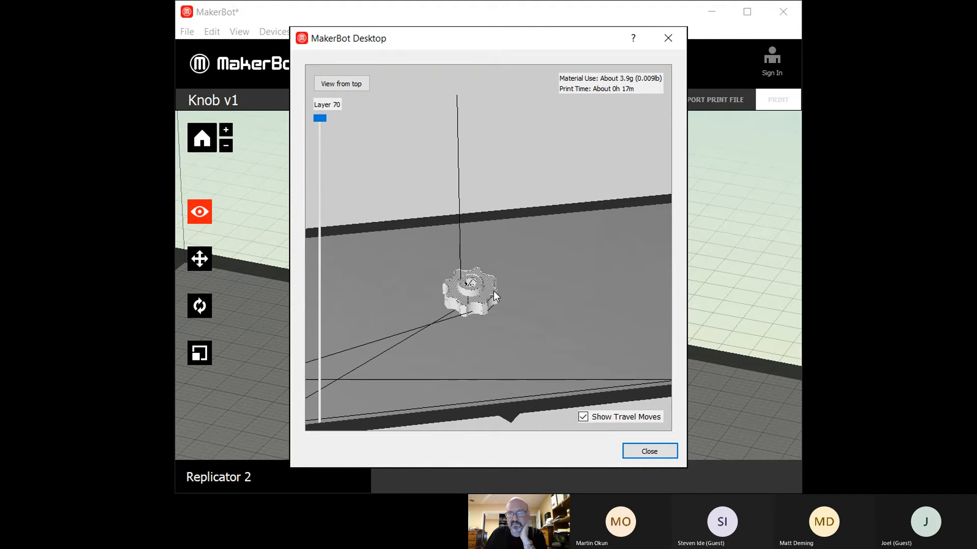